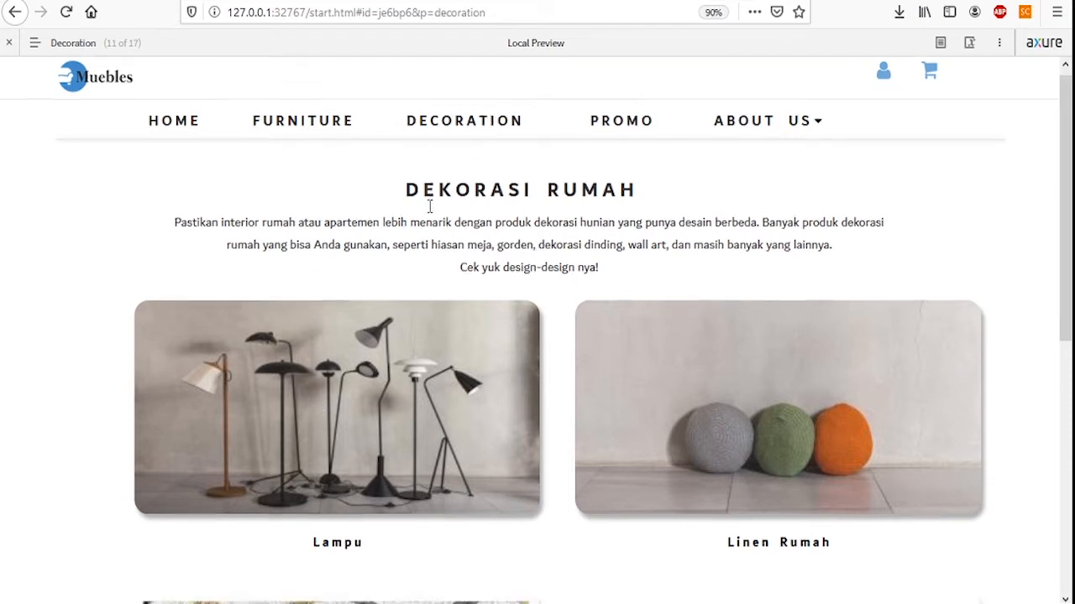
Open the pop-up gallery of the Lampu image in the Decoration page preview, look through its pictures and close it.
scroll(428, 210, down, 3)
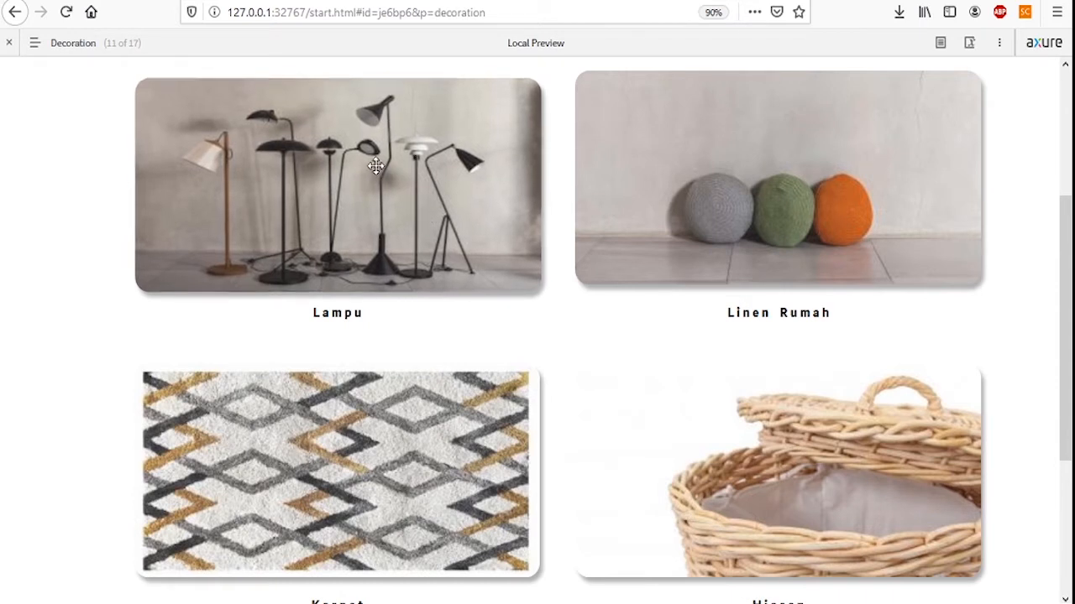
drag(378, 177, 380, 194)
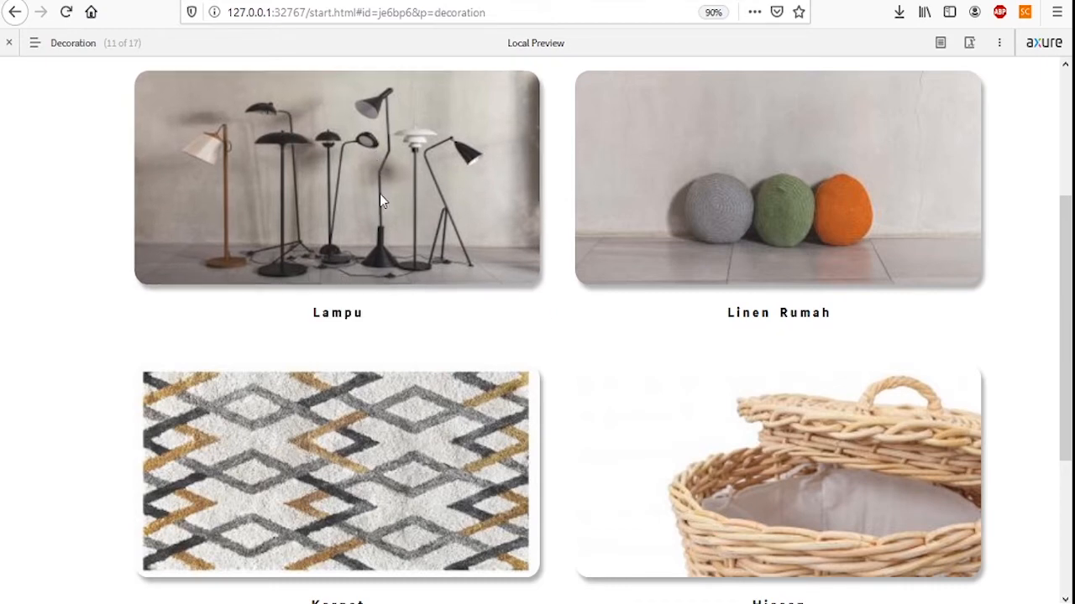
click(379, 194)
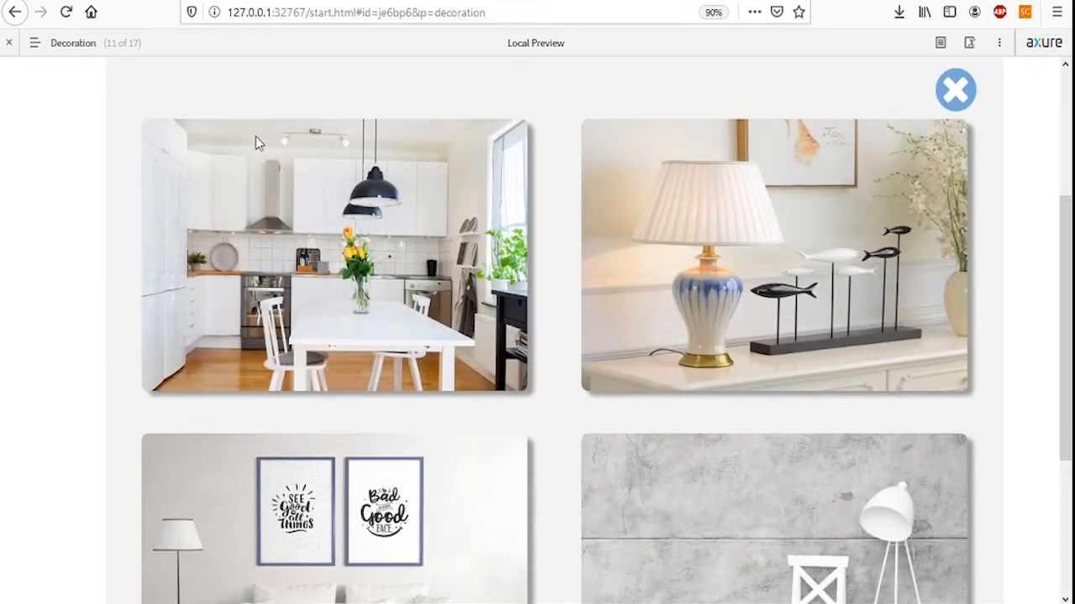
scroll(180, 108, up, 2)
scroll(899, 192, down, 4)
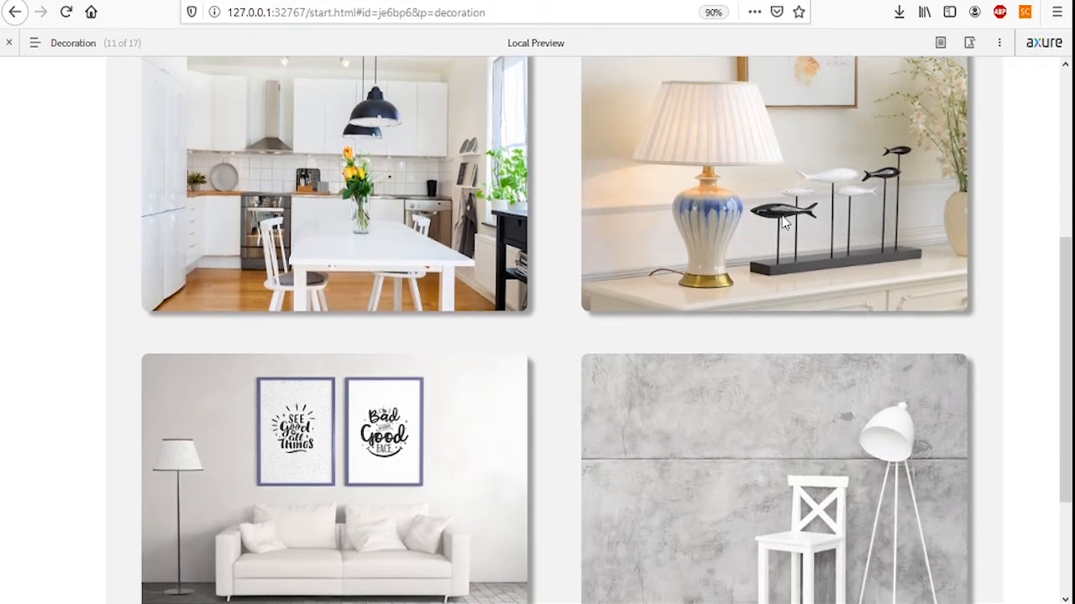
scroll(617, 325, down, 2)
scroll(617, 325, up, 4)
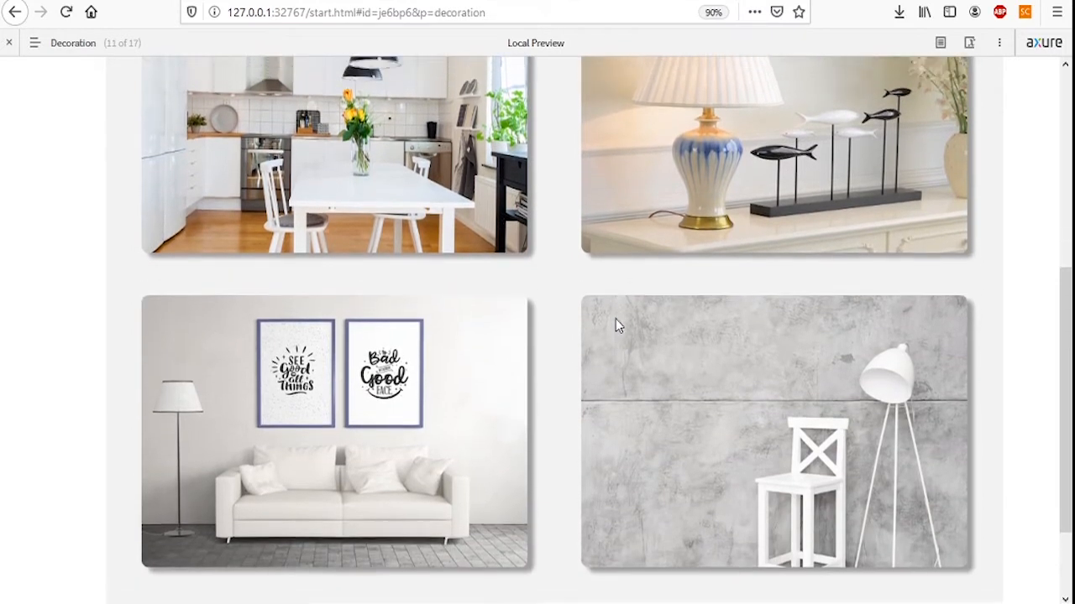
scroll(617, 324, up, 2)
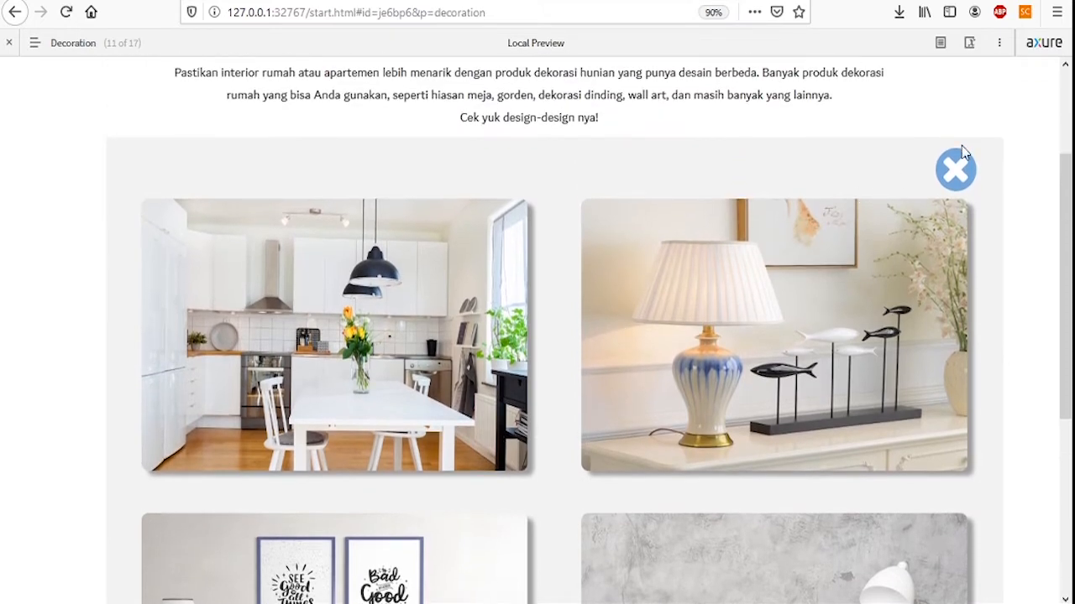
click(957, 172)
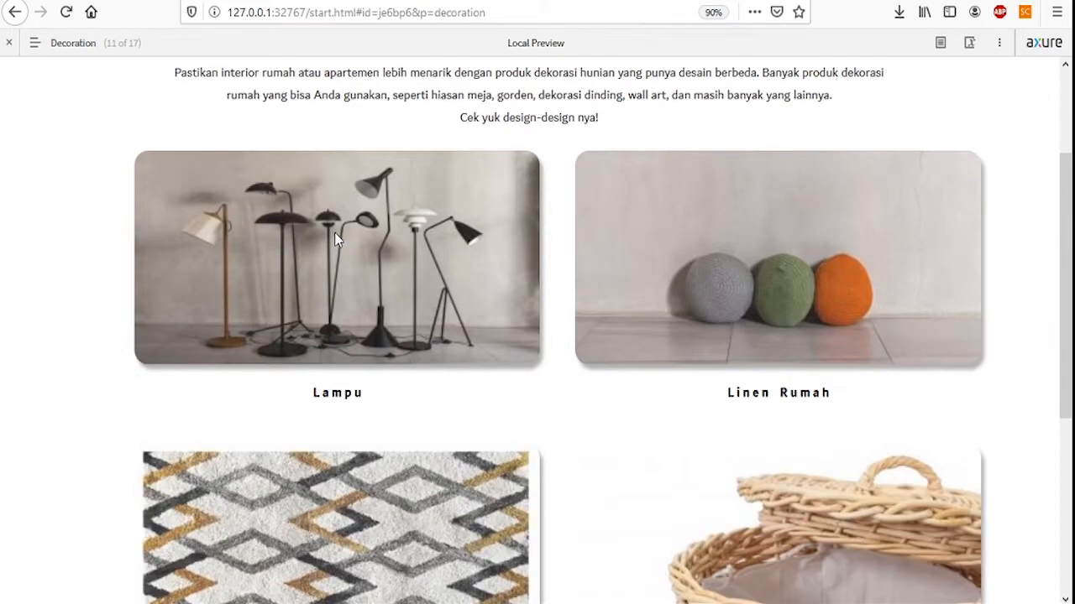
scroll(335, 239, up, 4)
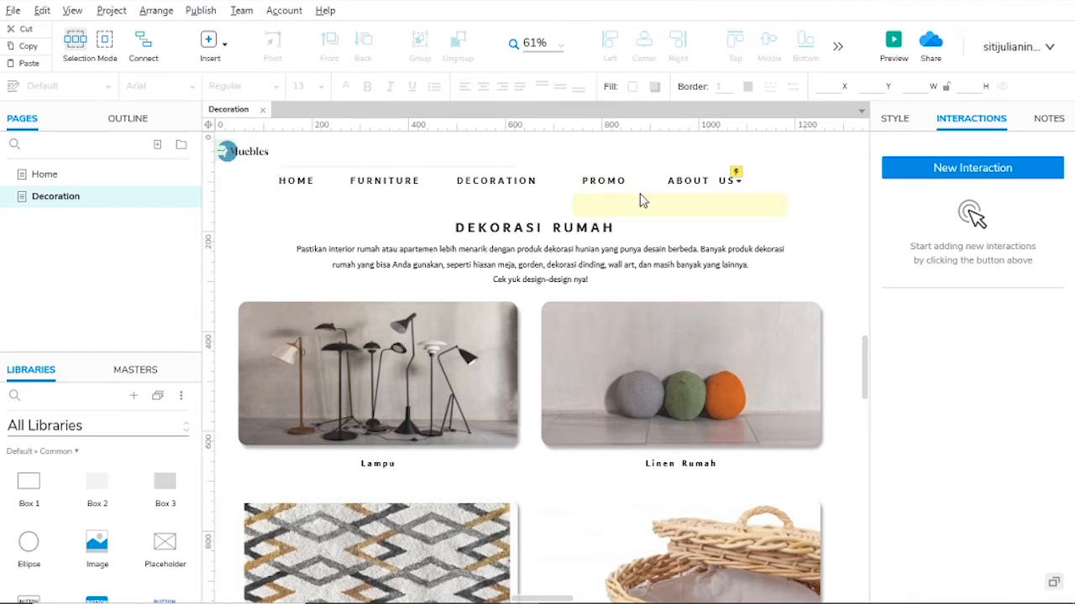
Switch to Axure RP and inspect the Decoration page's heading, description, category images, captions and footer.
click(546, 229)
click(558, 277)
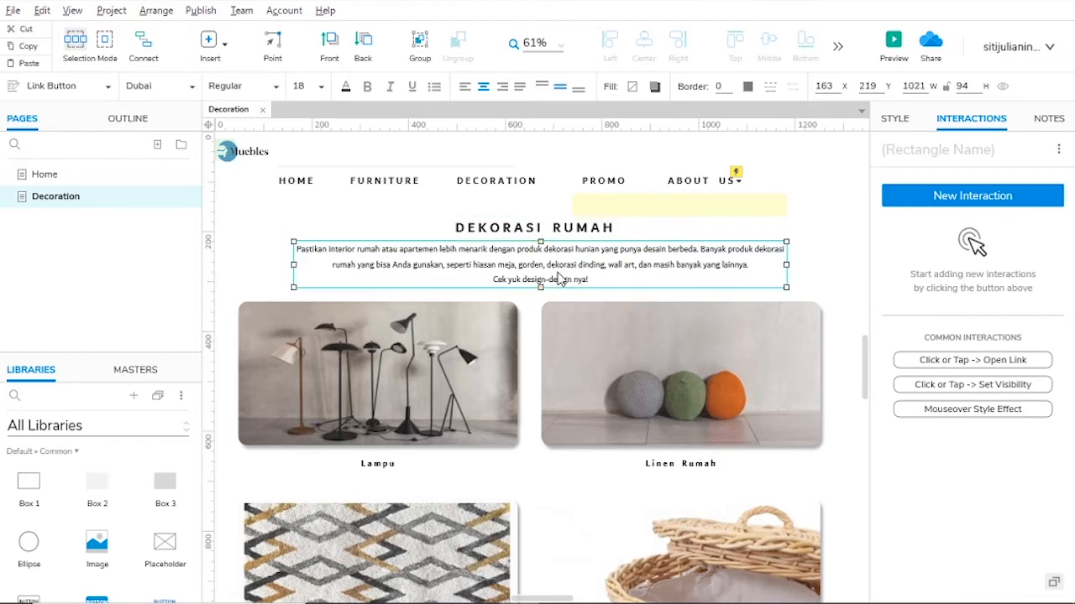
scroll(492, 384, down, 1)
click(443, 329)
click(645, 304)
click(447, 445)
click(614, 445)
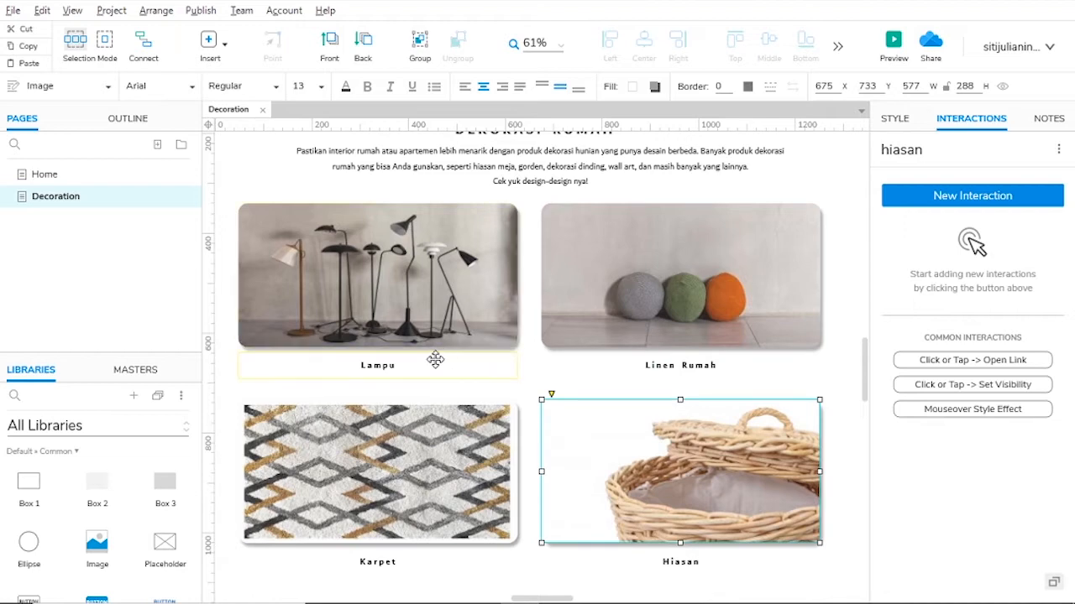
click(405, 375)
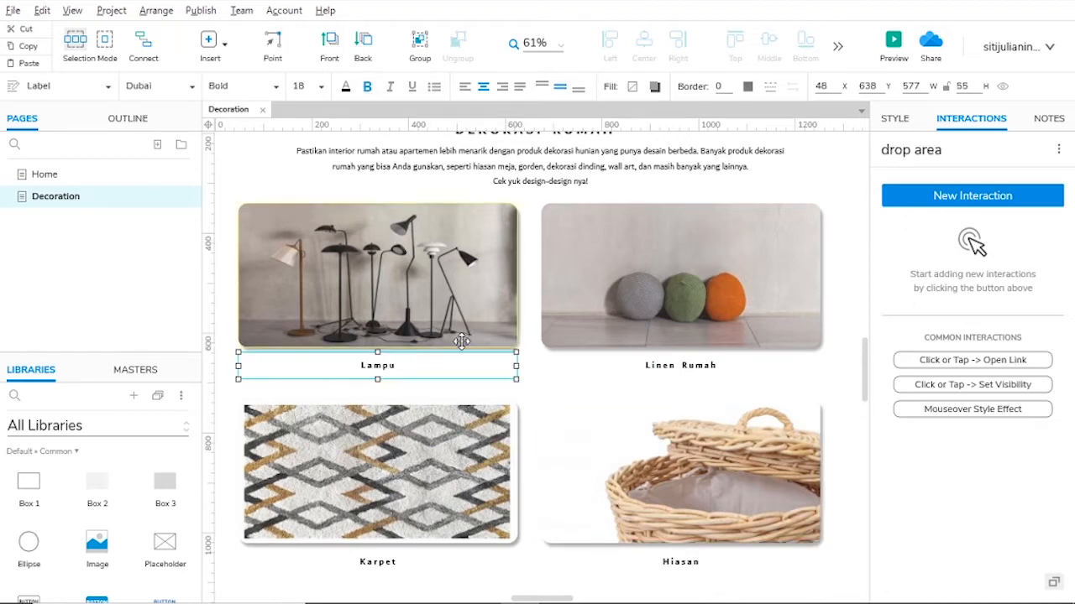
scroll(523, 427, down, 5)
click(514, 419)
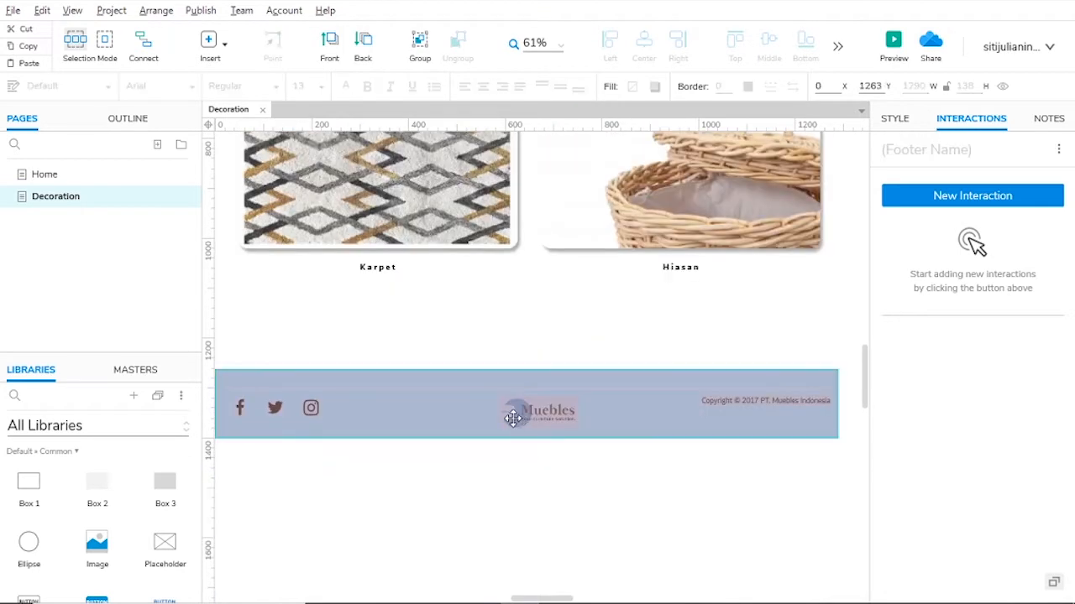
scroll(512, 418, up, 8)
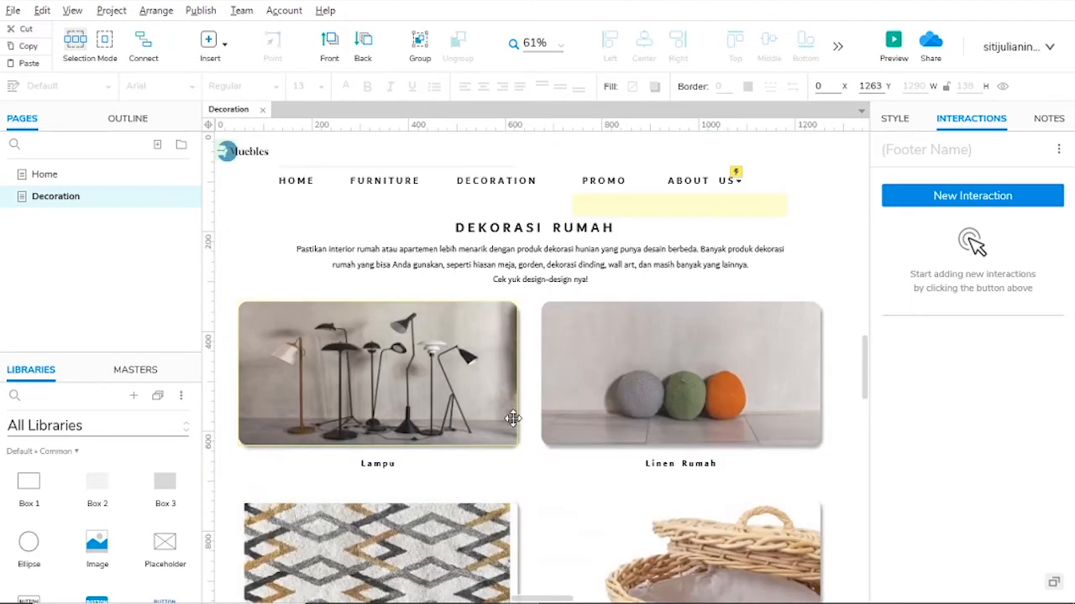
key(Escape)
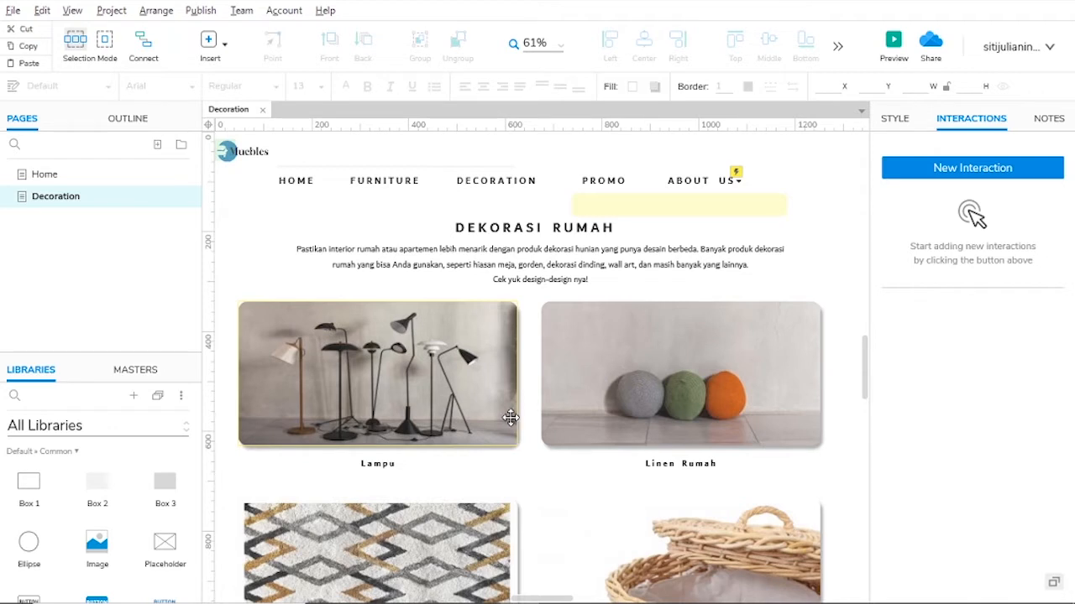
Rename the Lampu caption label beneath the lamp image as "drop area lampu".
click(420, 370)
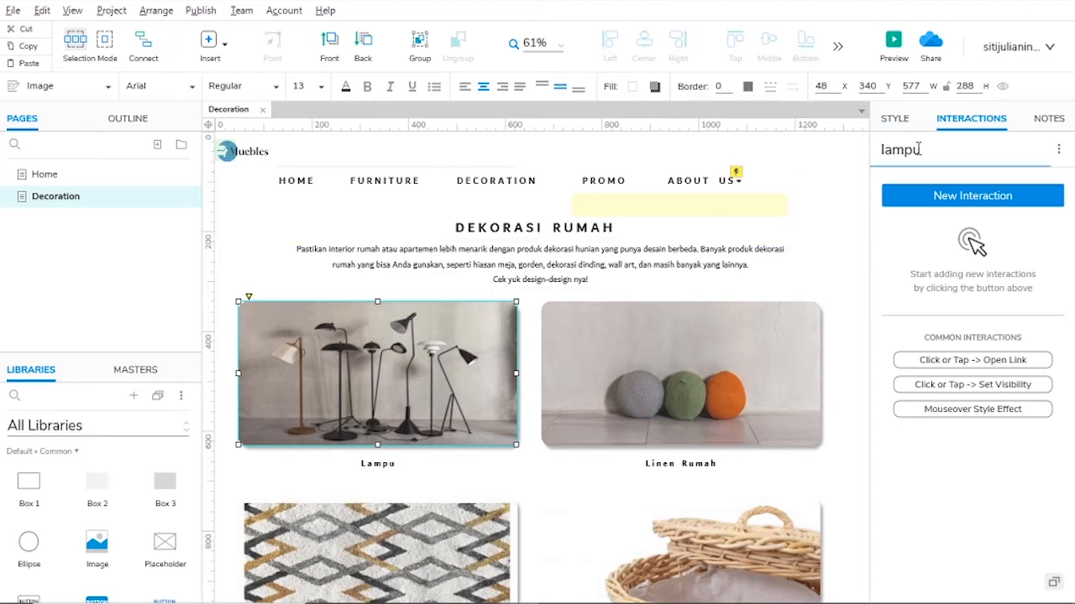
click(408, 468)
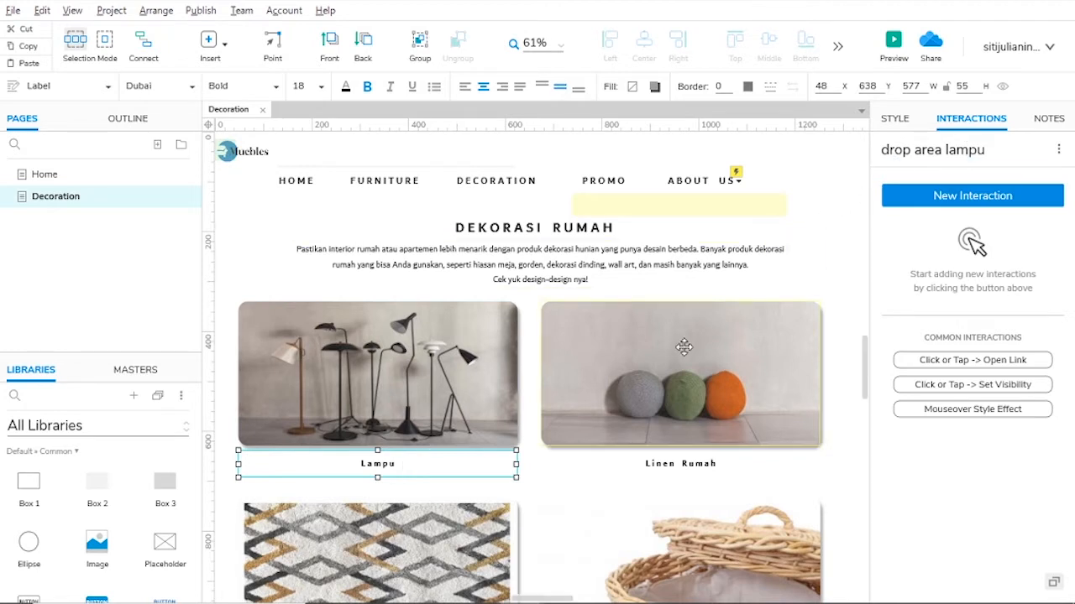
Inspect the widgets of the lamp pop-up beside the page: the background box, the four pictures and the close icon.
drag(550, 598, 577, 598)
scroll(547, 369, down, 4)
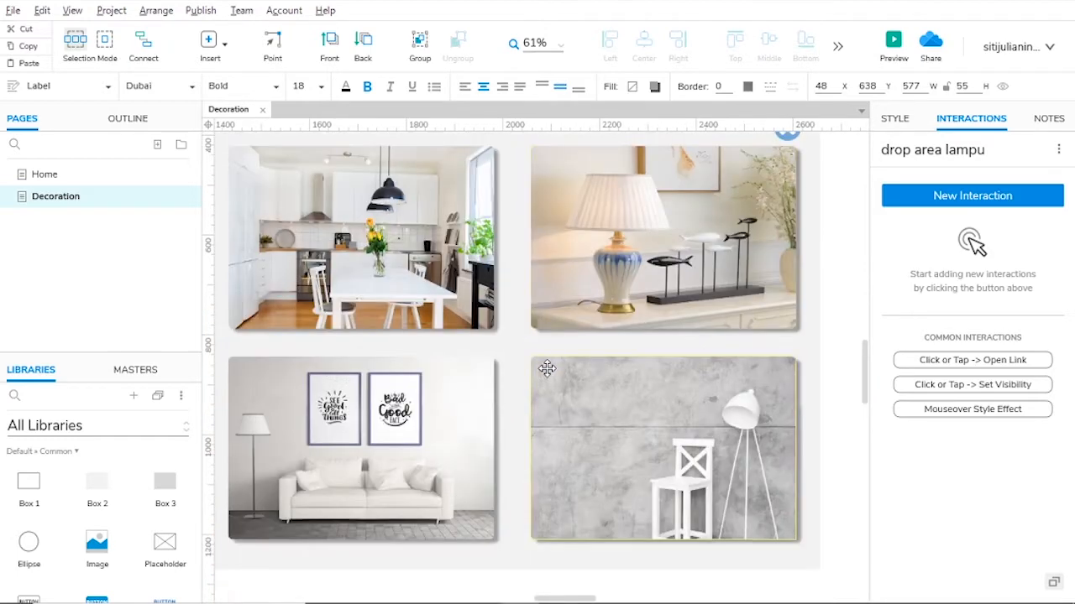
scroll(546, 368, up, 2)
scroll(546, 368, down, 2)
scroll(547, 369, up, 2)
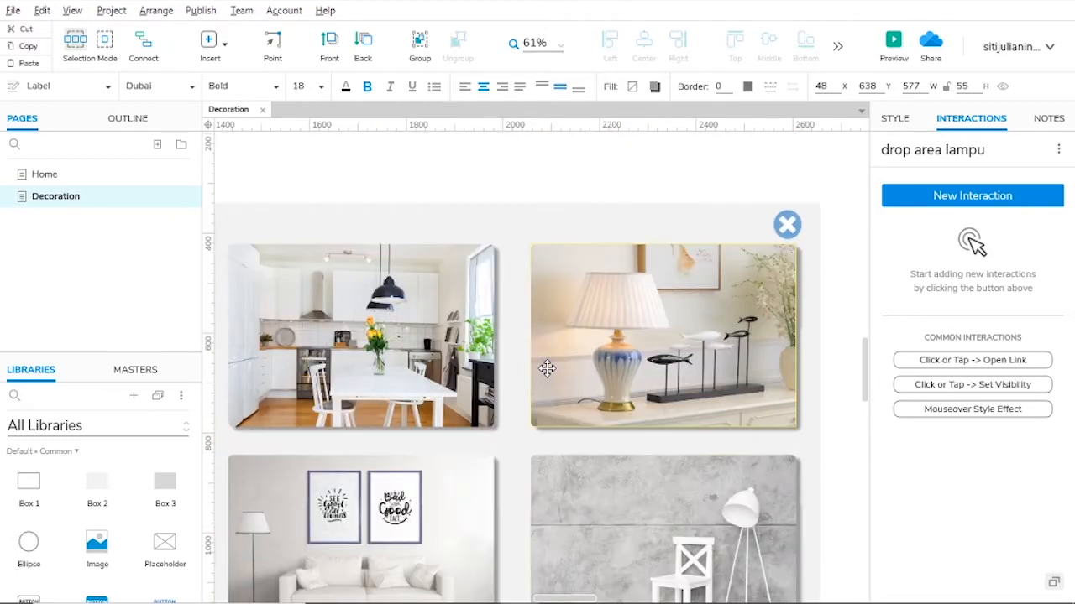
click(509, 228)
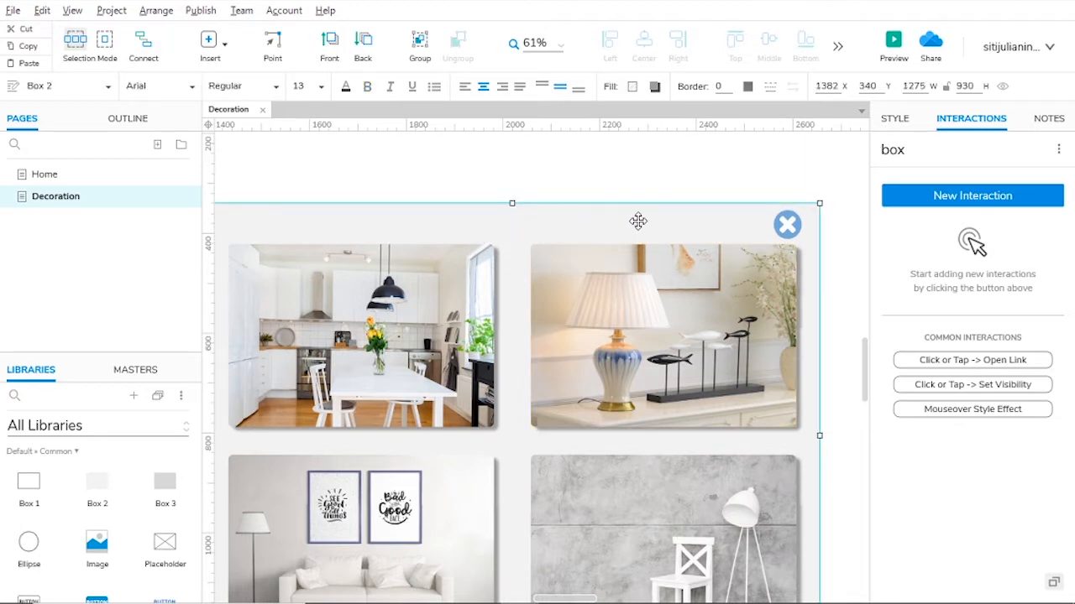
click(361, 324)
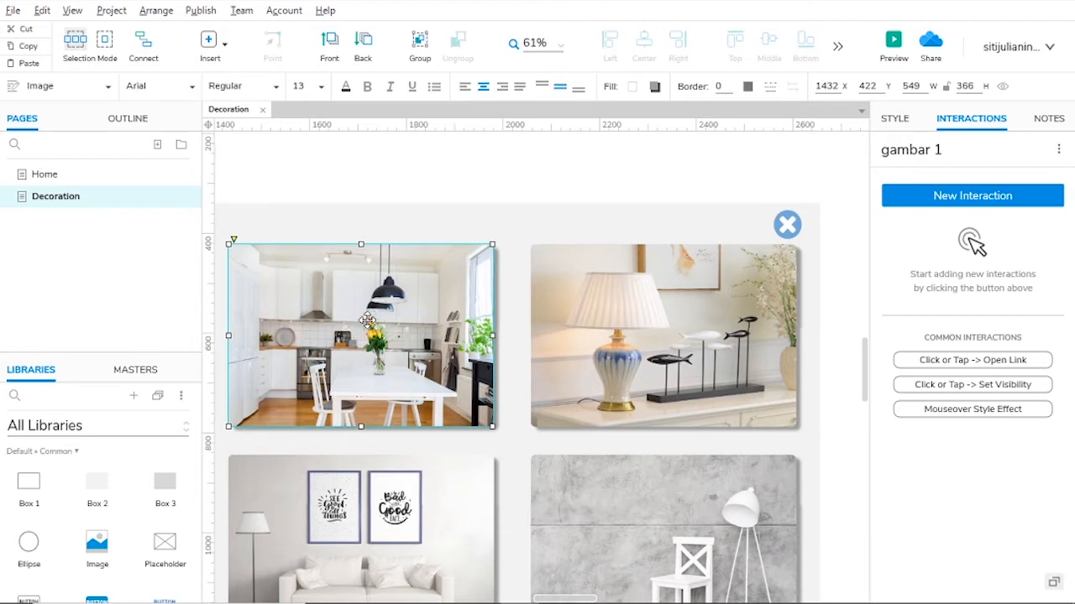
click(601, 285)
click(433, 489)
click(568, 496)
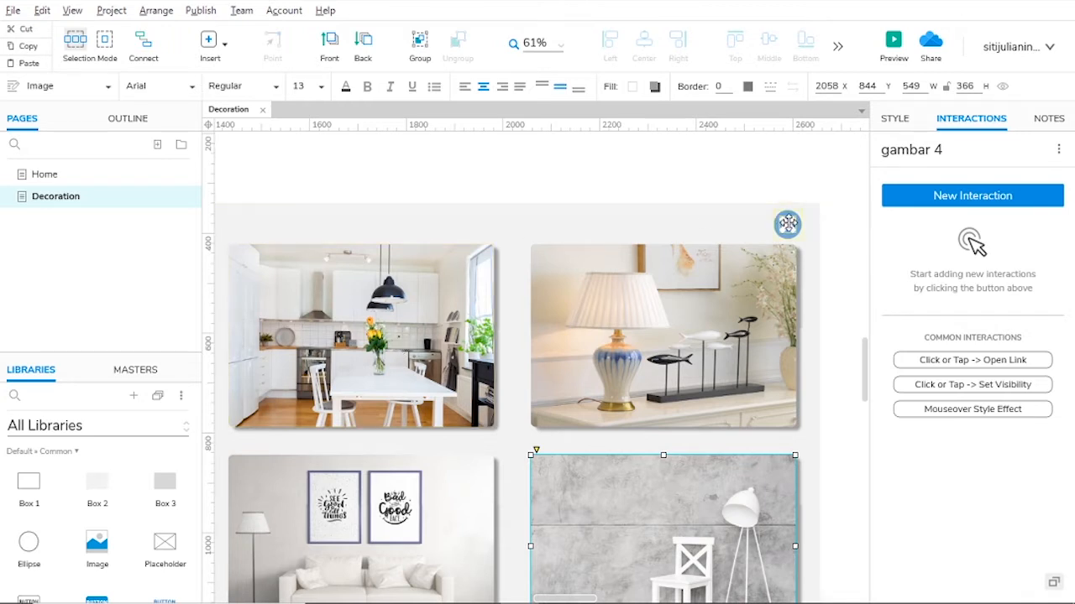
click(787, 223)
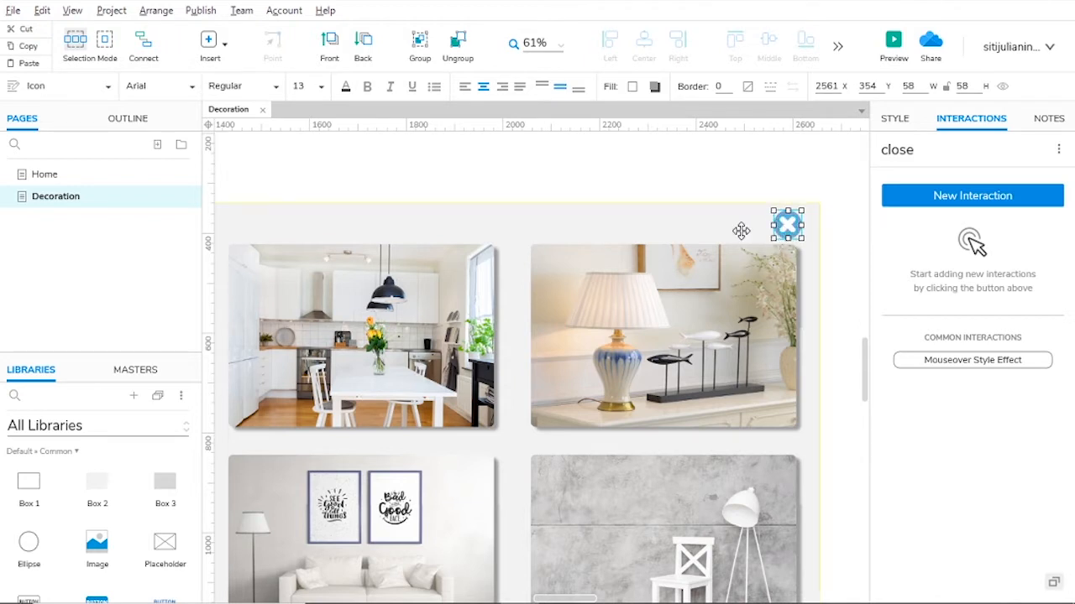
click(541, 190)
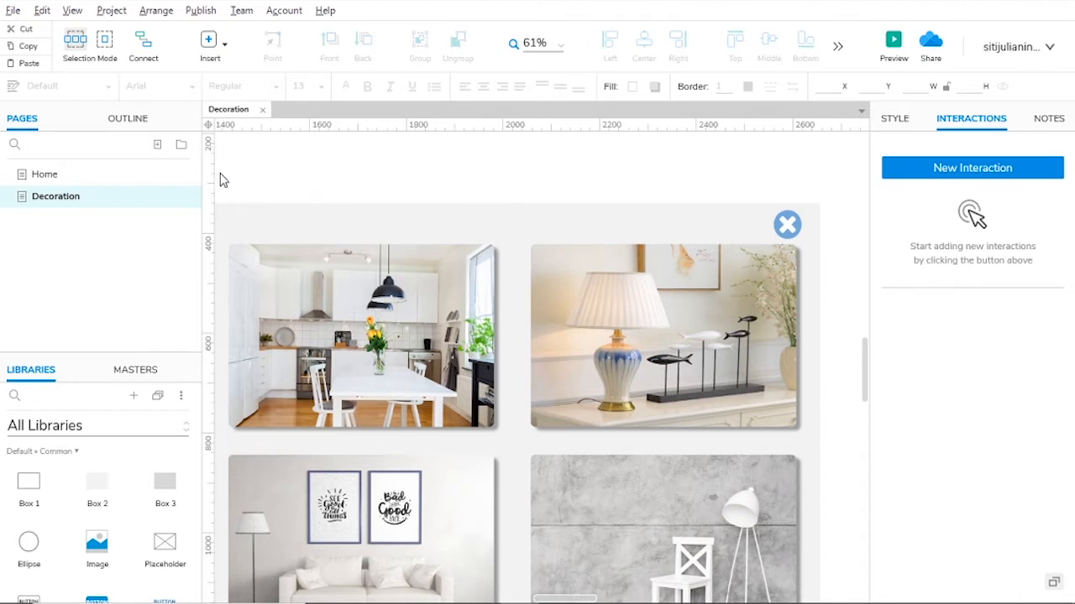
scroll(684, 344, down, 2)
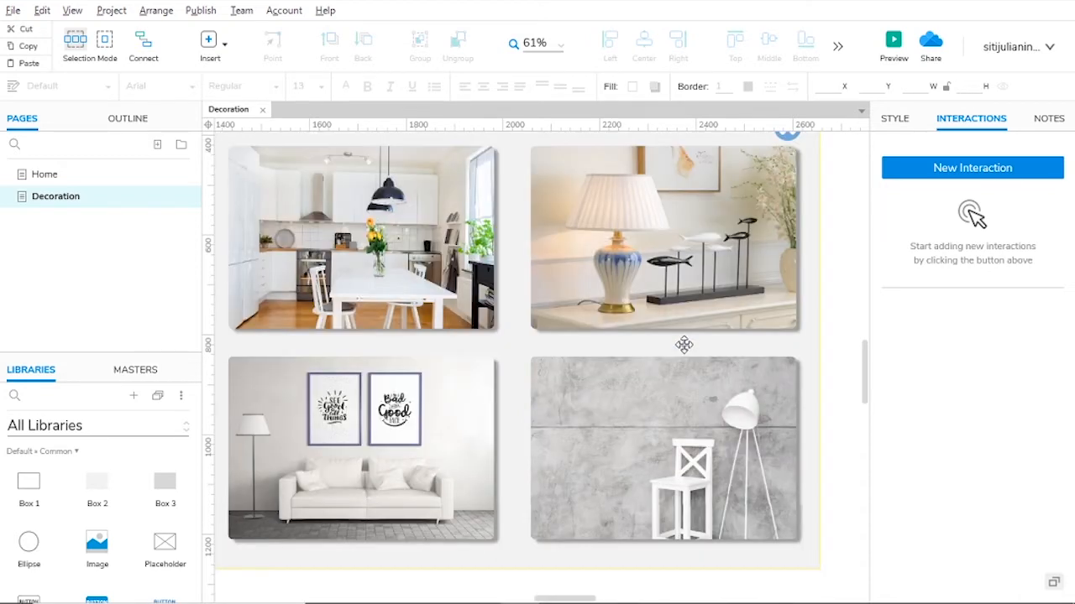
scroll(685, 344, up, 2)
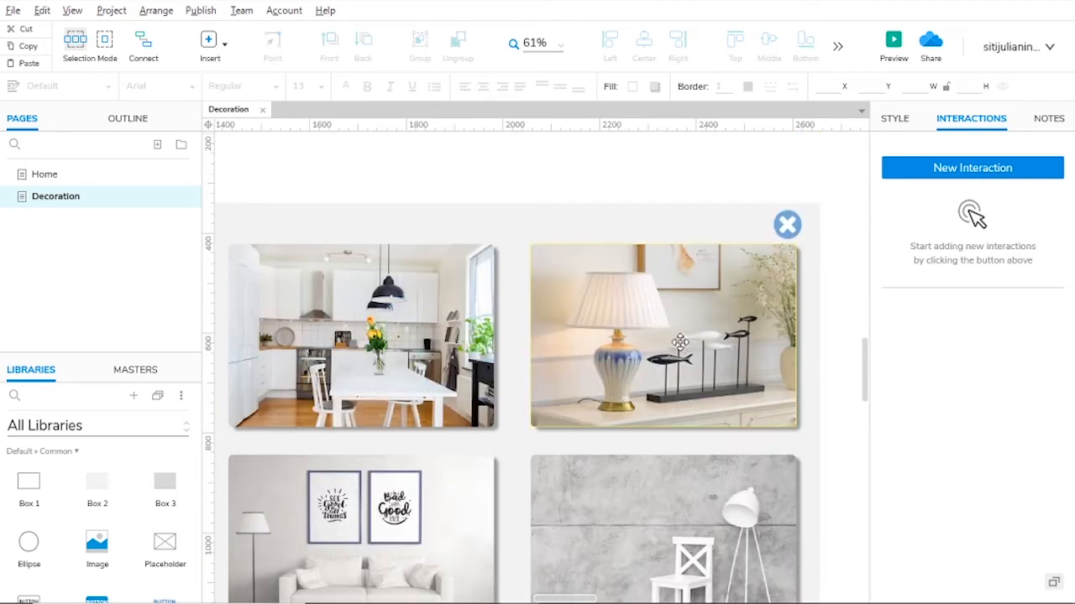
Group the lamp pop-up's background box, four pictures and close icon together.
click(537, 42)
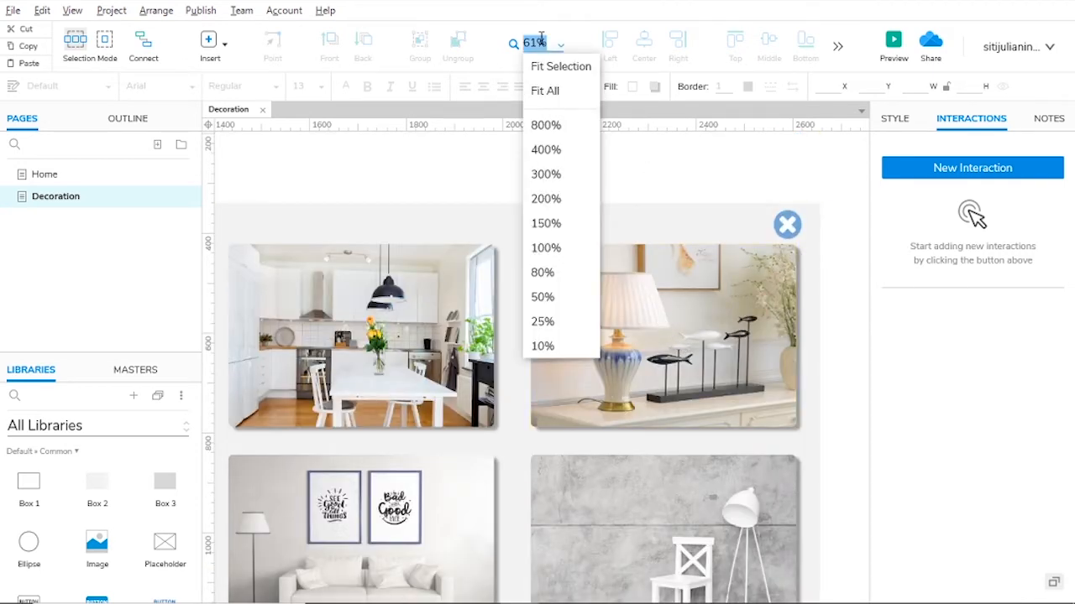
text(52)
key(Return)
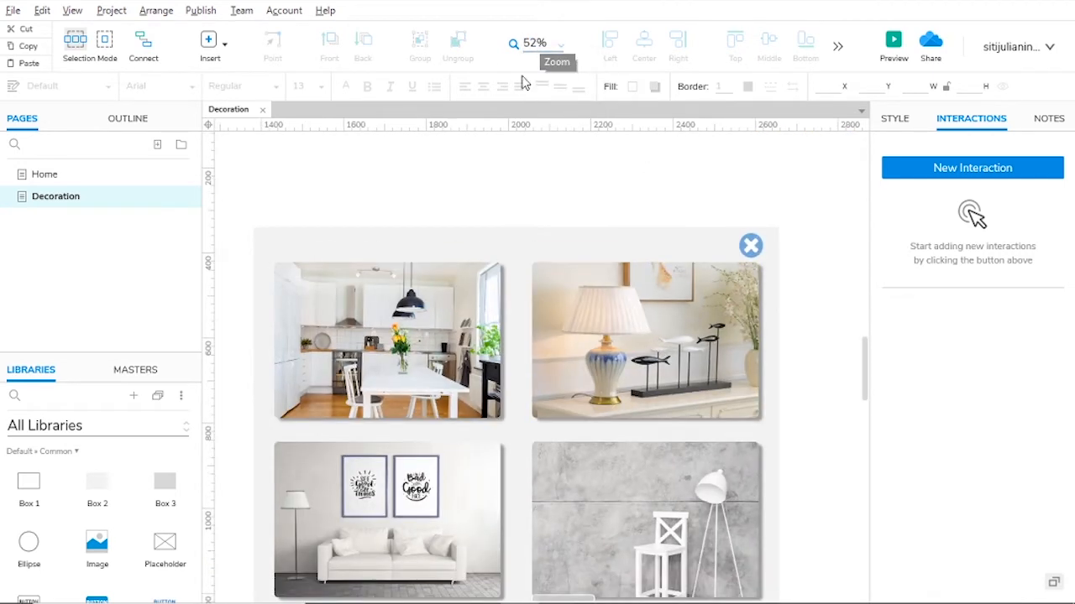
drag(240, 196, 786, 559)
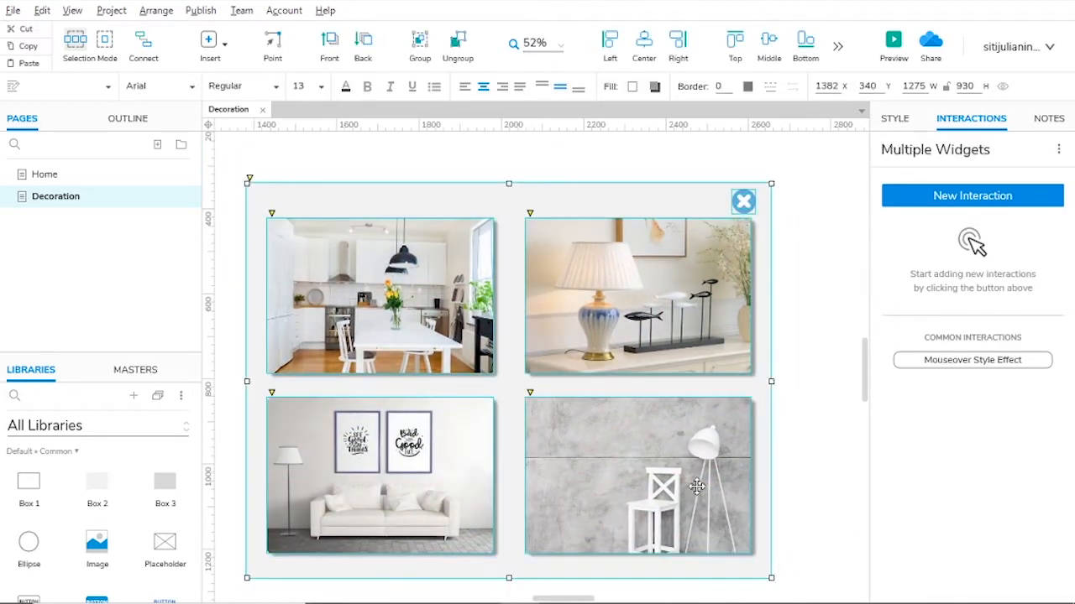
right_click(512, 310)
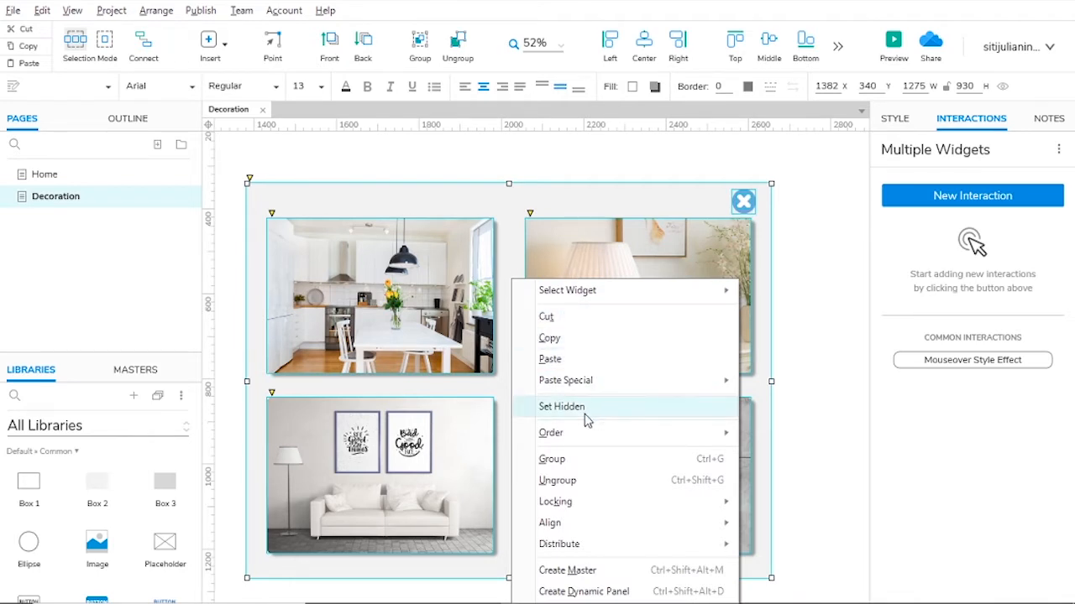
click(552, 459)
Name the lamp pop-up group "pop up detail lampu".
click(913, 151)
text(pop up detail)
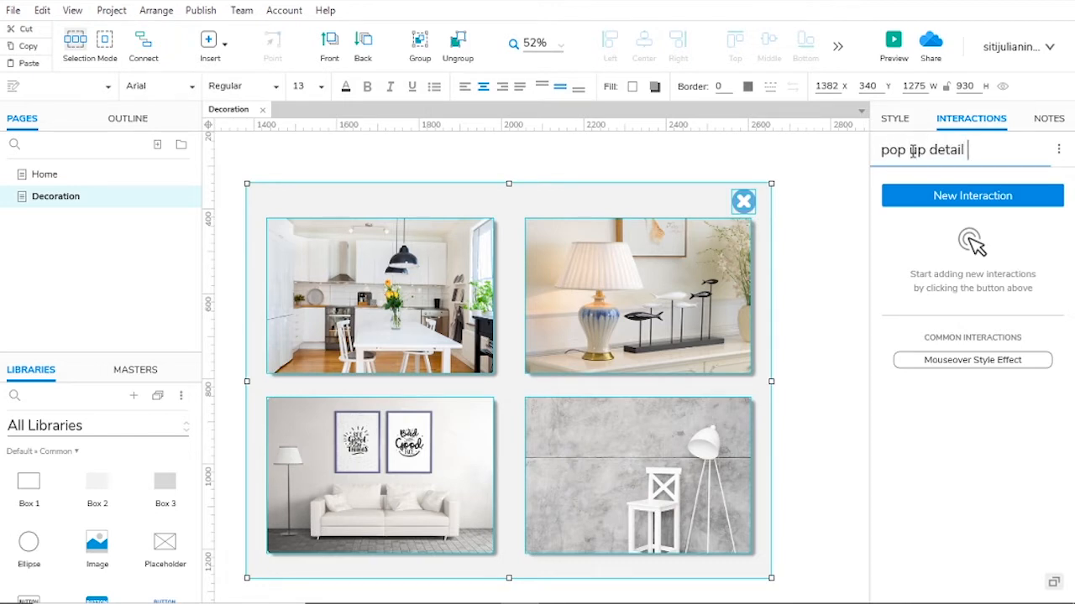
text( ampul)
key(BackSpace)
key(BackSpace)
key(BackSpace)
key(BackSpace)
key(BackSpace)
text(lamp)
click(821, 299)
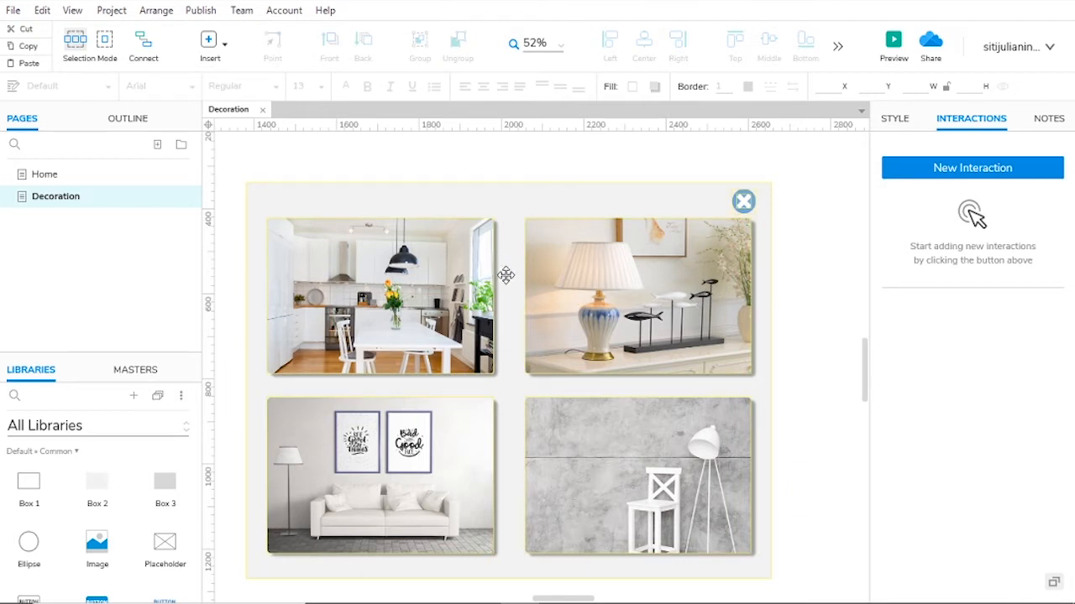
Set the "pop up detail lampu" group to hidden.
click(509, 189)
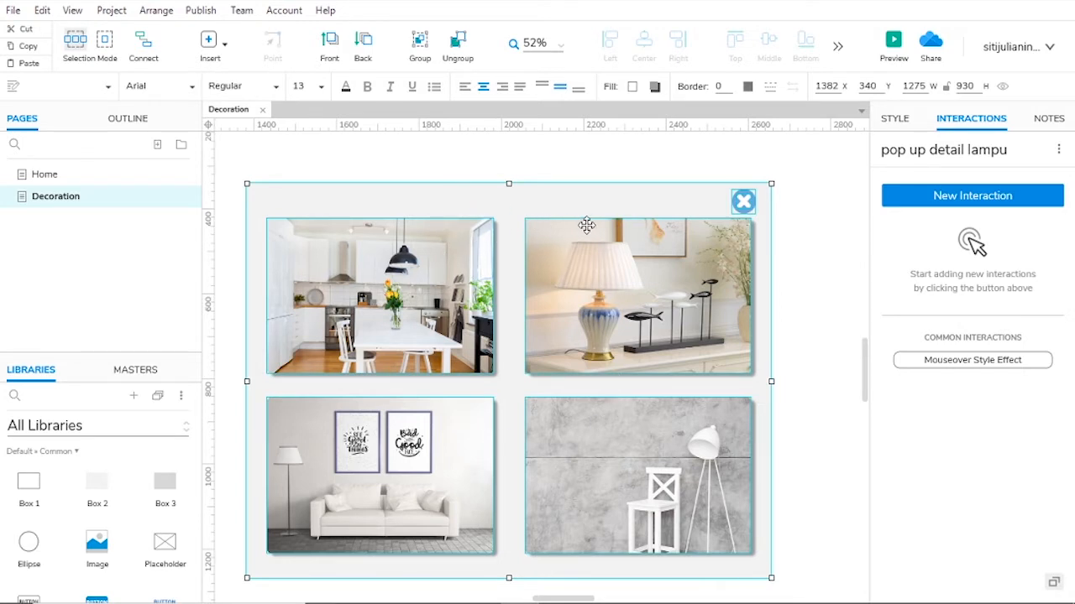
right_click(528, 198)
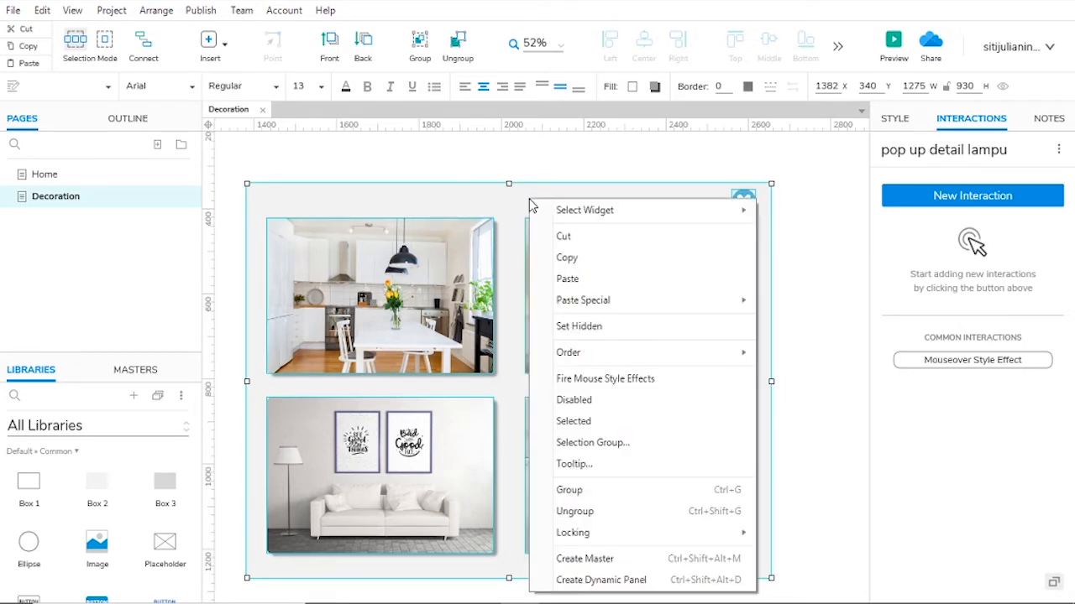
click(576, 328)
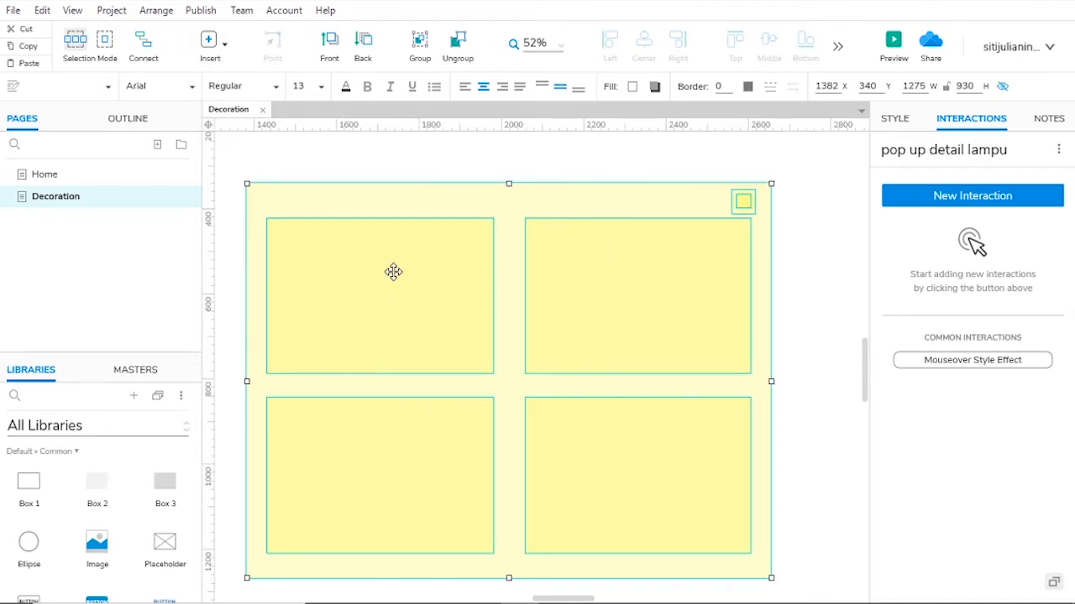
click(292, 172)
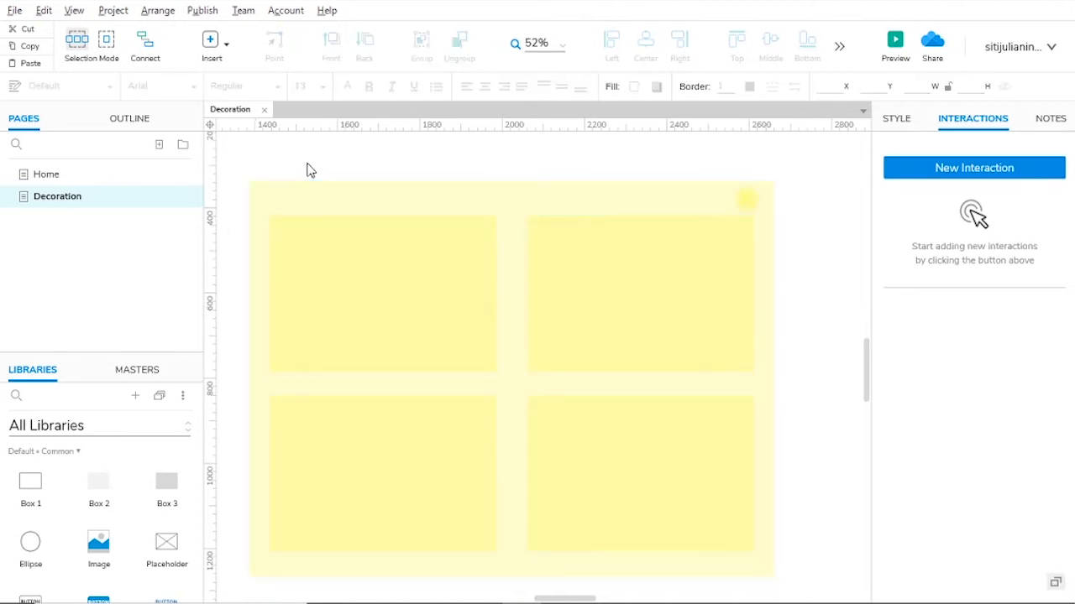
Convert the Lampu category image into a dynamic panel and name it "drag lampu".
click(210, 127)
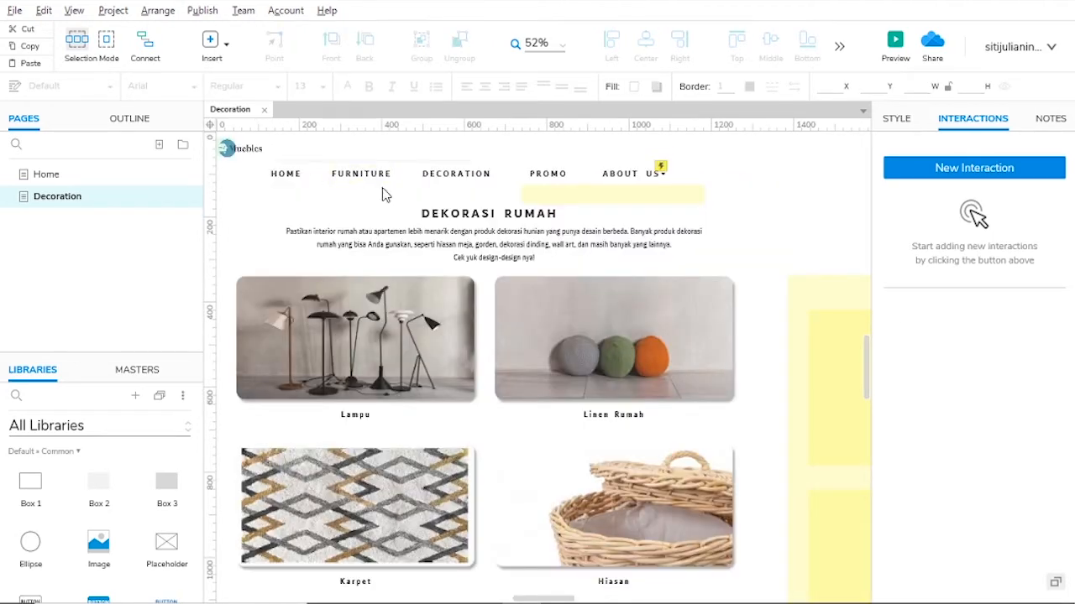
click(372, 334)
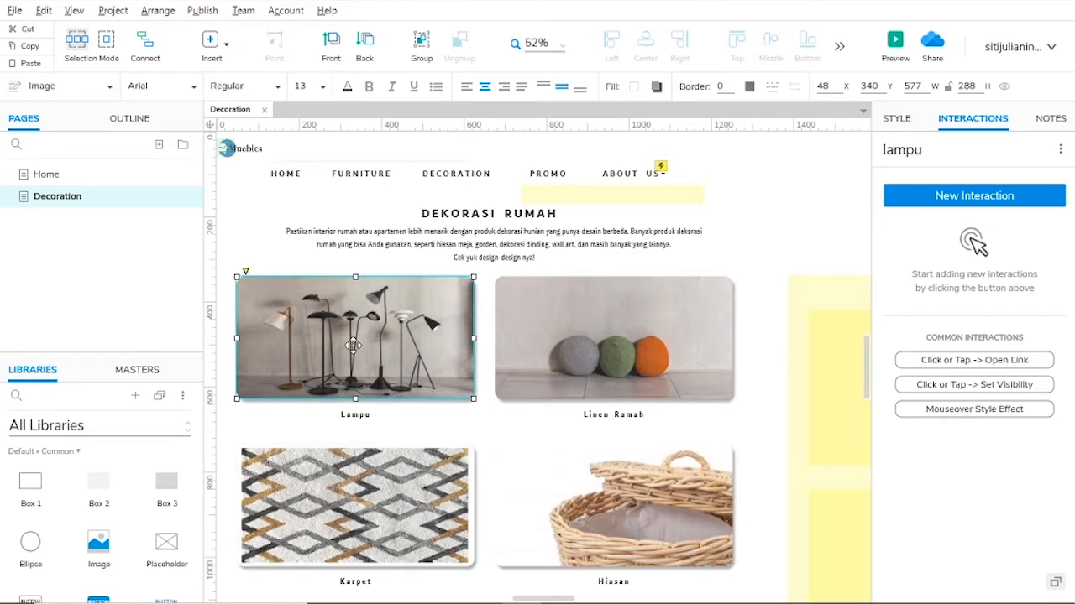
right_click(367, 322)
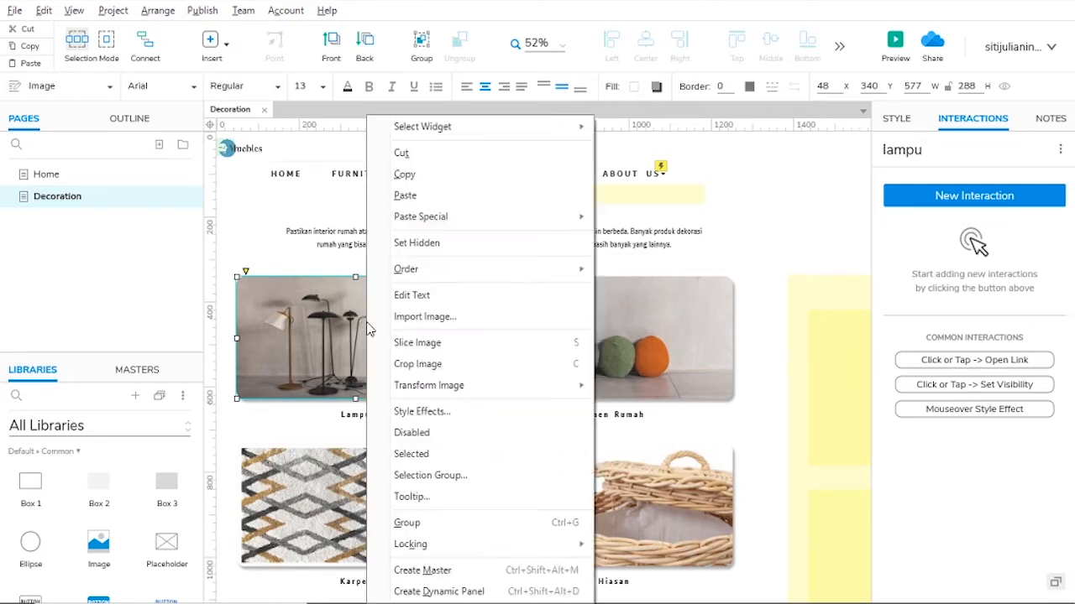
click(458, 592)
click(900, 156)
text(dra)
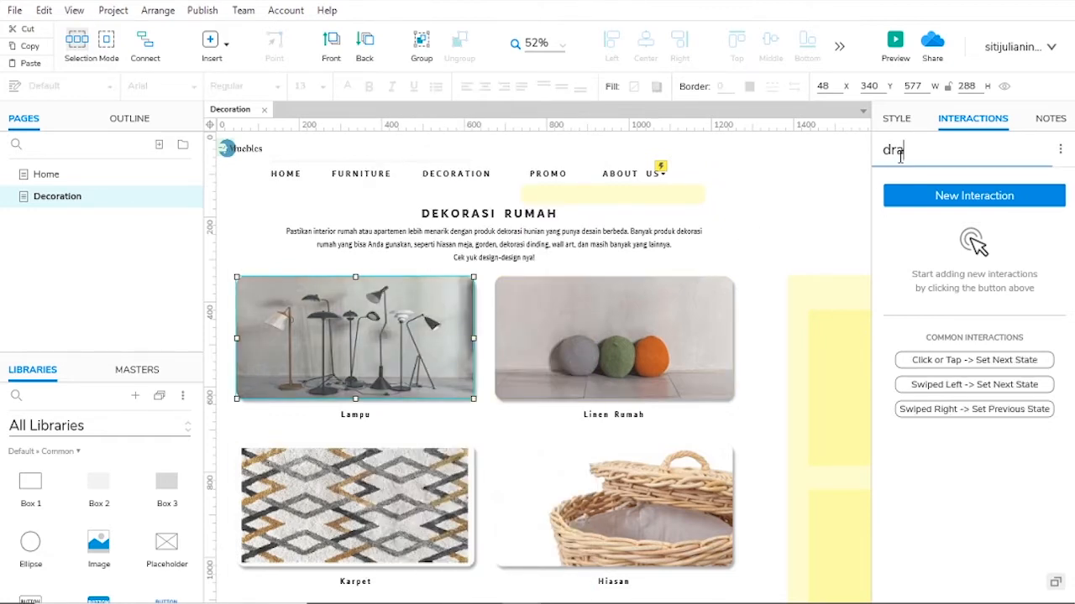
text(g lamou)
key(BackSpace)
text(pu)
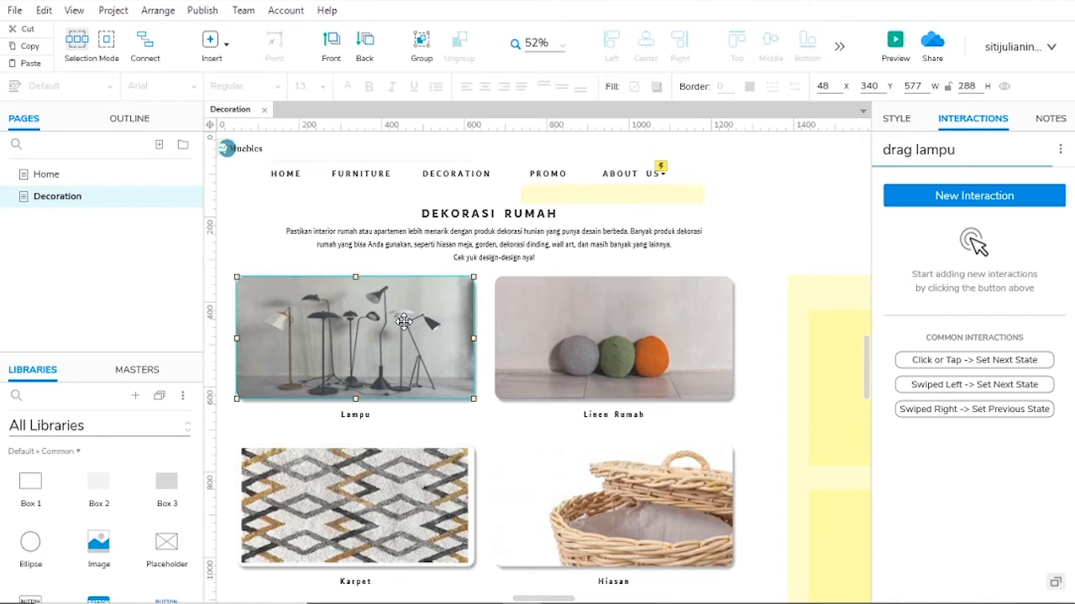
Add a Dragged interaction to the "drag lampu" panel that moves "drag lampu" With Drag.
click(951, 204)
scroll(972, 285, down, 5)
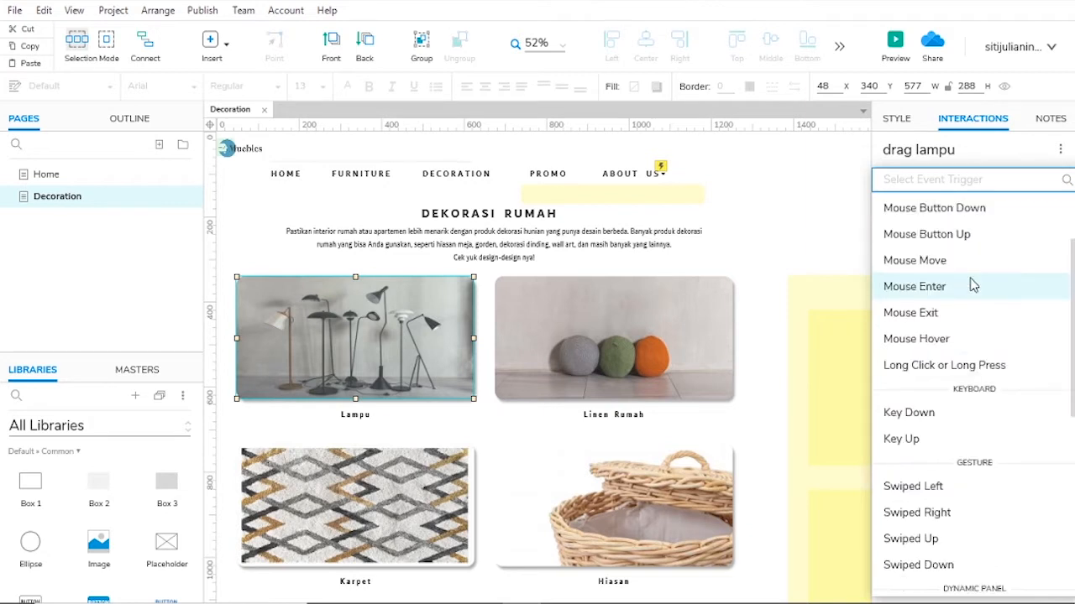
scroll(972, 285, down, 4)
scroll(972, 286, down, 3)
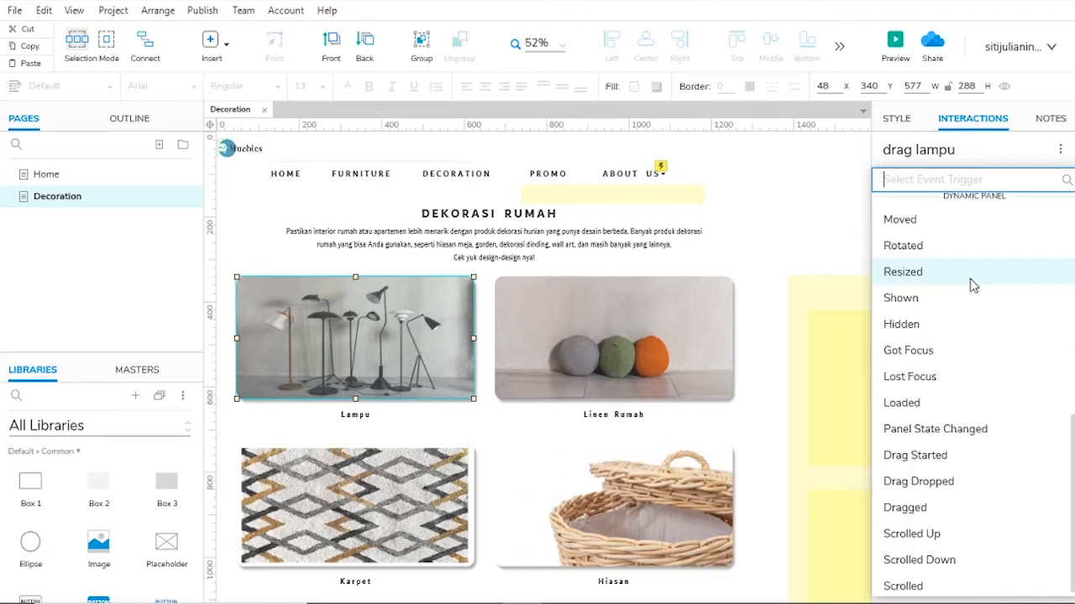
click(913, 505)
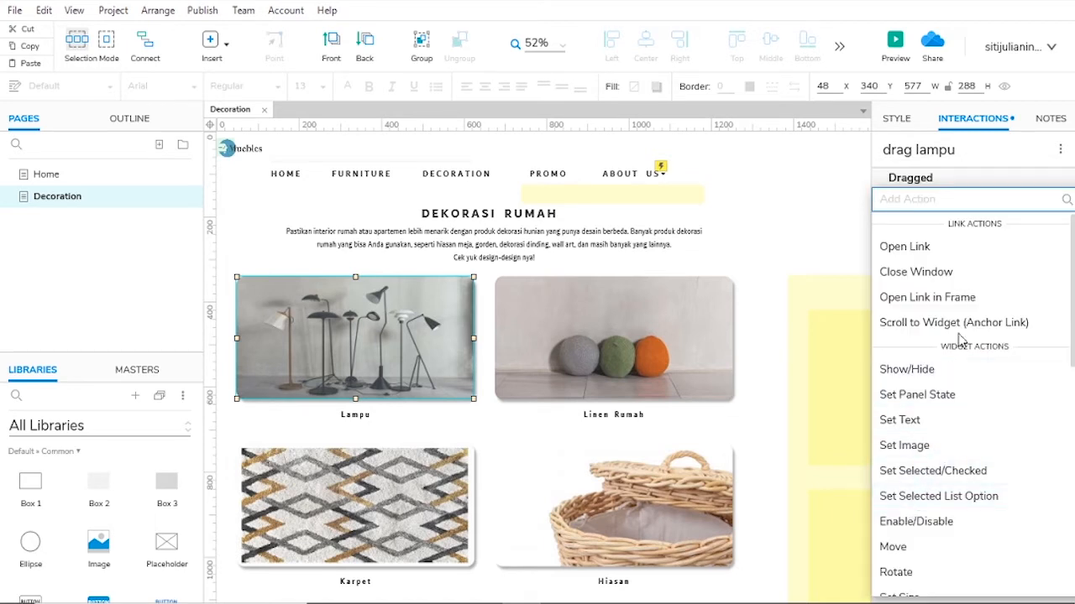
scroll(963, 324, down, 5)
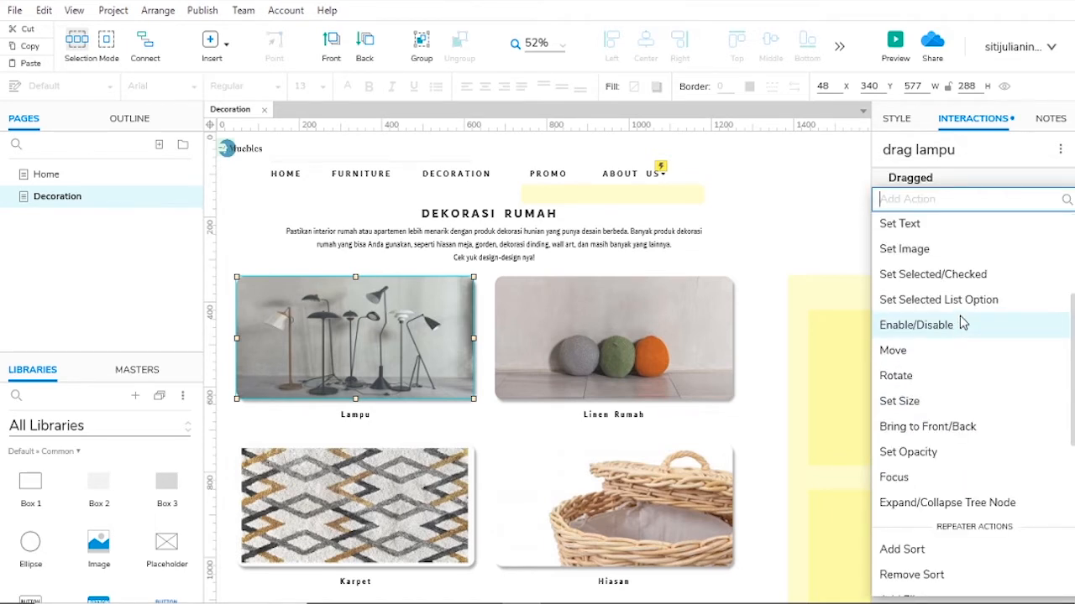
click(926, 359)
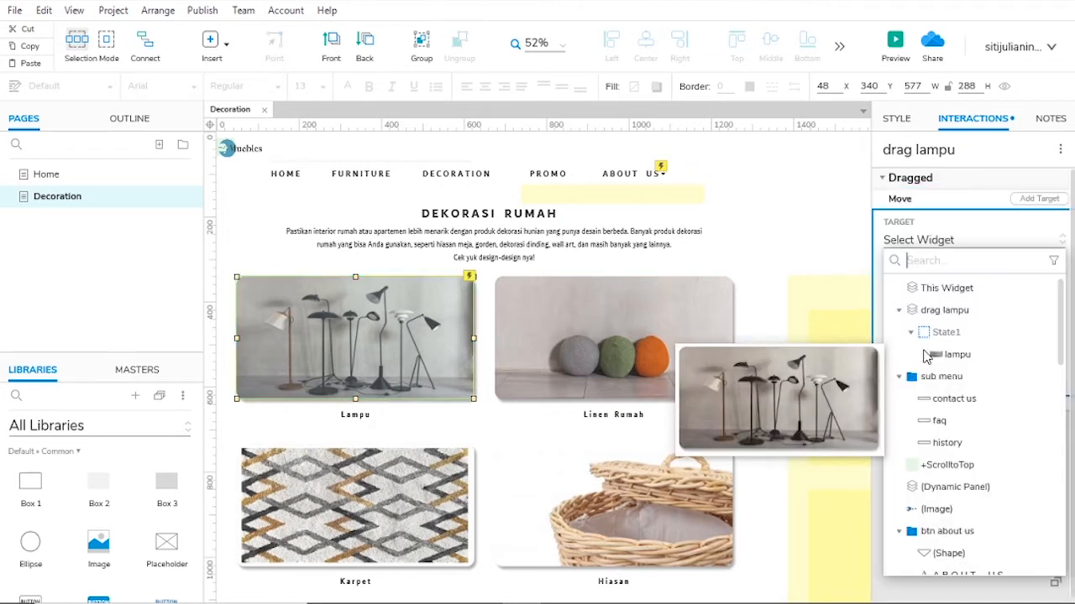
click(949, 314)
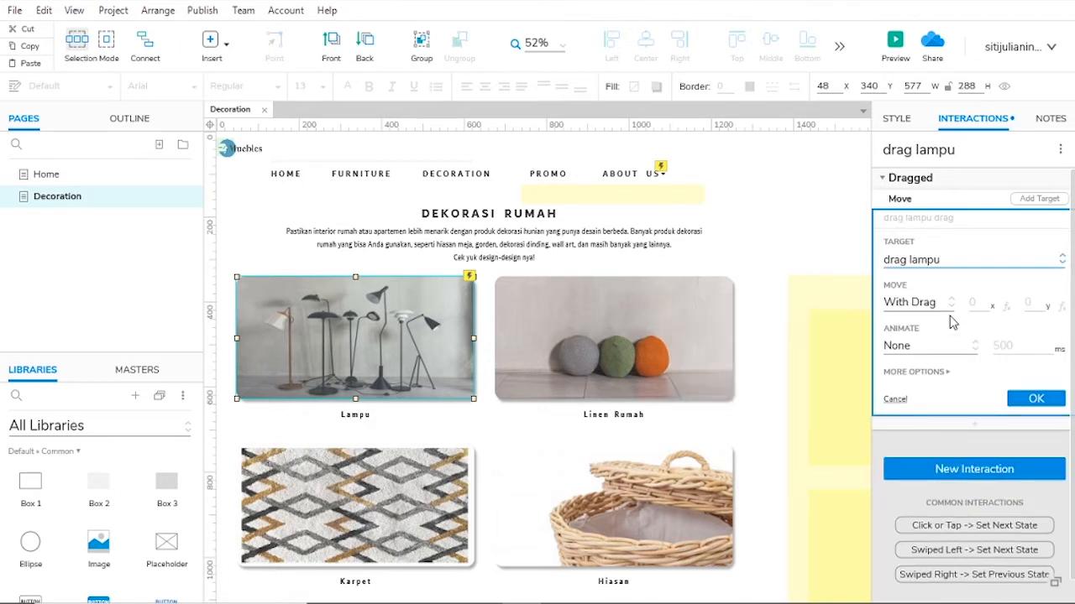
click(1035, 400)
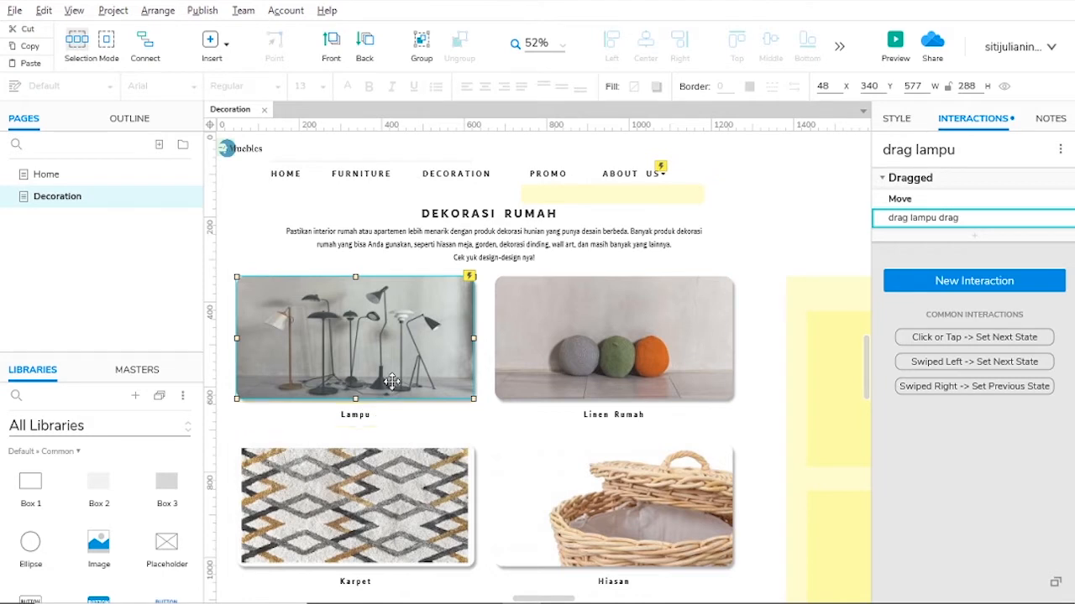
Add a Drag Dropped event to the "drag lampu" panel without choosing an action.
click(946, 283)
scroll(958, 325, down, 5)
scroll(958, 326, down, 4)
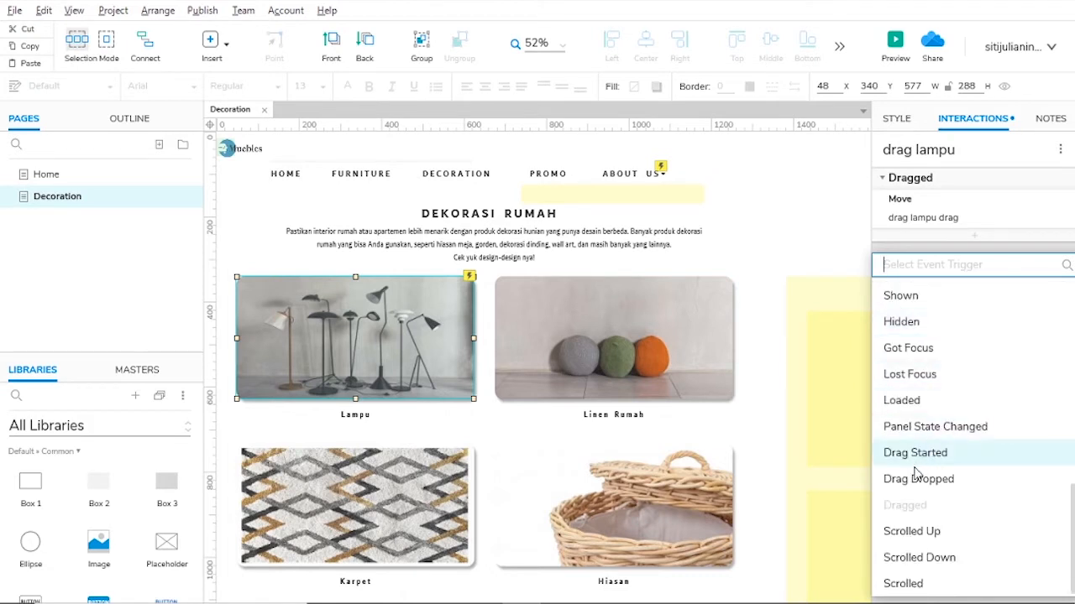
click(946, 479)
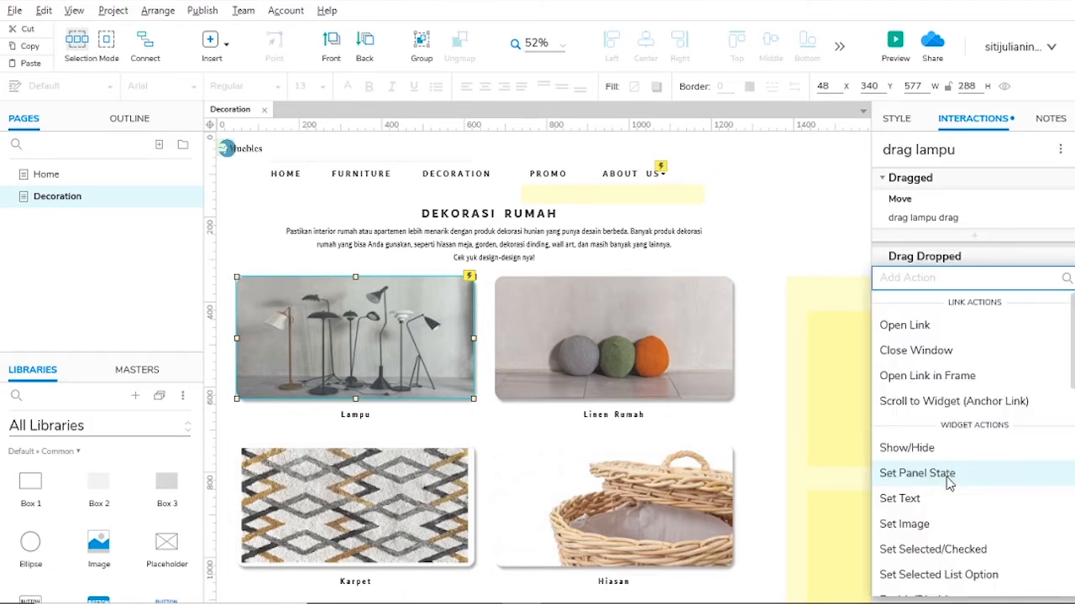
click(973, 267)
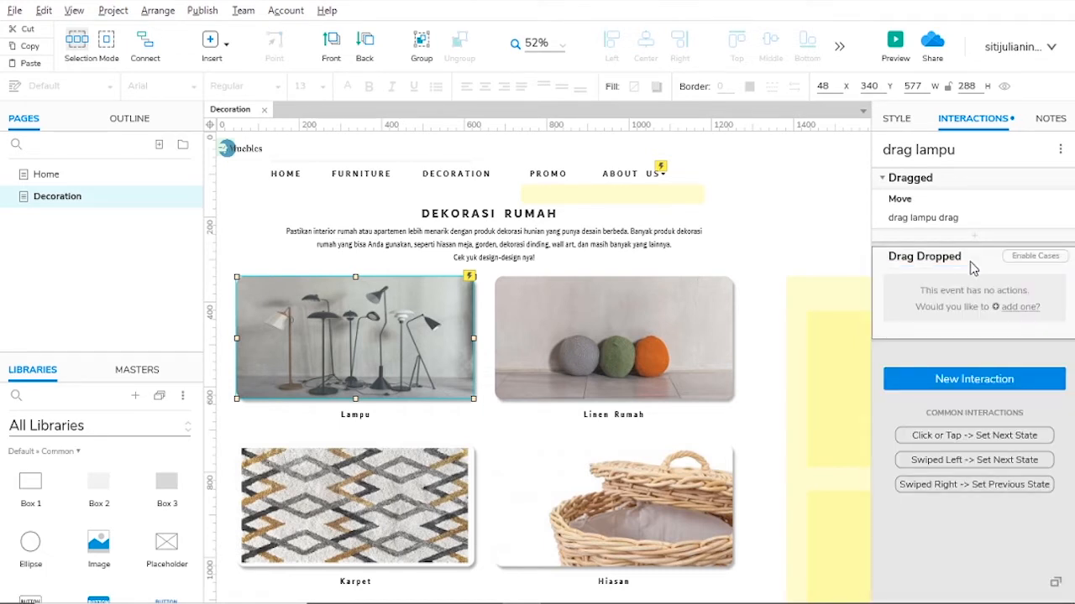
Enable cases for the Drag Dropped event and name the case "drag lampu jatuh diatas drop area lampu".
click(1038, 258)
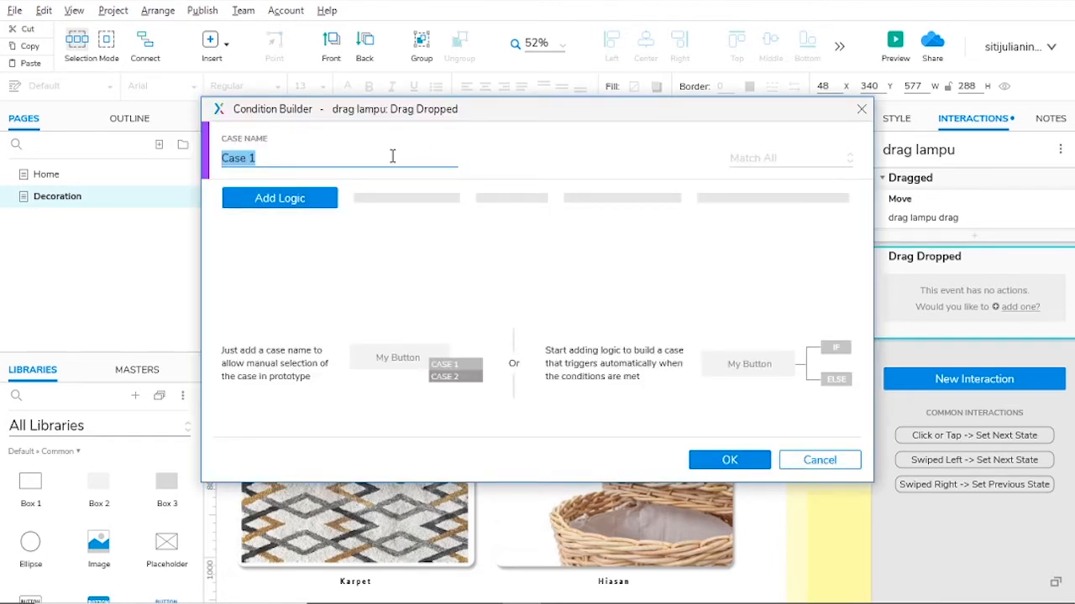
text(drag lampu jatuh diat)
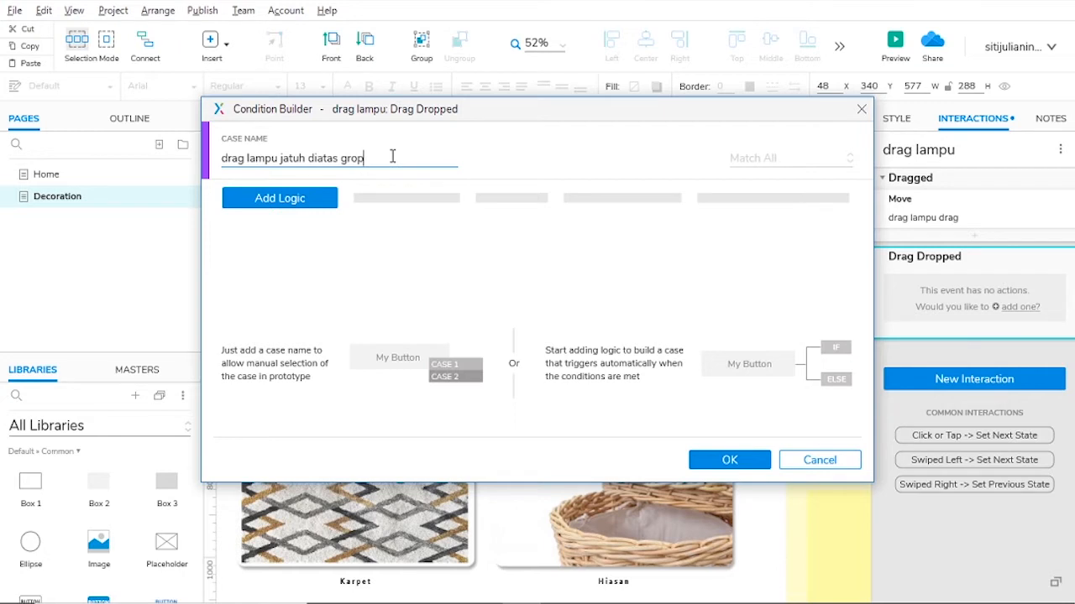
key(BackSpace)
key(BackSpace)
key(BackSpace)
key(BackSpace)
key(BackSpace)
key(BackSpace)
text(drop area lampu)
Add the case condition that the area of widget "drag lampu" is over the area of widget "drop area lampu".
click(279, 203)
click(291, 198)
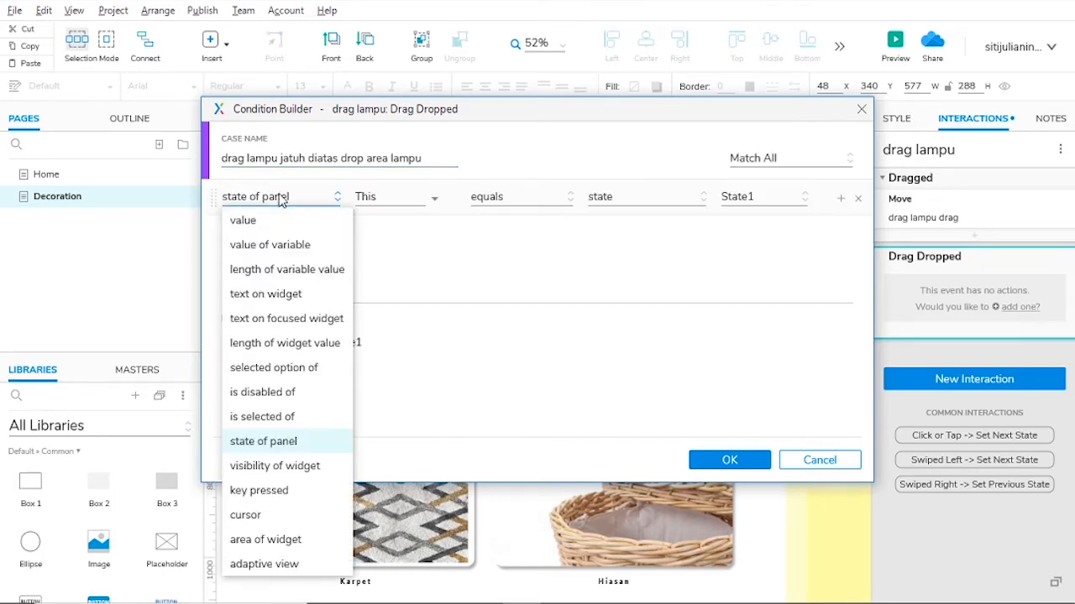
click(265, 539)
click(394, 199)
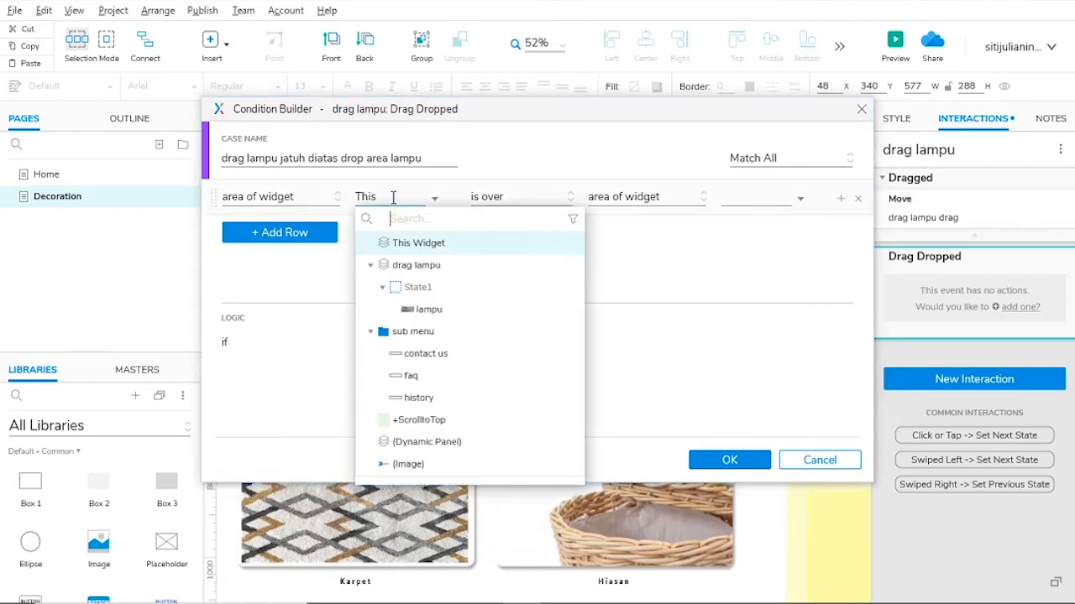
mouse_move(424, 266)
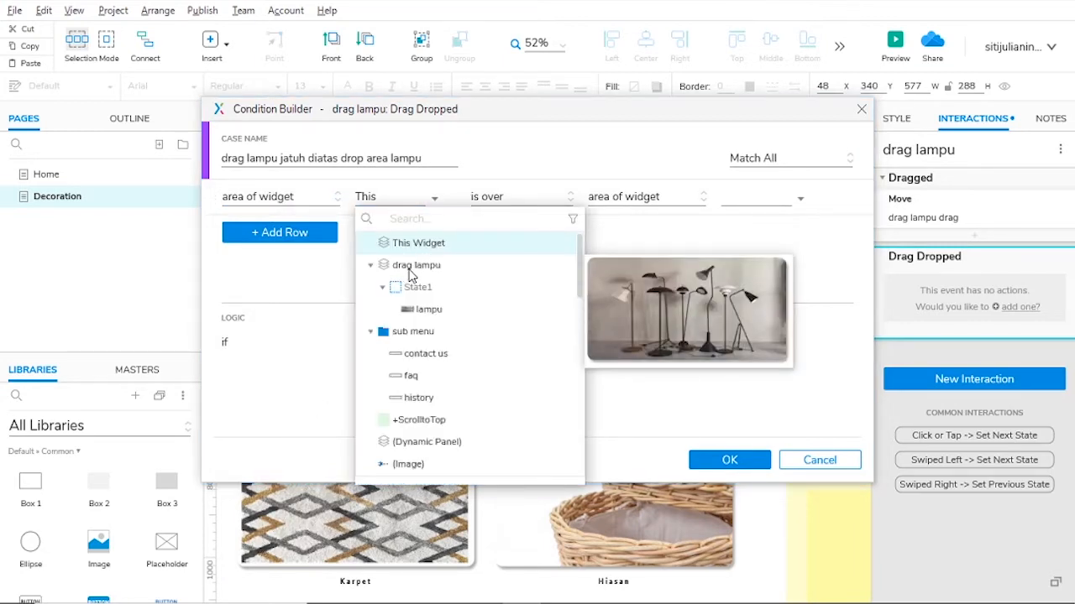
click(424, 270)
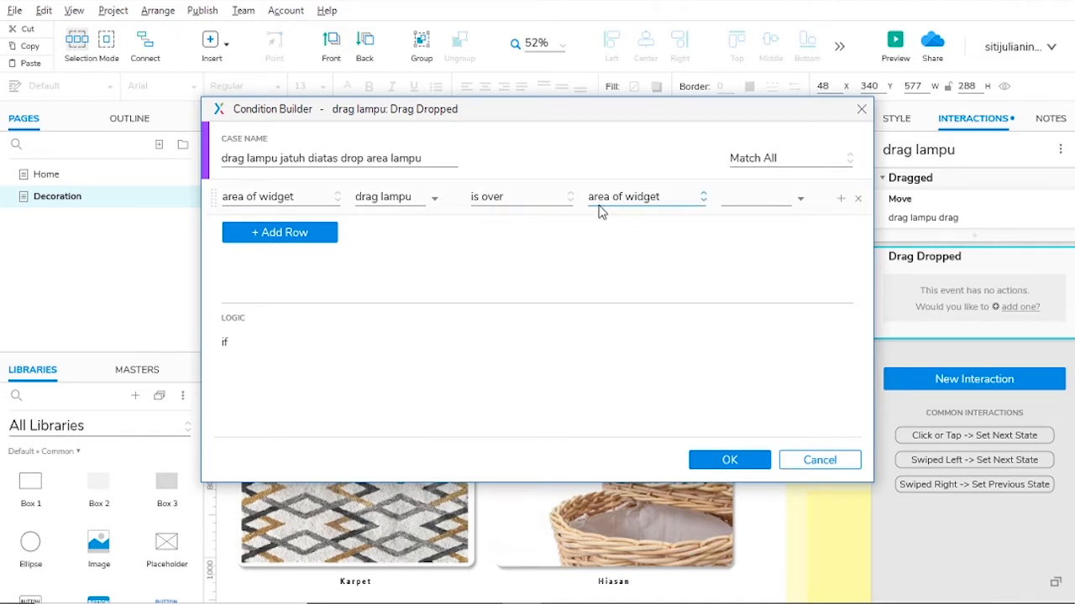
click(745, 195)
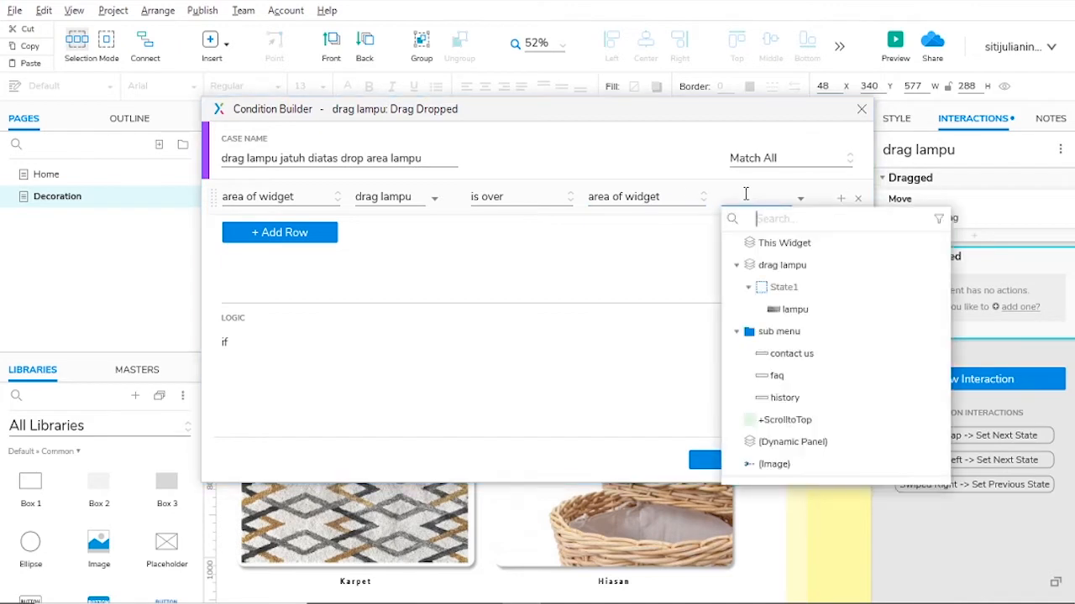
scroll(792, 269, down, 10)
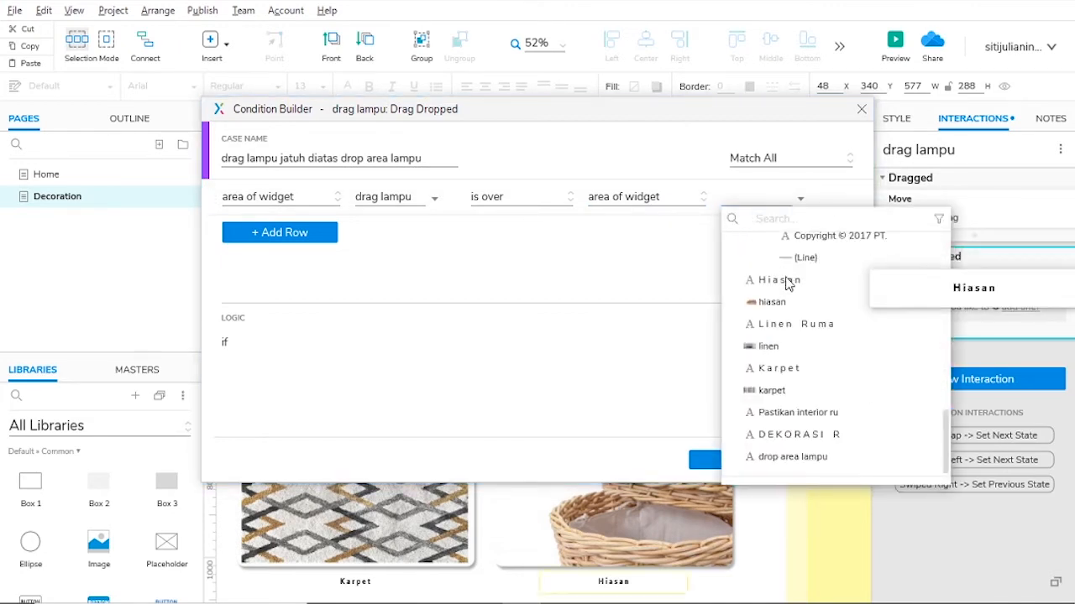
click(806, 458)
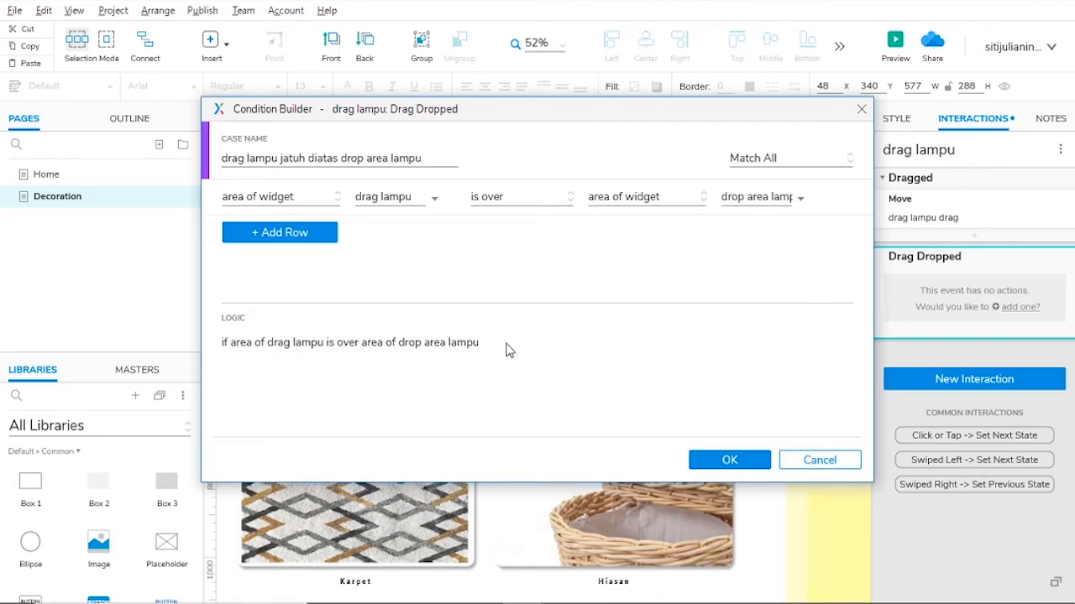
click(721, 459)
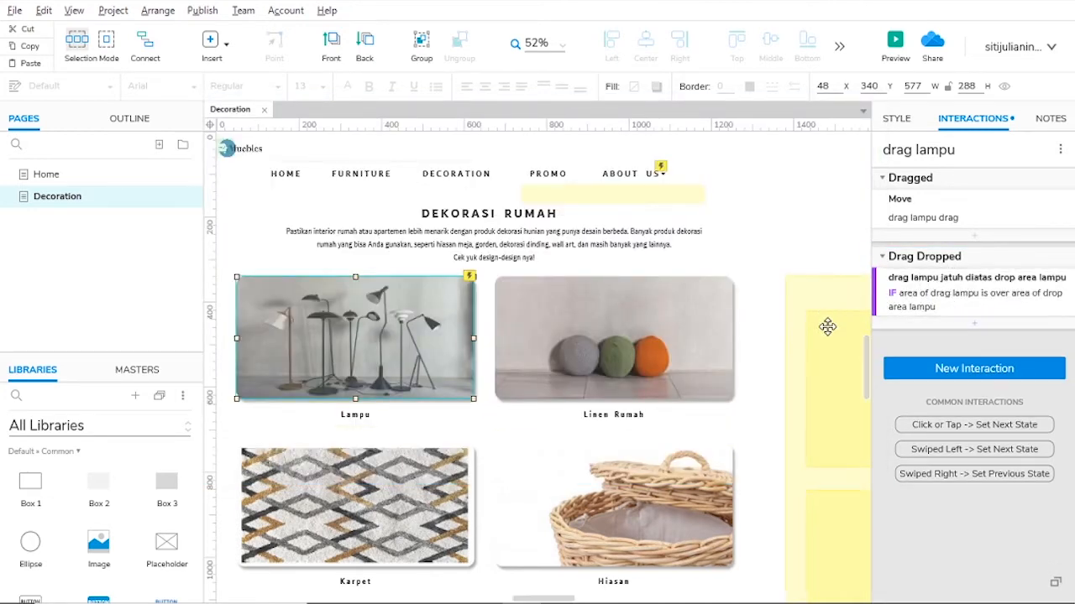
Add a Show/Hide action to the Drag Dropped case that shows the "pop up detail lampu" group.
click(972, 325)
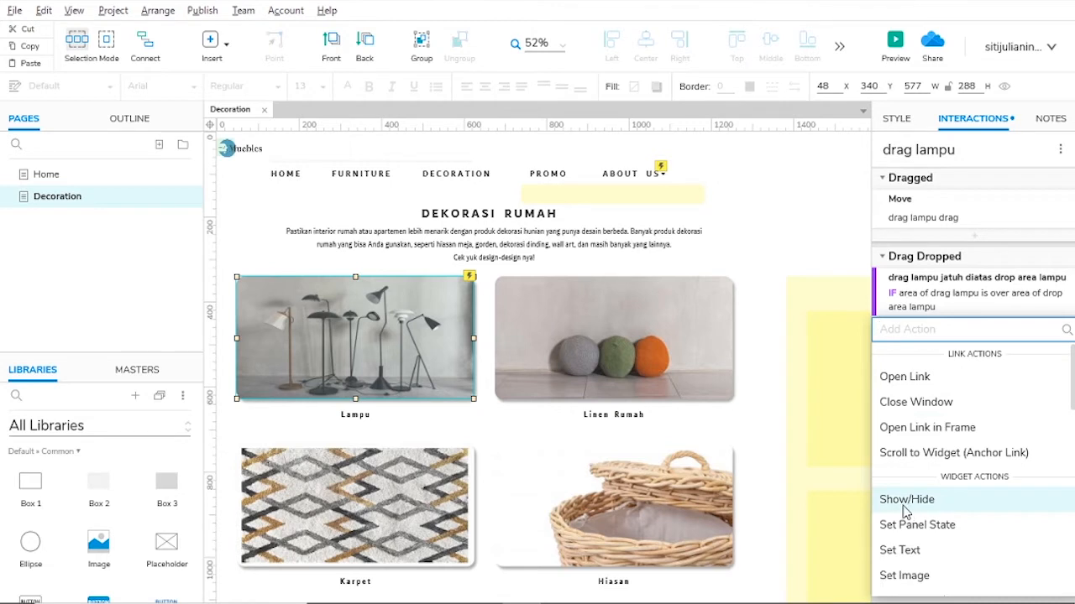
click(927, 504)
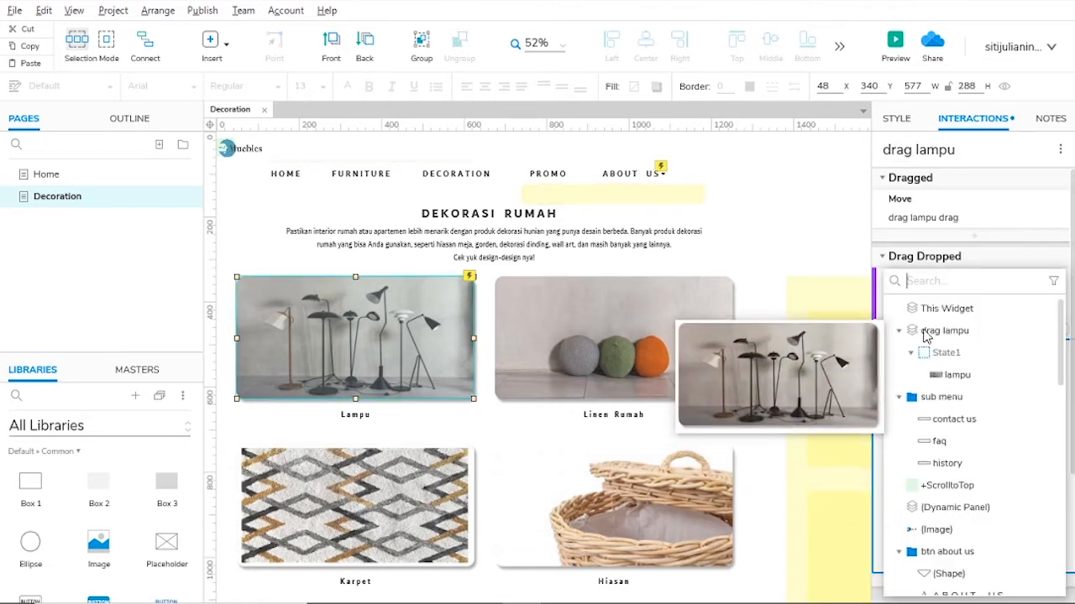
scroll(953, 356, down, 6)
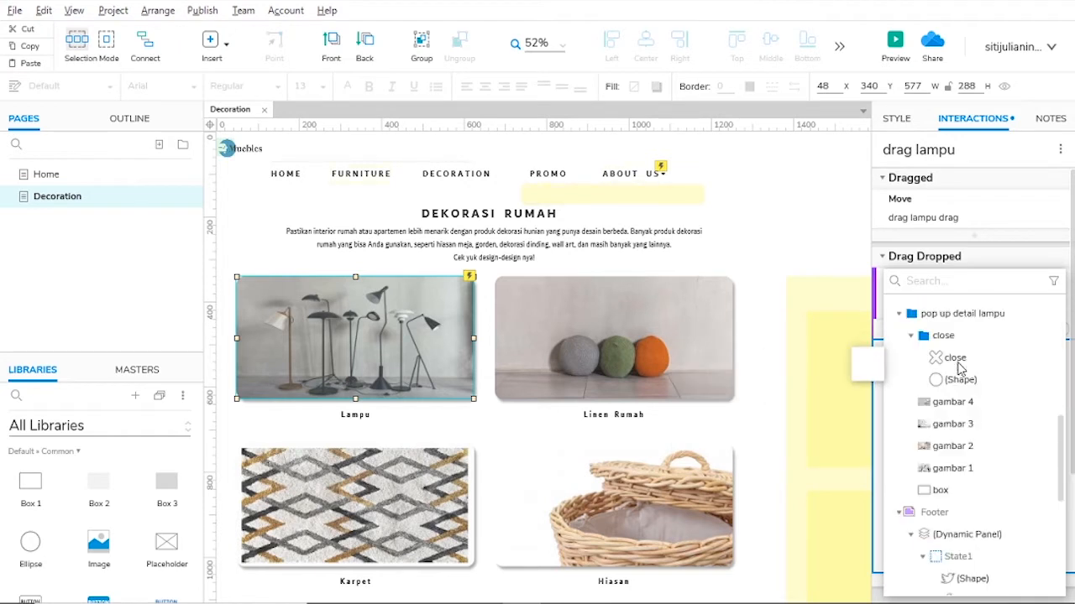
scroll(960, 370, up, 3)
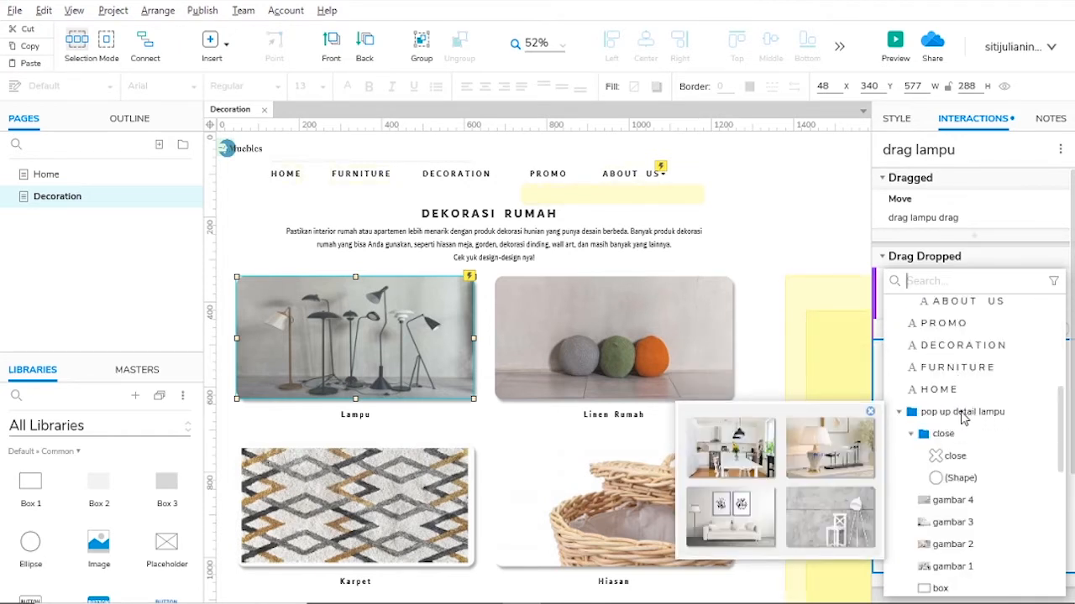
click(941, 415)
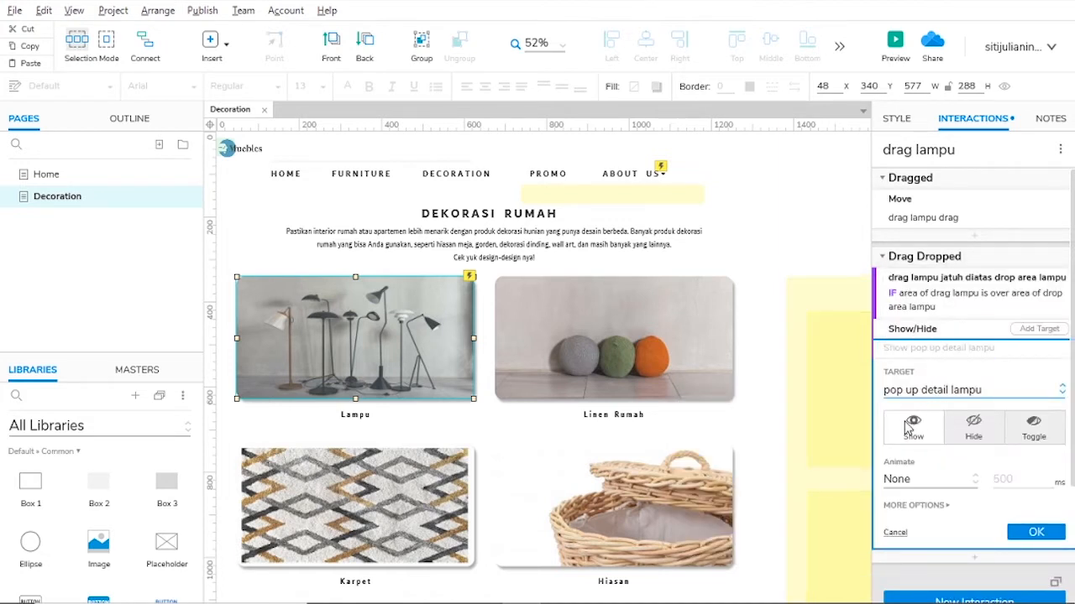
Give the Show action for "pop up detail lampu" a 500 ms Slide Up animation and enable Bring to Front.
scroll(909, 428, down, 1)
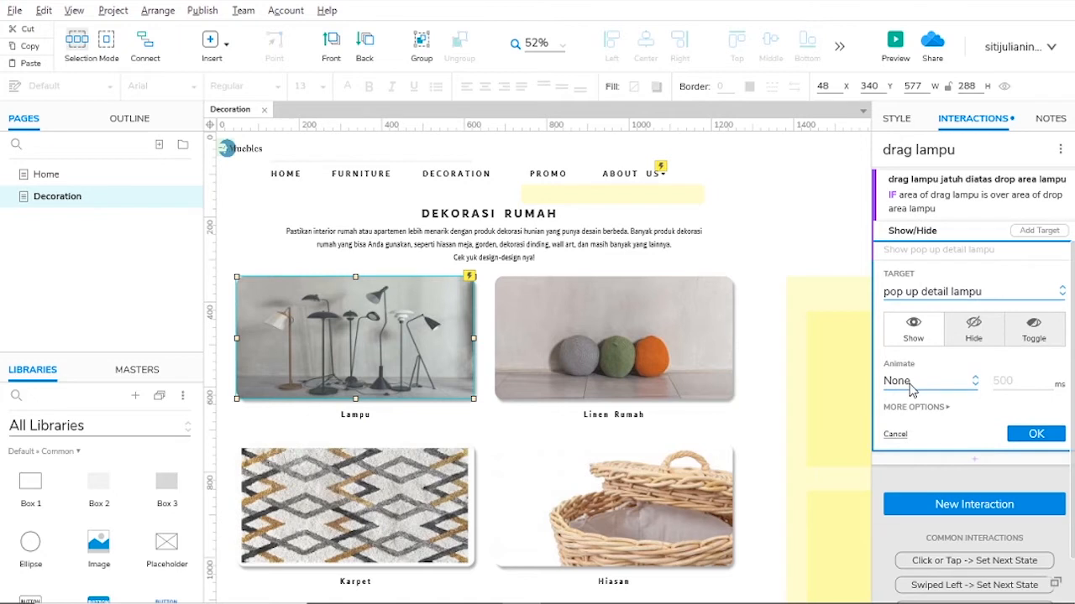
click(911, 384)
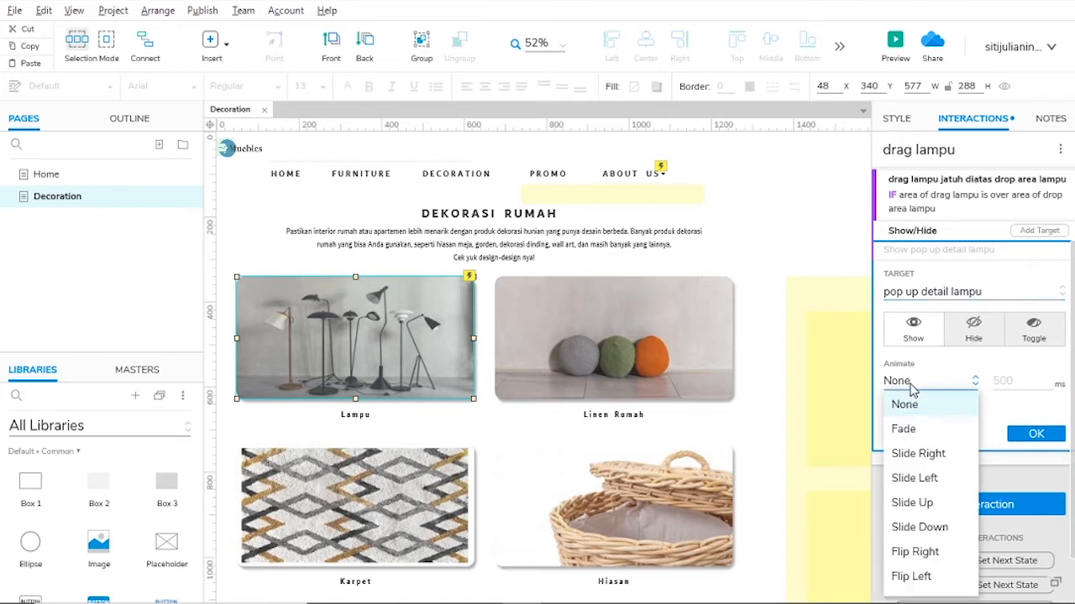
click(908, 507)
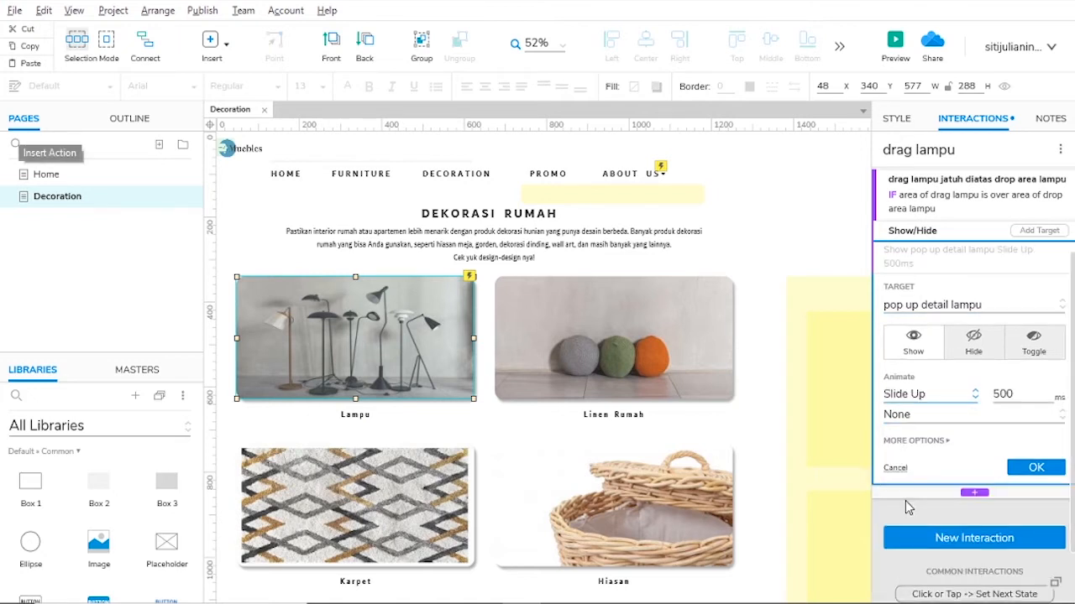
click(915, 440)
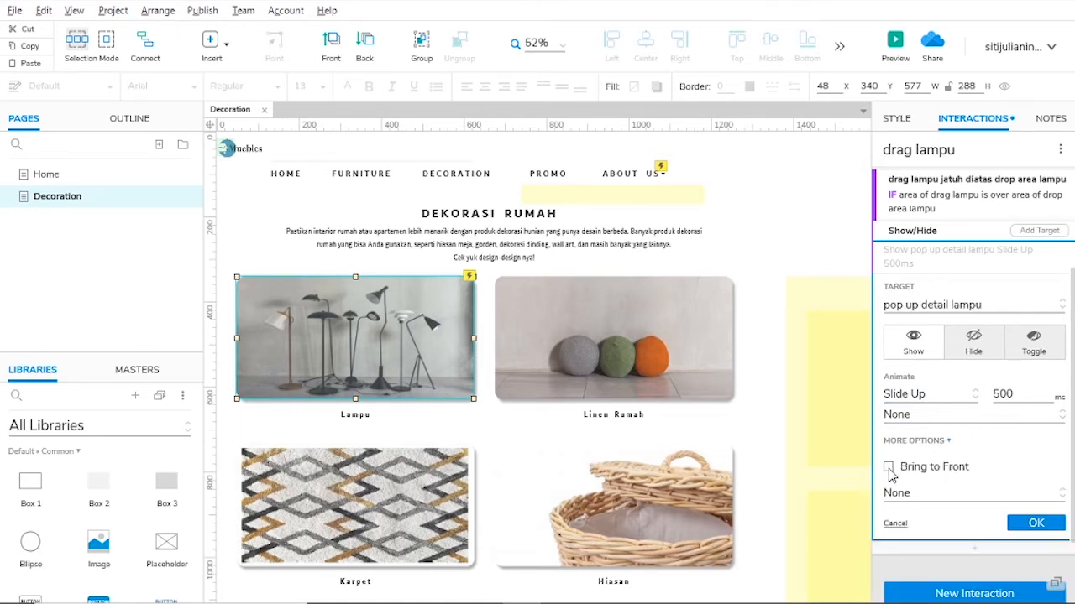
click(889, 469)
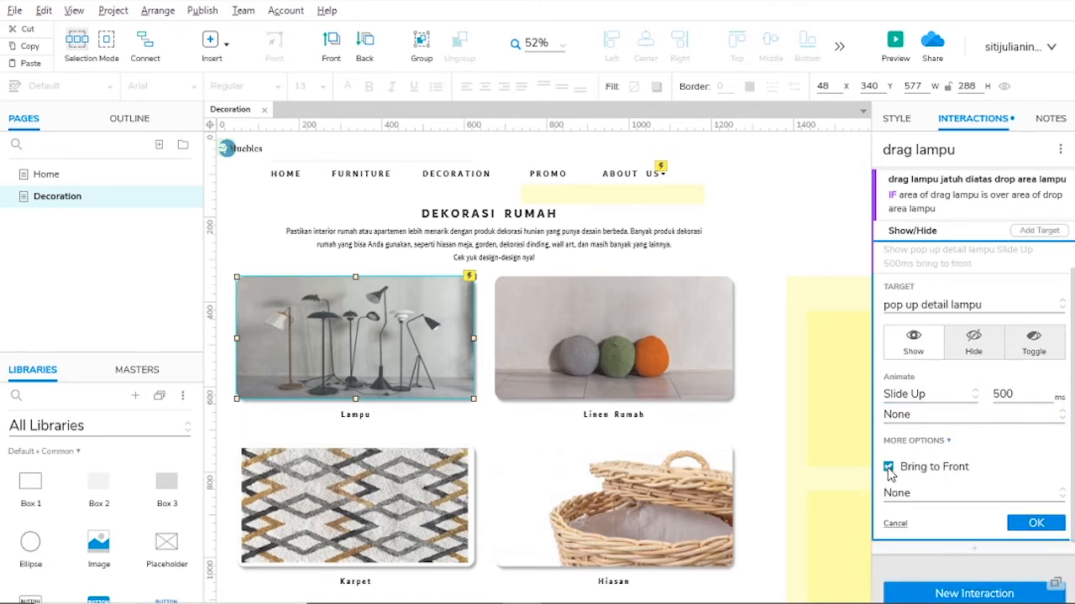
click(1016, 524)
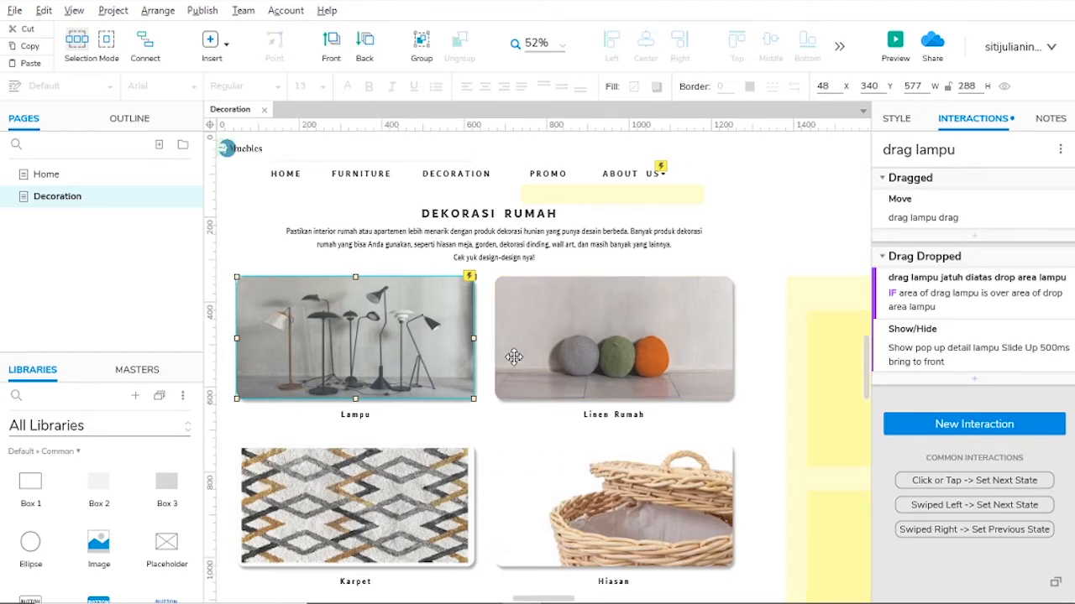
Add a Move action to the first Drag Dropped case that moves "drag lampu" to x,y before drag.
click(976, 378)
scroll(965, 458, down, 5)
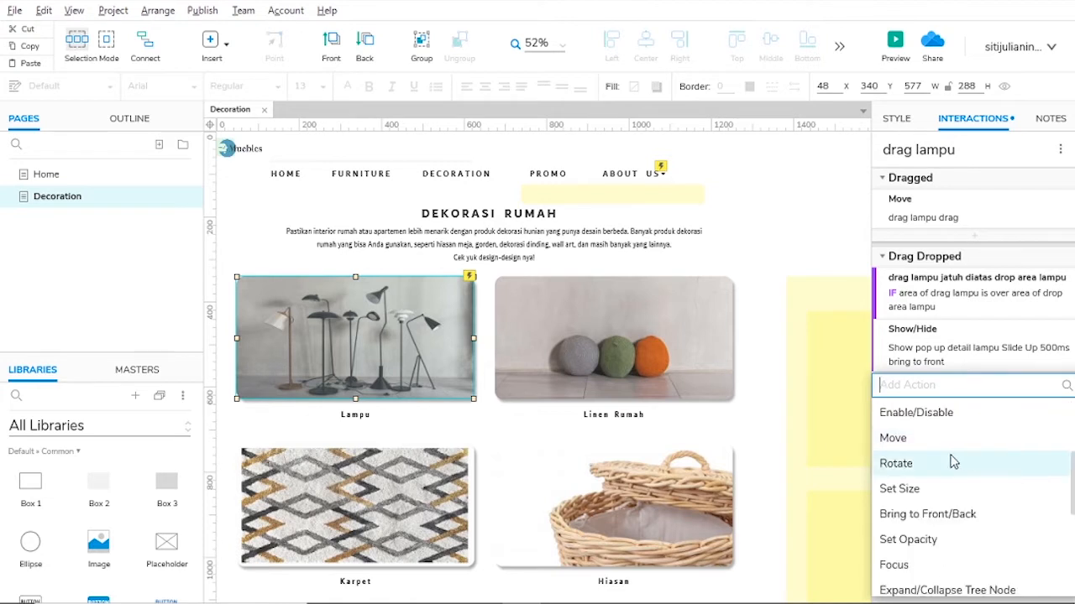
click(911, 439)
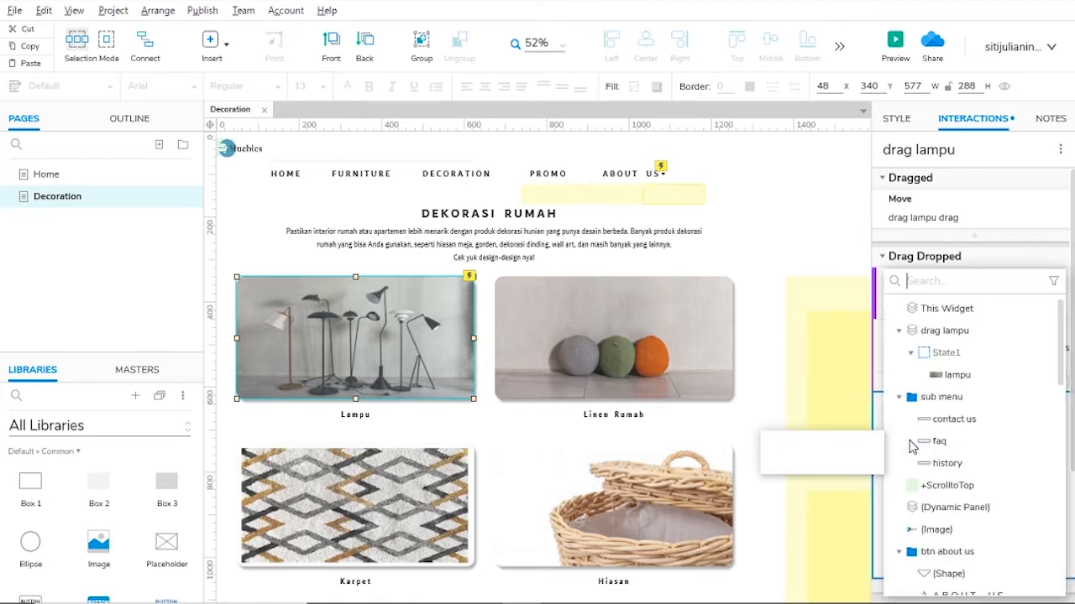
click(944, 331)
scroll(942, 466, down, 2)
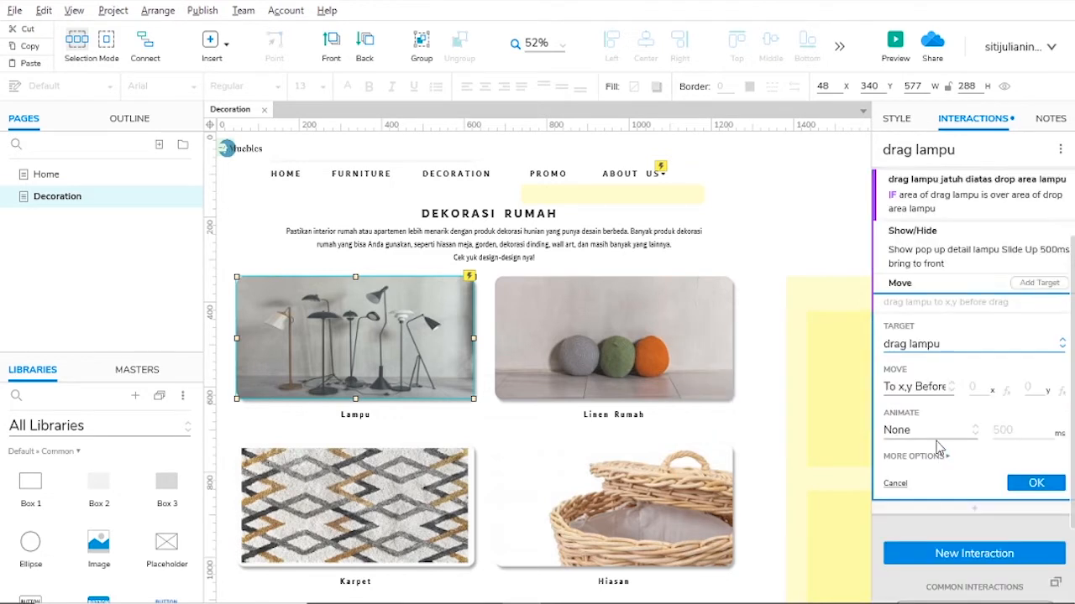
click(915, 386)
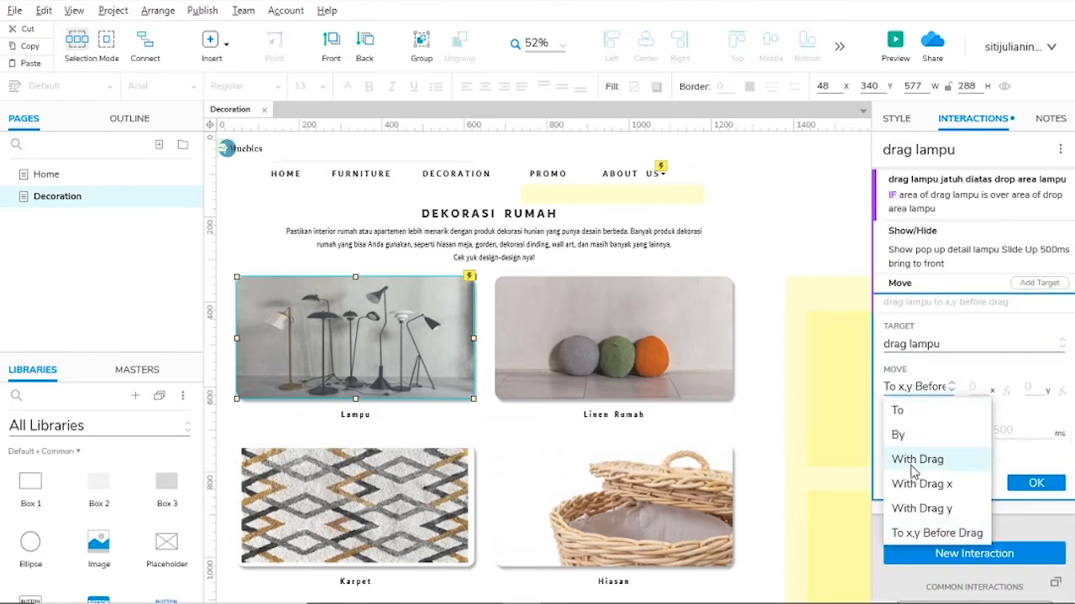
click(960, 534)
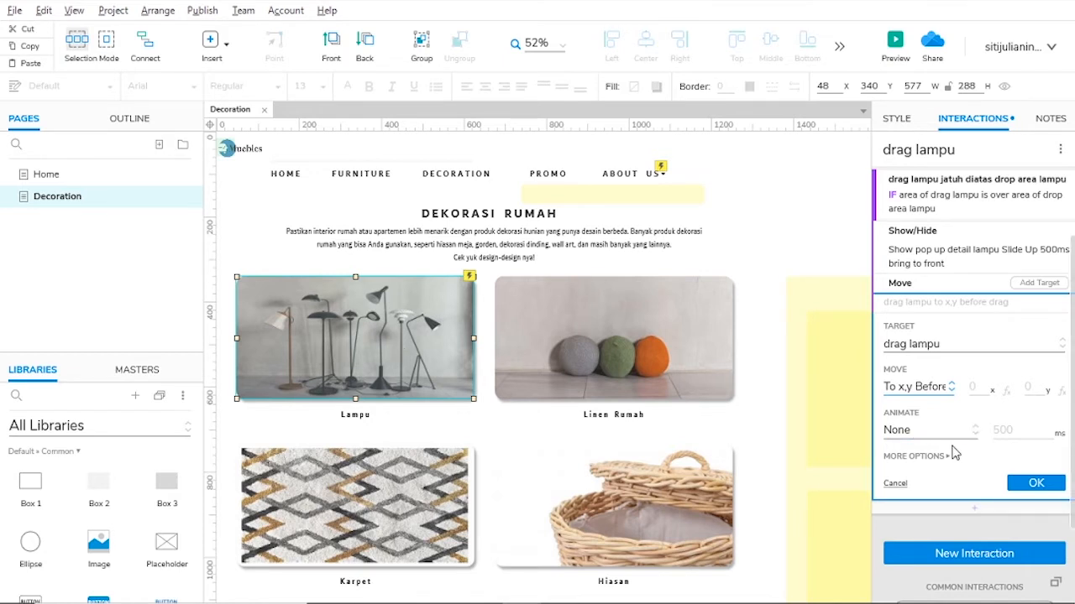
click(1032, 481)
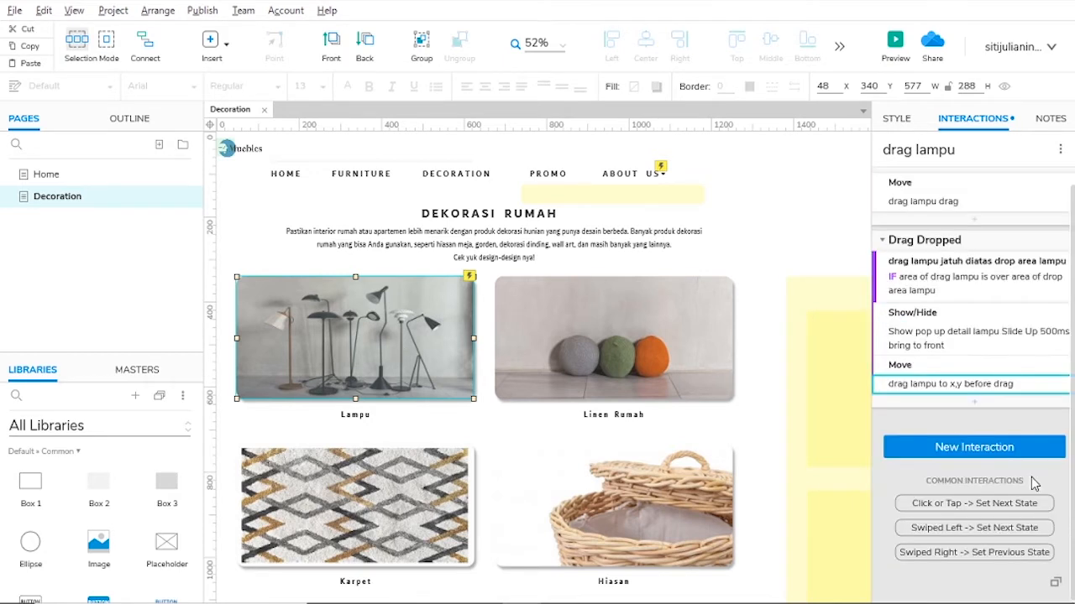
scroll(973, 390, up, 1)
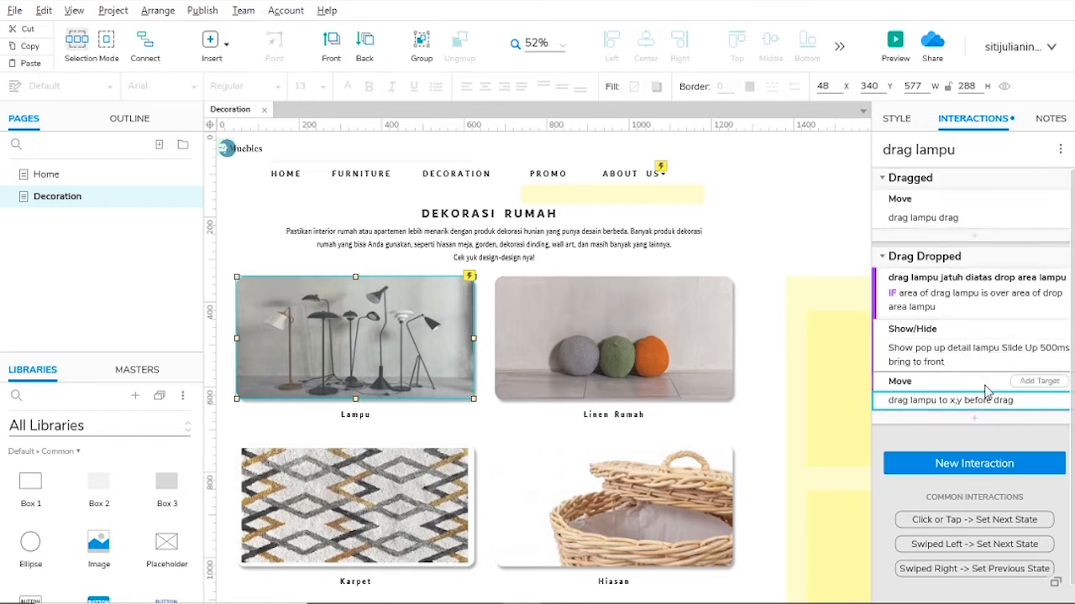
click(923, 185)
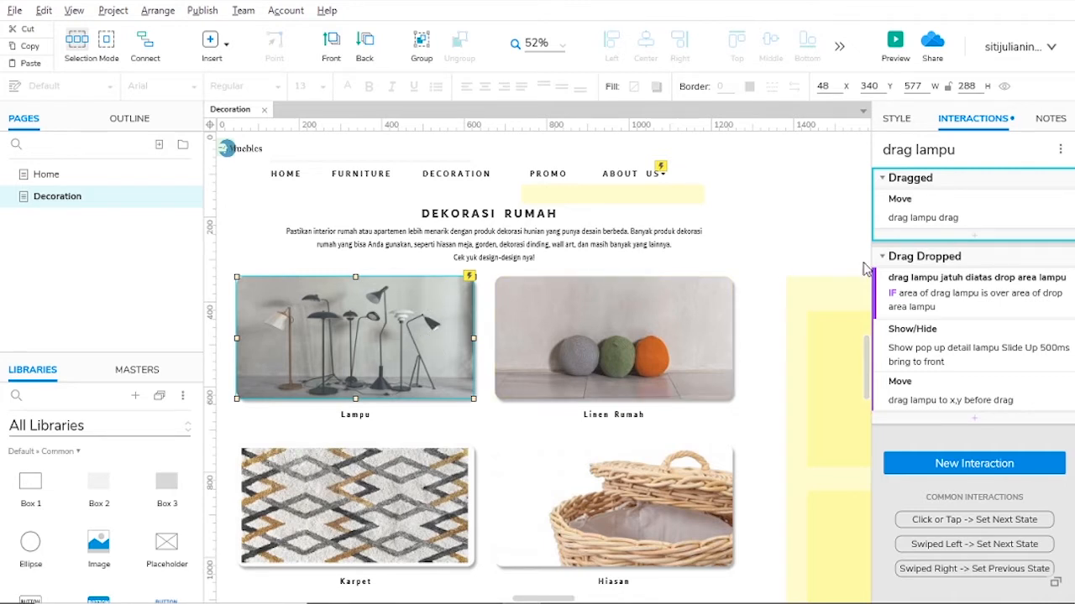
click(939, 262)
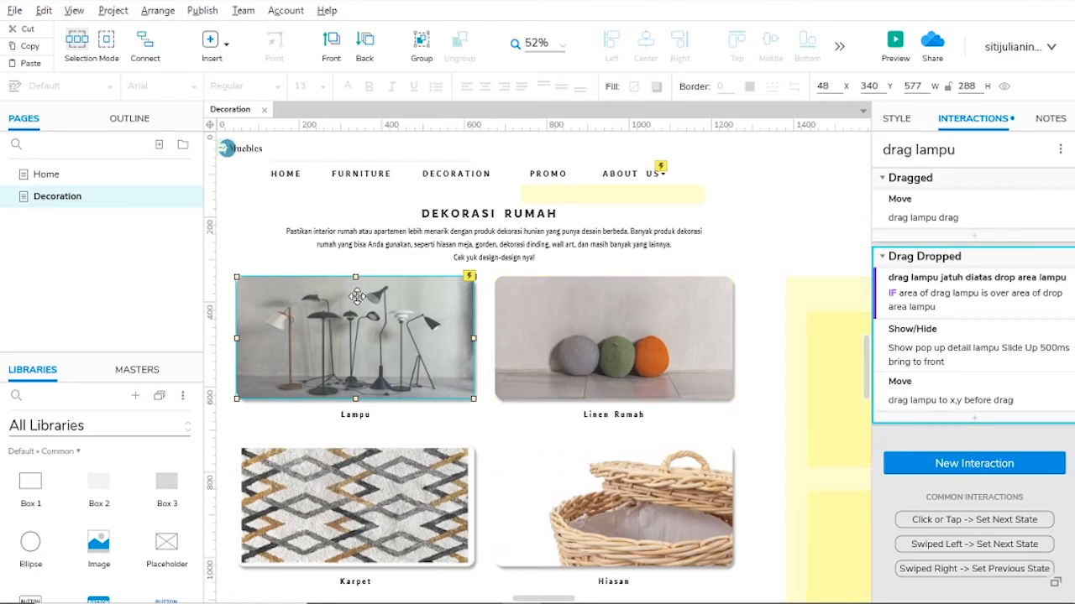
click(943, 442)
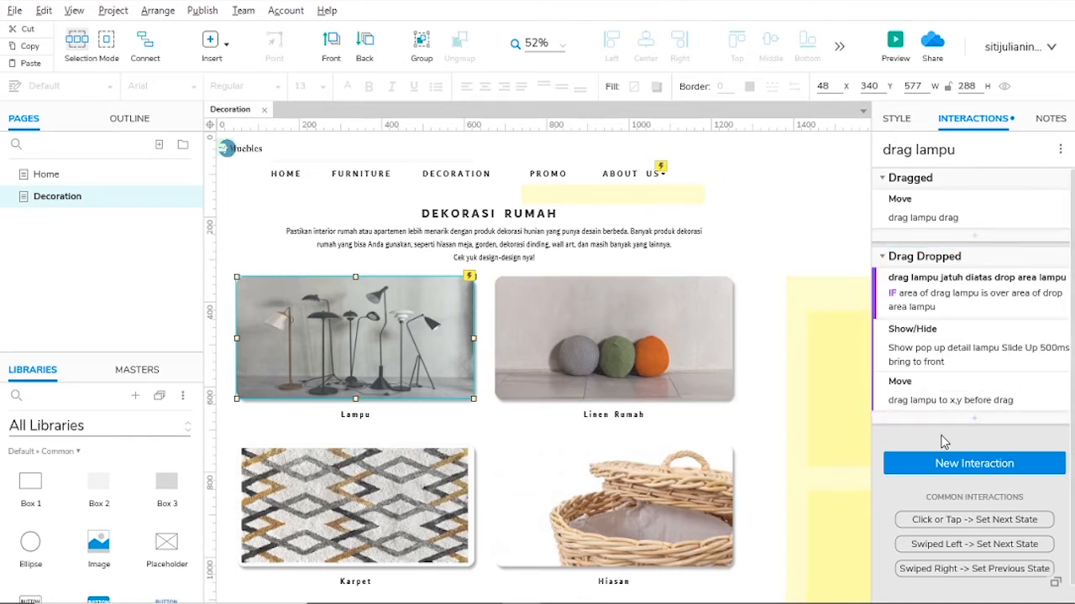
Add a second case to the Drag Dropped event named "drag lampu tidak jatuh diatas drop area lampu".
mouse_move(1018, 254)
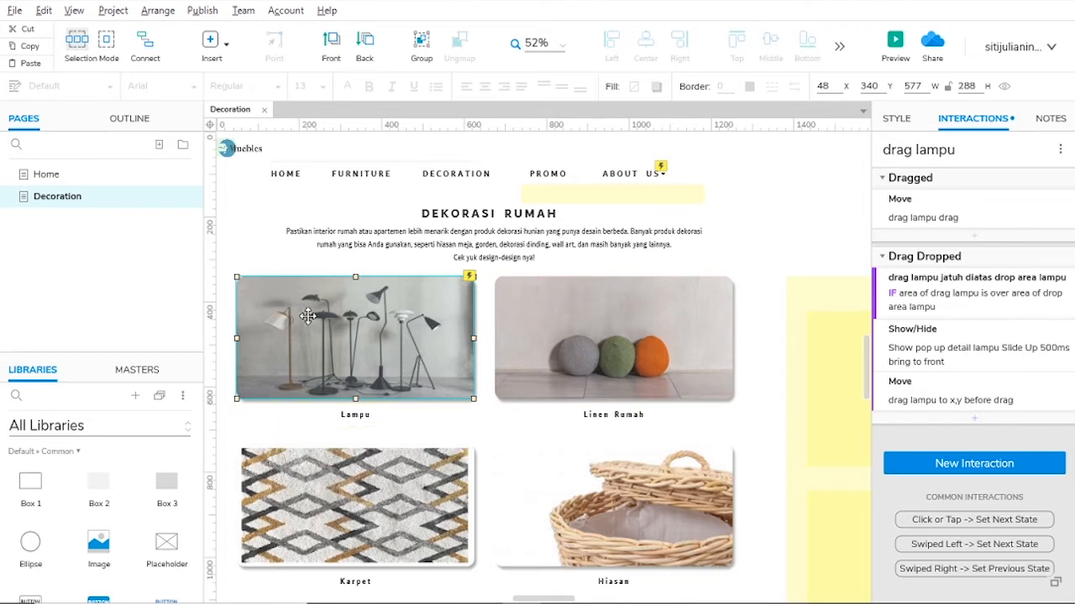
click(1041, 263)
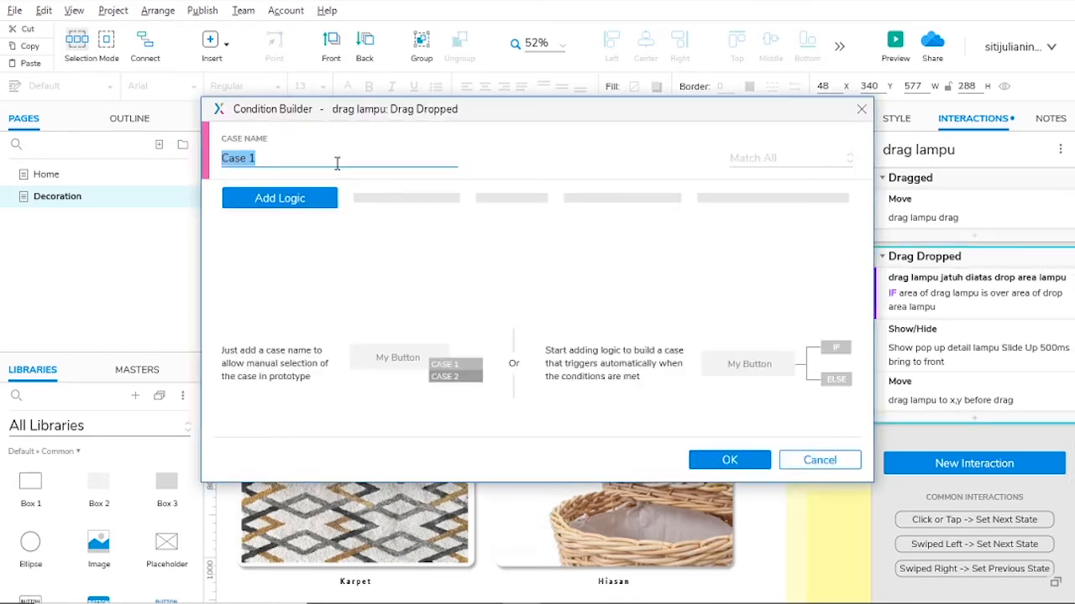
text(d)
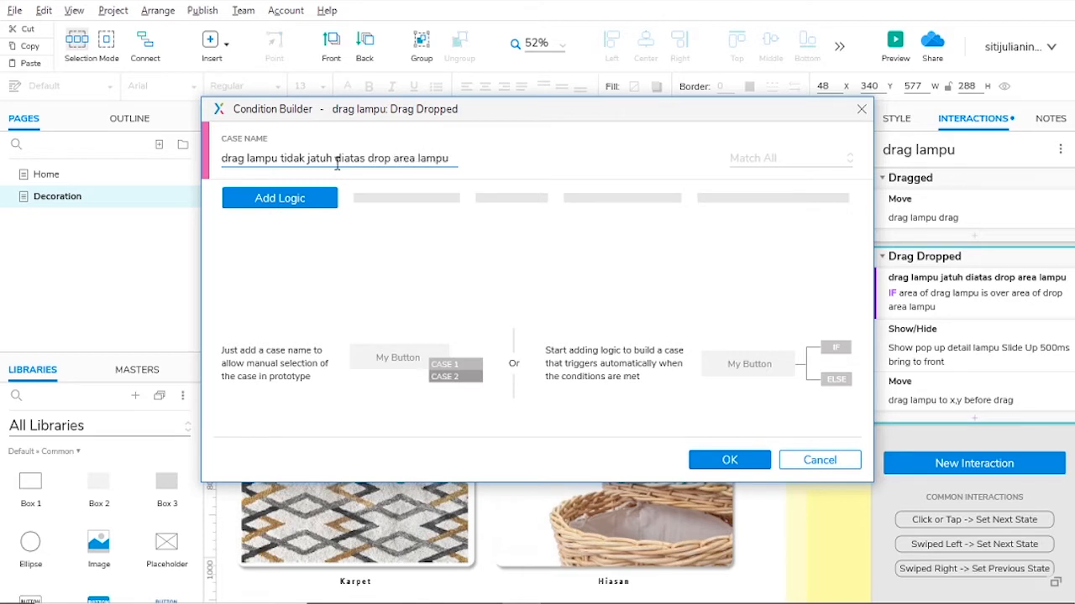
Add the condition that the area of widget "drag lampu" is not over the area of widget "drop area lampu".
click(290, 199)
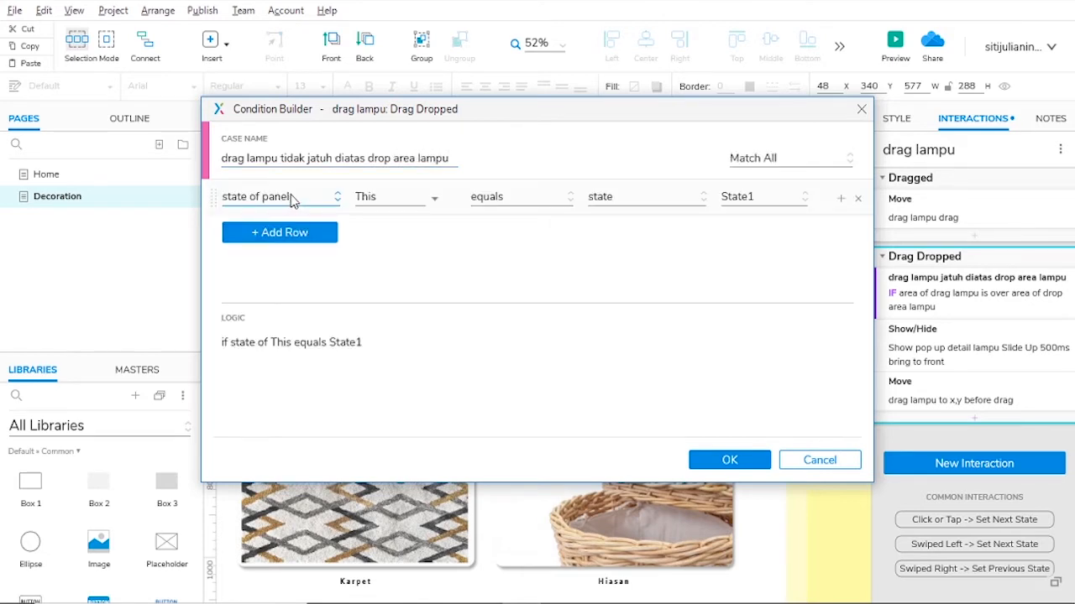
click(291, 200)
click(287, 541)
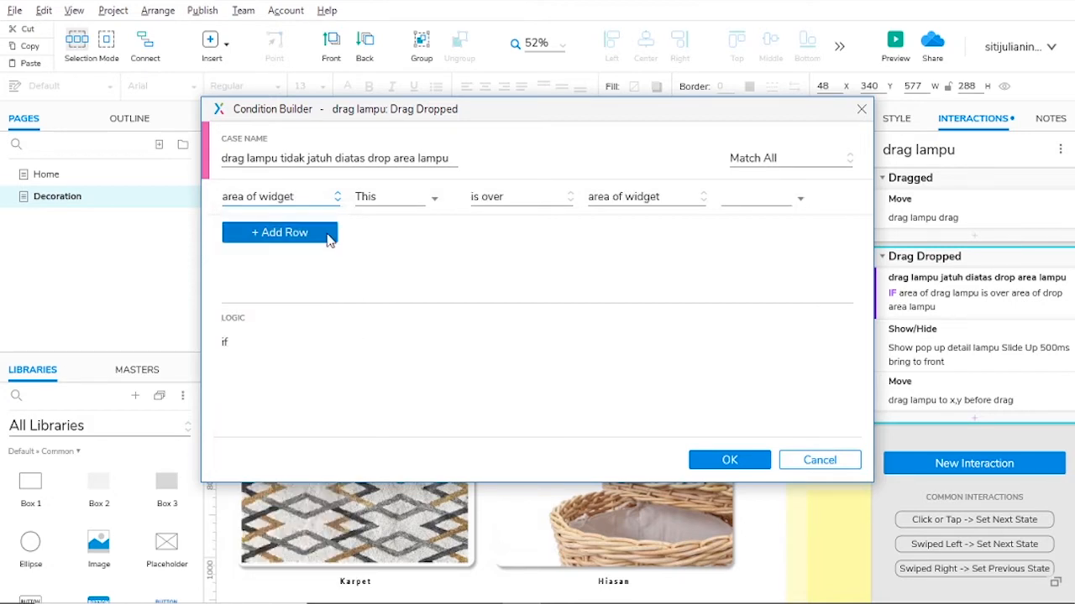
click(384, 196)
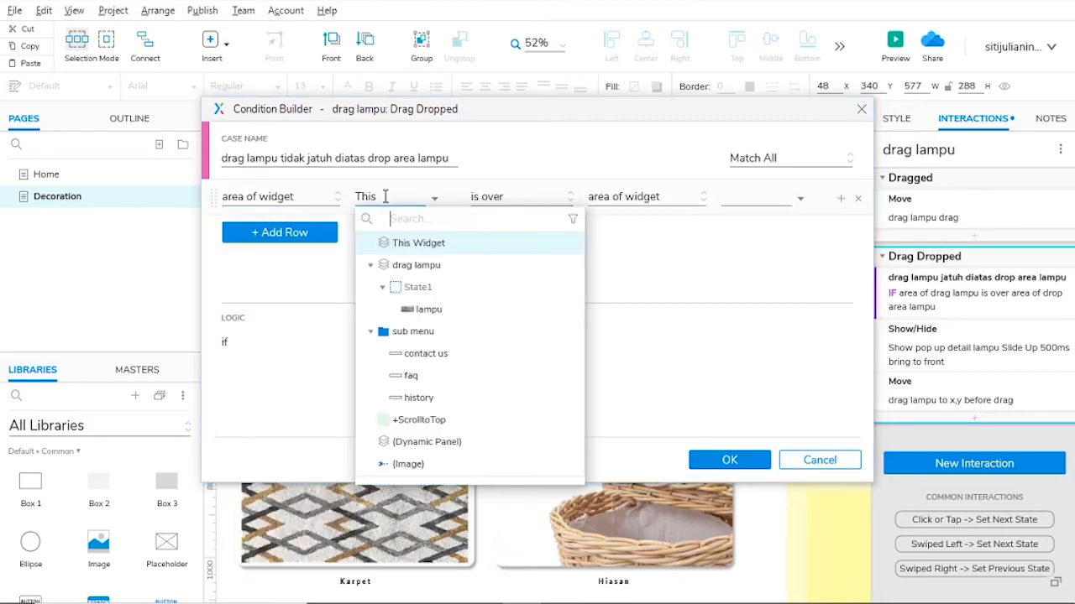
click(406, 266)
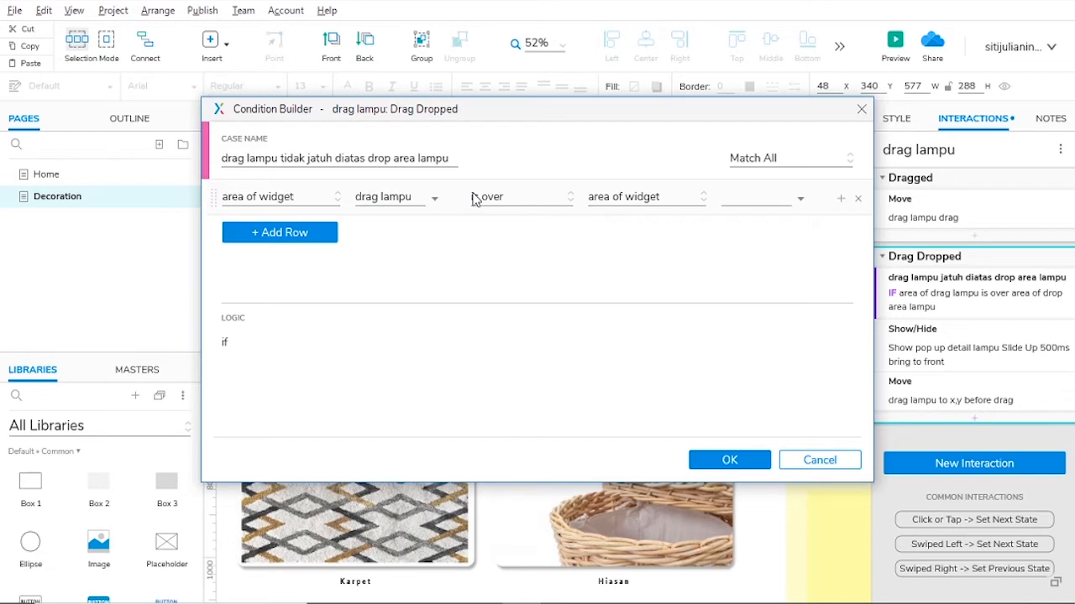
click(504, 202)
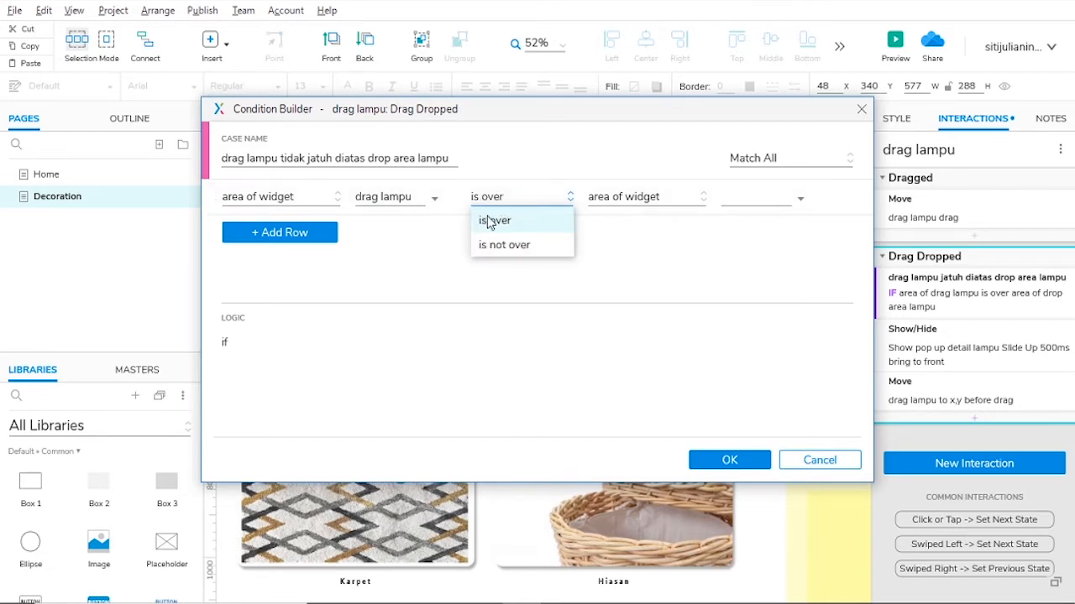
click(528, 250)
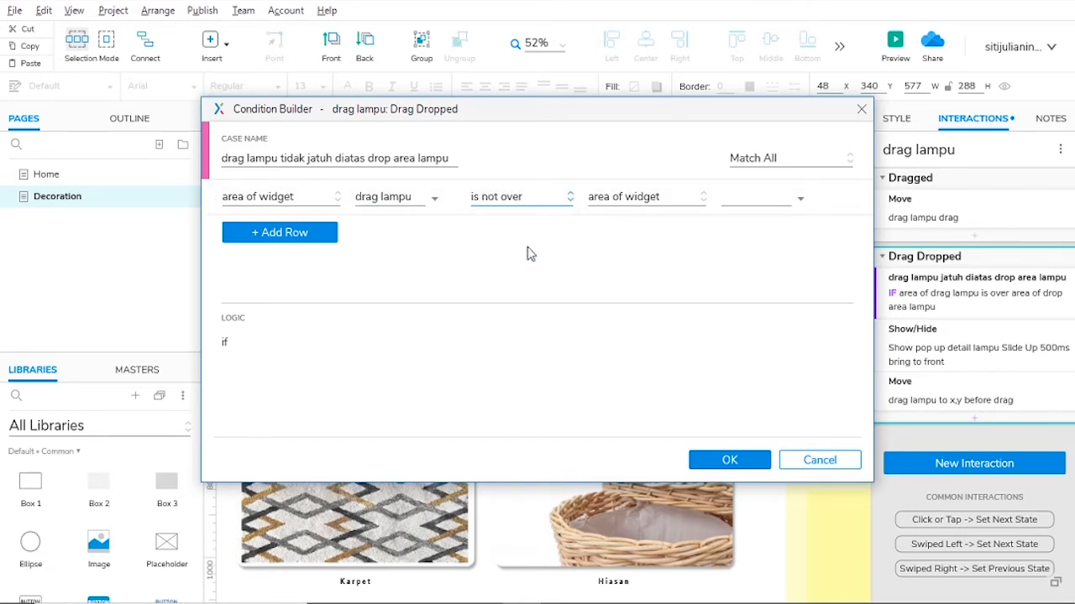
click(730, 199)
scroll(779, 386, down, 6)
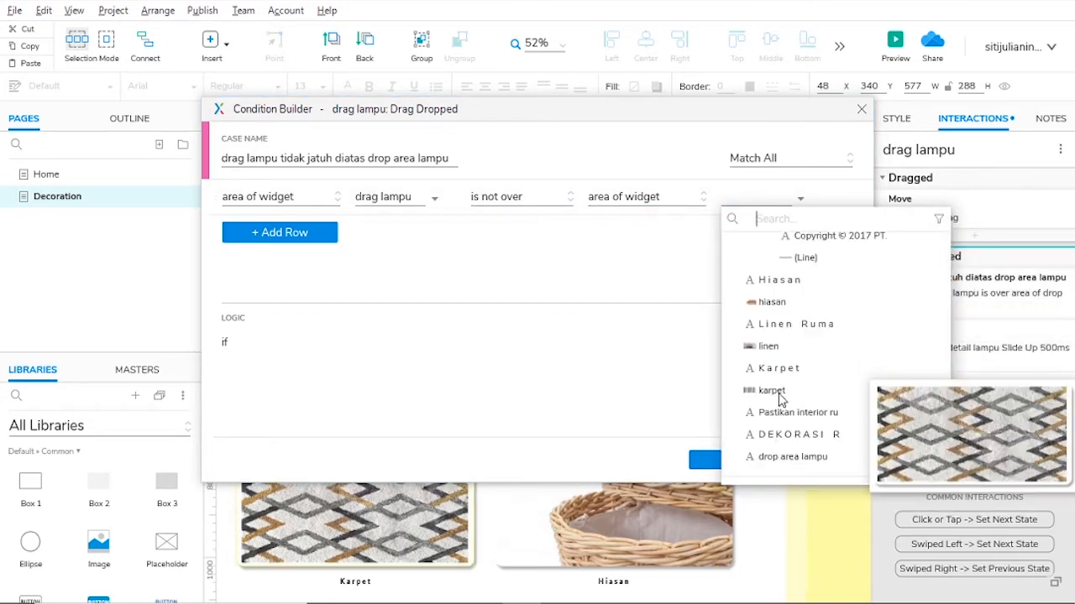
click(790, 455)
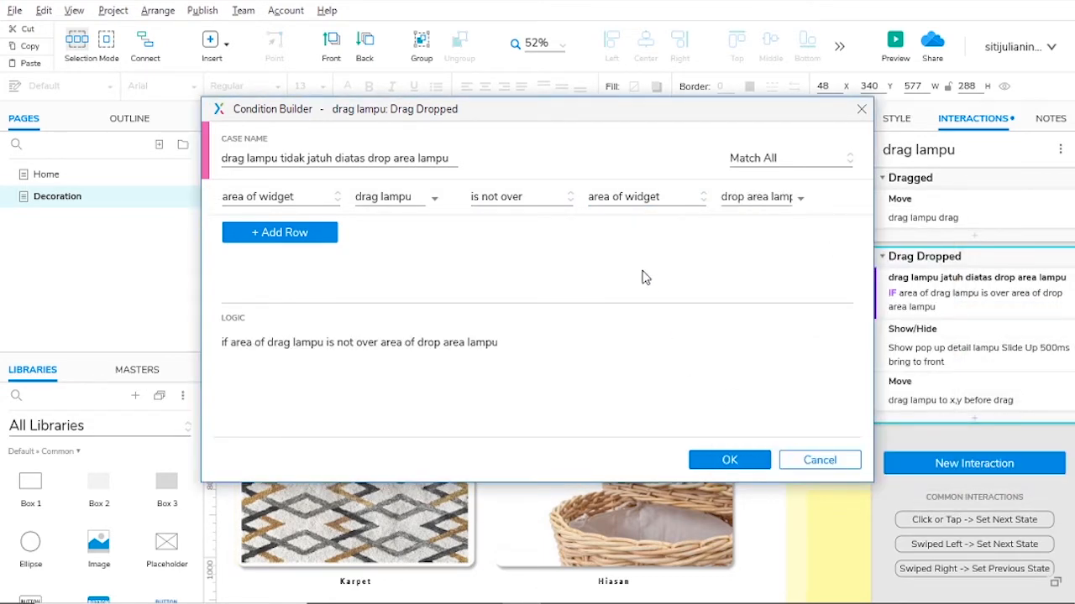
click(730, 460)
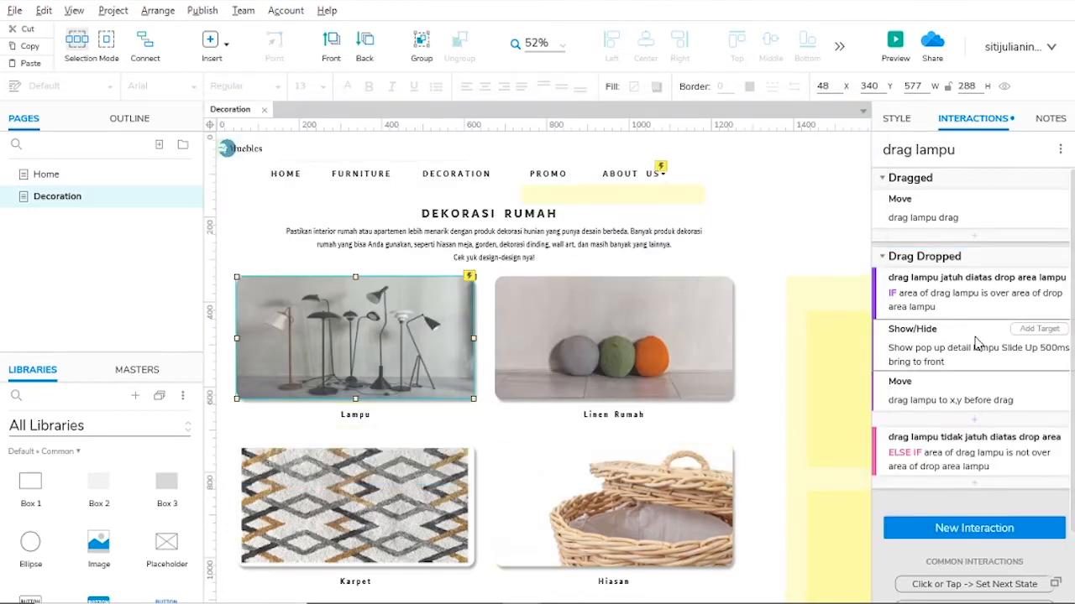
Add a Move action to the "drag lampu tidak jatuh" case that moves "drag lampu" to x,y before drag.
scroll(976, 345, down, 2)
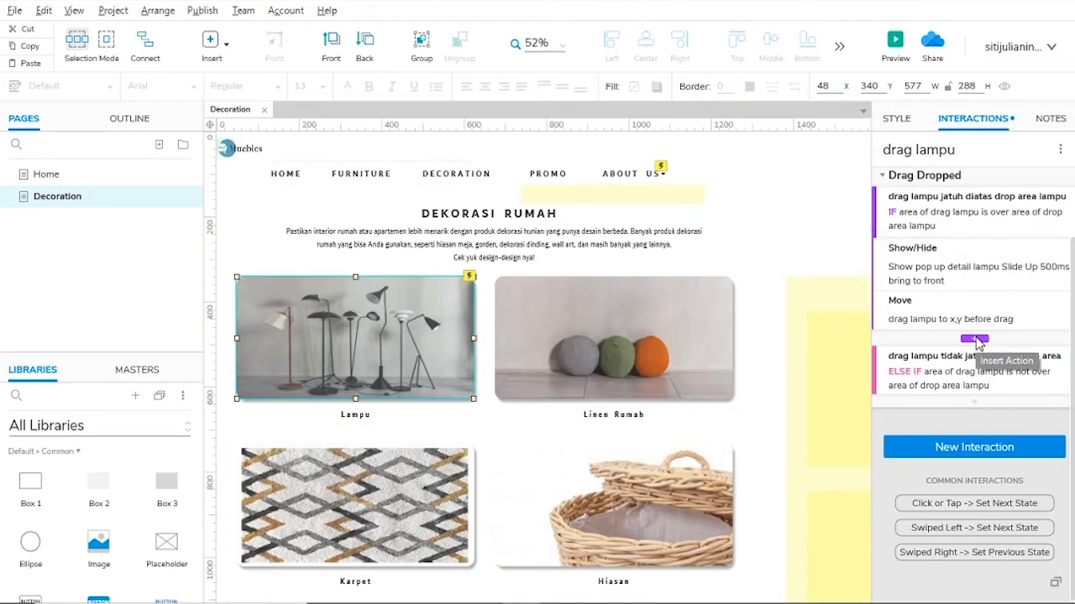
click(975, 404)
scroll(960, 440, down, 3)
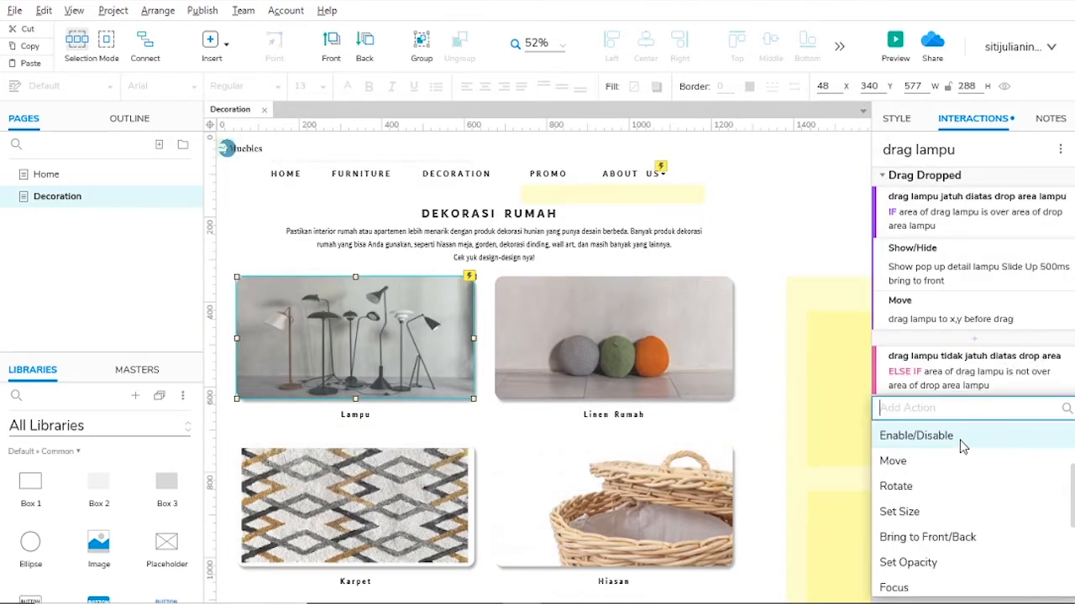
click(923, 462)
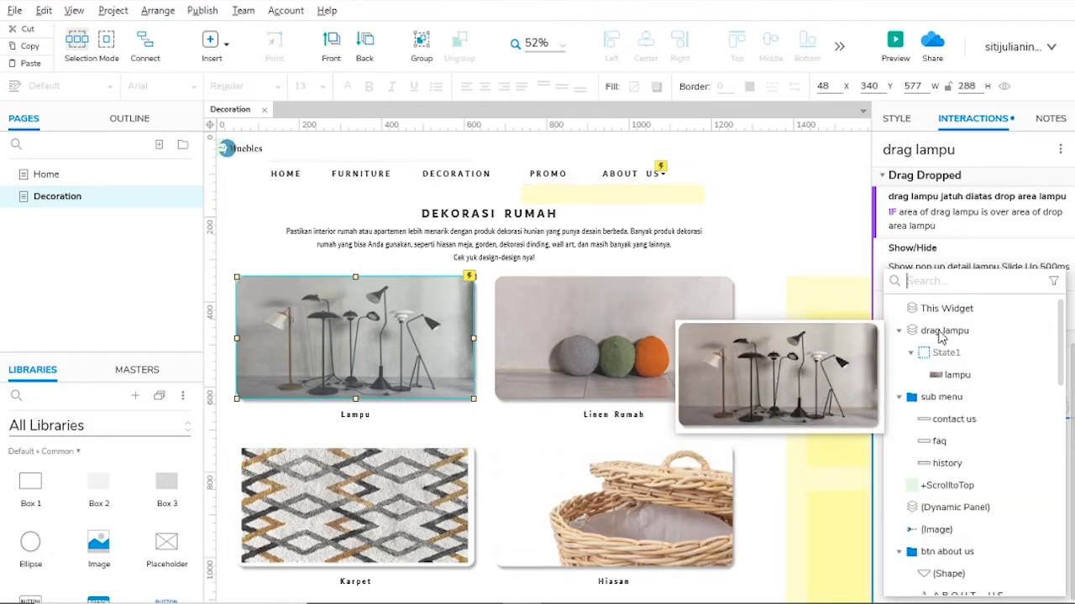
click(941, 333)
click(920, 416)
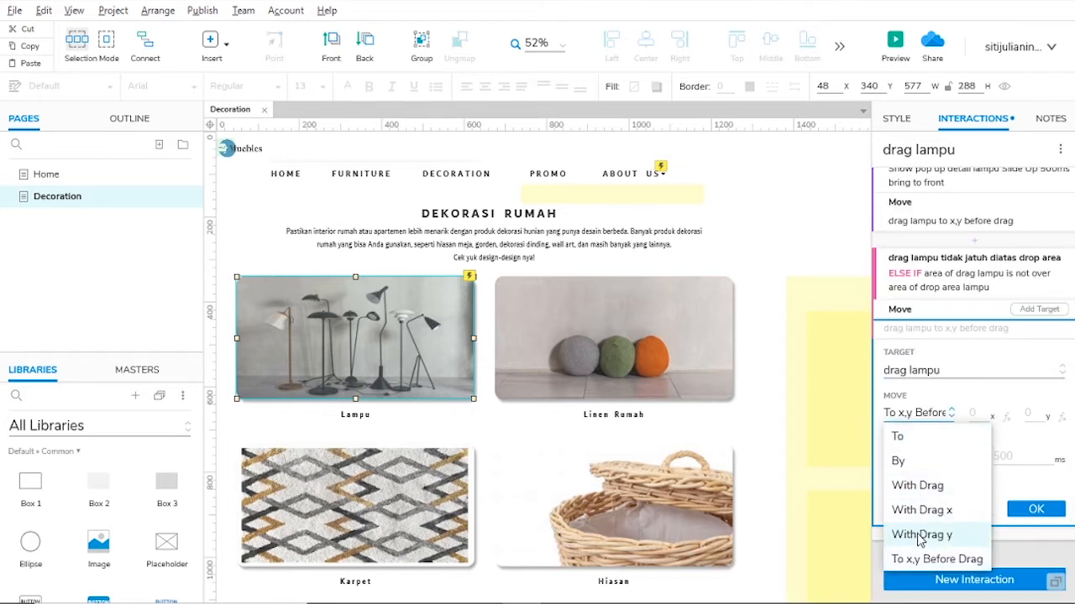
click(936, 560)
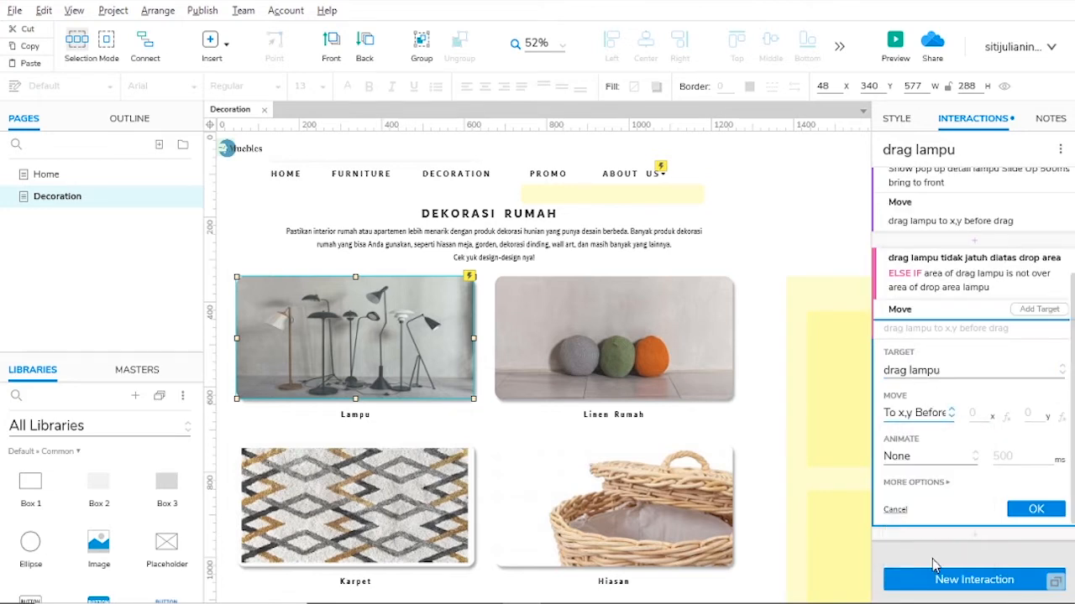
click(1028, 508)
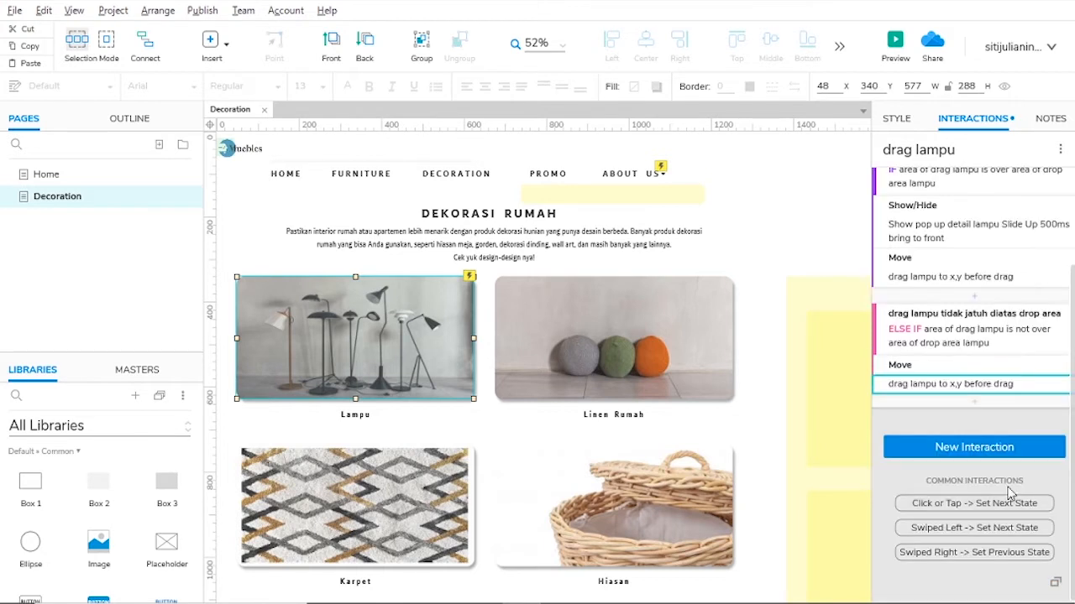
scroll(966, 403, up, 2)
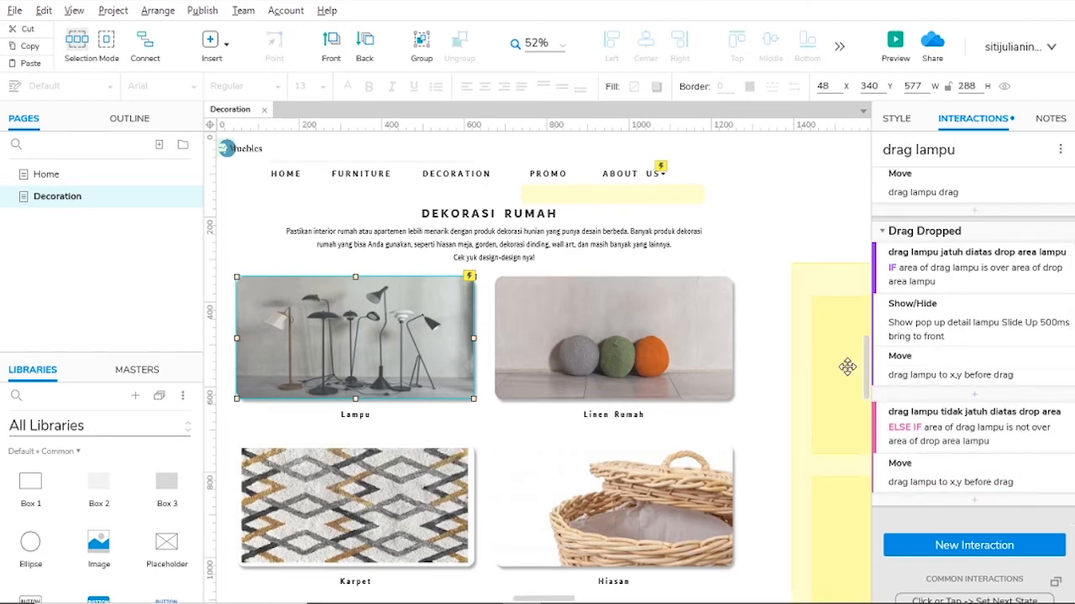
Move the "pop up detail lampu" group over the decoration images at about x 15, y 313 and make it visible.
drag(847, 367, 453, 377)
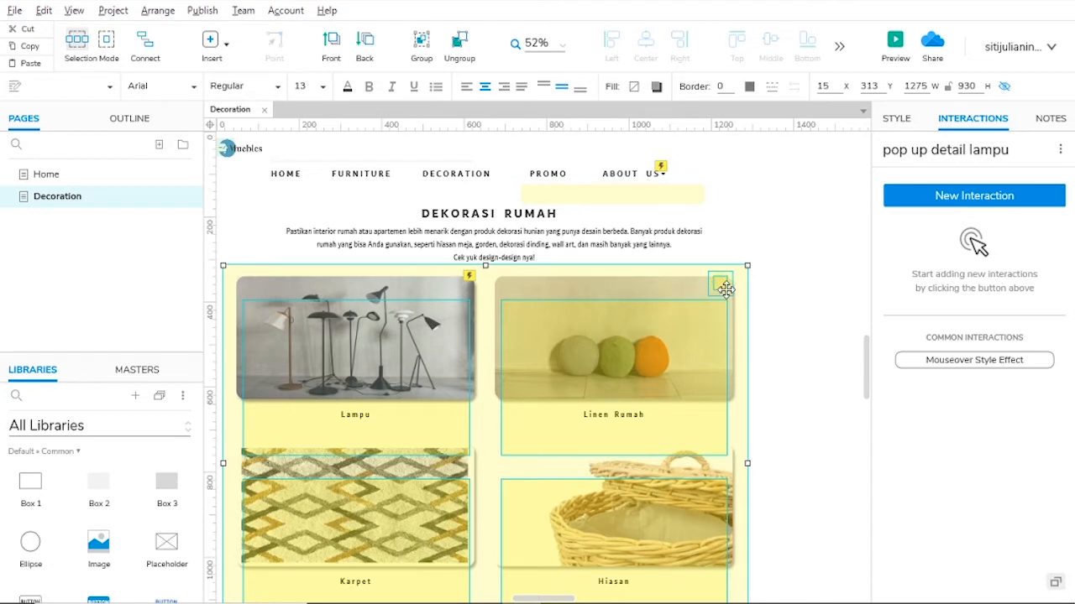
right_click(550, 288)
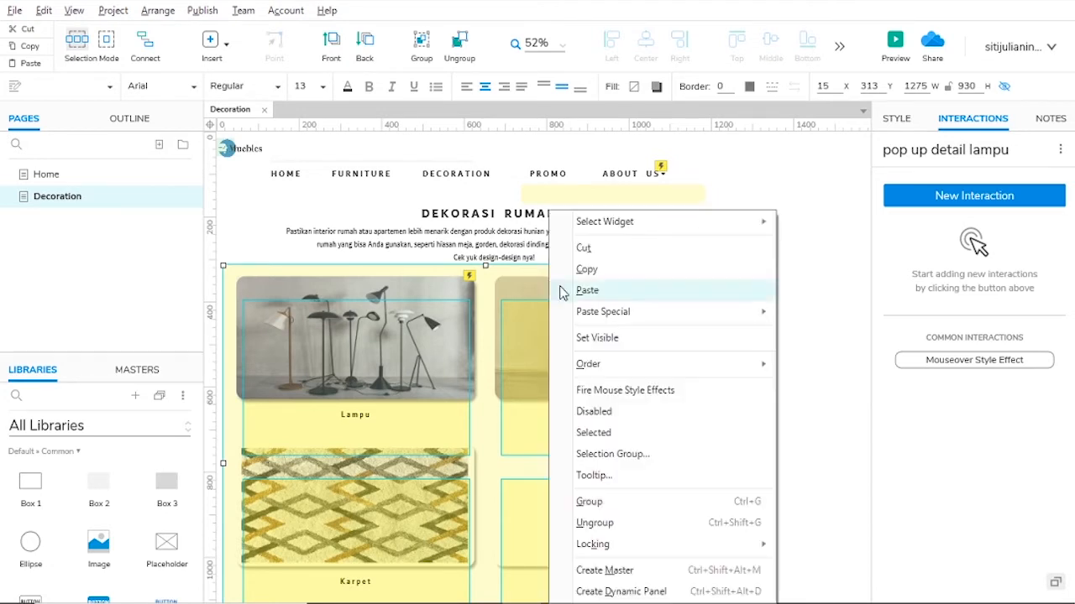
click(596, 338)
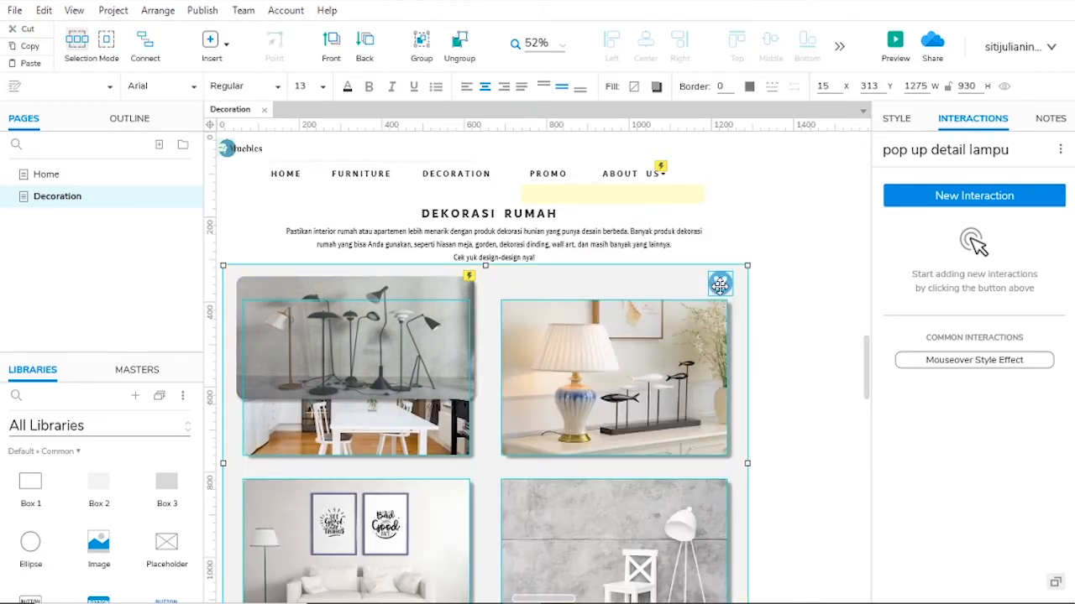
Add a Click or Tap interaction to the pop-up's close icon with a Show/Hide action targeting "pop up detail lampu".
click(752, 252)
click(719, 283)
click(720, 284)
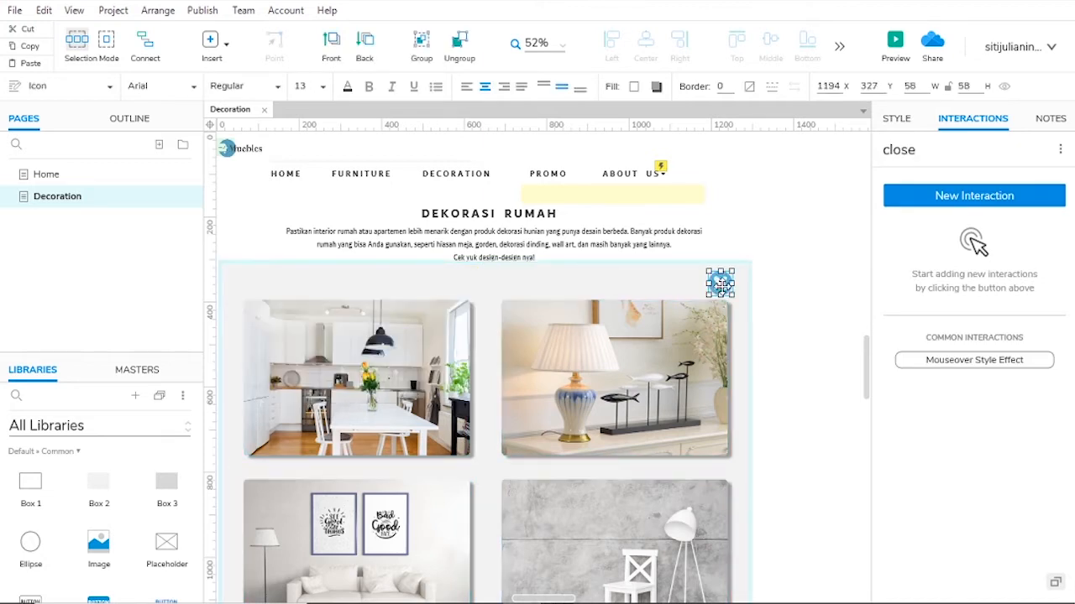
click(914, 200)
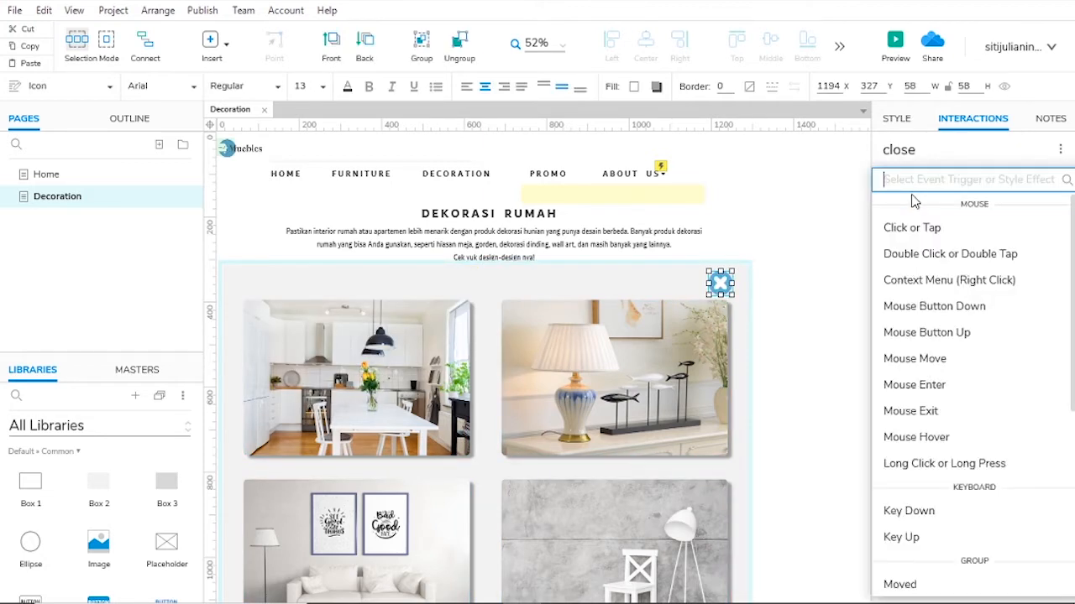
click(939, 235)
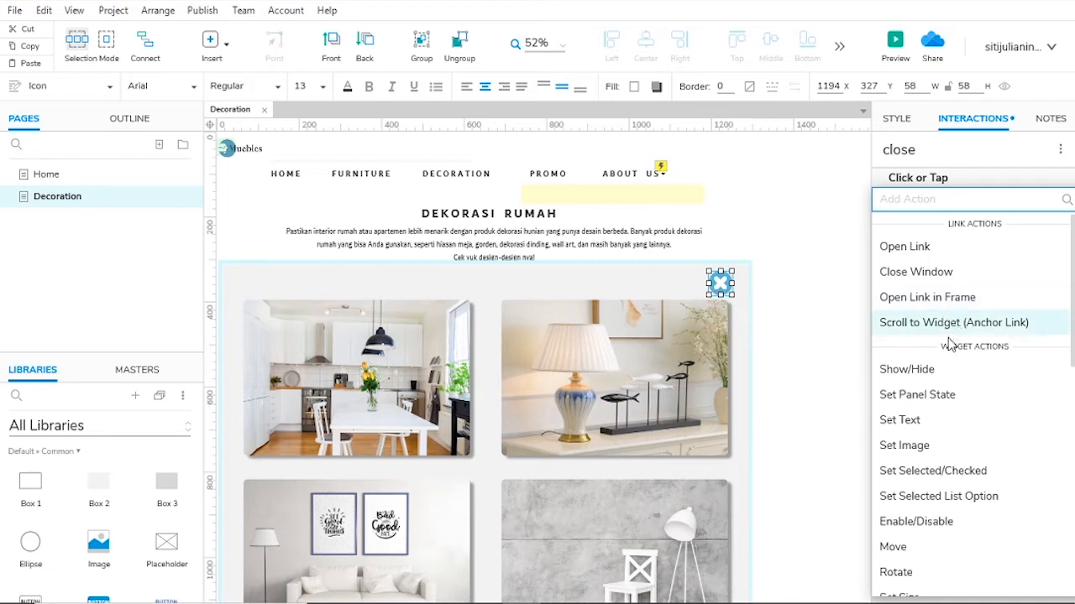
click(913, 377)
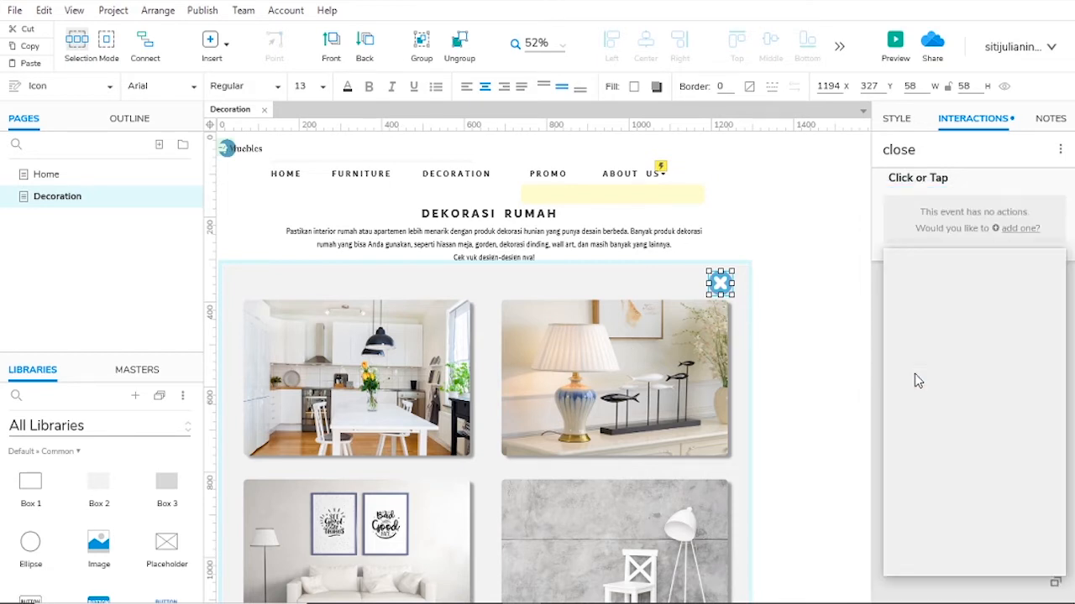
scroll(987, 361, down, 3)
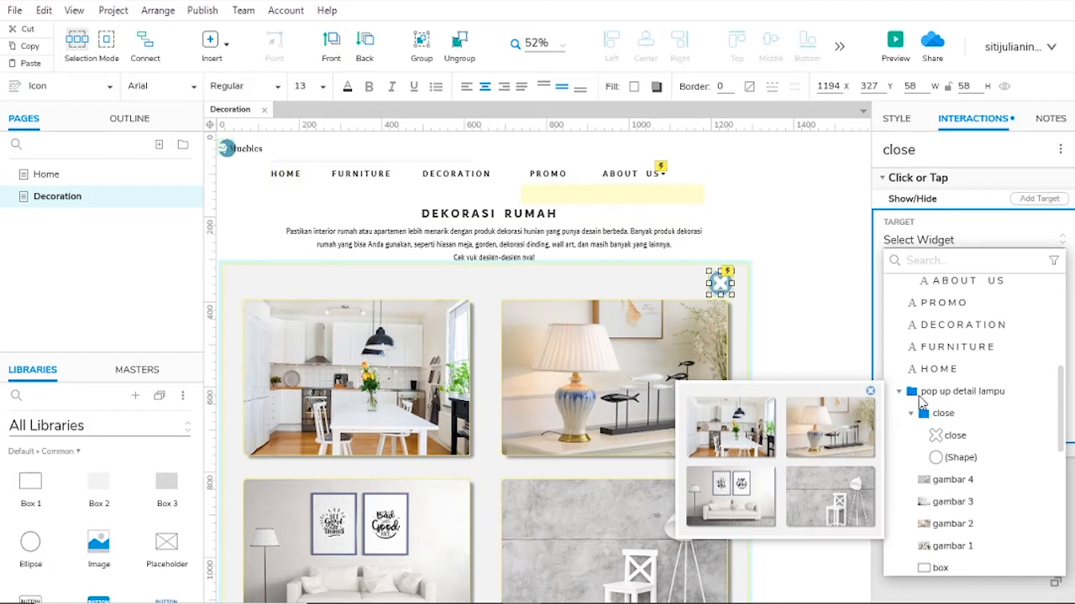
click(990, 395)
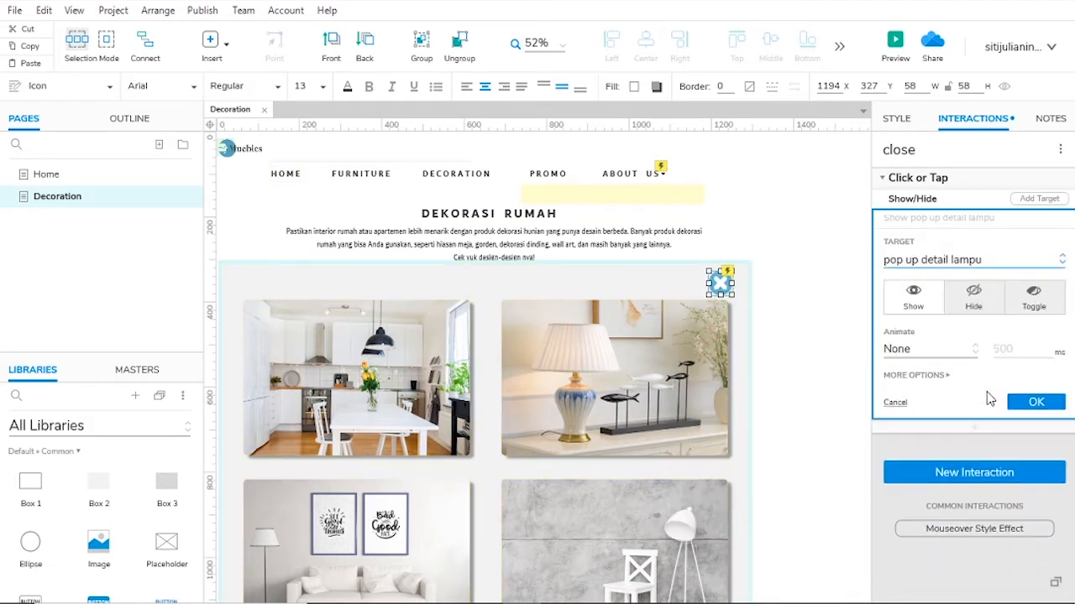
Set the close icon's action to hide the pop-up with a Slide Down animation of 500 ms.
click(974, 298)
click(930, 352)
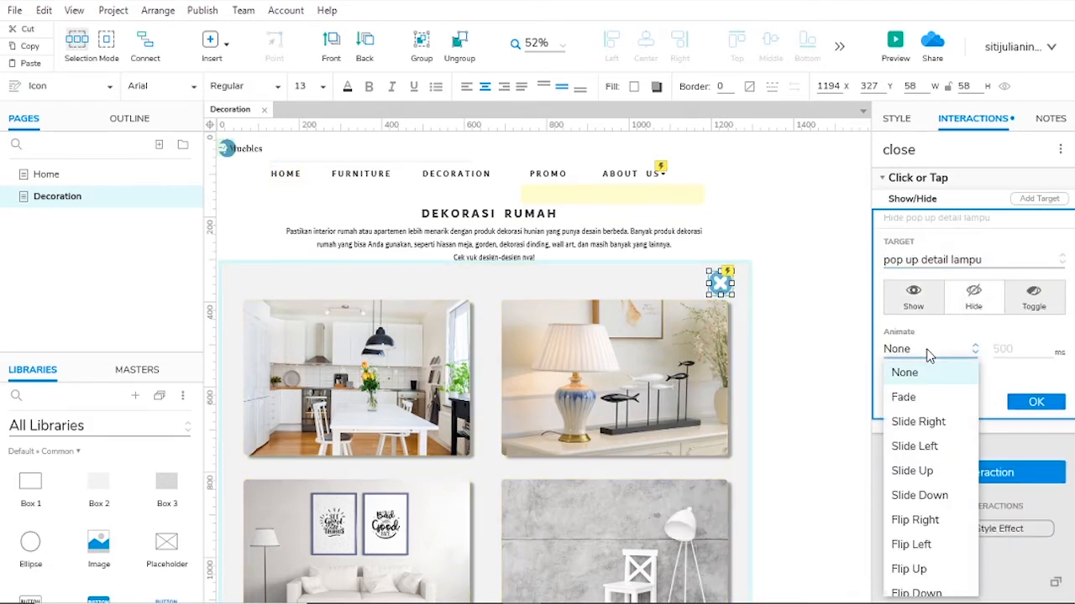
scroll(905, 517, down, 1)
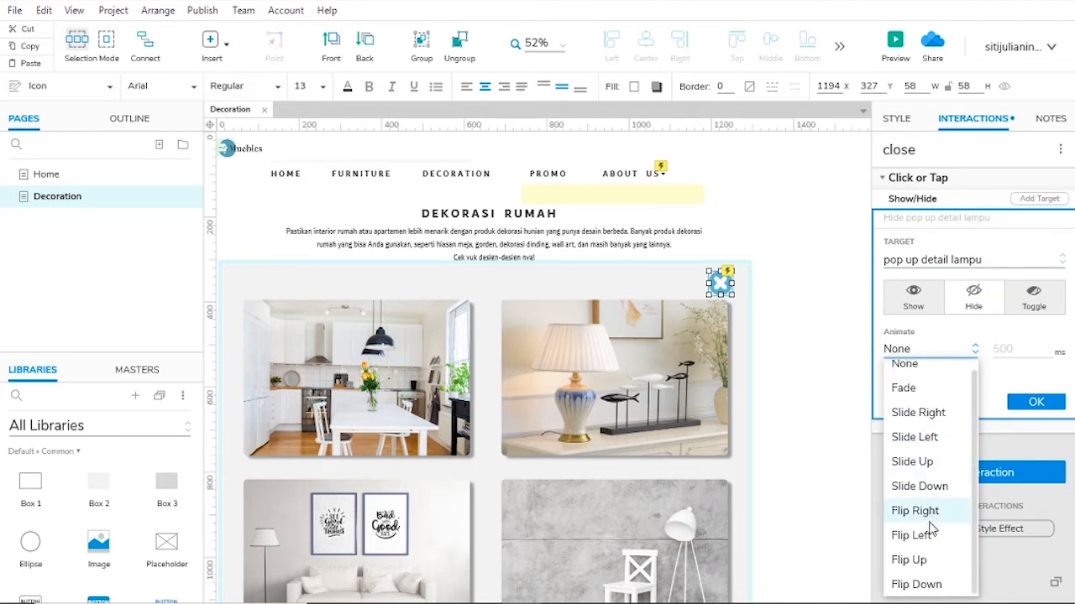
click(928, 488)
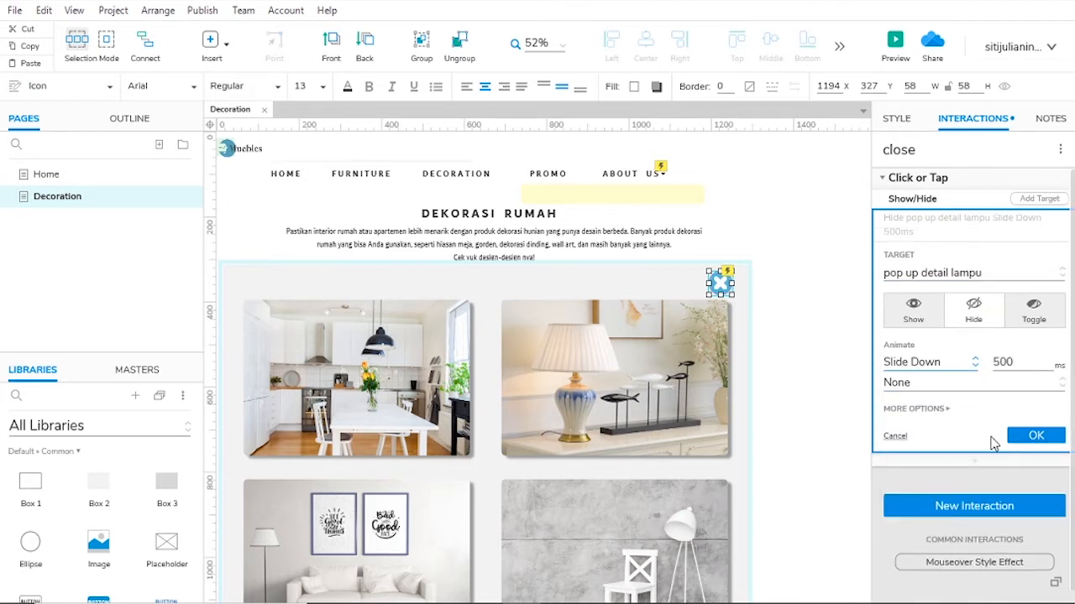
click(1027, 436)
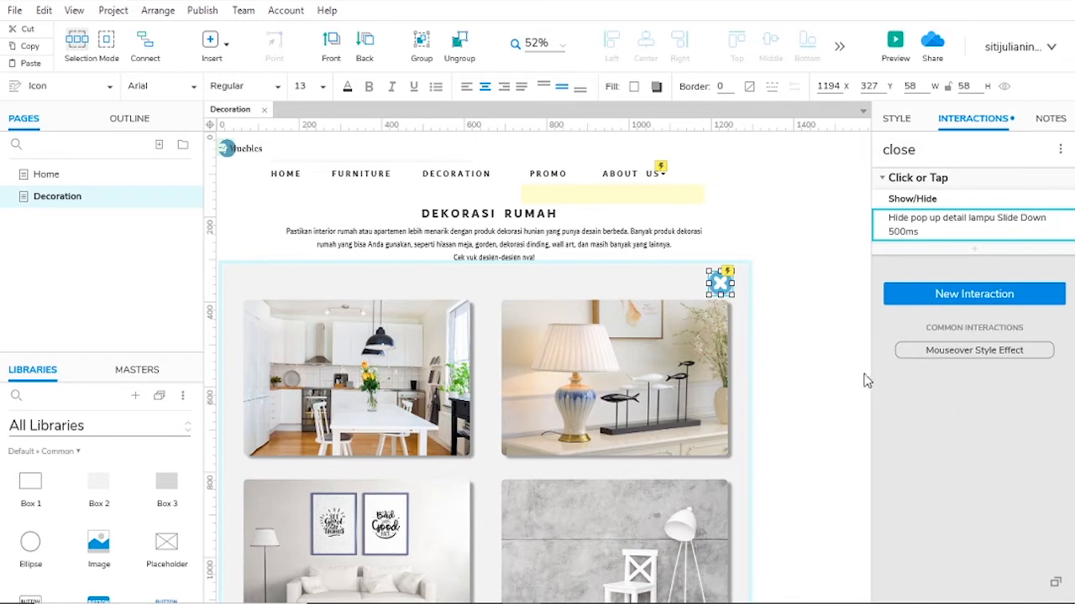
Set the "pop up detail lampu" group hidden again and shift it slightly sideways to about x 22.
click(827, 366)
click(606, 293)
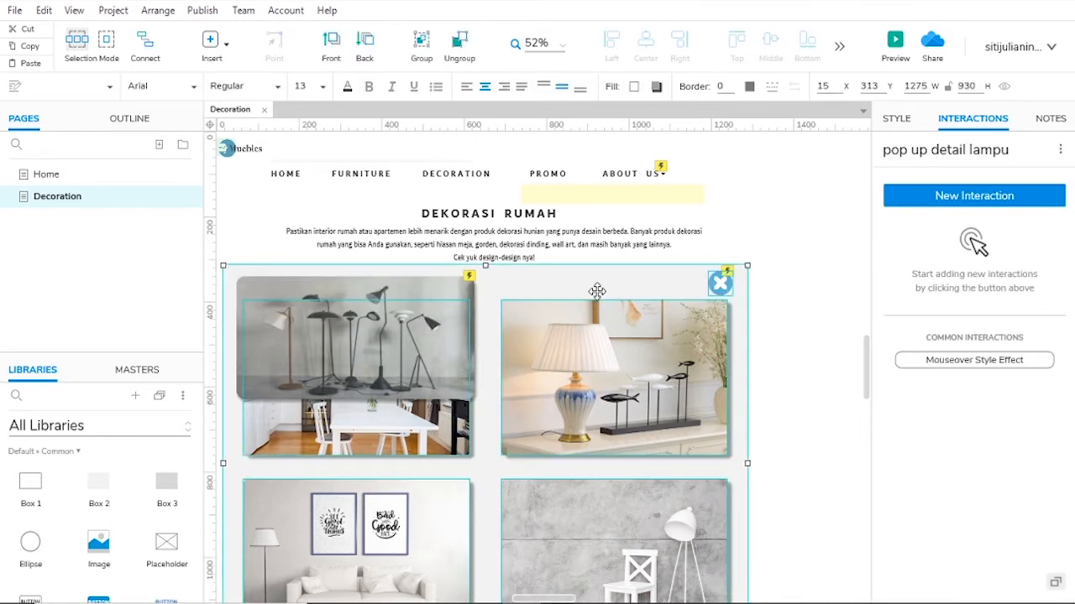
right_click(536, 290)
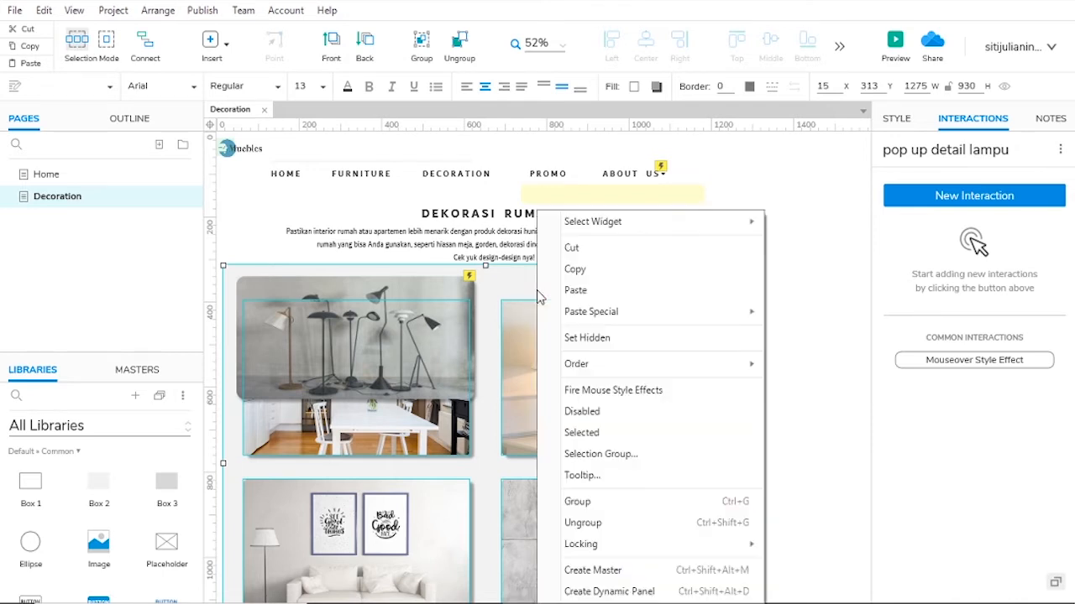
click(582, 331)
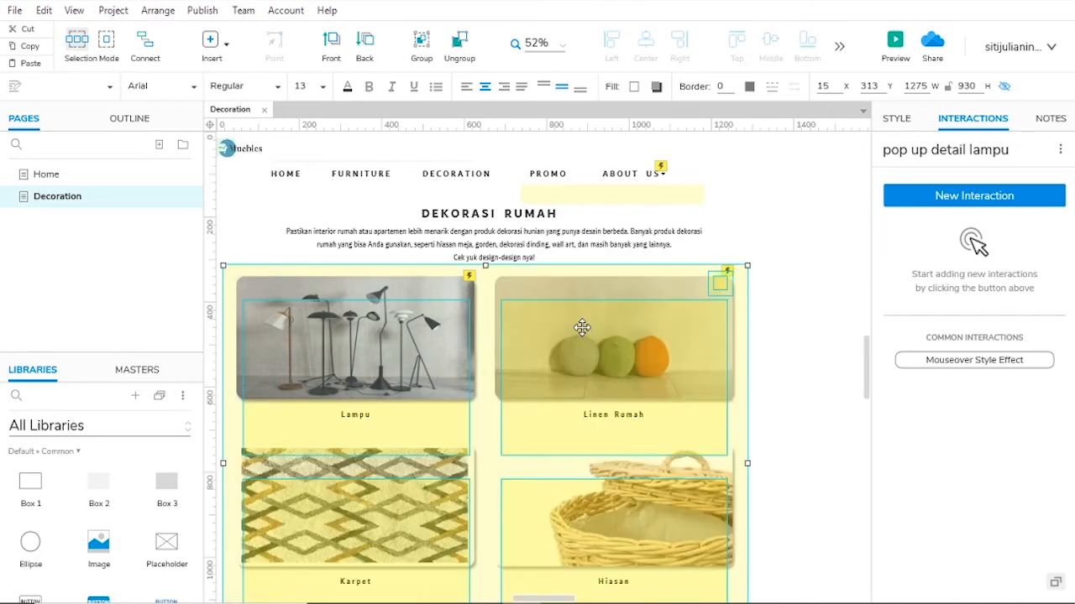
drag(541, 331, 544, 330)
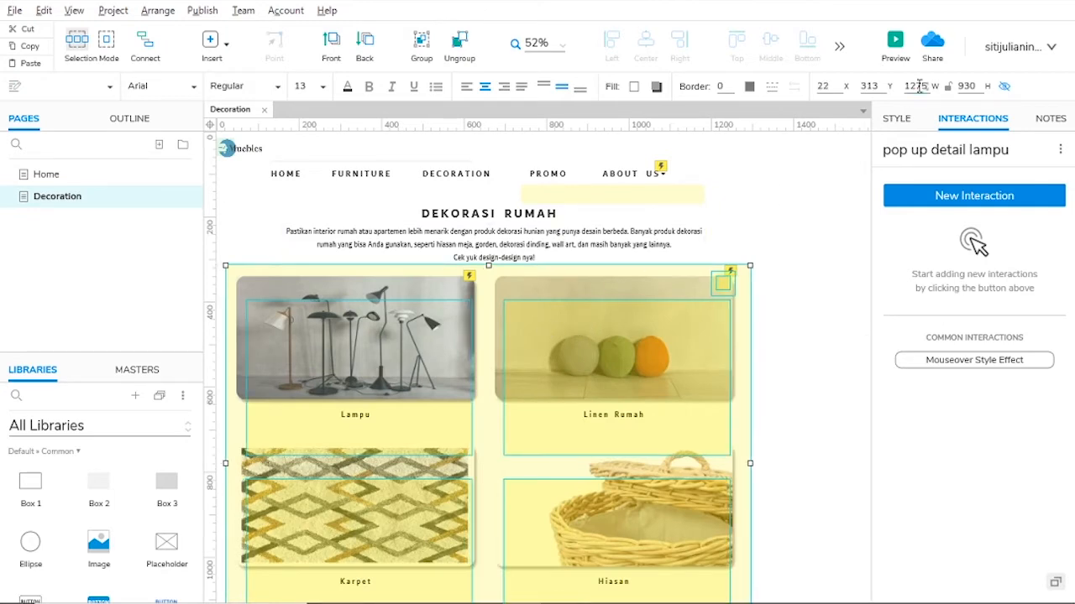
Preview the Decoration page in the browser and test dropping the Lampu image at different spots until the pop-up gallery opens.
click(894, 46)
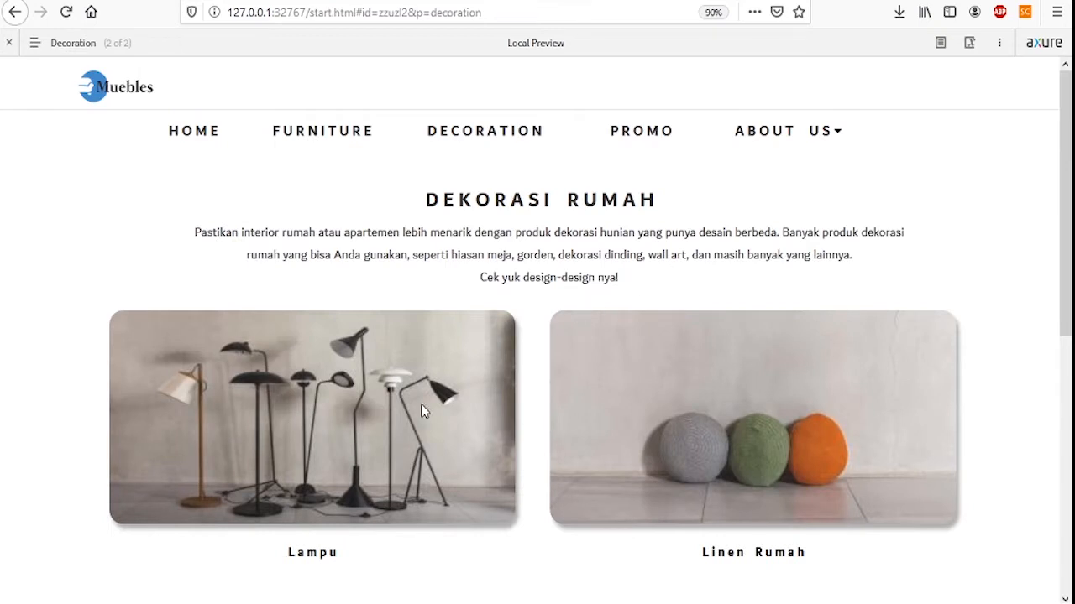
drag(363, 474, 541, 352)
scroll(537, 343, down, 2)
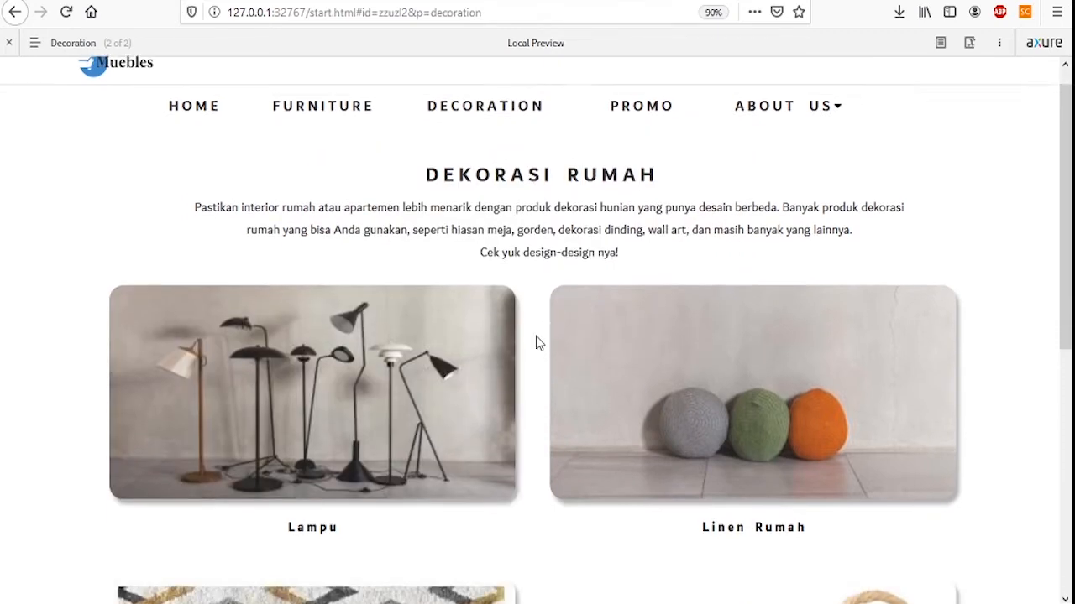
scroll(358, 344, down, 2)
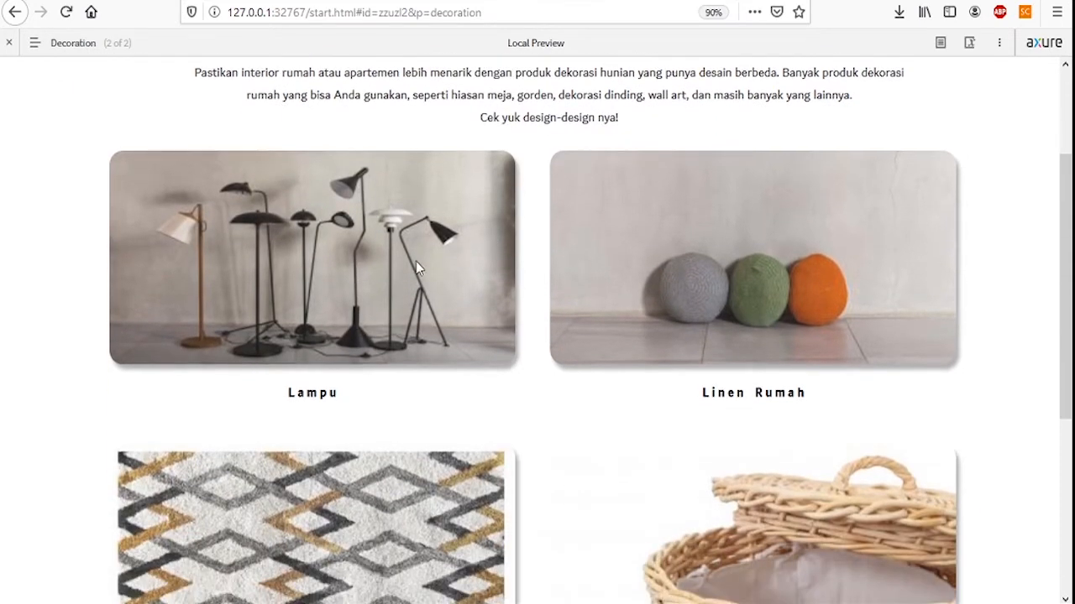
drag(325, 295, 663, 189)
drag(454, 222, 903, 445)
drag(336, 271, 846, 348)
drag(376, 278, 385, 278)
drag(767, 452, 782, 538)
drag(323, 245, 335, 266)
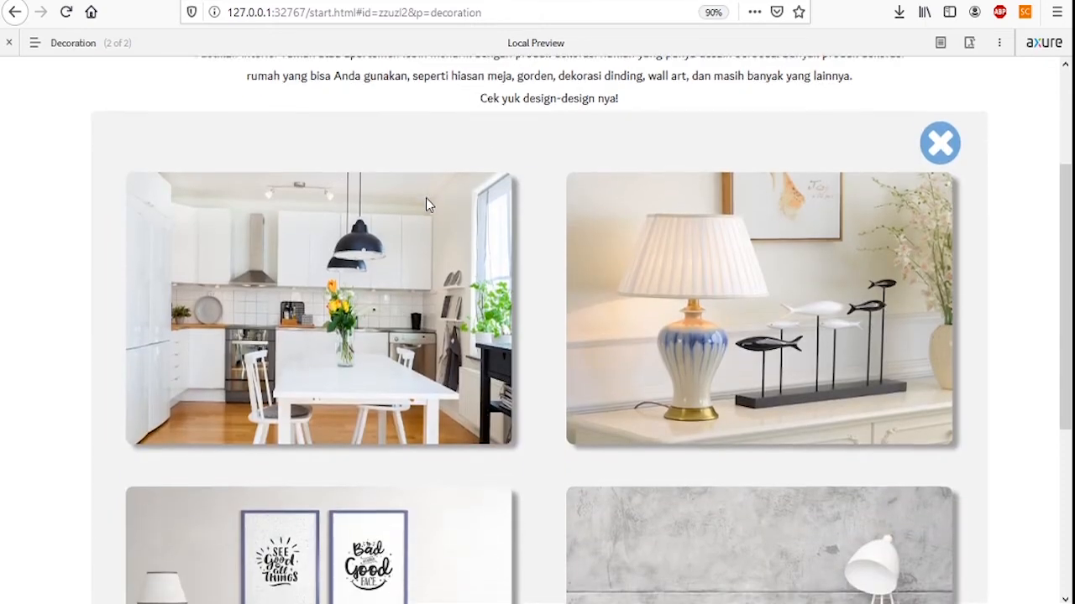
Look through the images in the Lampu pop-up gallery and test its close icon.
scroll(425, 199, down, 2)
scroll(716, 284, down, 4)
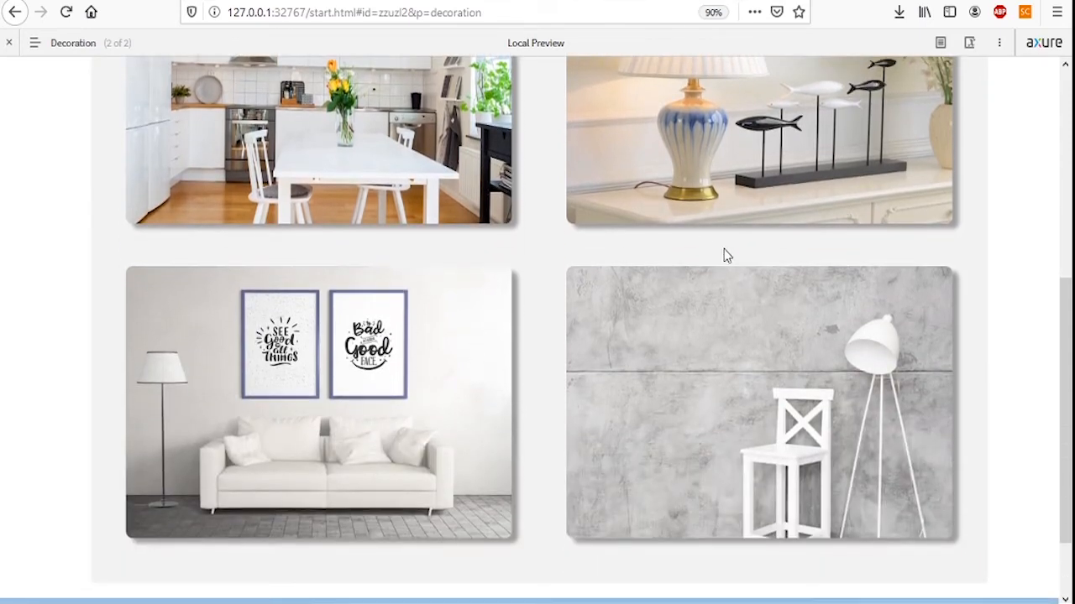
scroll(727, 255, up, 6)
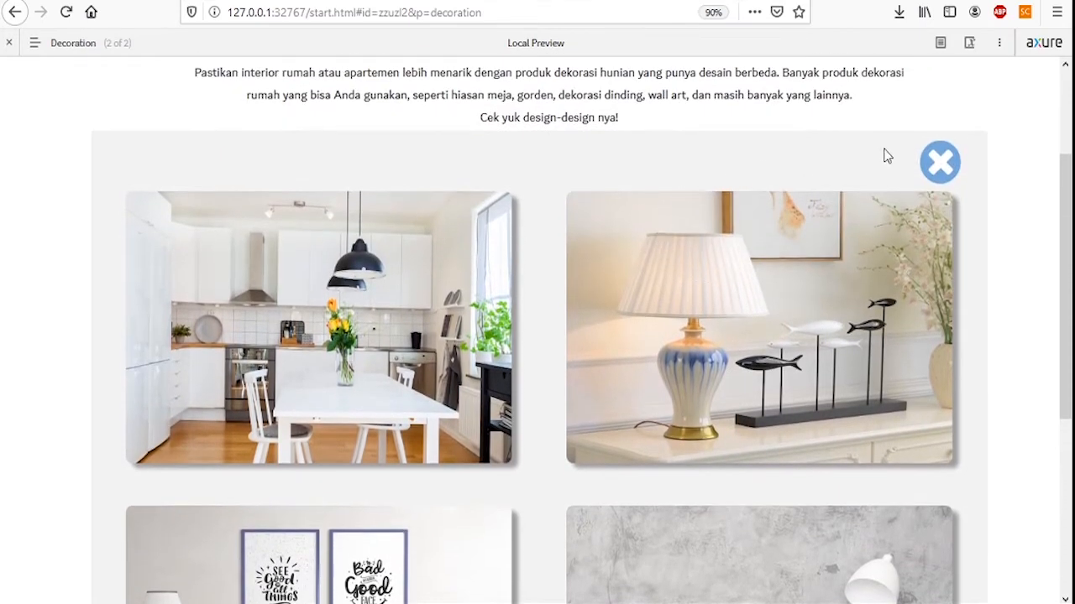
click(942, 163)
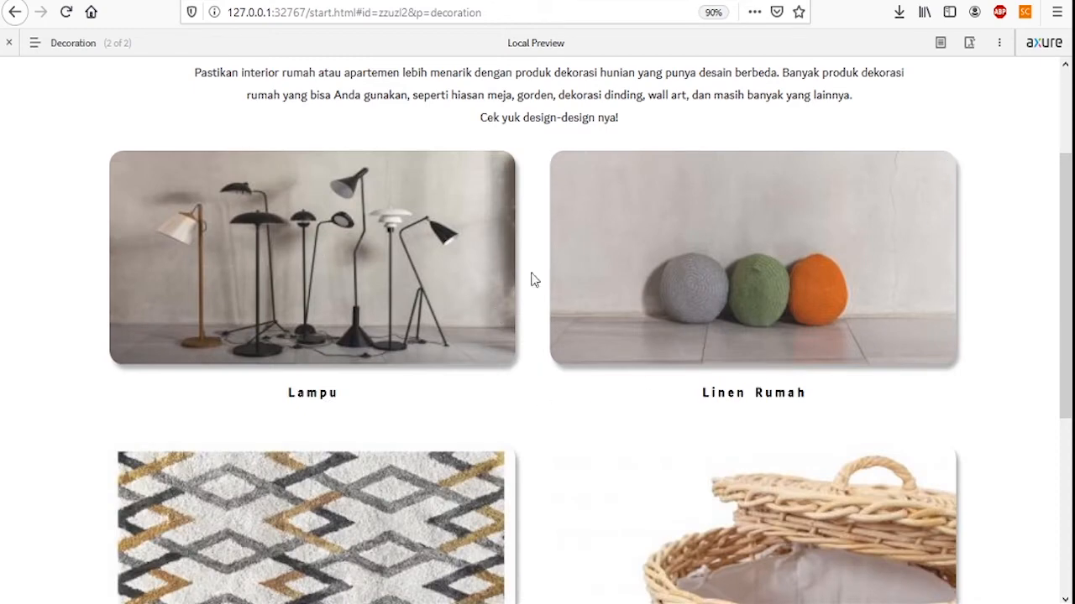
View the second and third banner slides in the Home page preview using the slide indicators.
scroll(531, 279, up, 2)
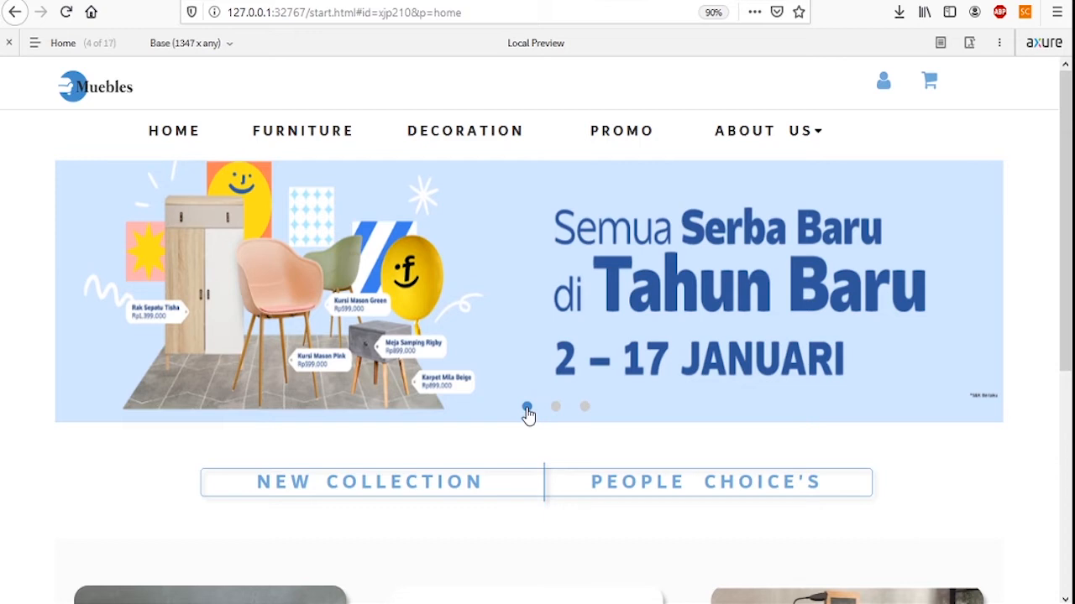
click(555, 408)
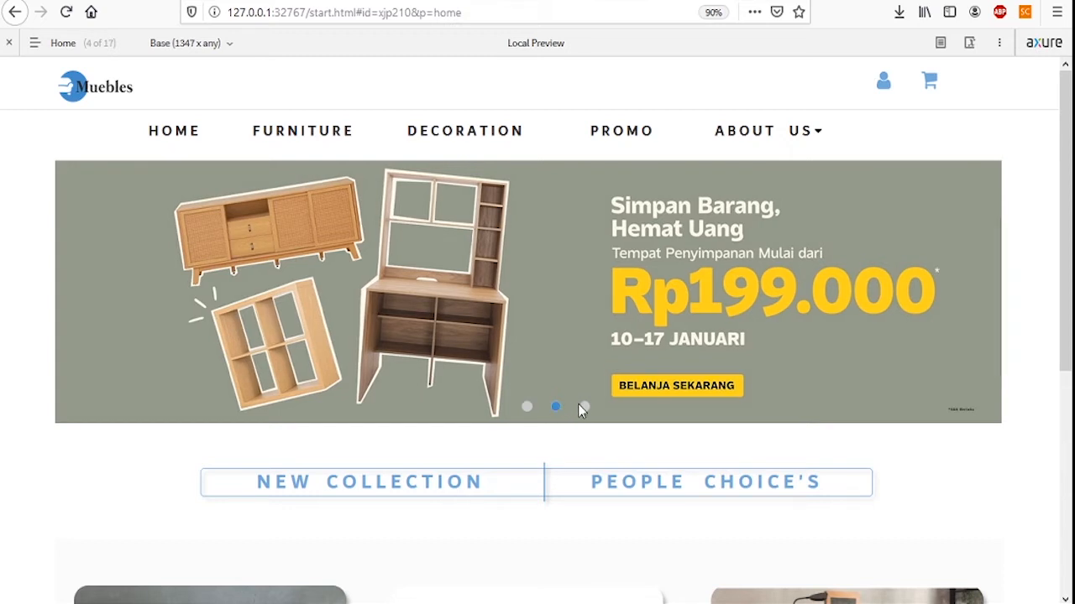
click(583, 409)
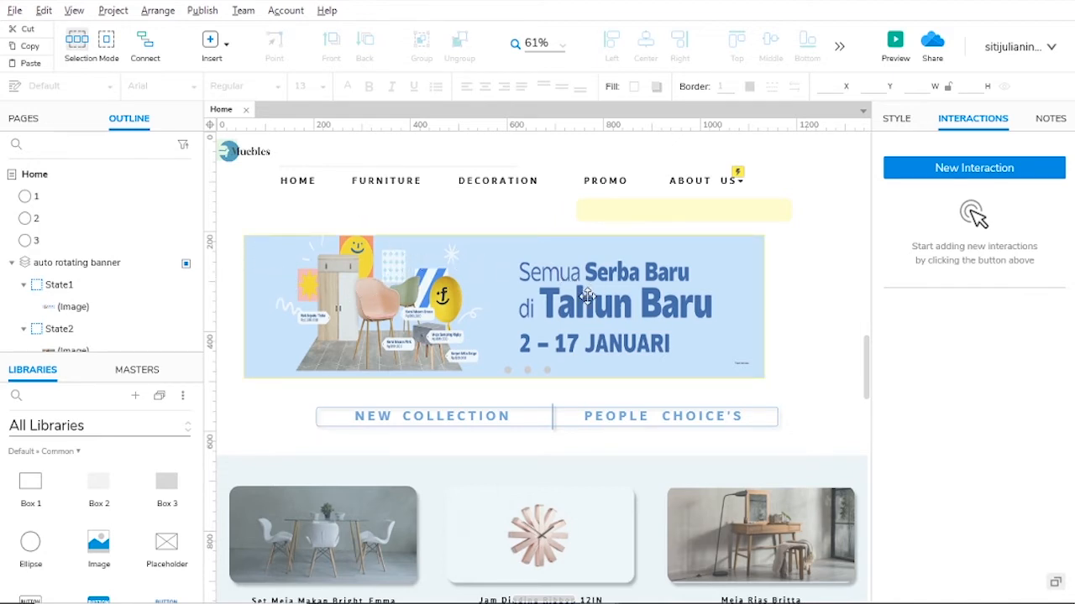
Examine State1, State2 and State3 of the "auto rotating banner" dynamic panel on the Home page, then leave its editing view.
click(535, 290)
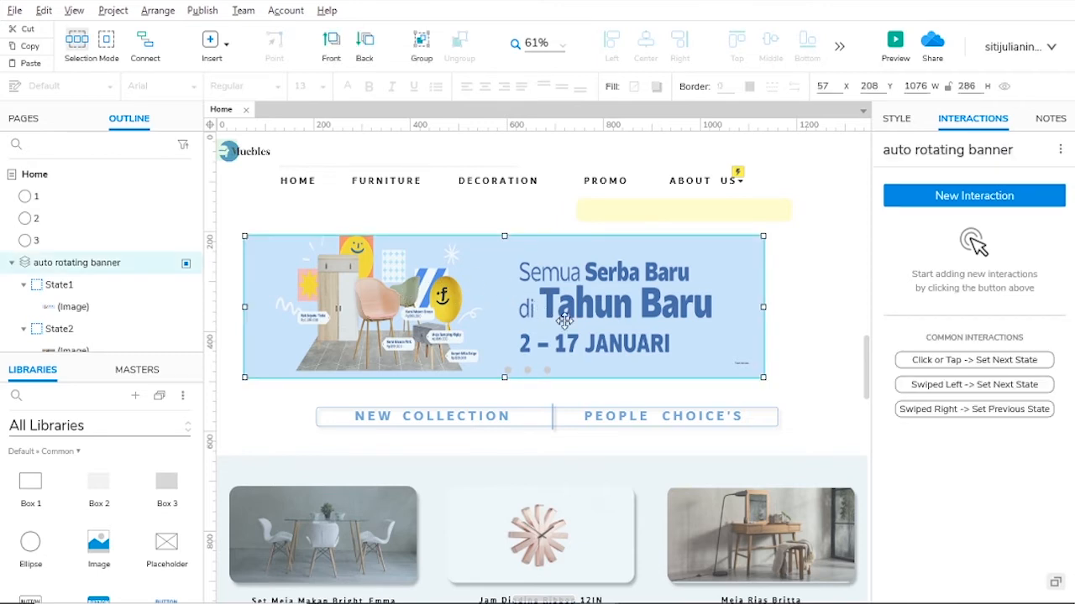
double_click(621, 291)
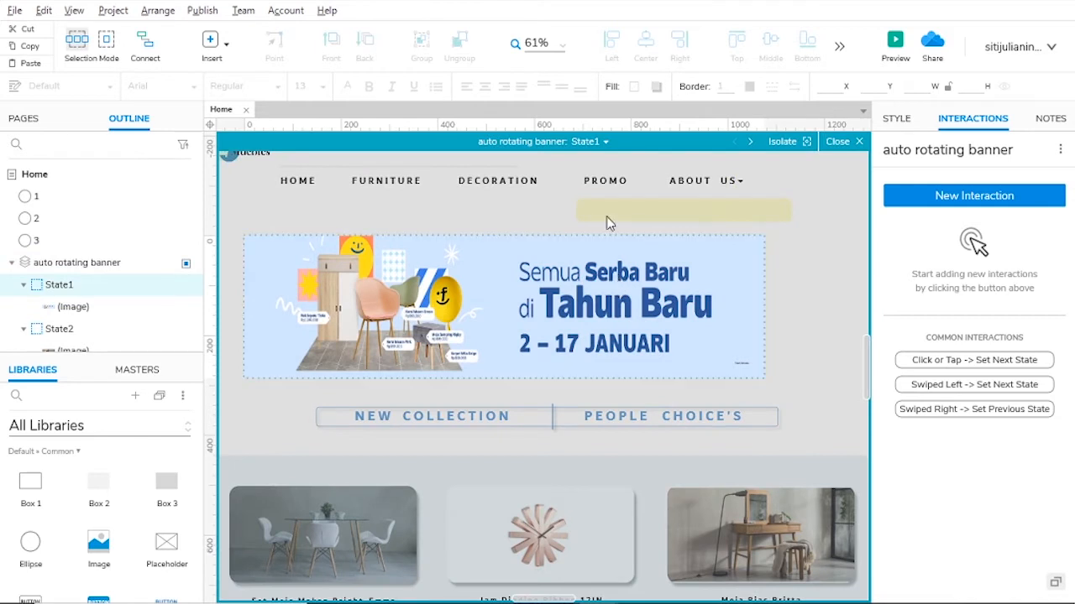
click(590, 142)
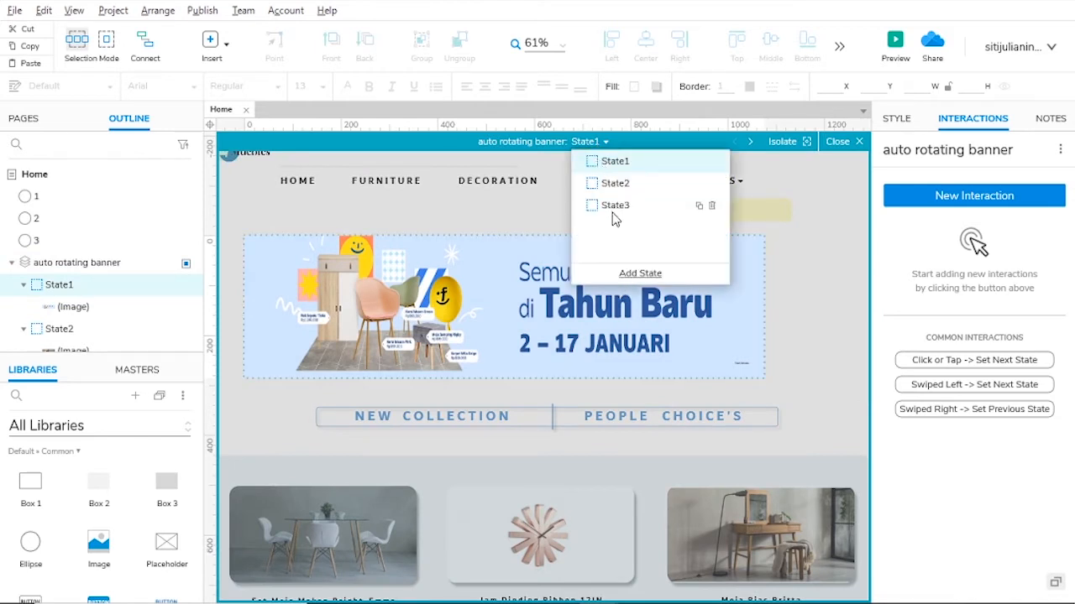
double_click(617, 164)
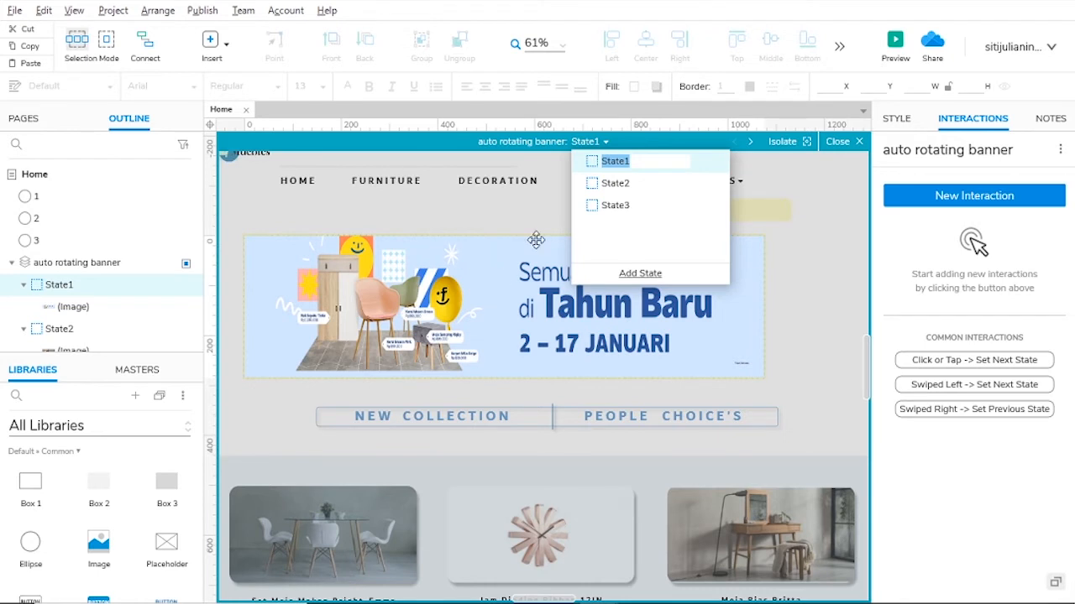
click(620, 185)
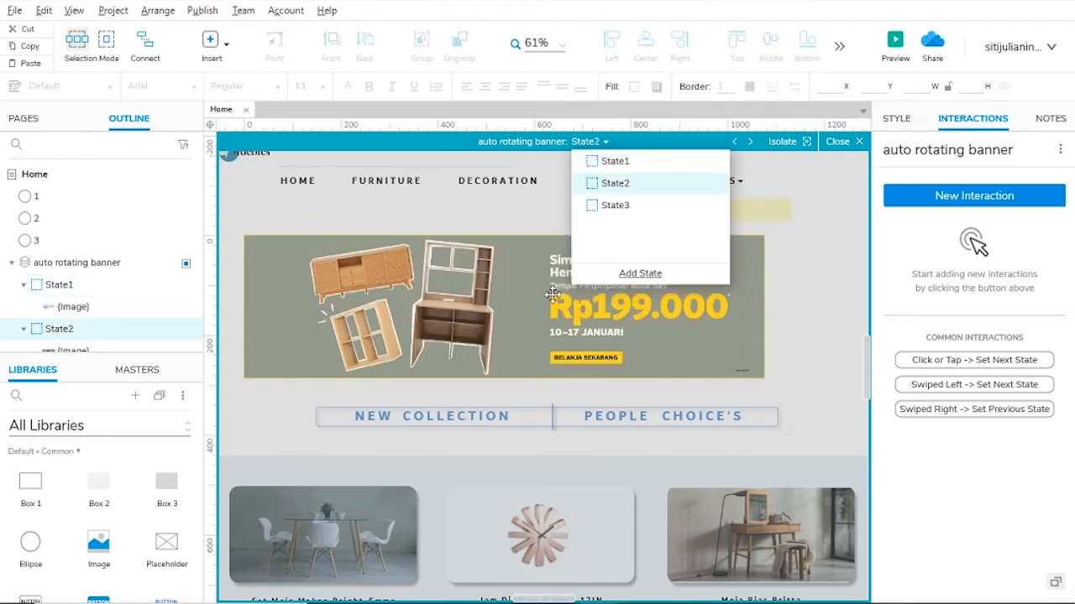
click(609, 207)
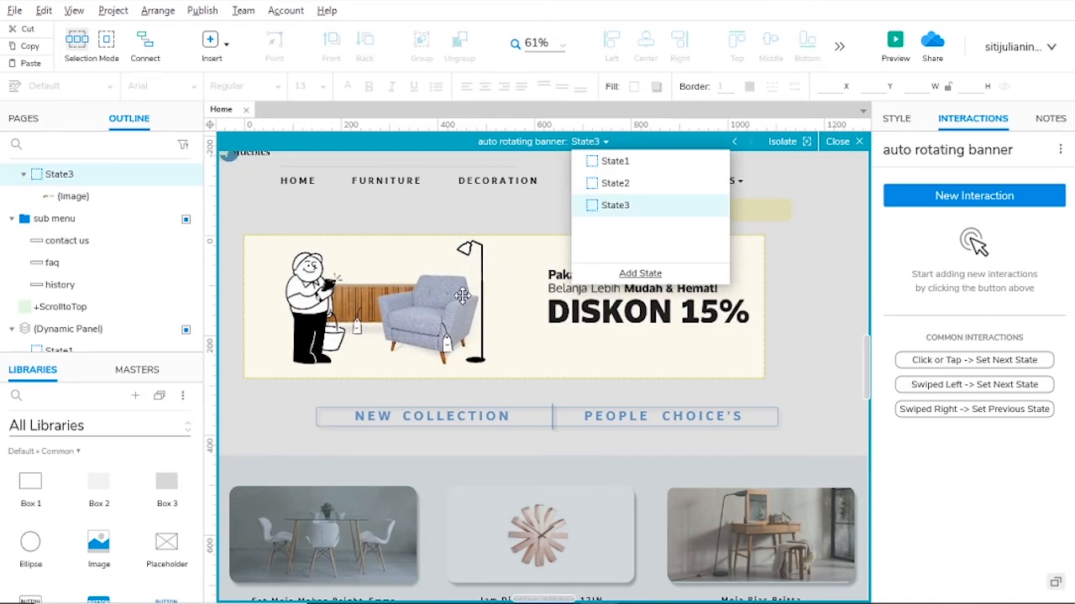
click(836, 143)
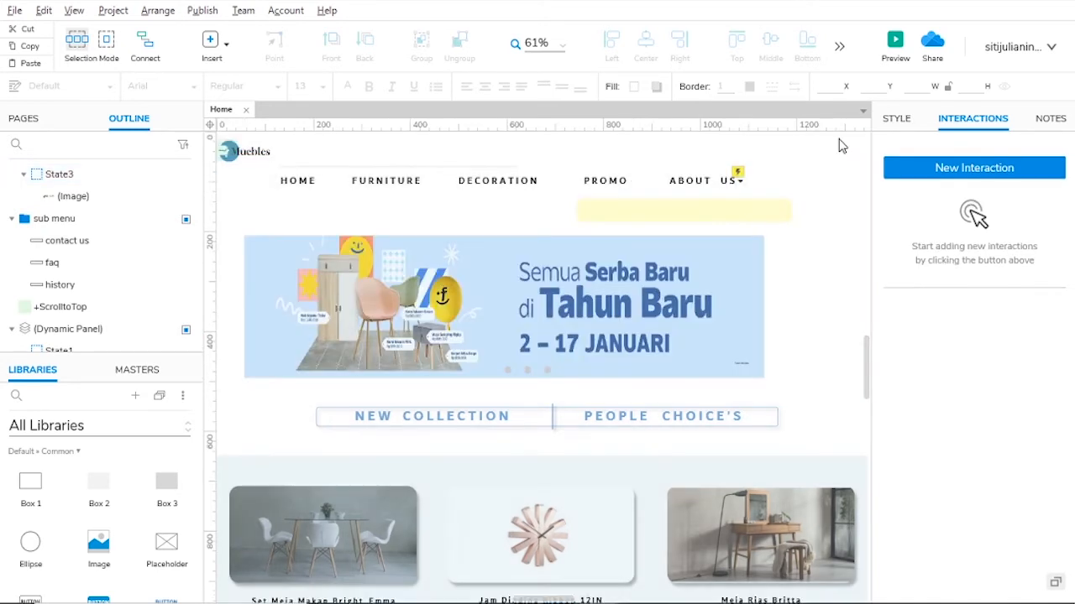
scroll(566, 302, up, 3)
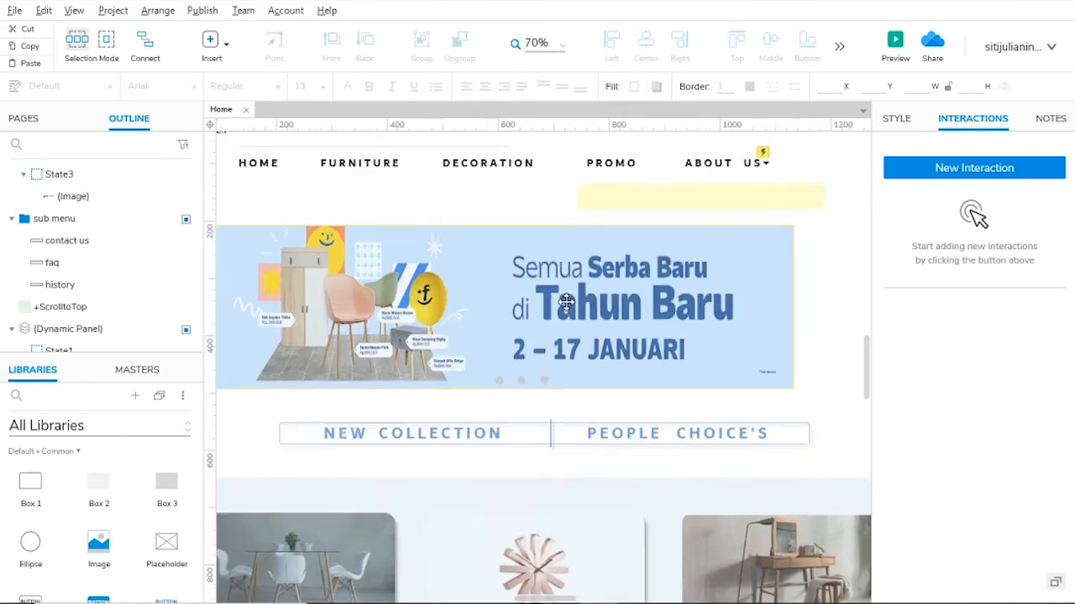
Inspect slide indicator circles 1, 2 and 3 on the Home page banner one after another.
scroll(566, 302, down, 3)
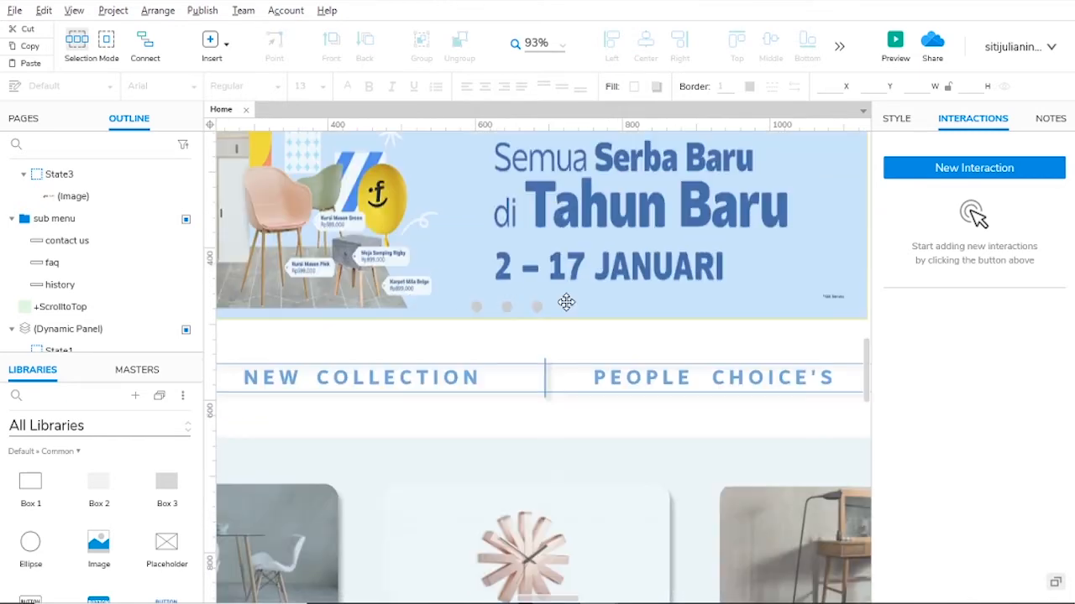
click(476, 306)
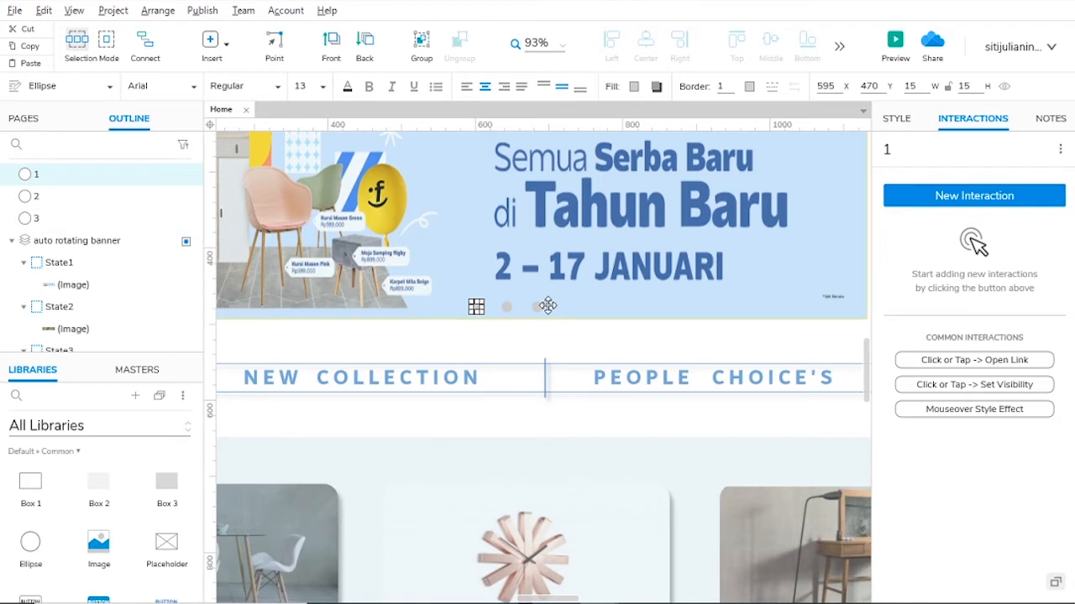
click(478, 308)
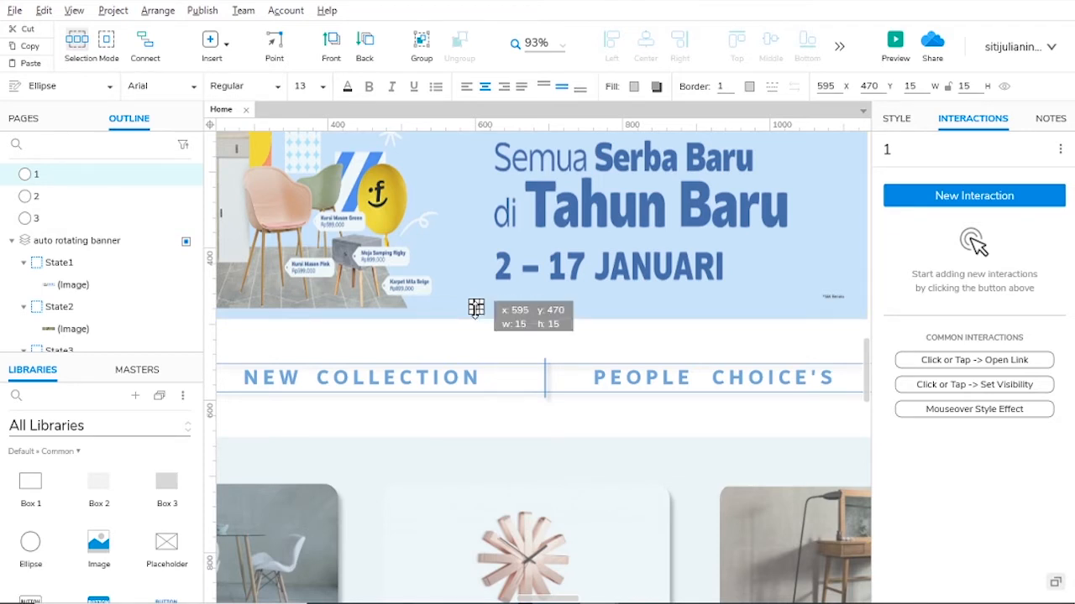
click(506, 306)
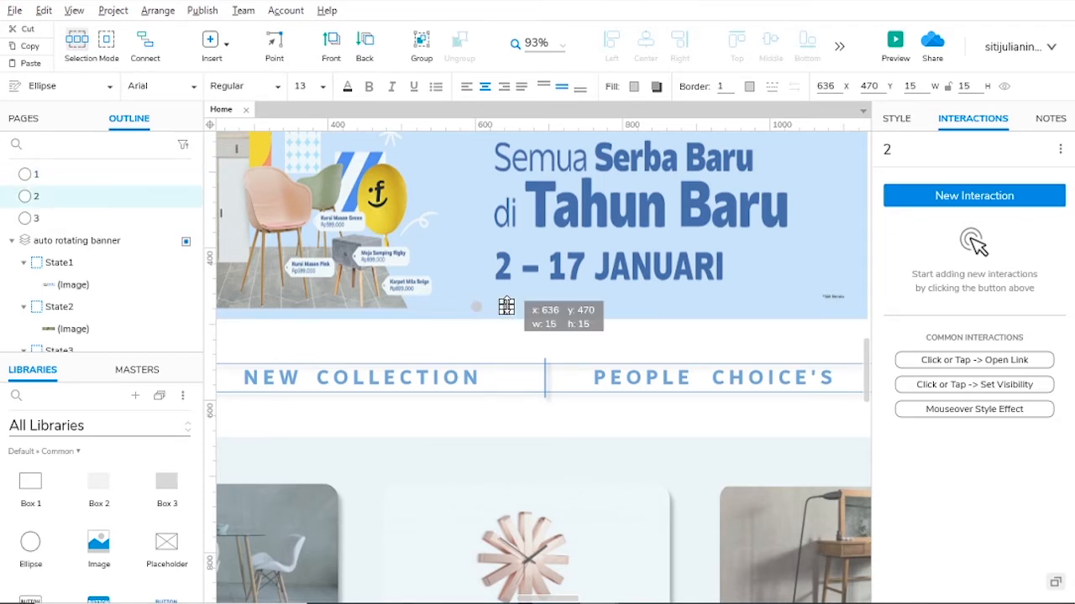
click(538, 307)
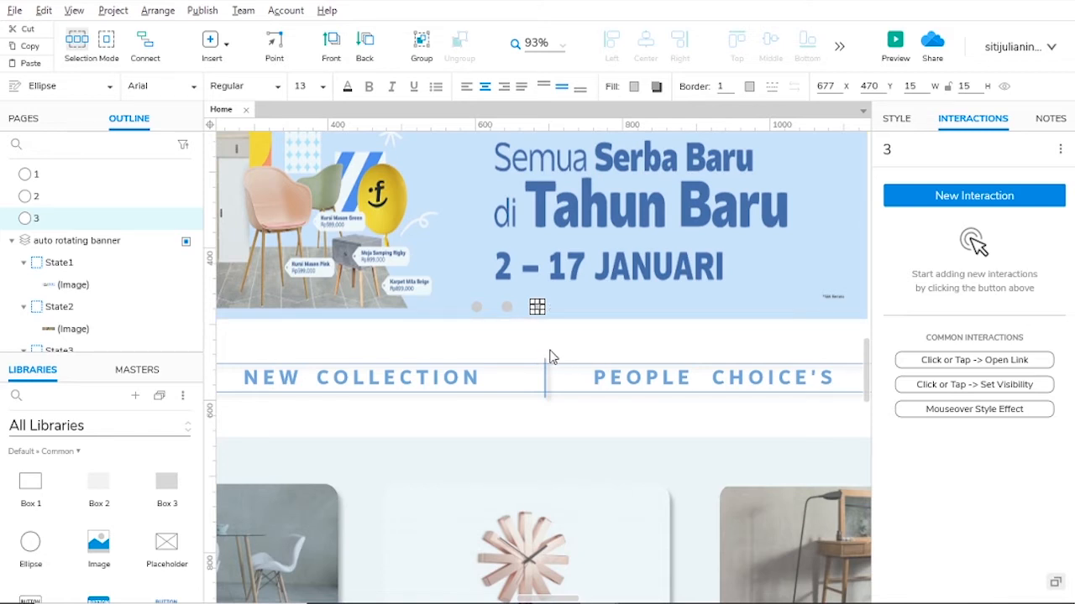
Add a Page Loaded interaction that sets the "auto rotating banner" panel state to Next, wrapping from last to first.
click(561, 340)
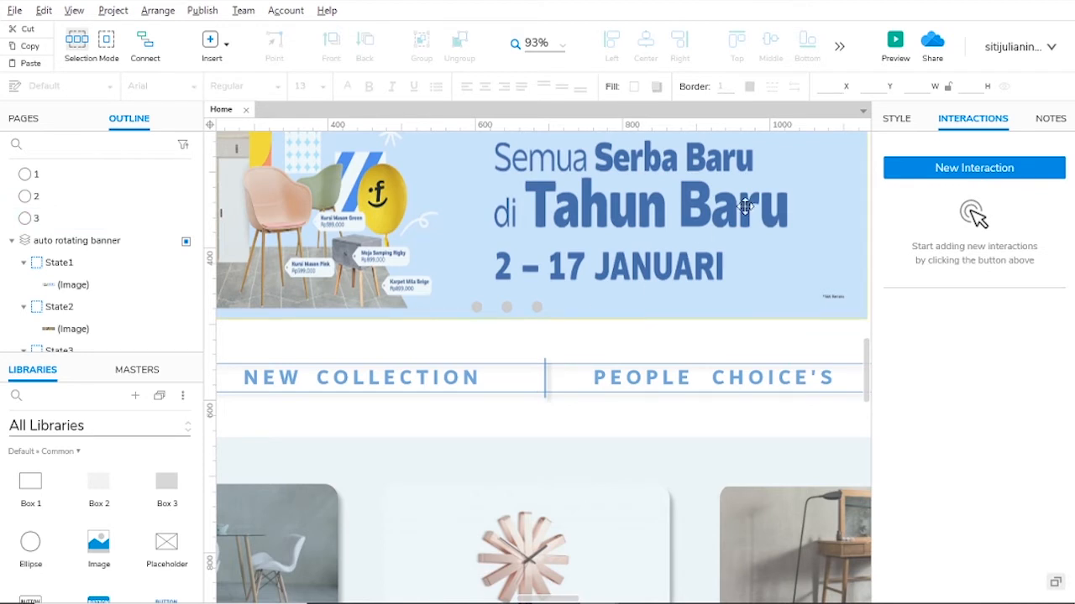
click(941, 173)
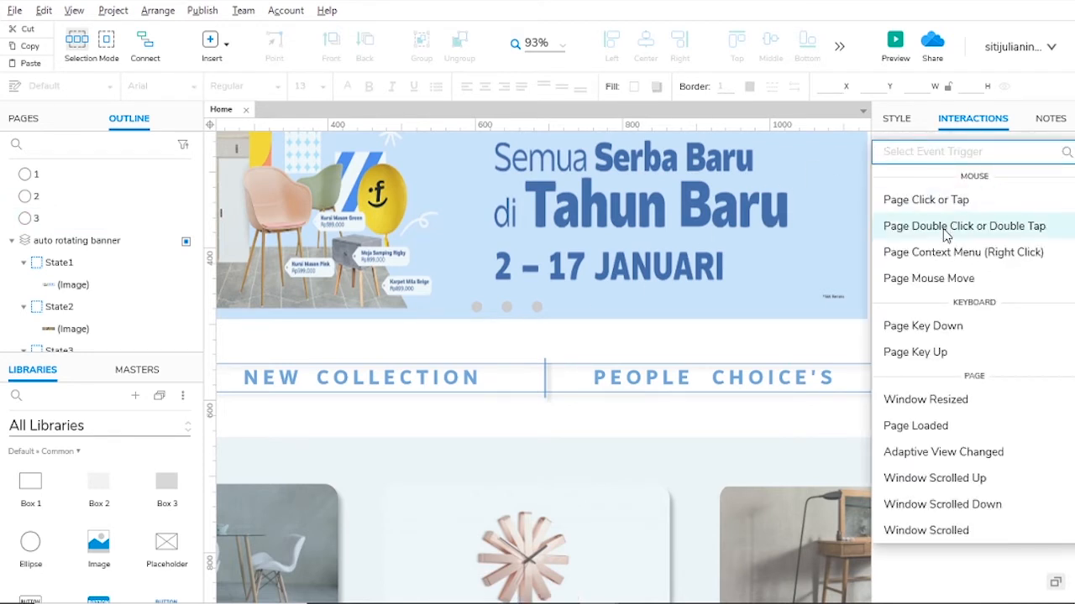
click(896, 428)
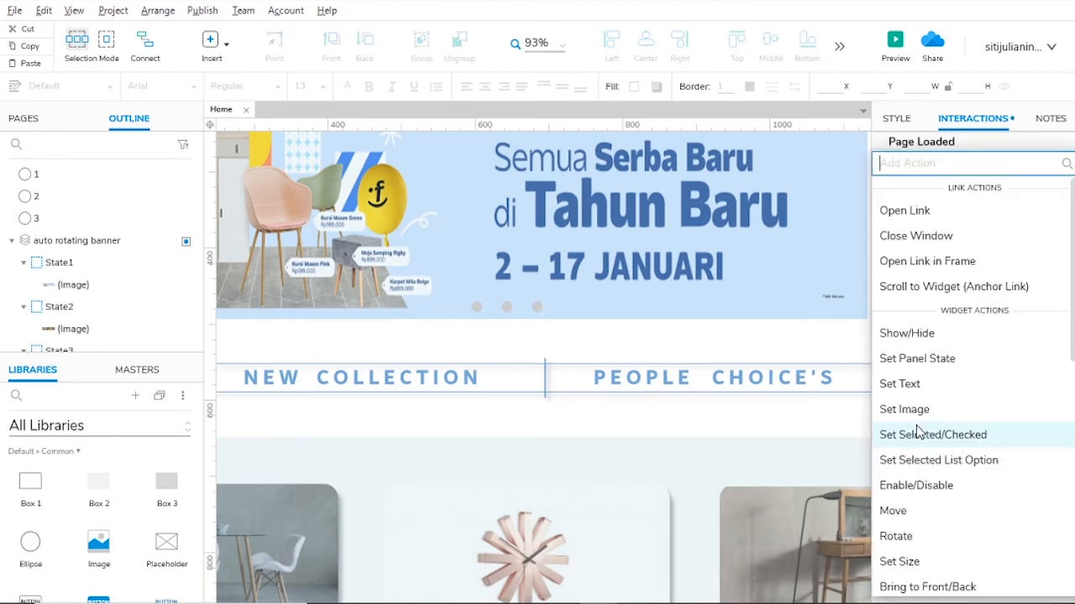
click(920, 363)
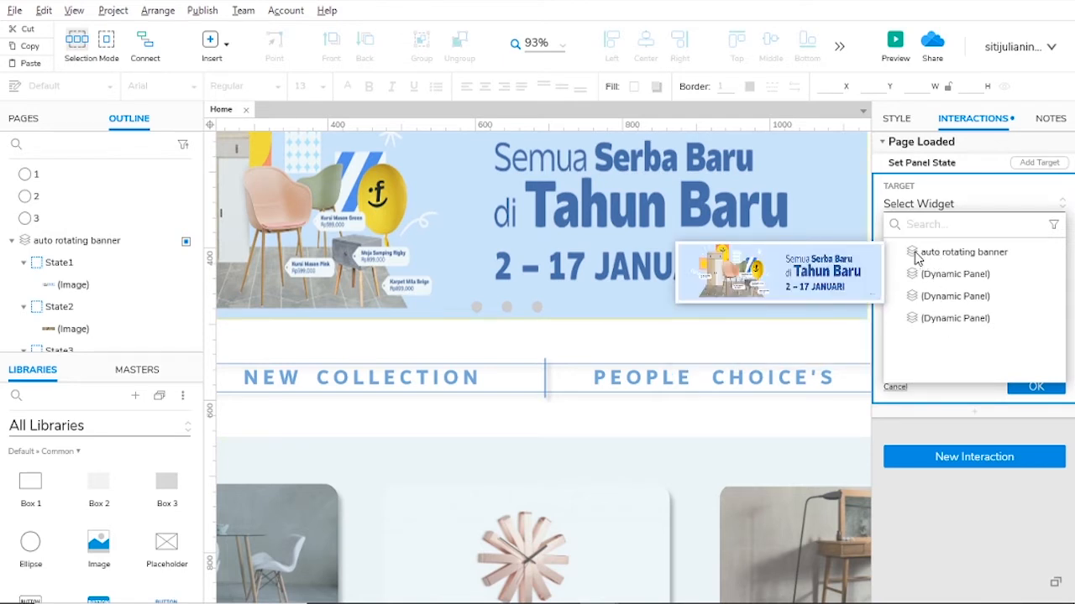
click(964, 253)
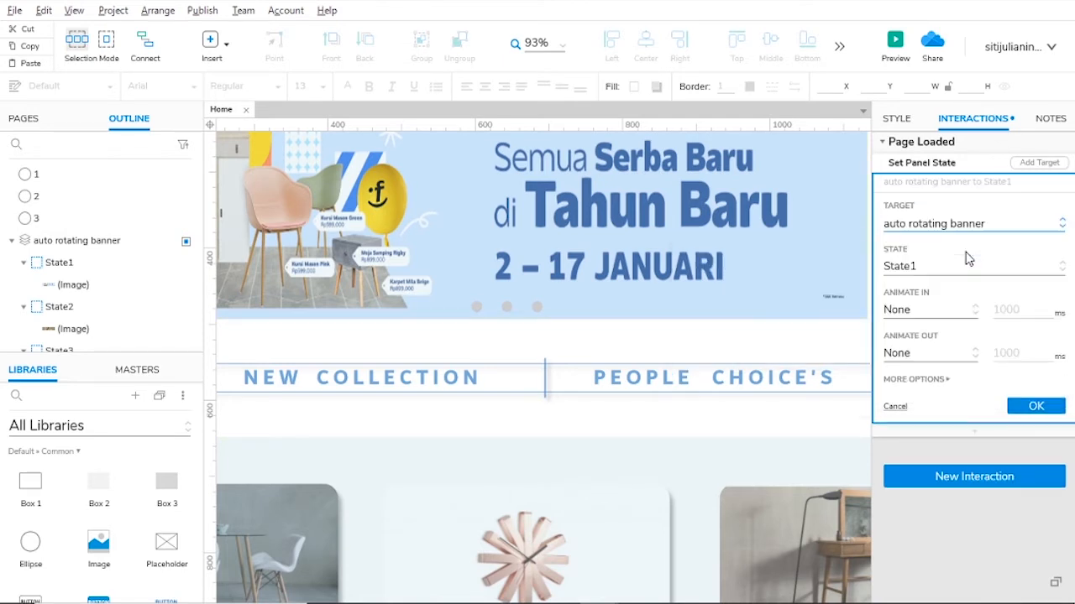
click(923, 265)
click(903, 363)
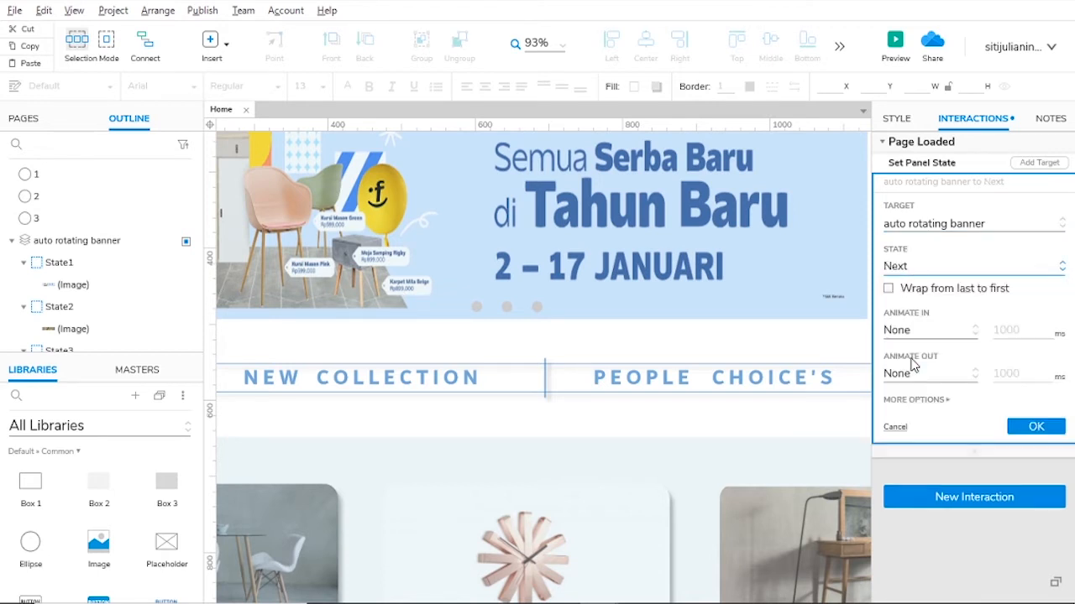
click(889, 288)
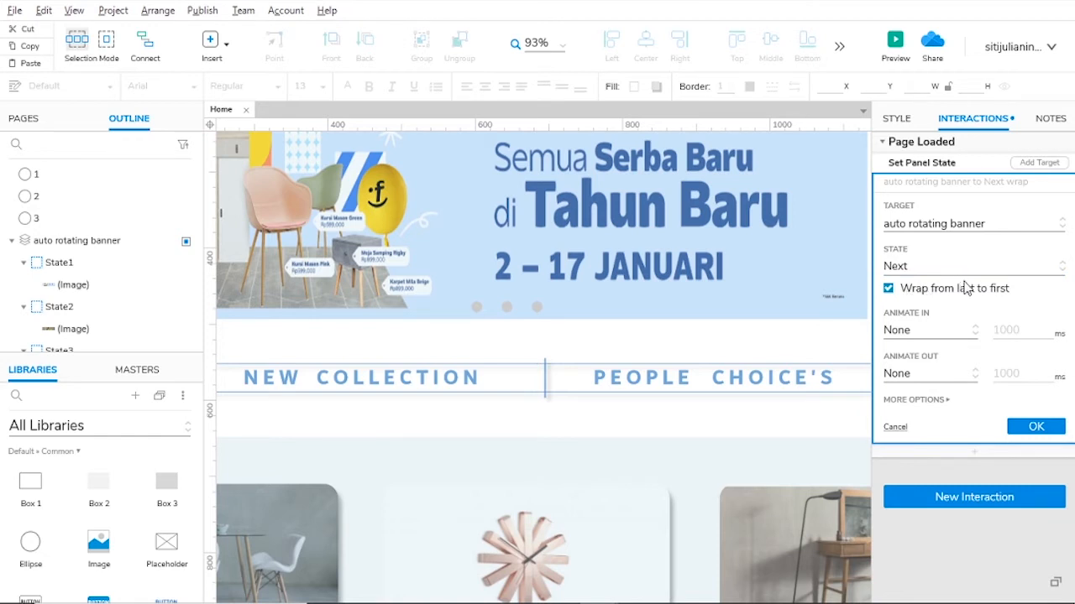
Animate the banner's state change with Slide Left in and out over 2000 ms.
click(915, 330)
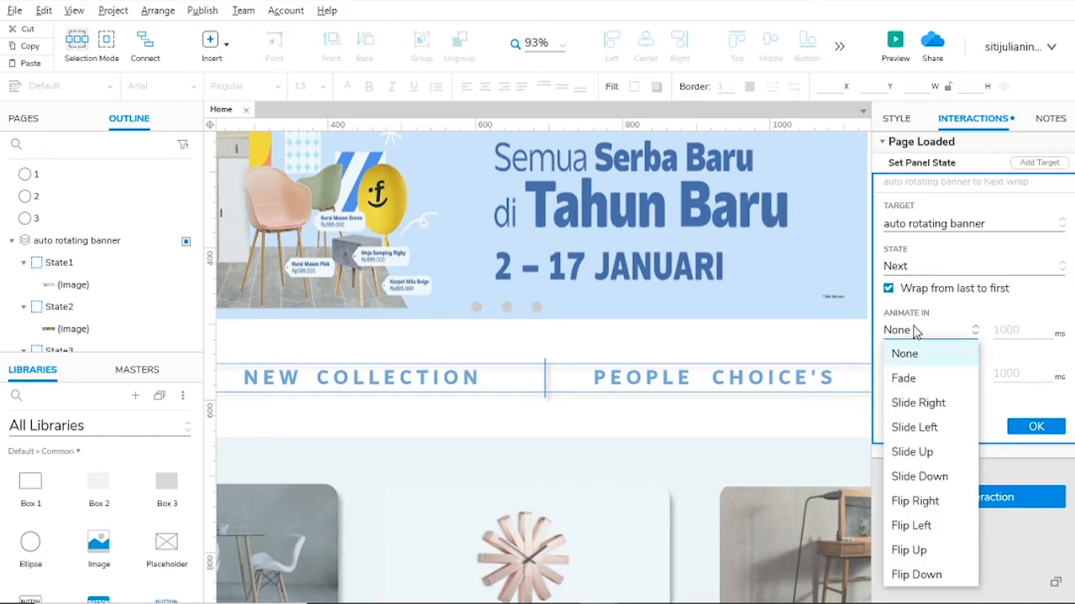
click(914, 427)
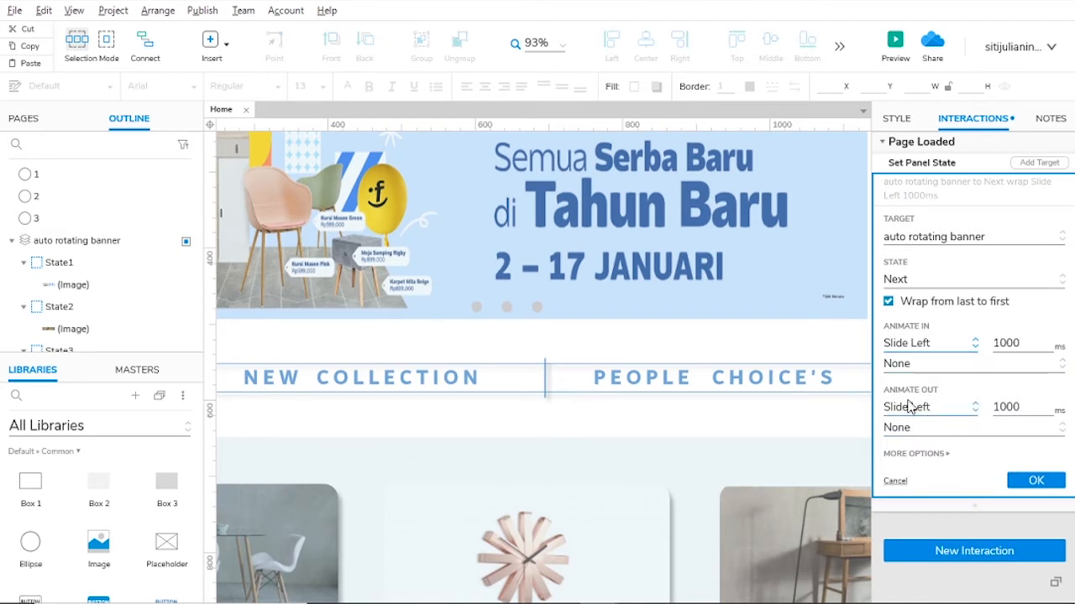
double_click(1019, 344)
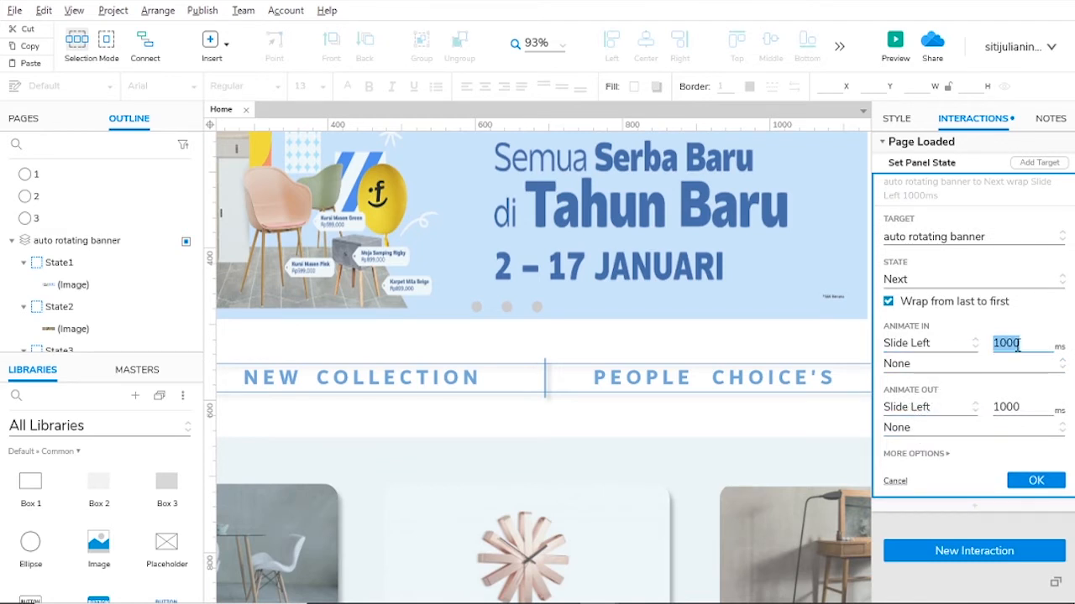
text(2000)
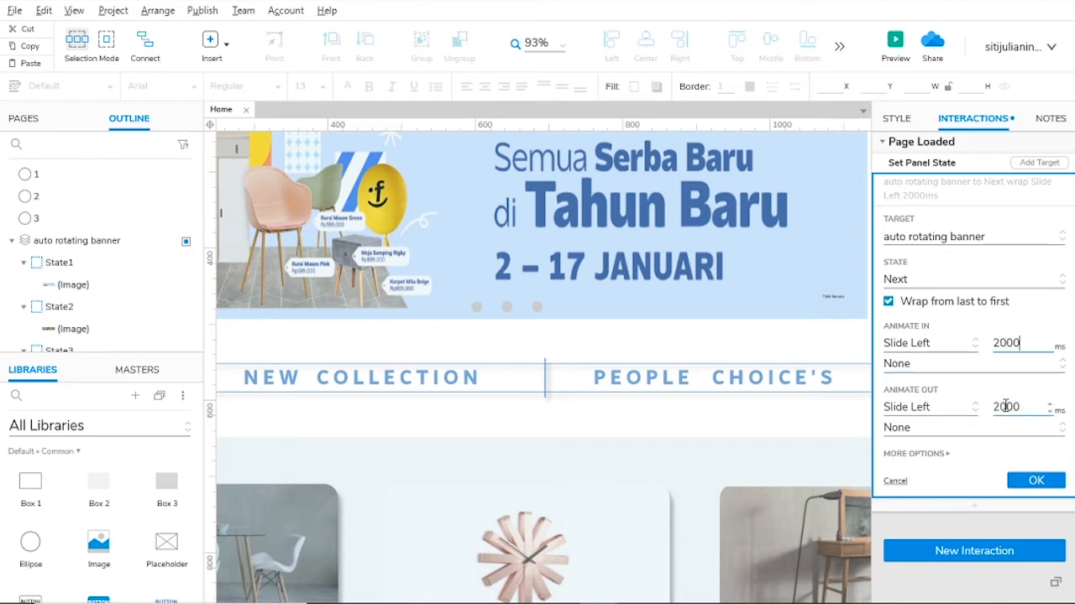
Make the banner's panel state change repeat every 2000 ms and confirm the action.
click(942, 452)
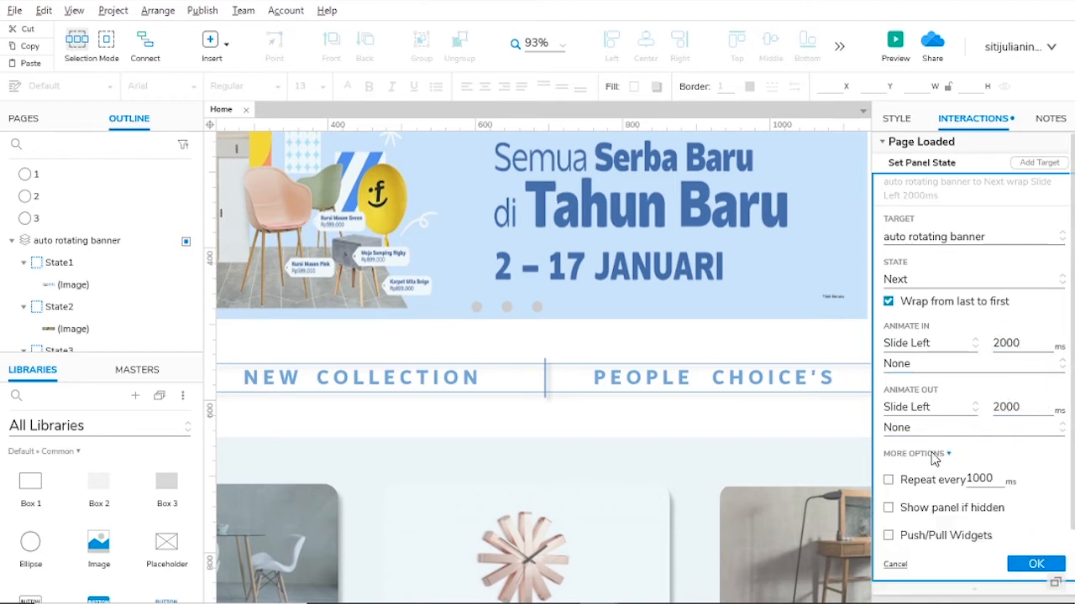
scroll(942, 452, down, 1)
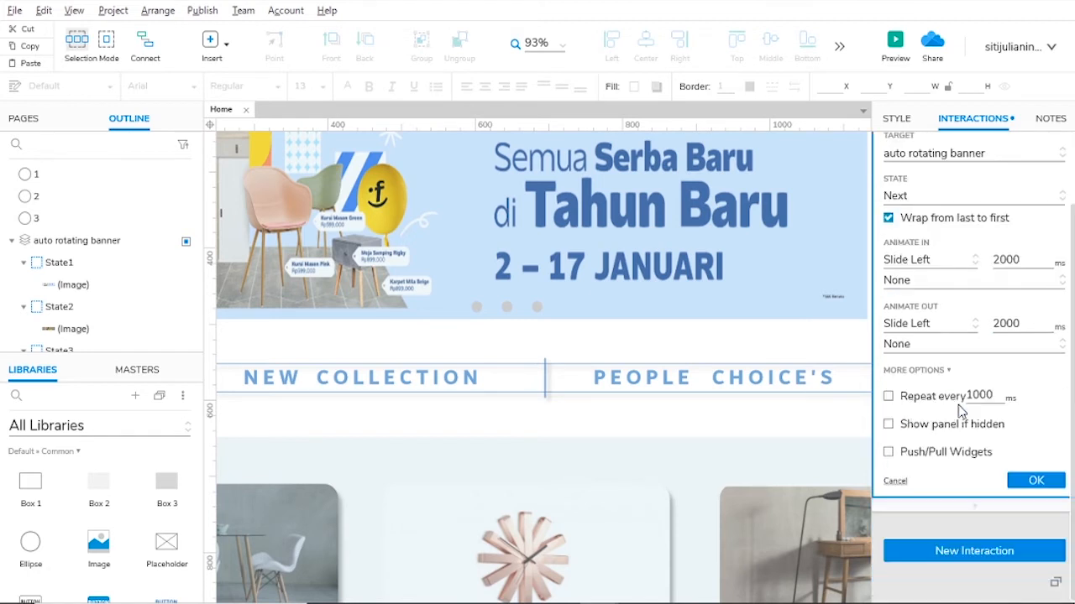
click(888, 409)
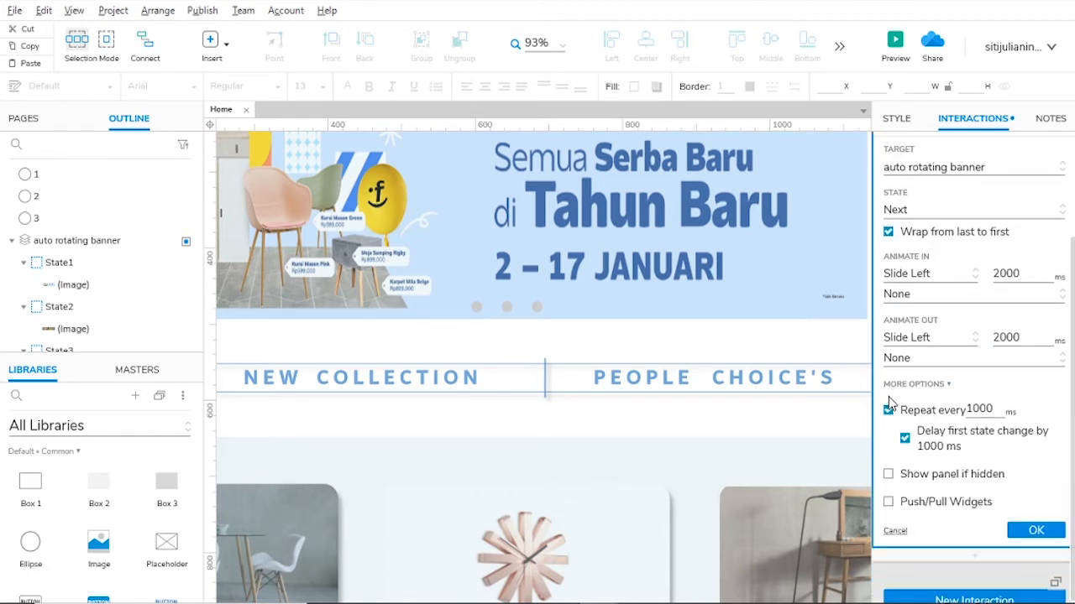
double_click(994, 409)
text(2)
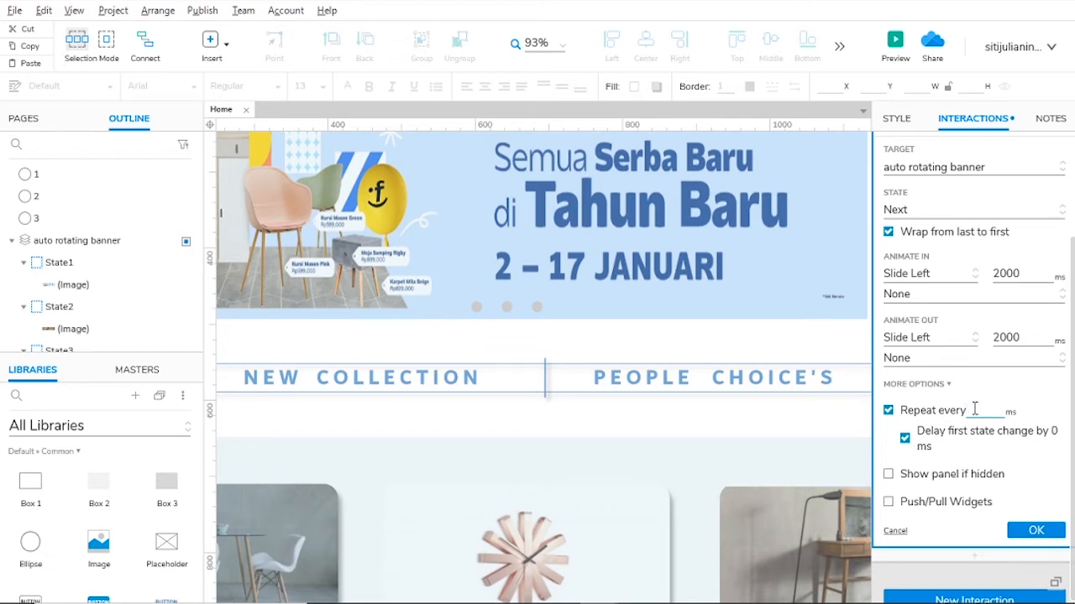
text(000)
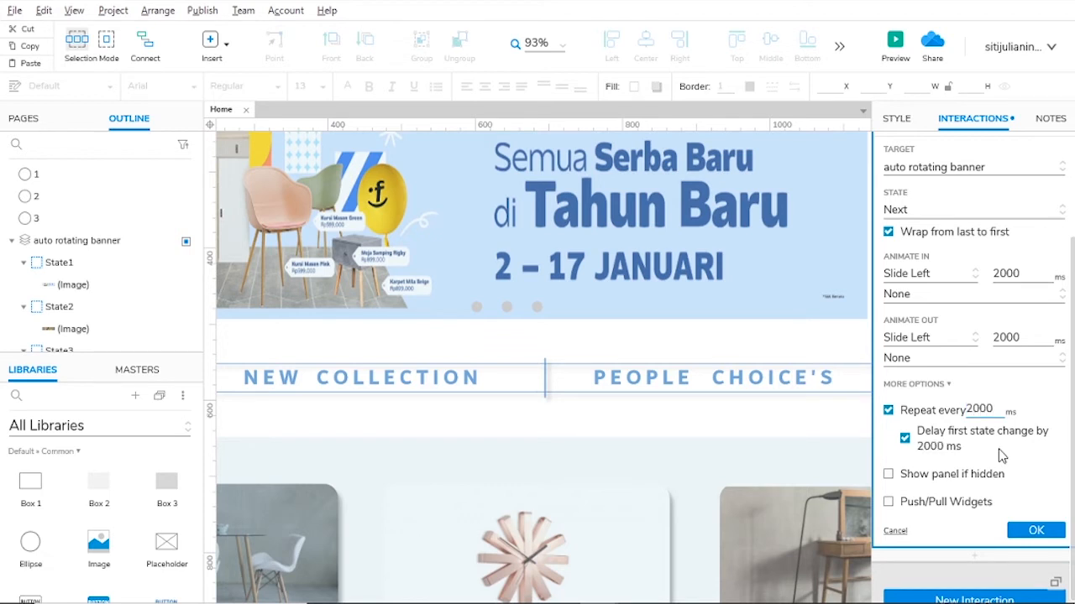
click(1033, 532)
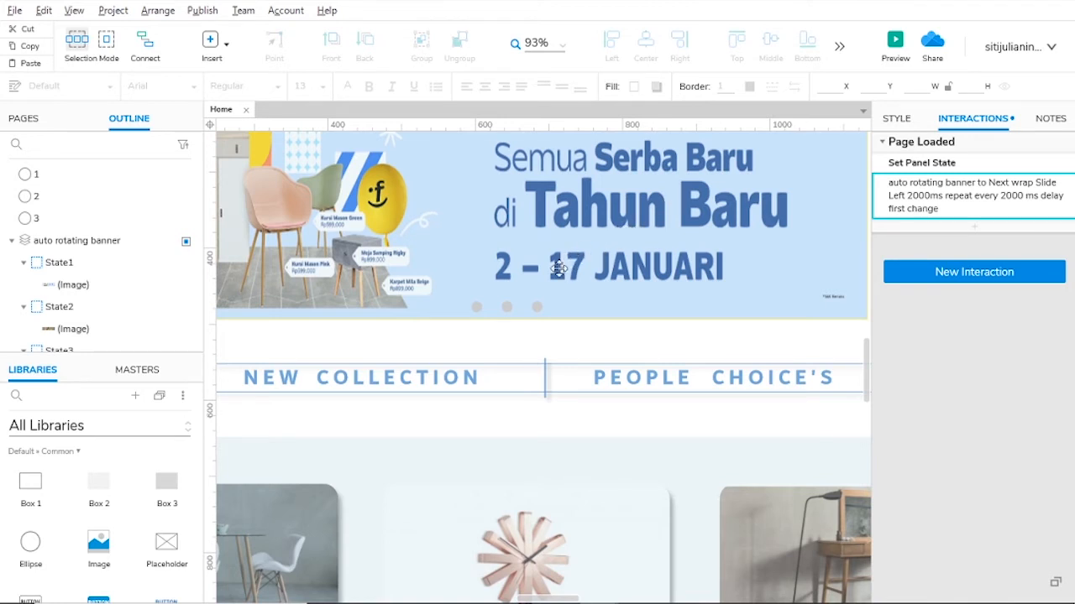
Add a :selected style effect to slide indicator circle 1.
click(475, 307)
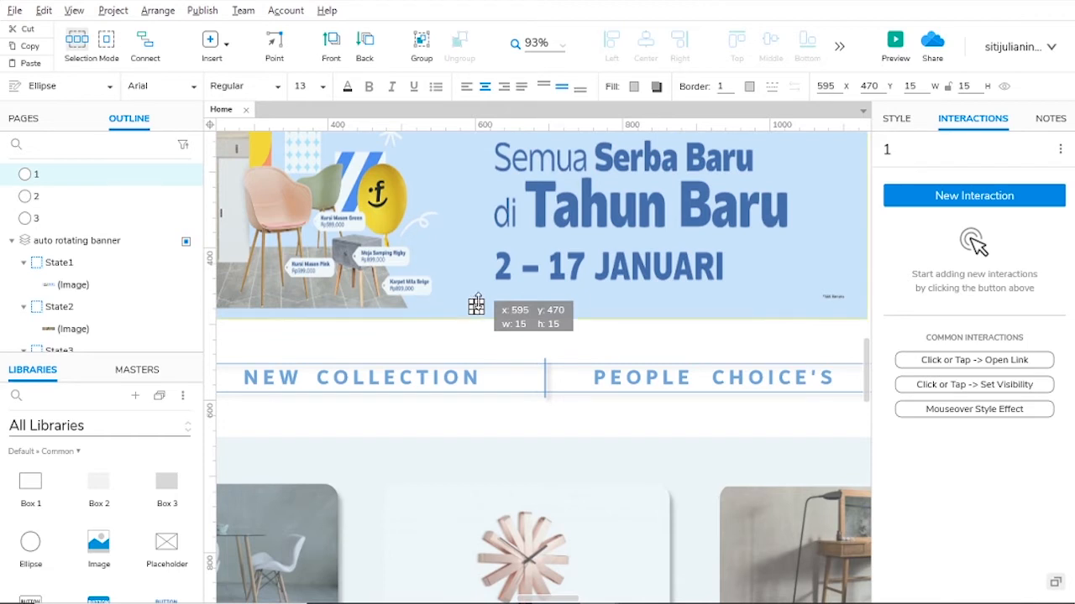
click(508, 307)
click(536, 306)
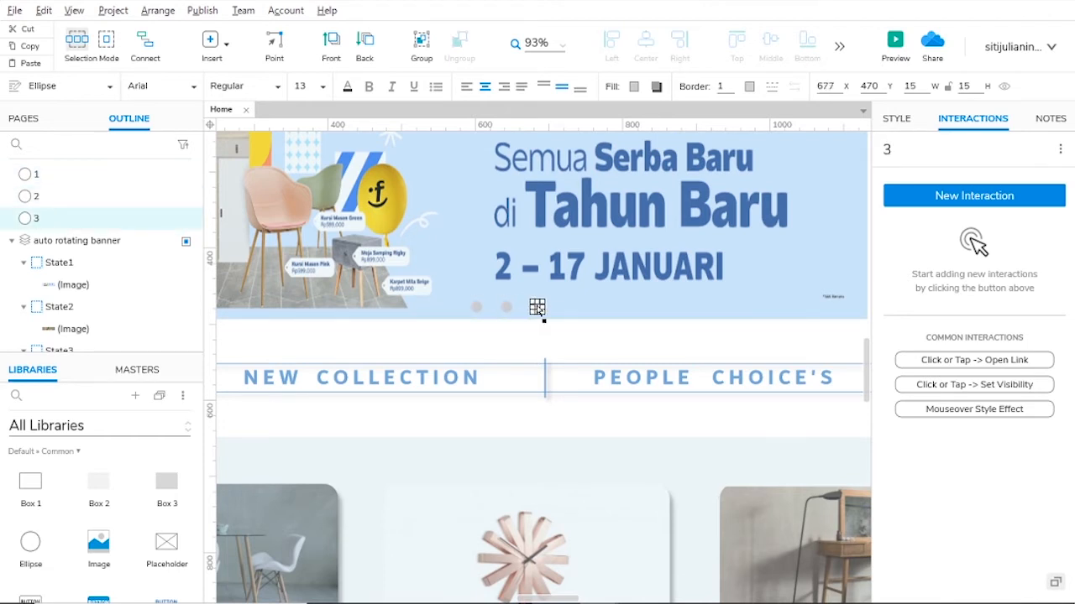
click(476, 307)
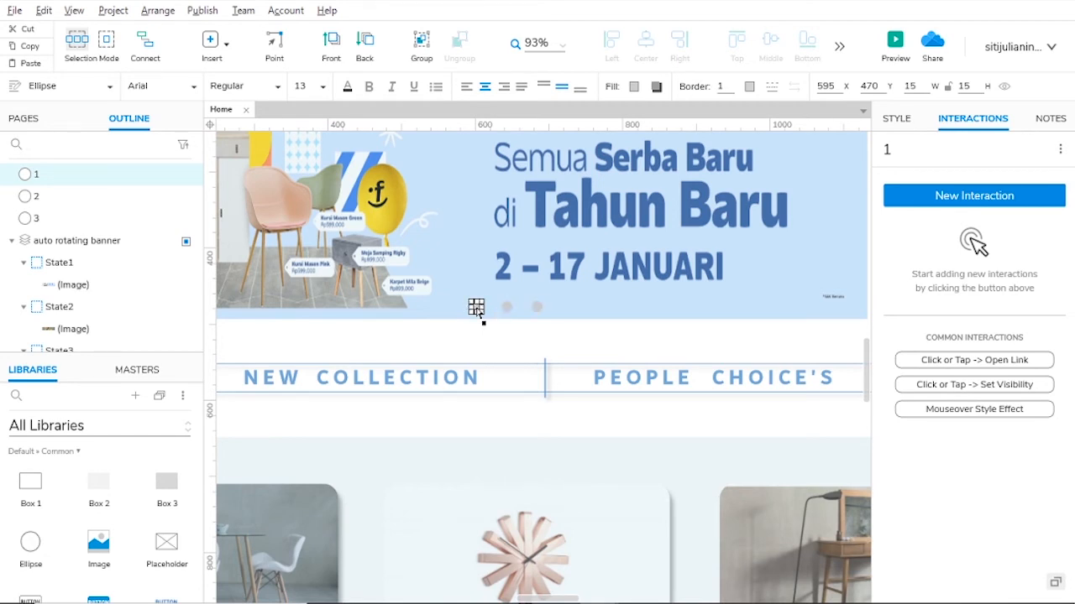
click(924, 197)
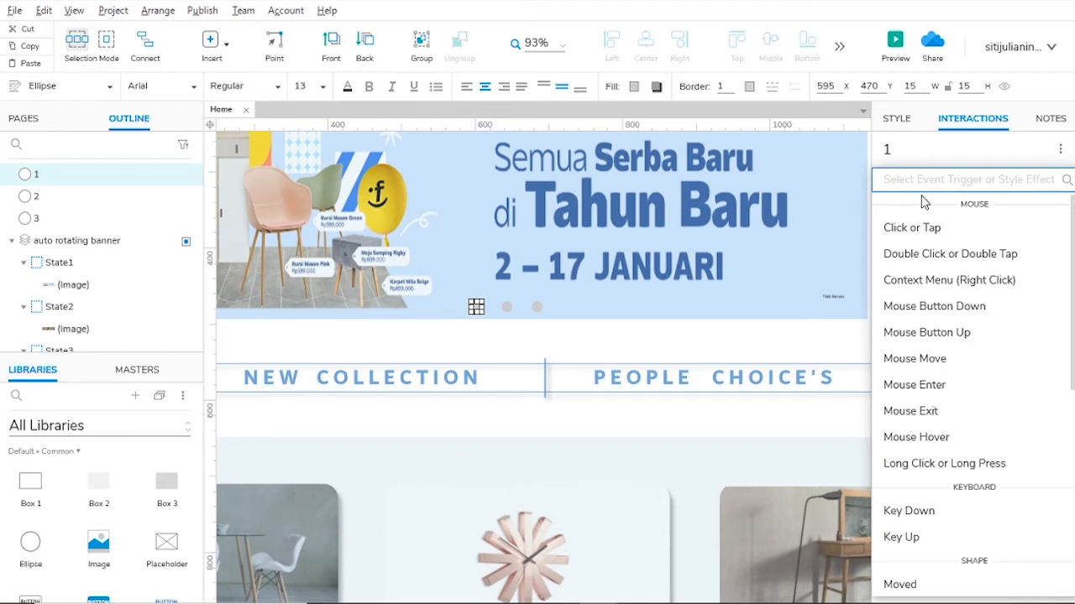
scroll(950, 293, down, 5)
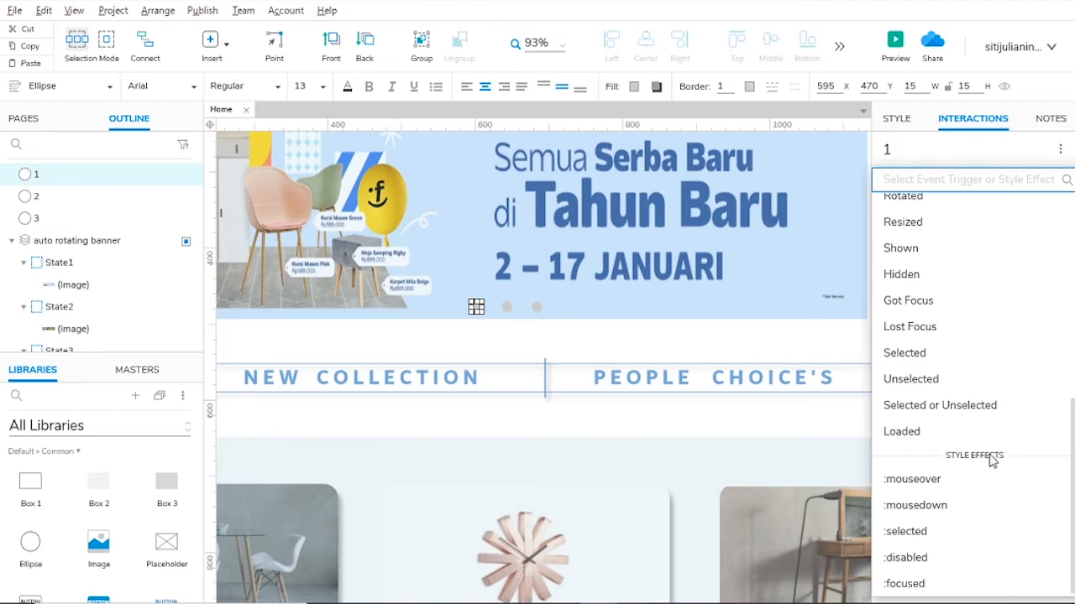
click(907, 538)
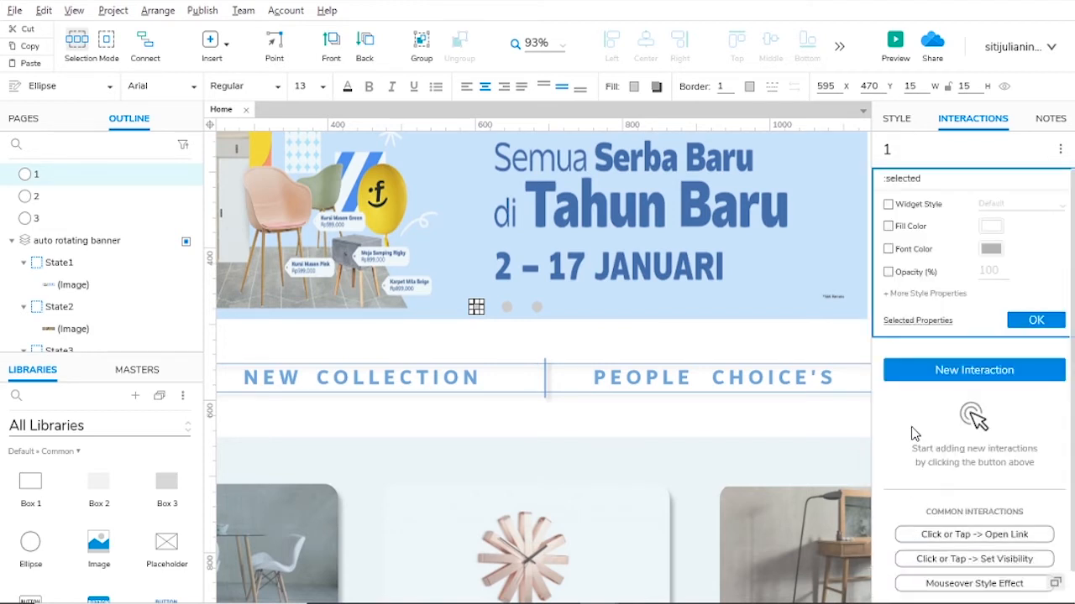
Enable the fill color in circle 1's :selected style and set it to blue #3B7AB2.
click(476, 306)
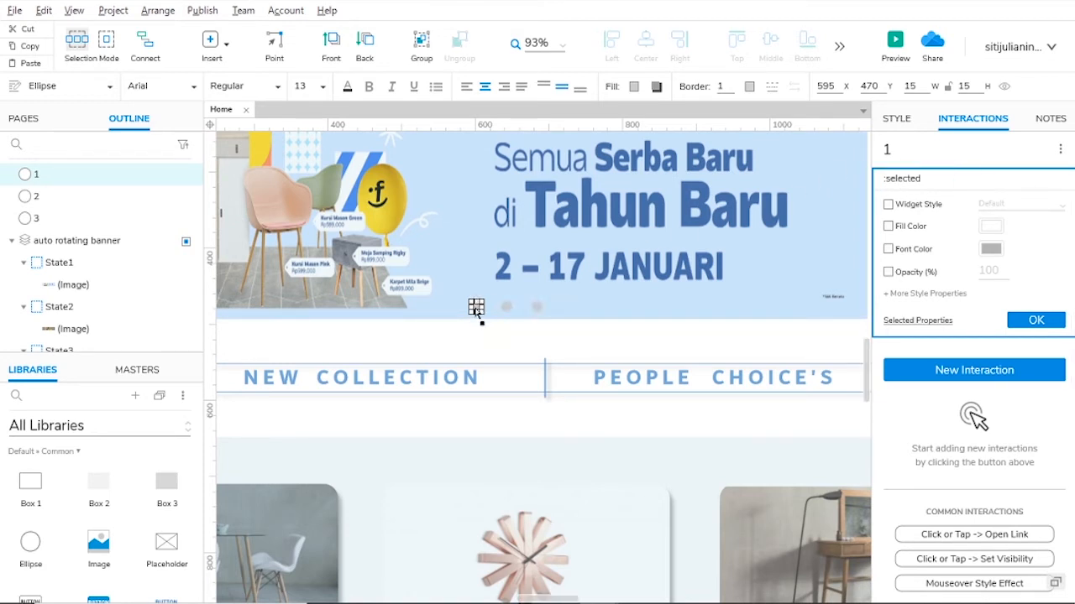
click(887, 227)
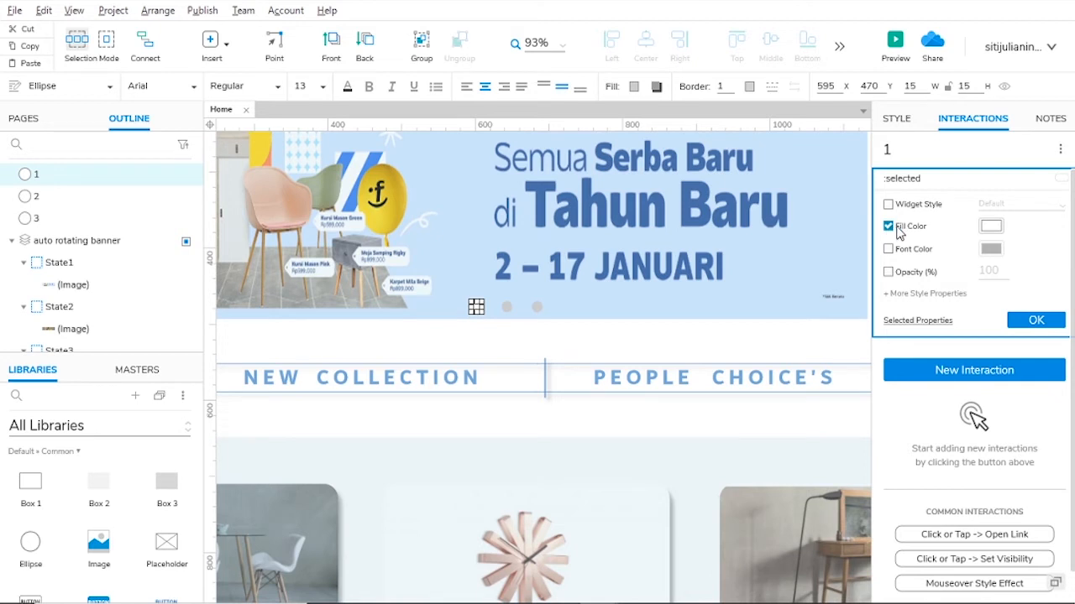
click(986, 229)
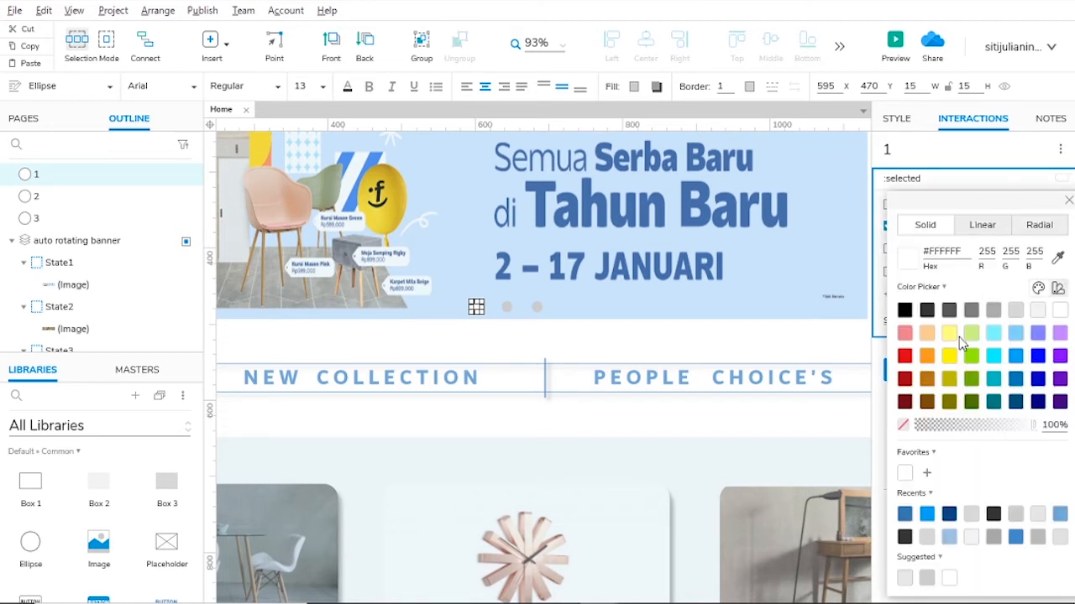
click(904, 515)
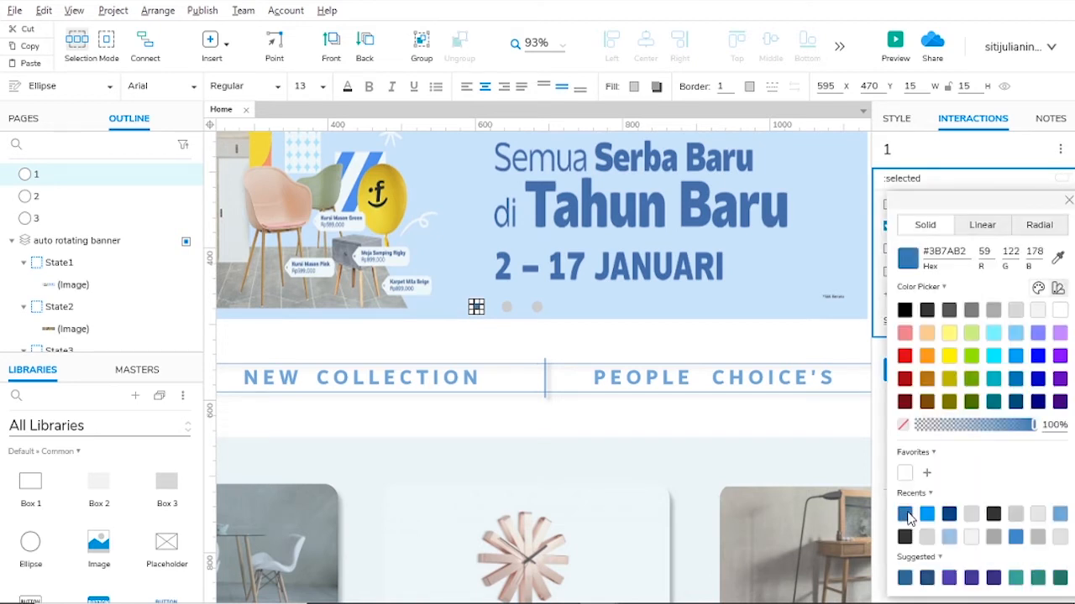
click(1068, 201)
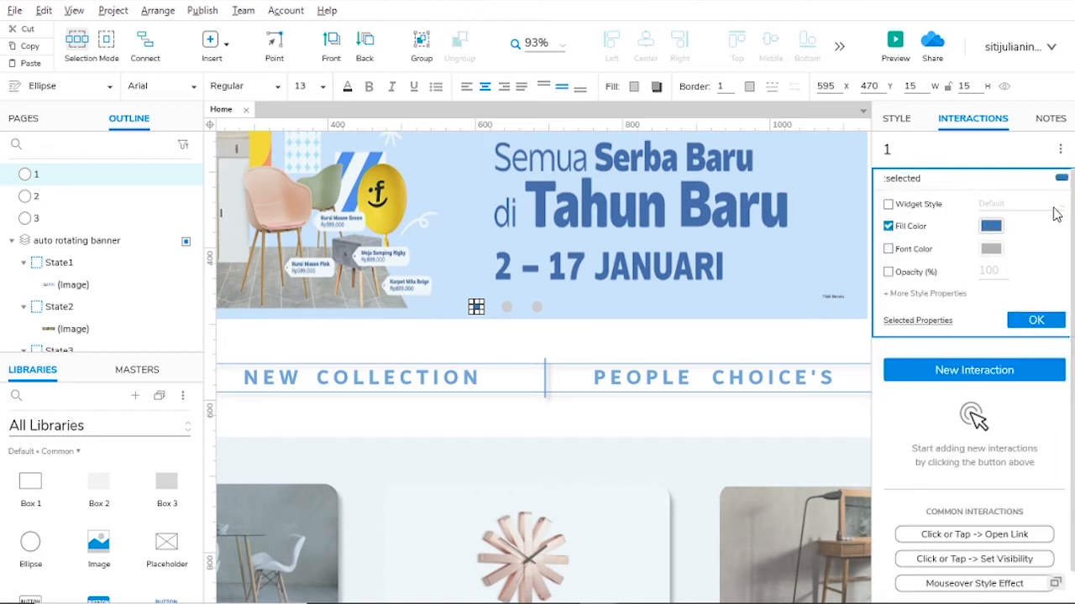
click(1033, 321)
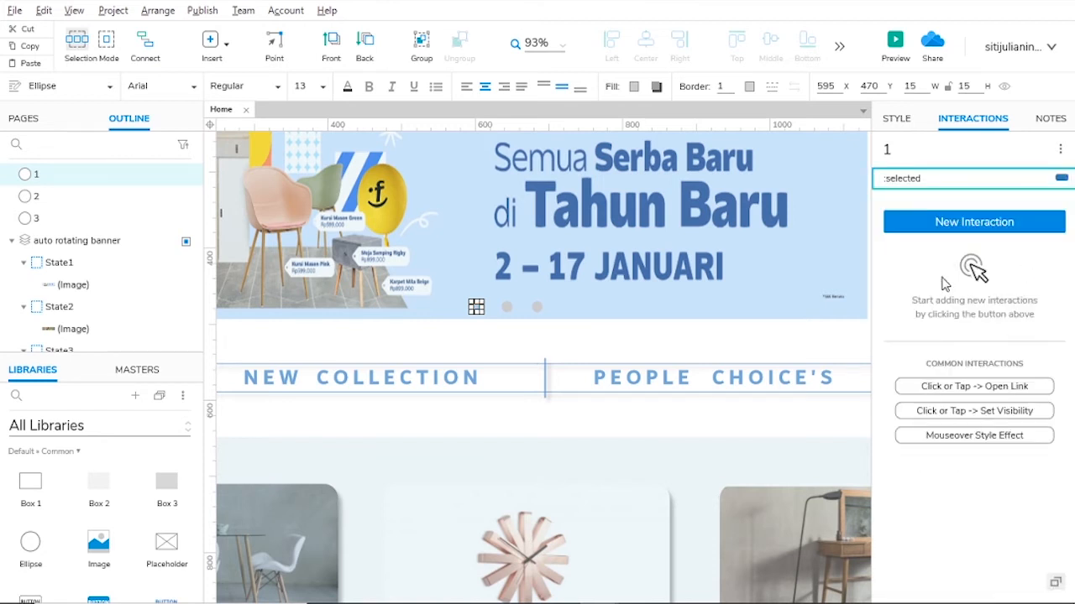
Add a :selected style effect to slide indicator circle 2.
click(506, 307)
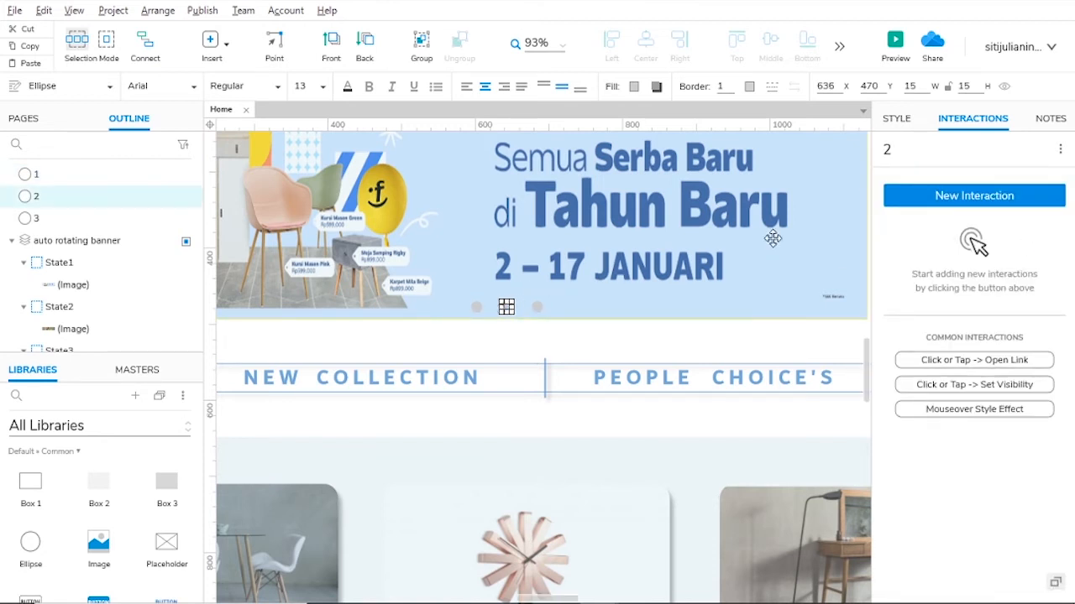
click(936, 195)
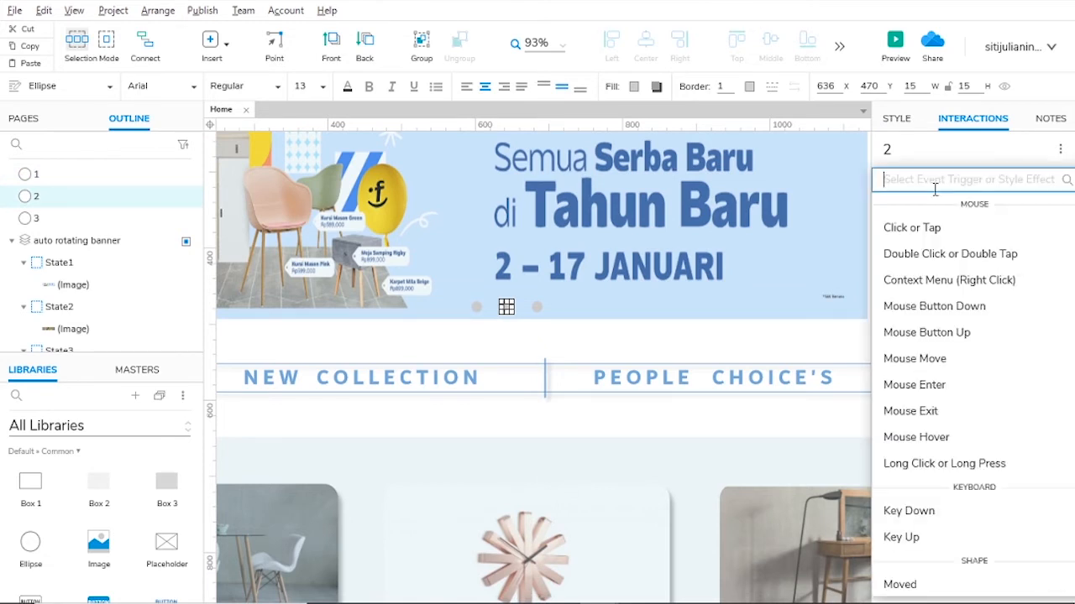
scroll(919, 304, down, 5)
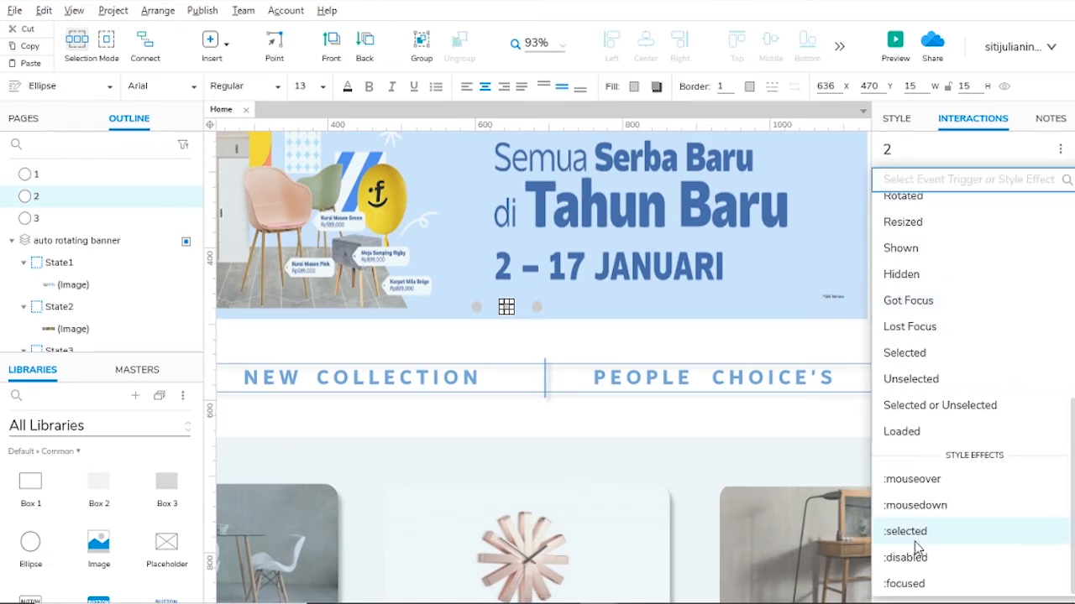
click(914, 533)
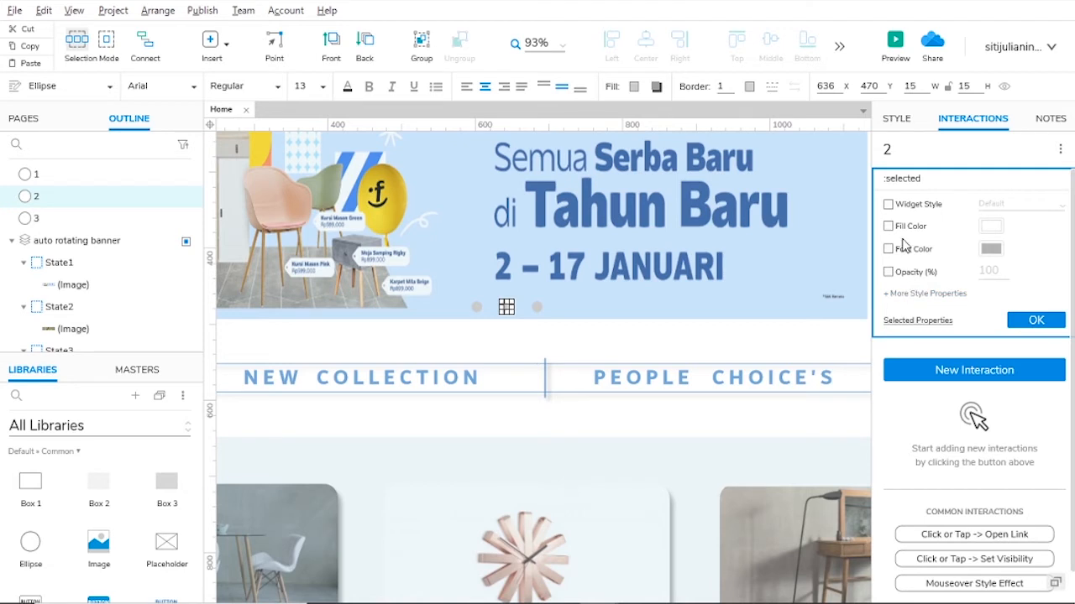
Enable the fill color in circle 2's :selected style, set it to blue #3B7AB2 and confirm the style.
click(888, 227)
click(991, 227)
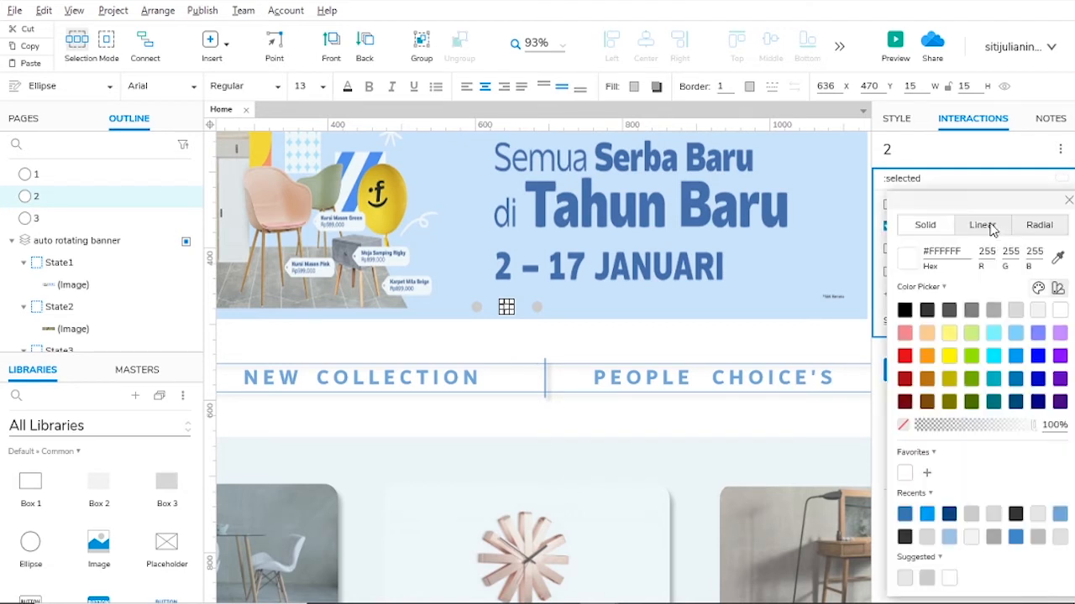
click(905, 515)
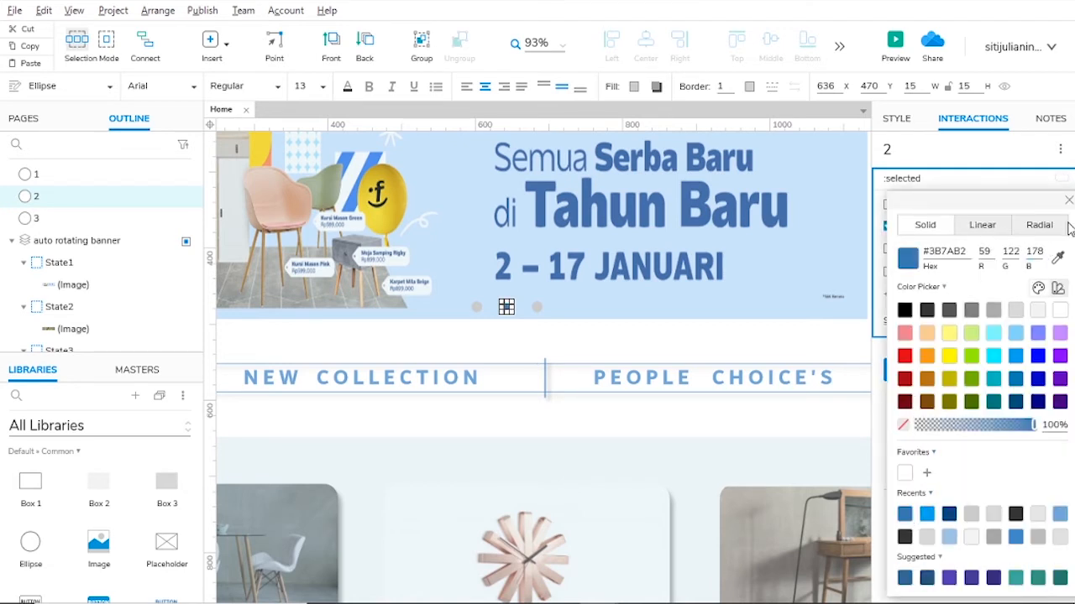
click(1068, 202)
click(1035, 314)
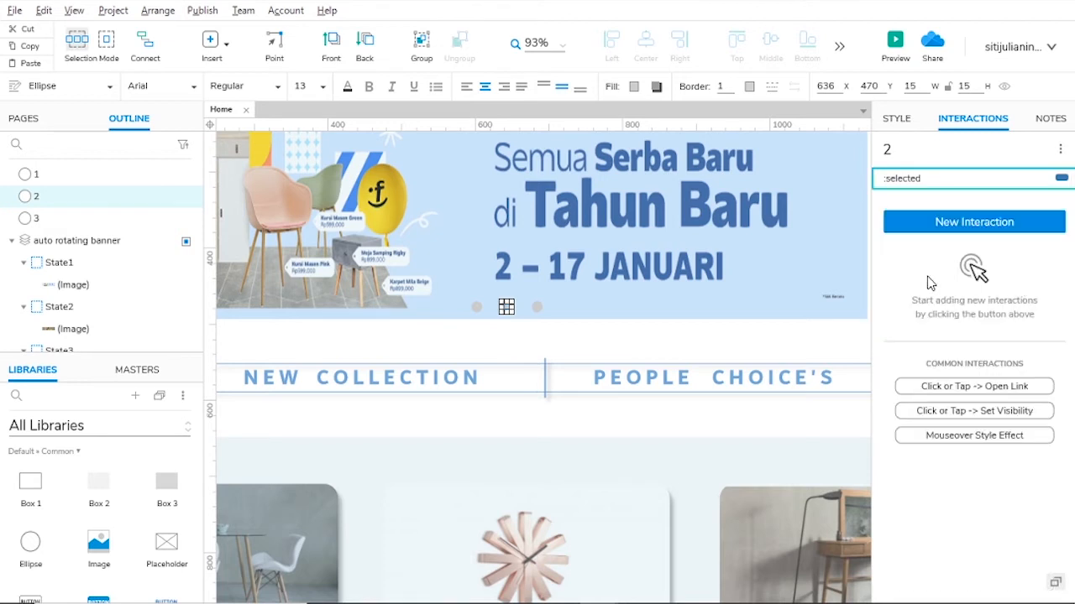
Add a :selected style effect to slide indicator circle 3.
click(537, 307)
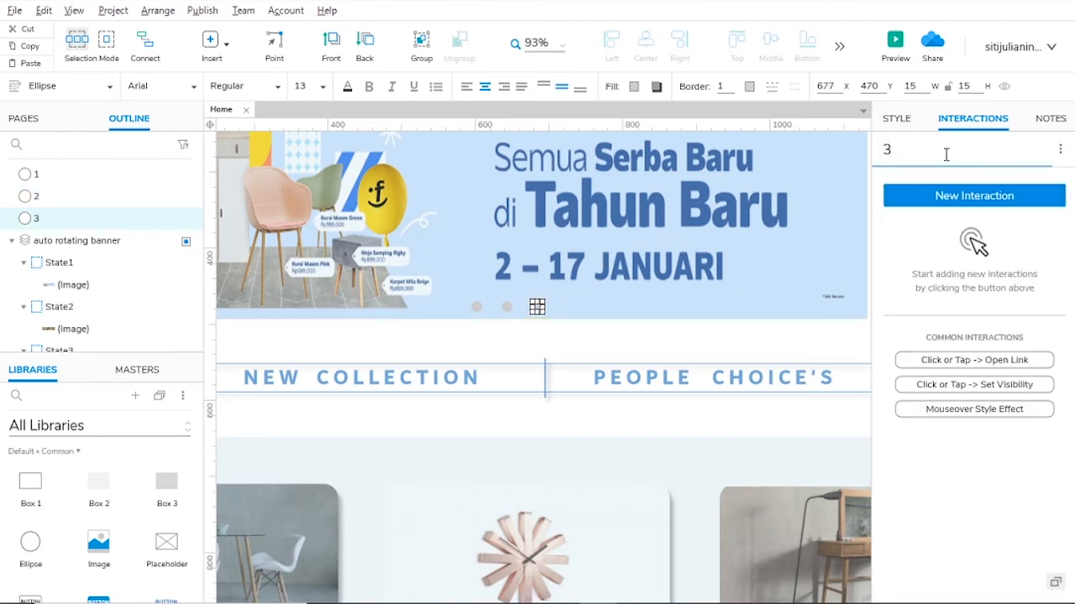
click(932, 196)
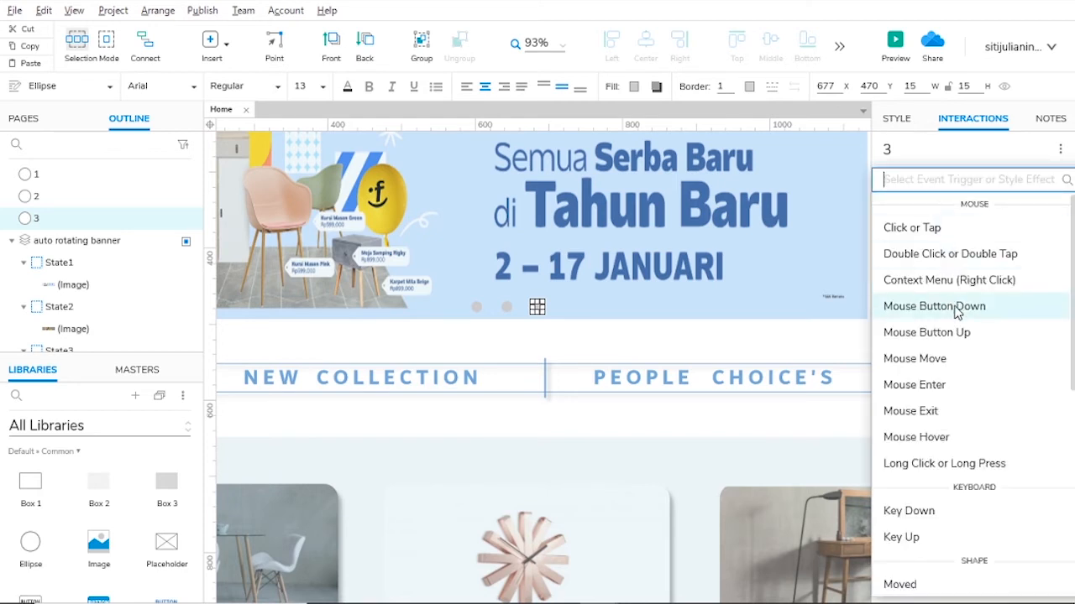
scroll(959, 309, down, 5)
click(915, 531)
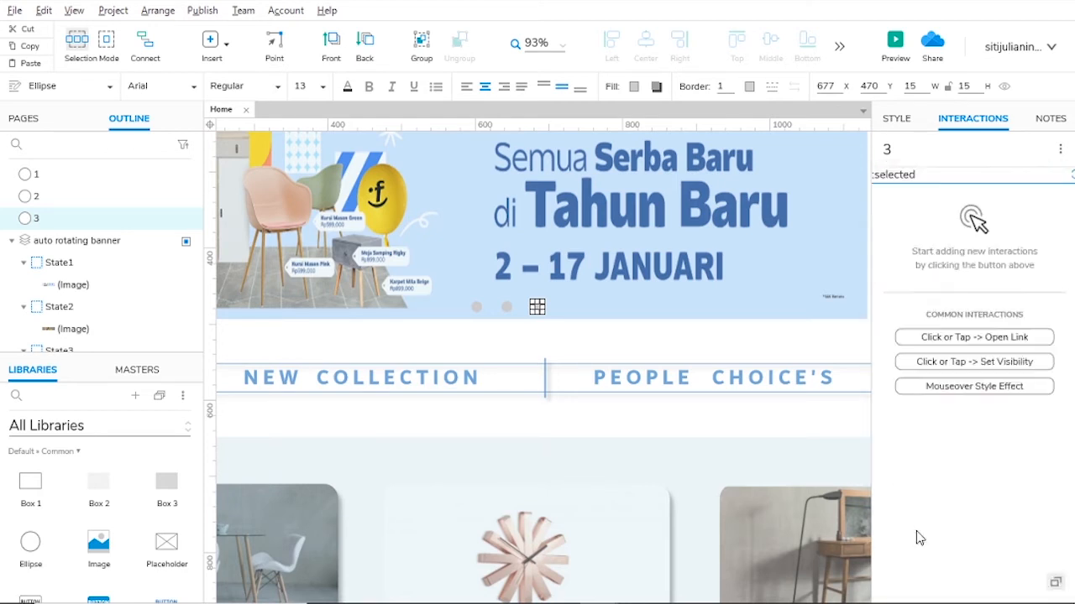
Enable the fill color in circle 3's :selected style, set it to the same recent blue as circle 2 and confirm.
click(889, 228)
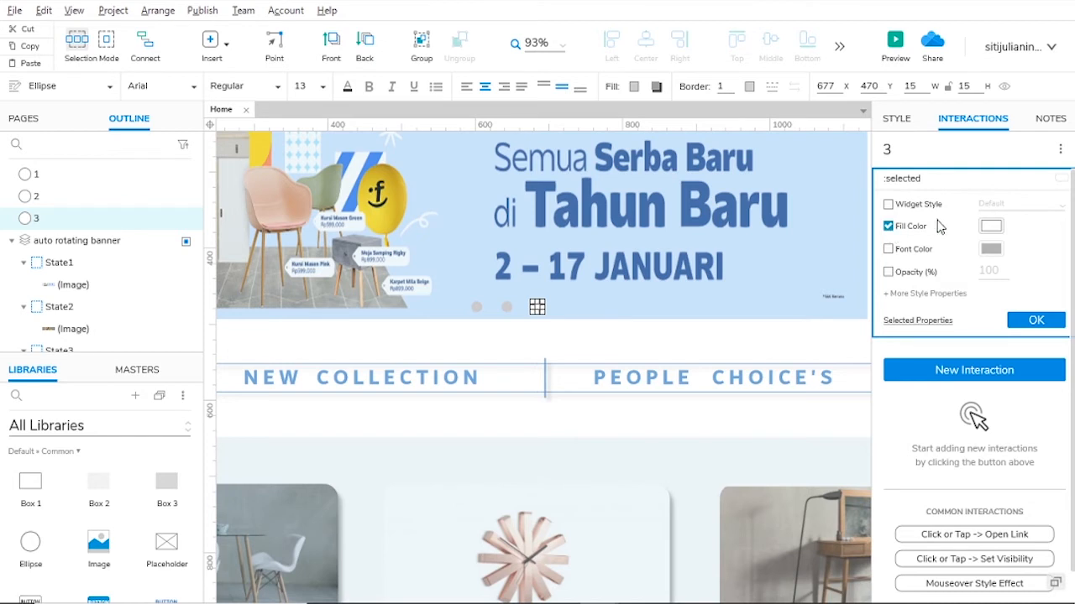
click(977, 228)
click(915, 227)
click(992, 226)
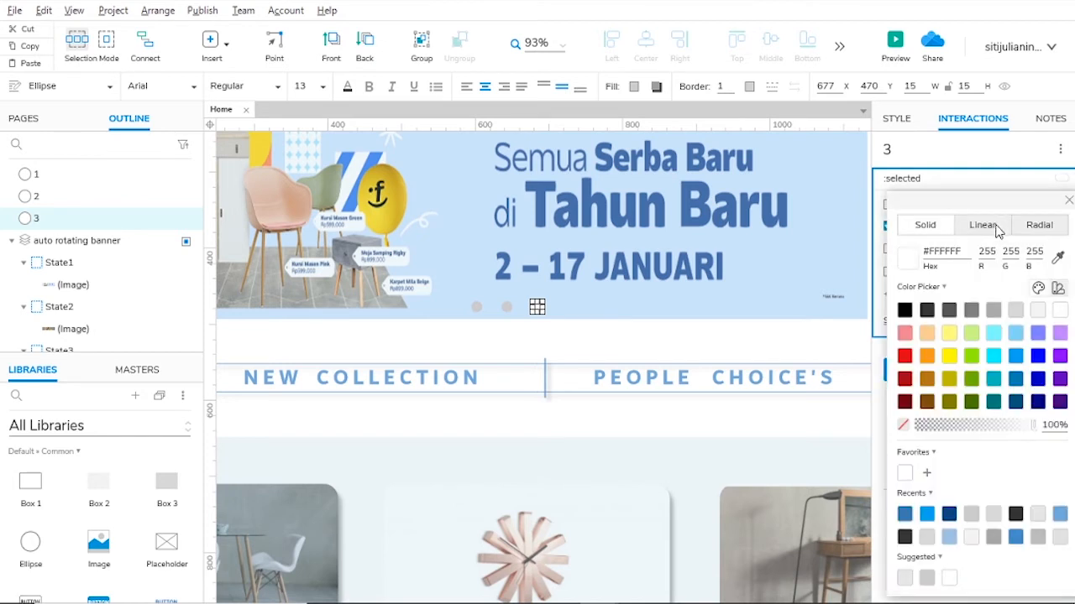
click(905, 514)
click(1068, 205)
click(1040, 323)
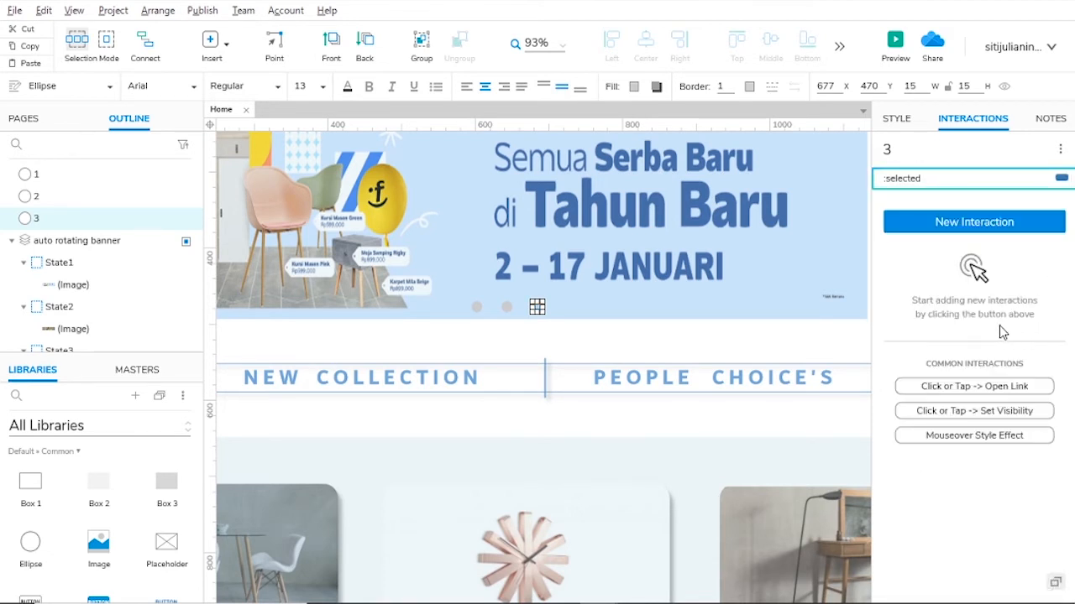
click(476, 306)
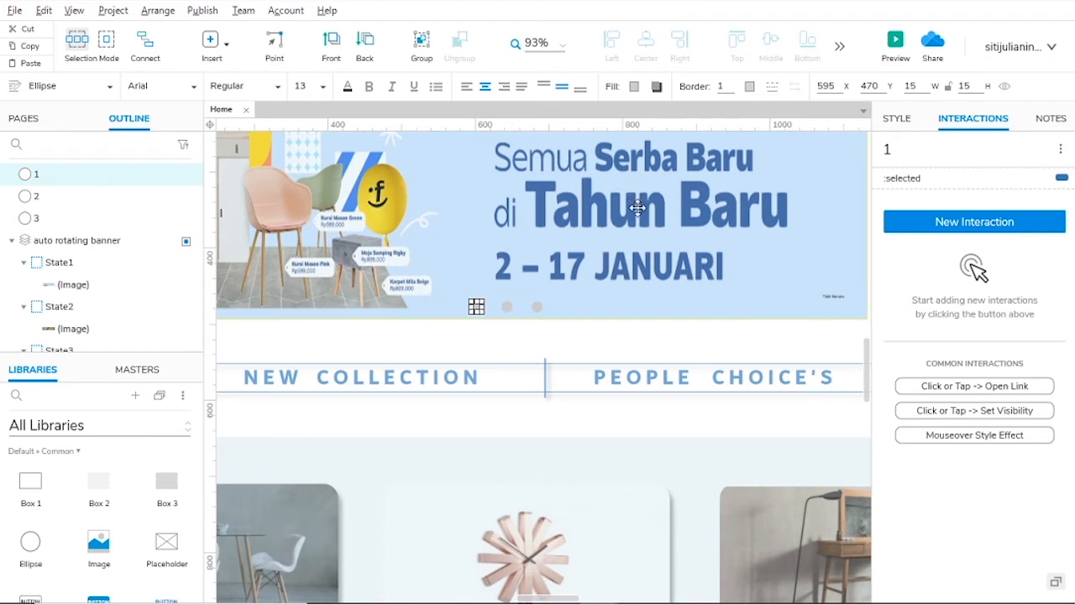
click(506, 306)
click(535, 307)
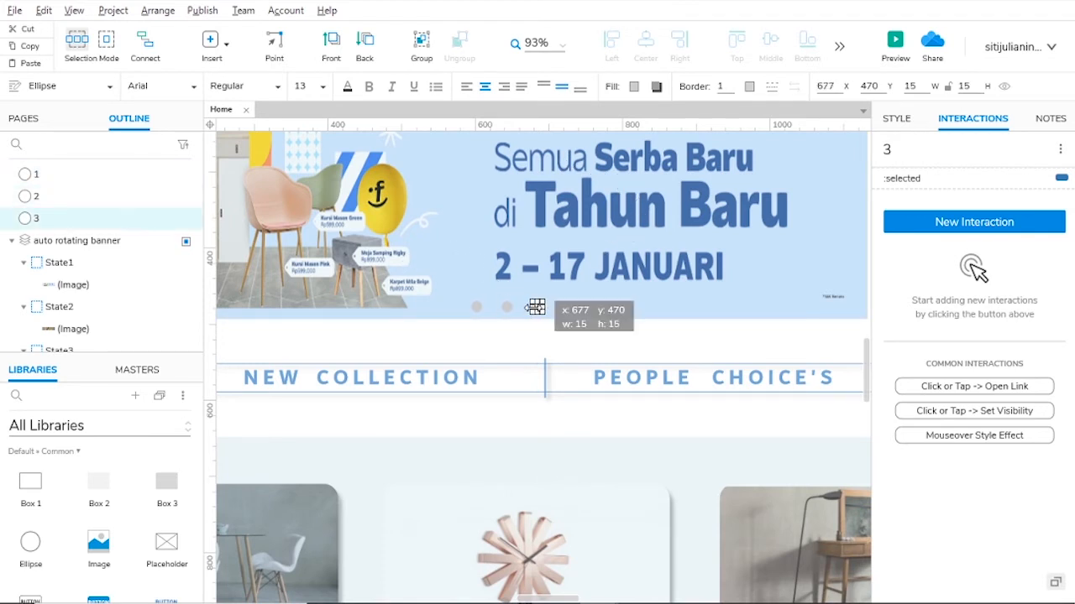
Give circle 1 a Click or Tap interaction that sets the auto rotating banner's panel state to State1.
click(477, 305)
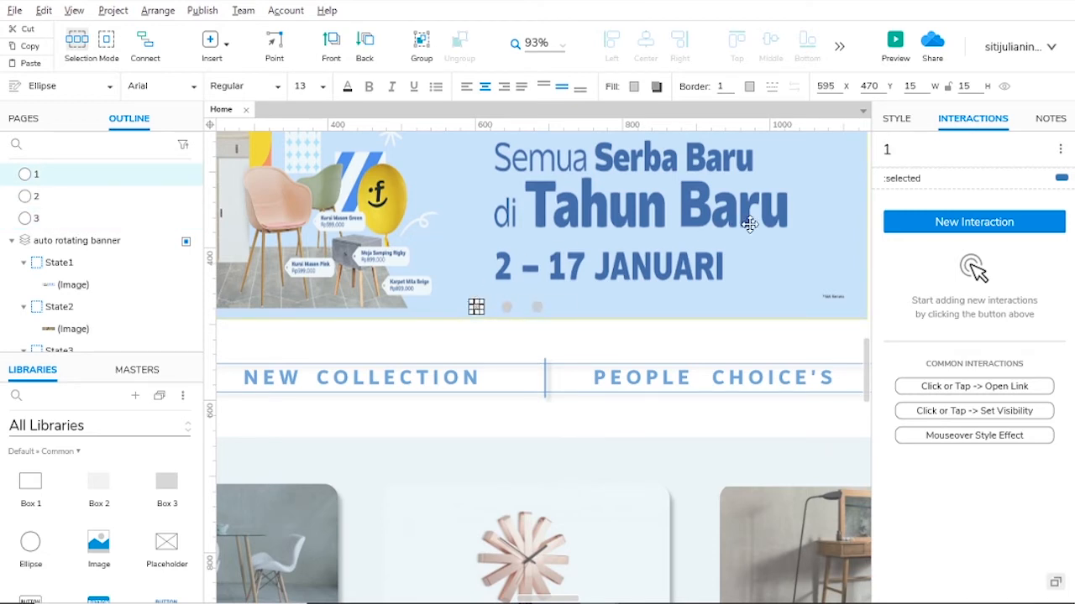
click(895, 225)
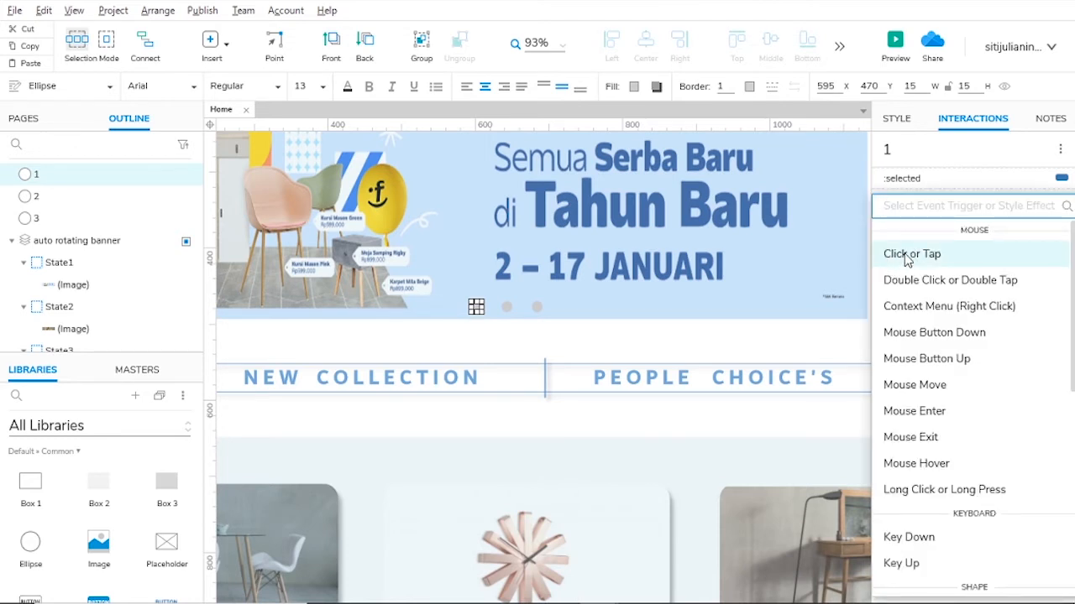
click(928, 256)
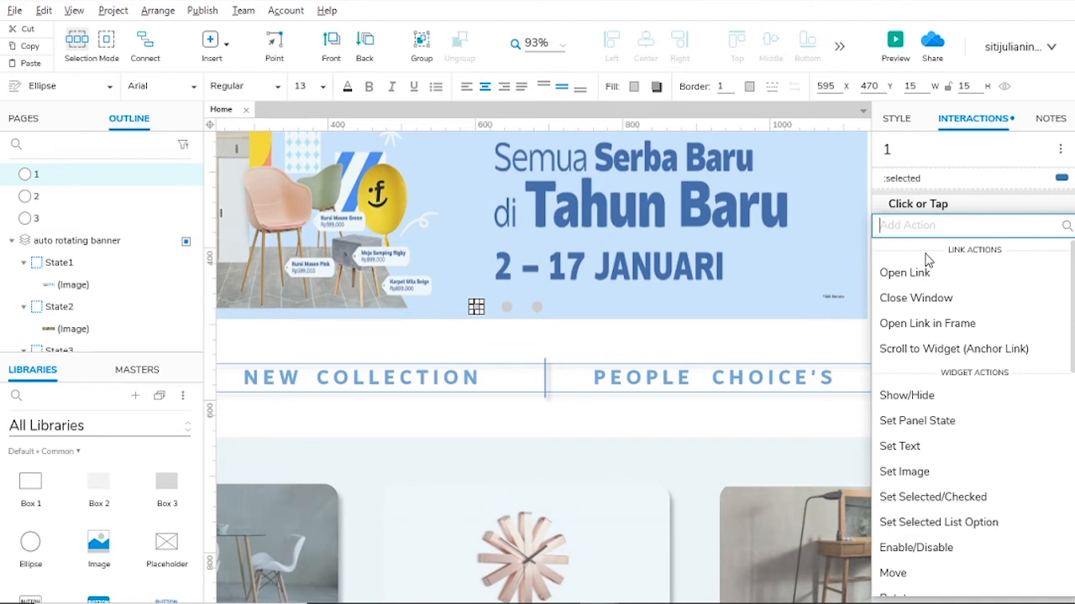
click(937, 426)
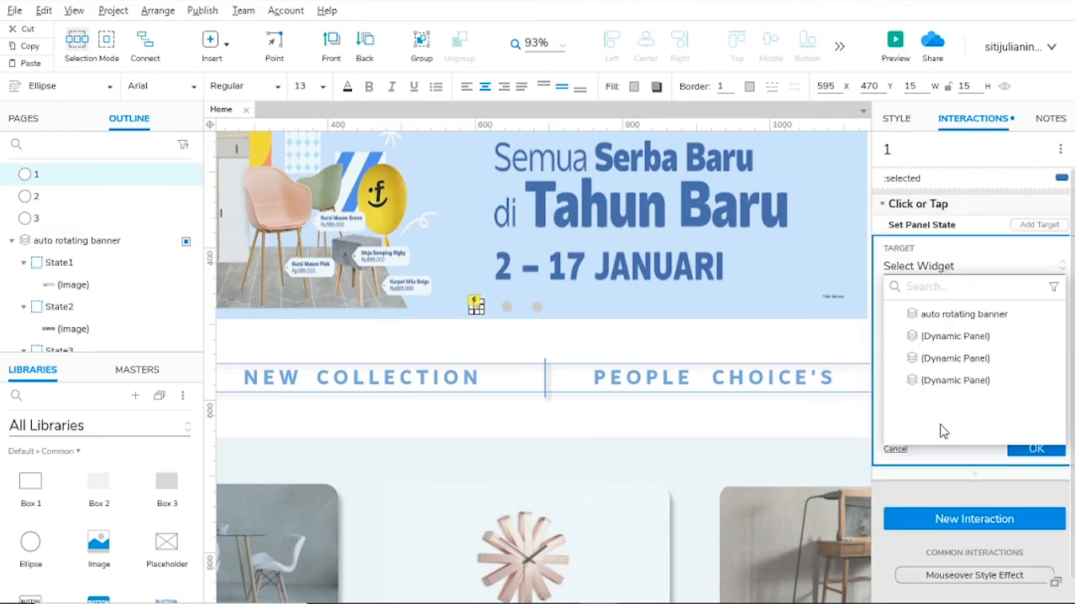
click(977, 317)
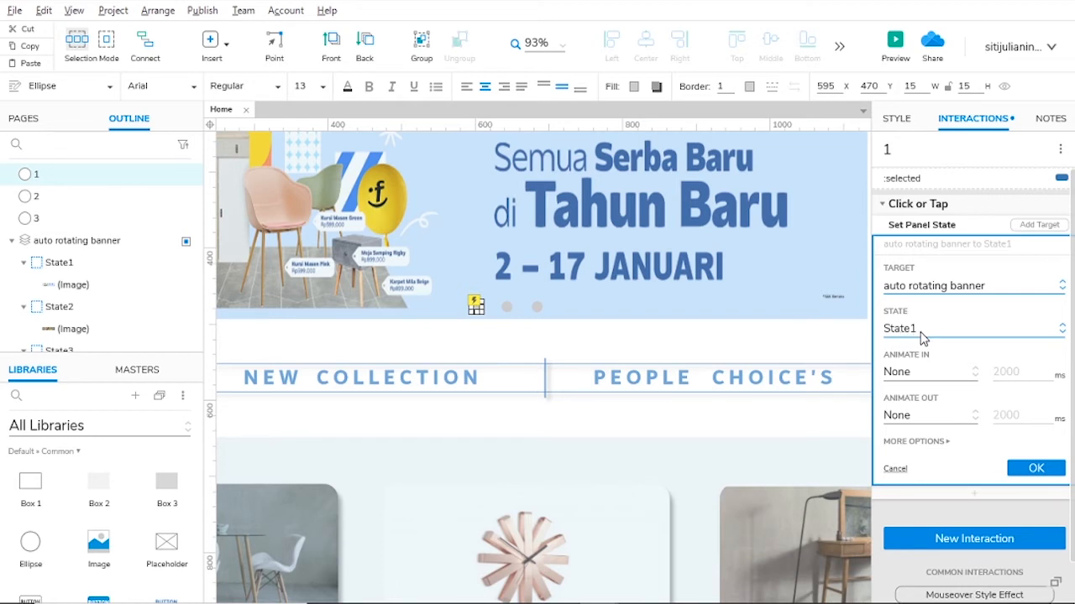
click(1033, 468)
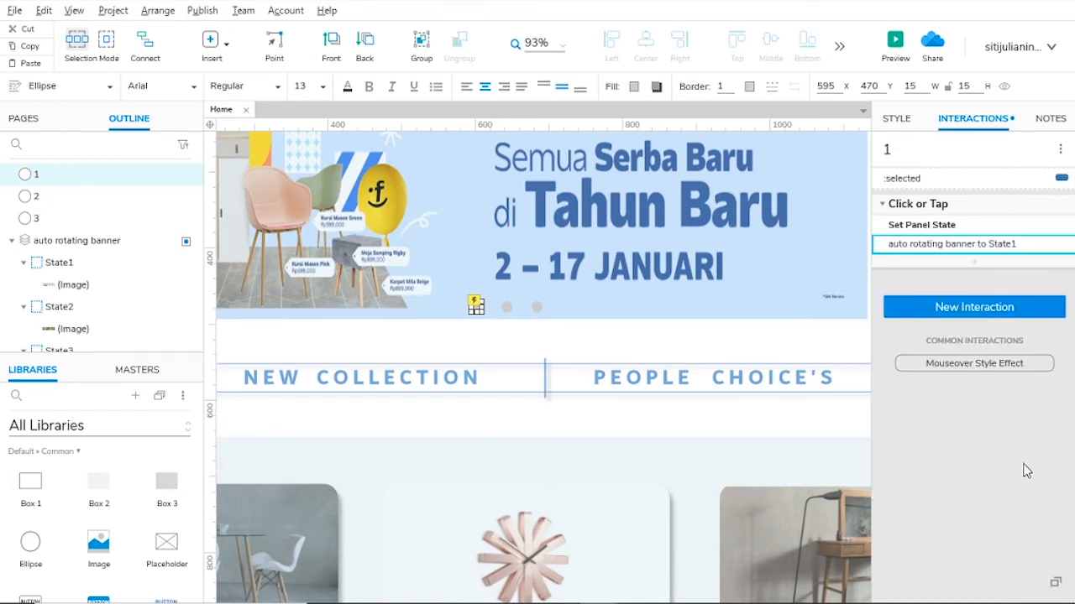
Add a Wait action of 2000 ms after the panel state action in circle 1's Click or Tap interaction.
click(974, 262)
scroll(962, 424, down, 7)
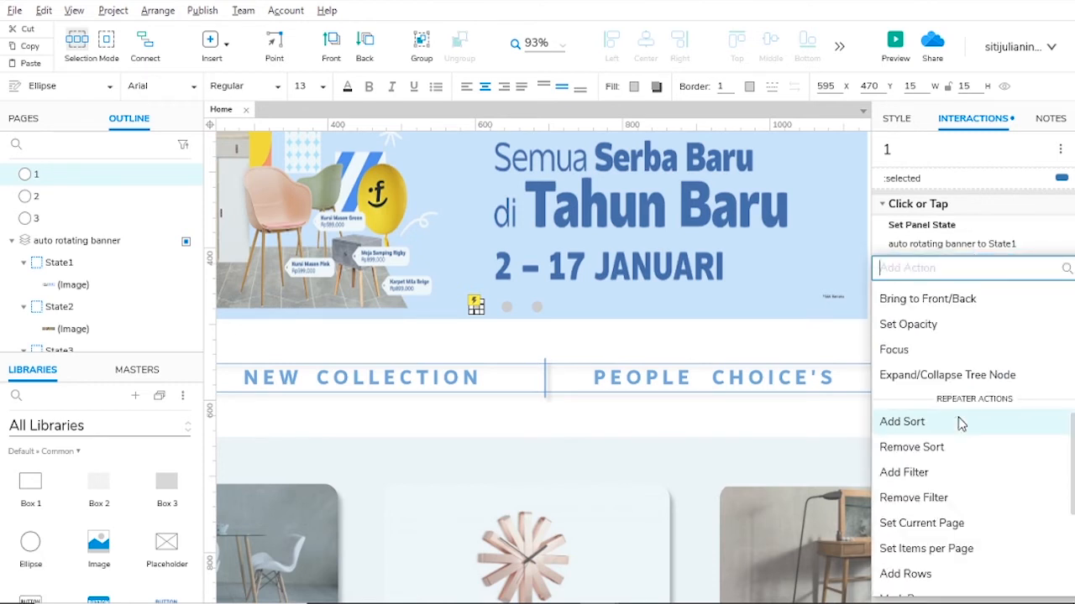
scroll(961, 424, down, 1)
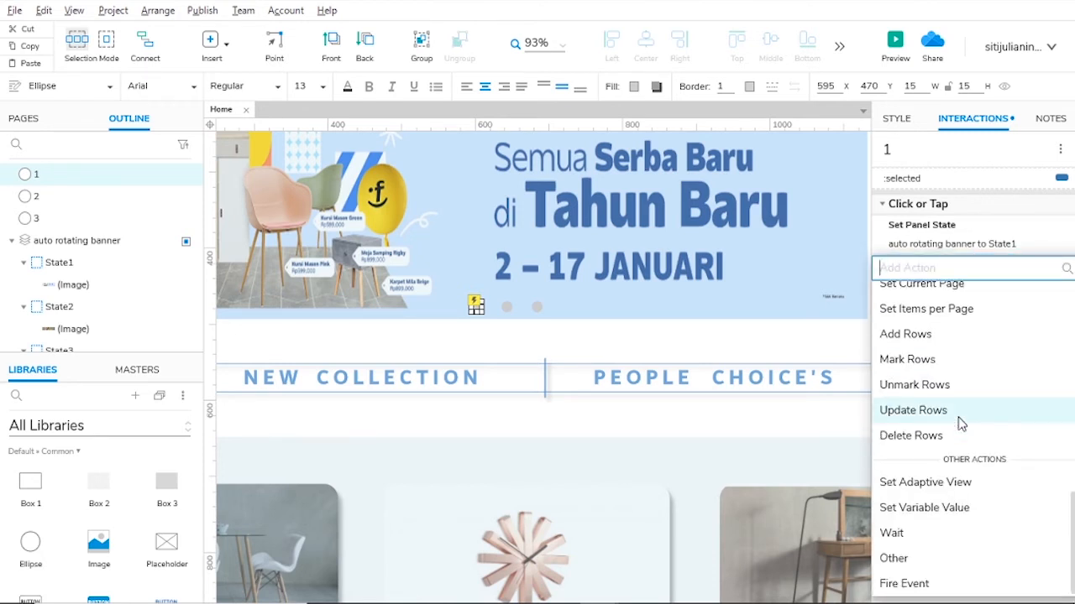
click(914, 541)
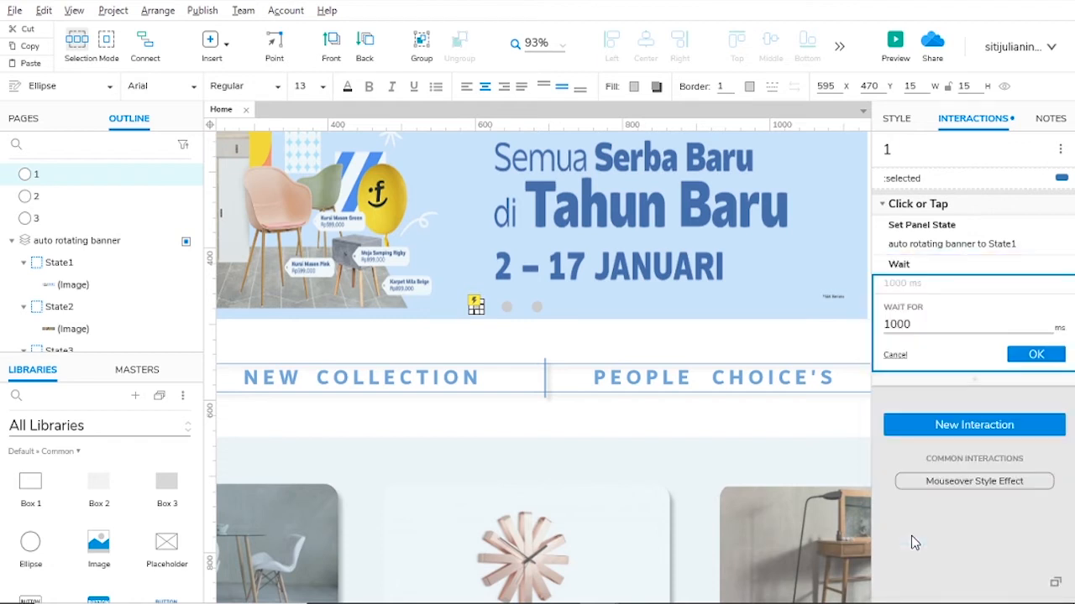
drag(919, 325, 888, 327)
text(2000)
click(1018, 355)
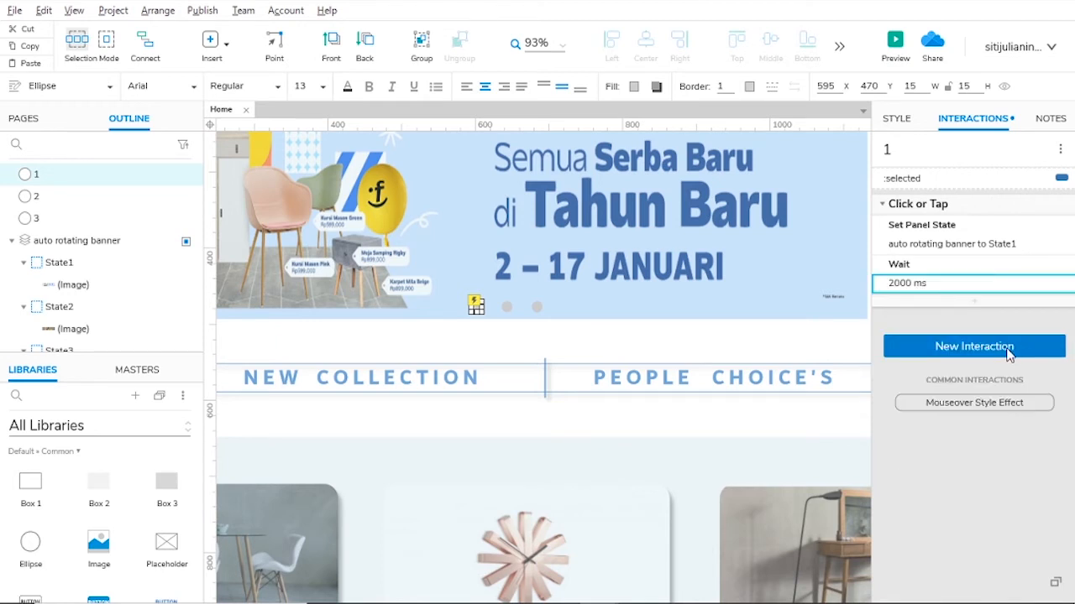
Add a second Set Panel State action after the wait, moving the auto rotating banner to Next and wrapping from last to first.
click(972, 303)
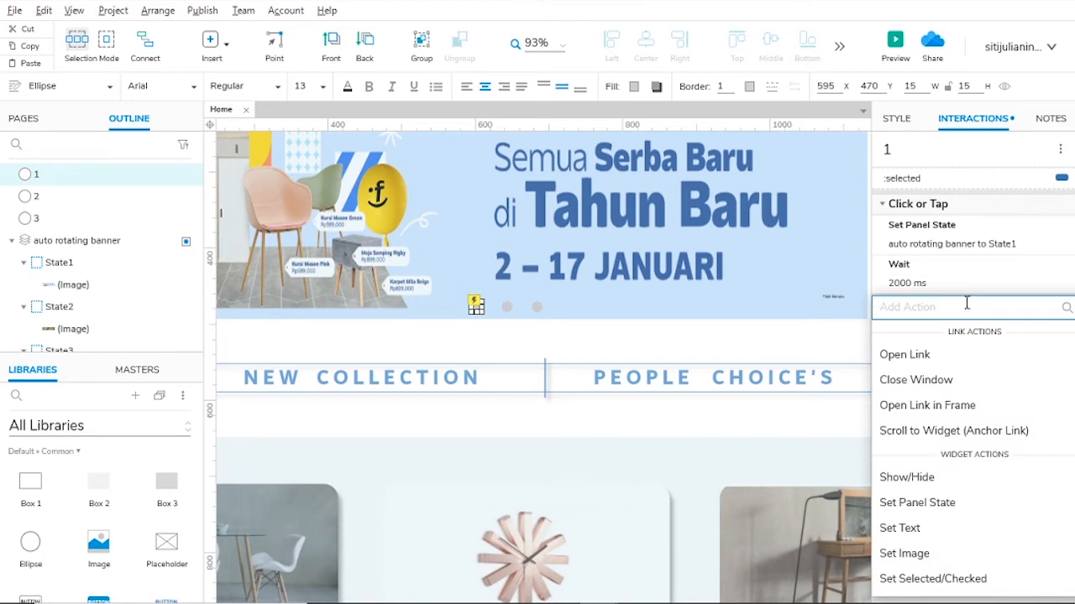
click(917, 502)
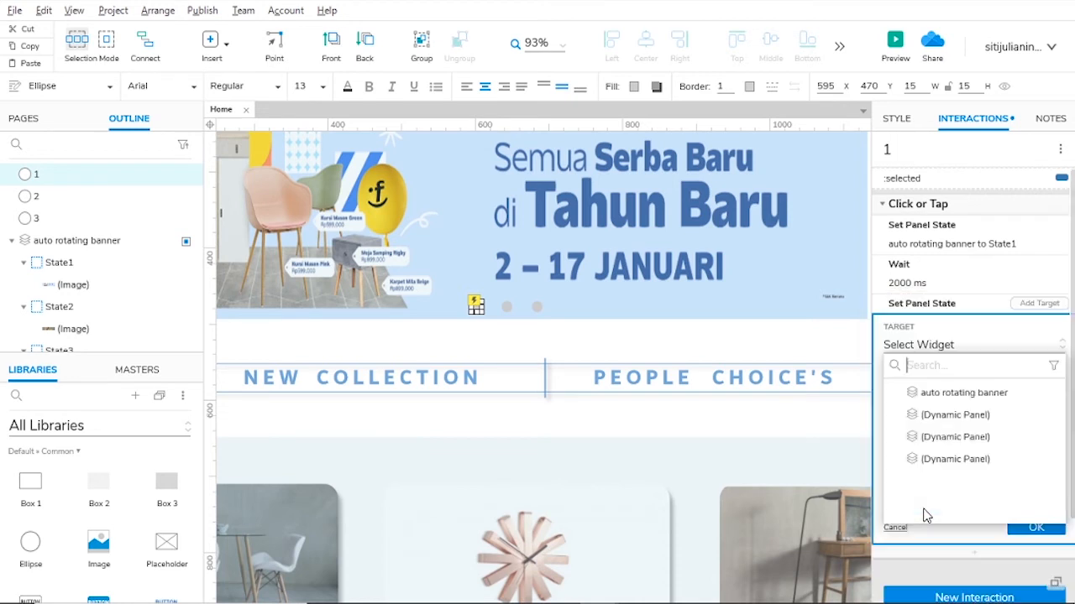
click(956, 394)
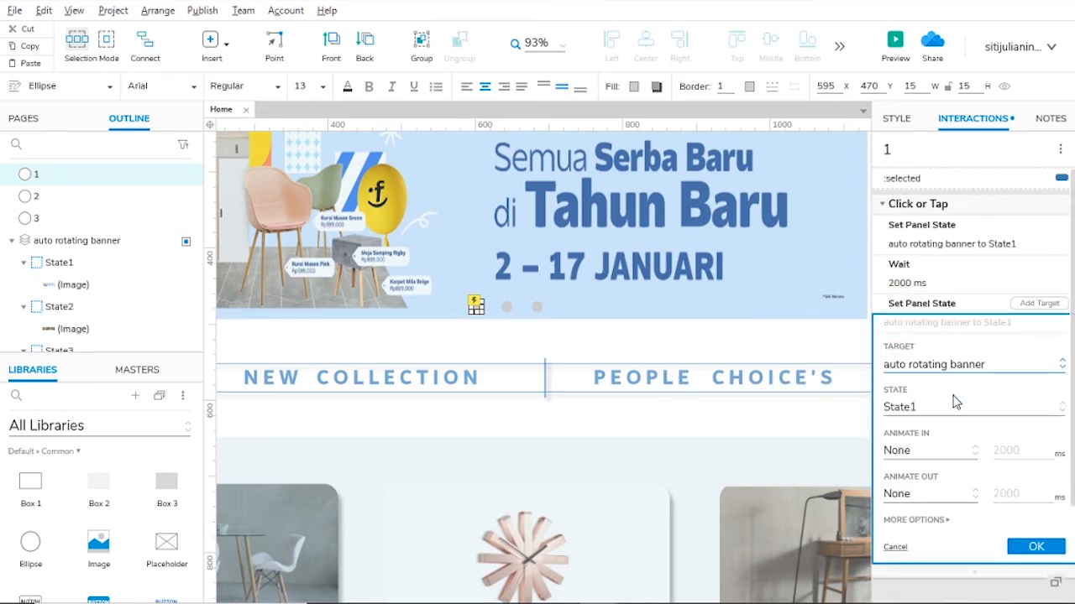
click(927, 410)
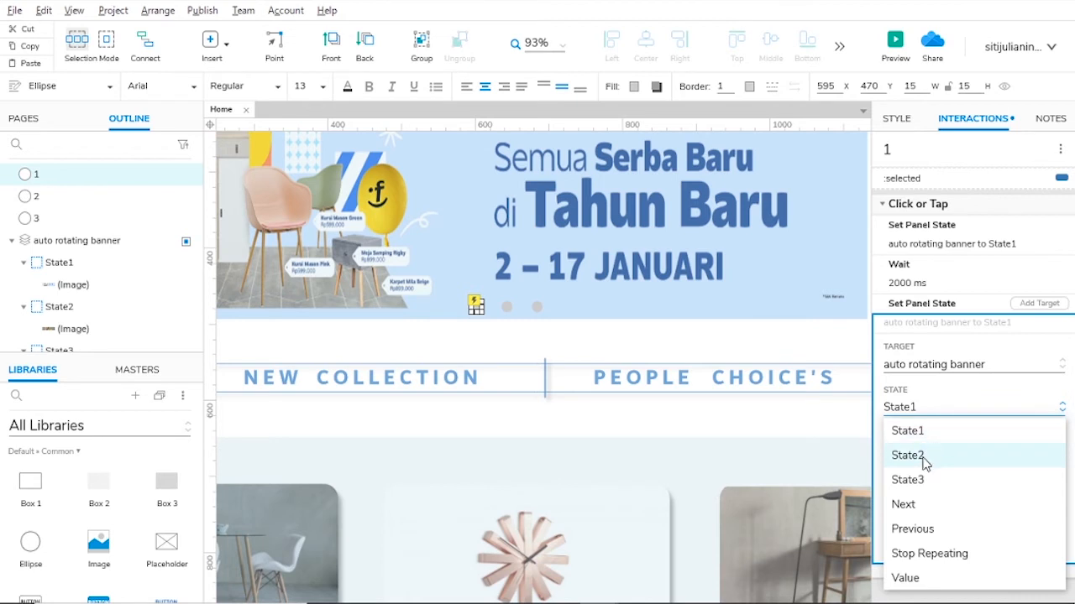
click(923, 513)
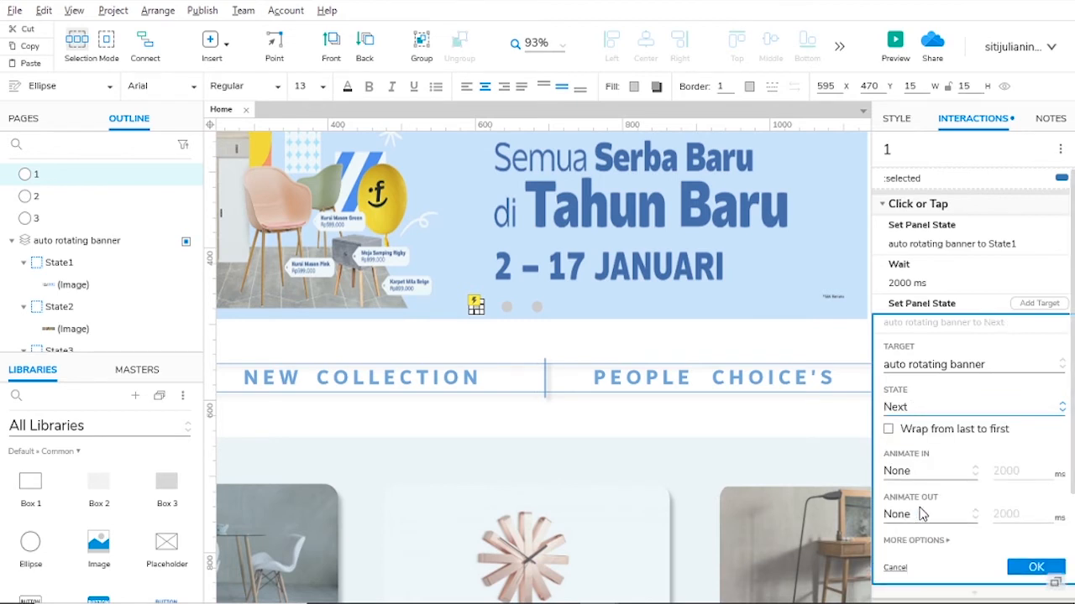
click(889, 429)
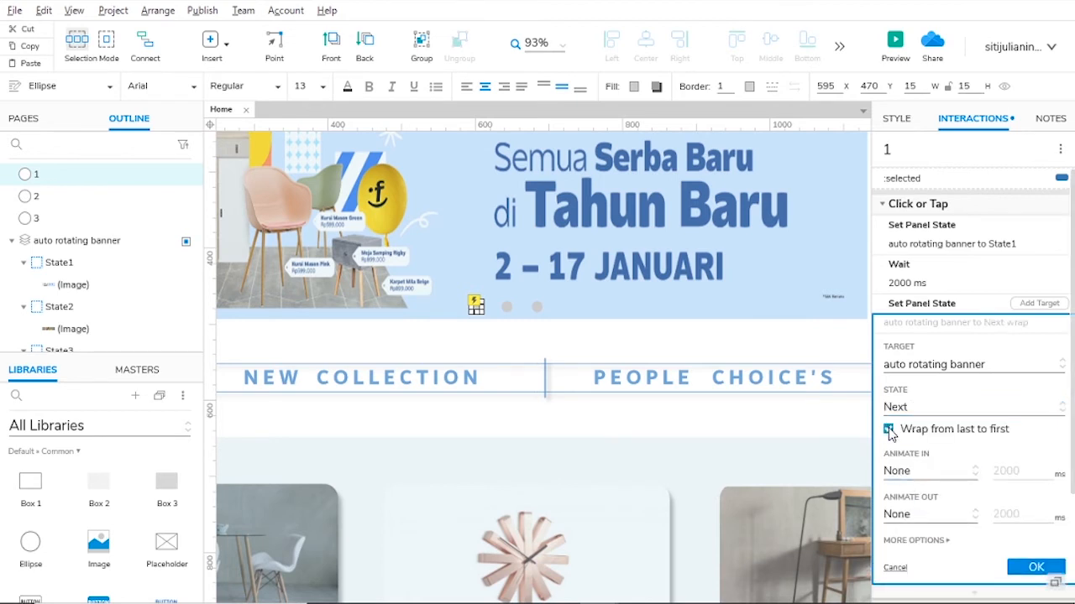
Set the animation of circle 1's Next panel state action to Slide Left at 2000 ms, both in and out.
scroll(918, 403, down, 2)
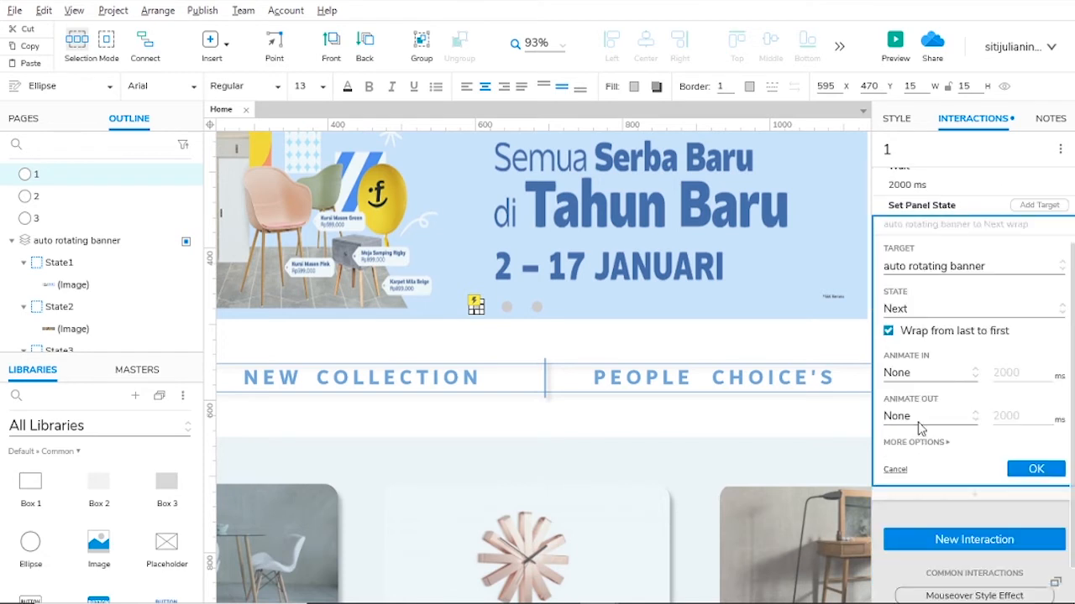
click(918, 369)
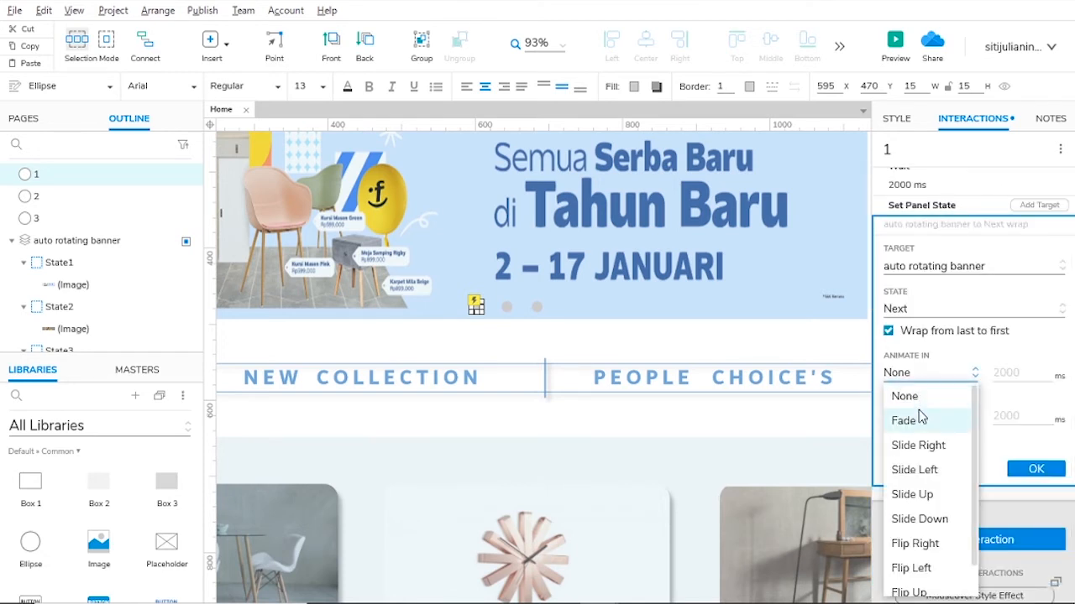
click(918, 470)
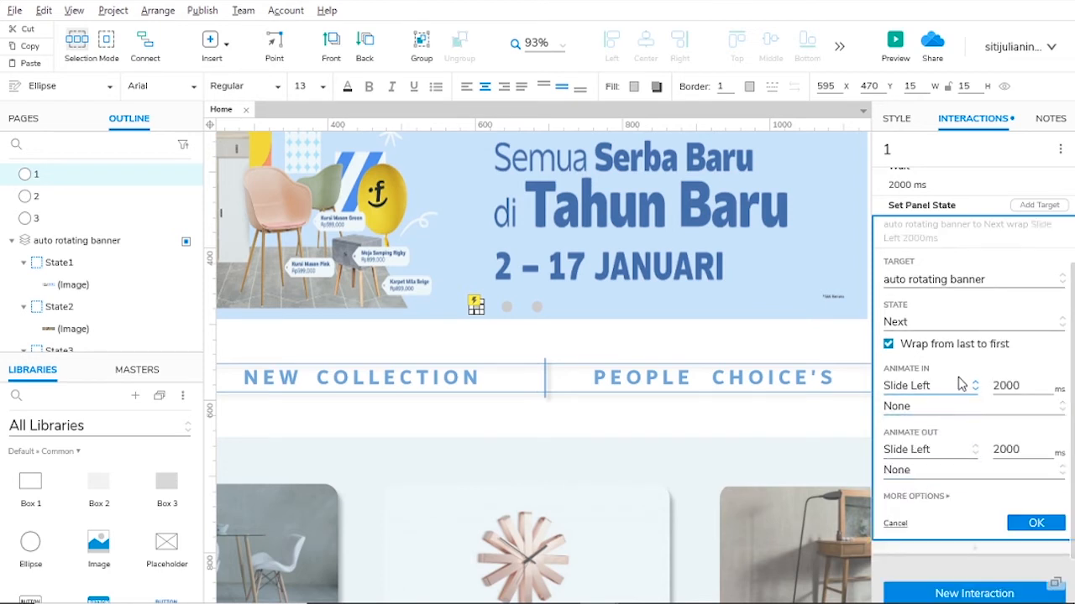
double_click(1004, 385)
double_click(1007, 452)
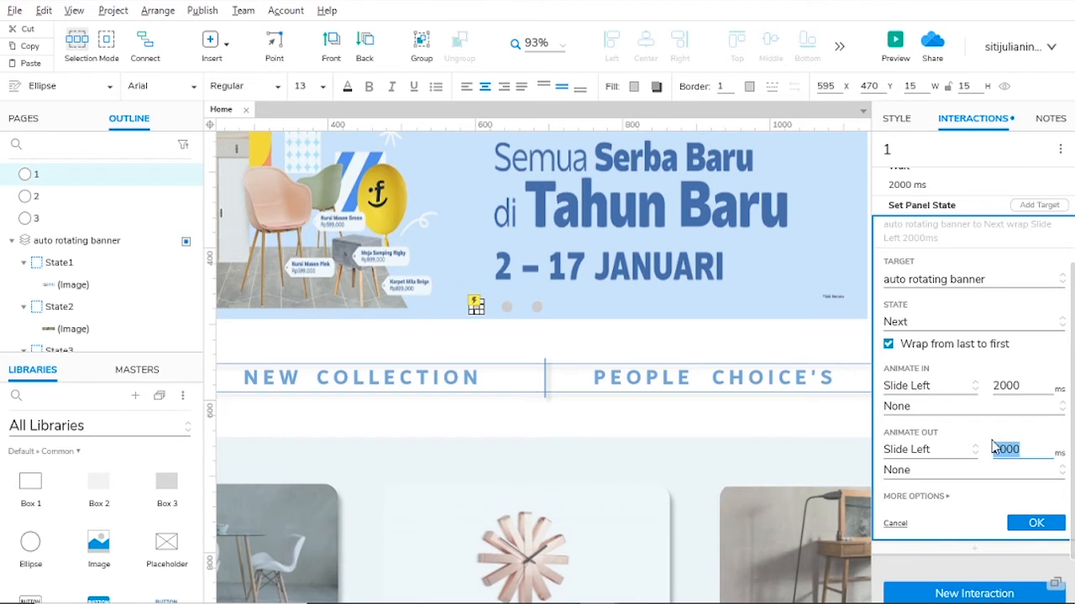
Make circle 1's Next panel state action repeat every 2000 ms with the first state change delayed, and confirm it.
scroll(966, 437, down, 1)
click(908, 402)
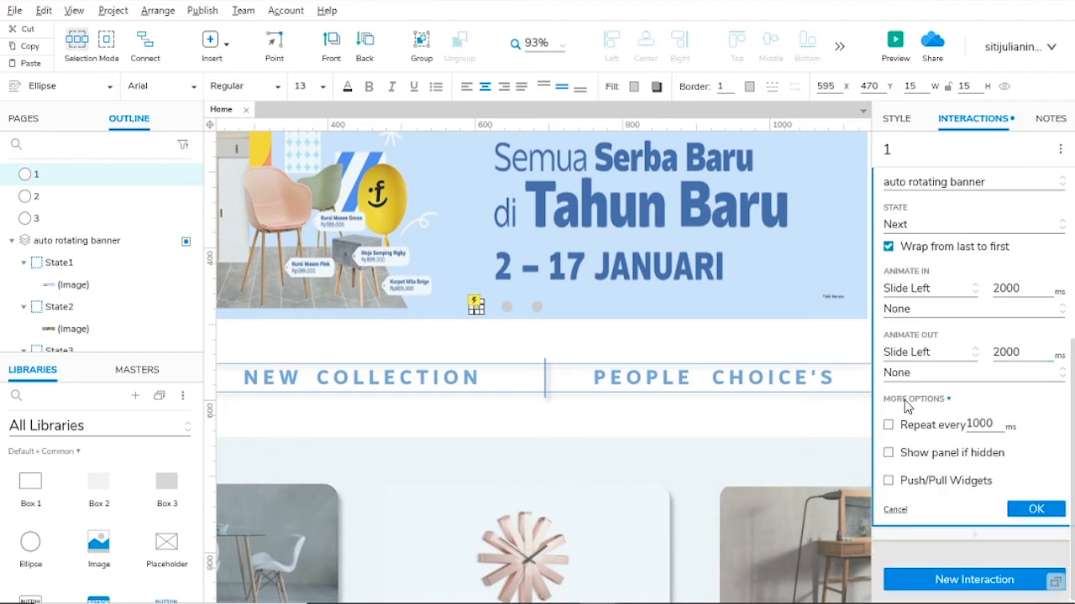
click(890, 425)
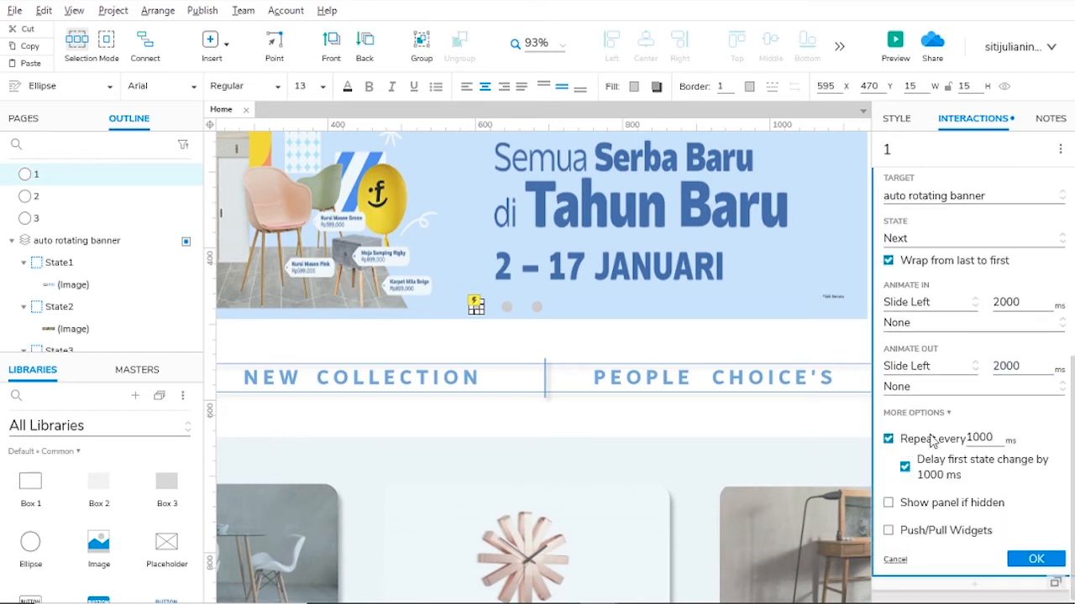
double_click(991, 437)
text(2000)
click(1033, 558)
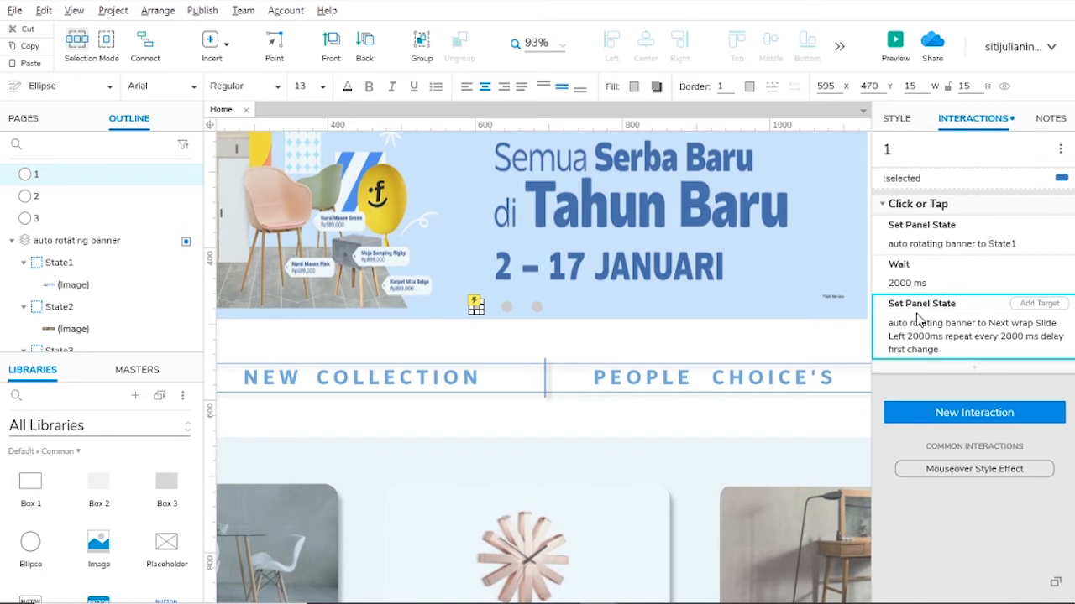
Give circle 2 a Click or Tap interaction that sets the auto rotating banner's panel state to State2.
click(506, 305)
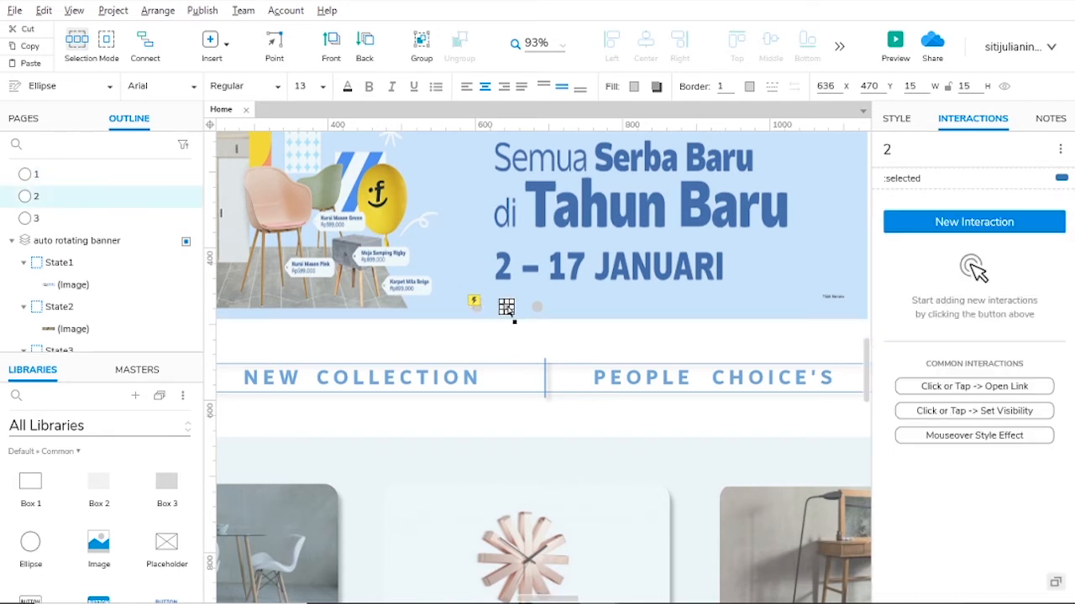
click(944, 223)
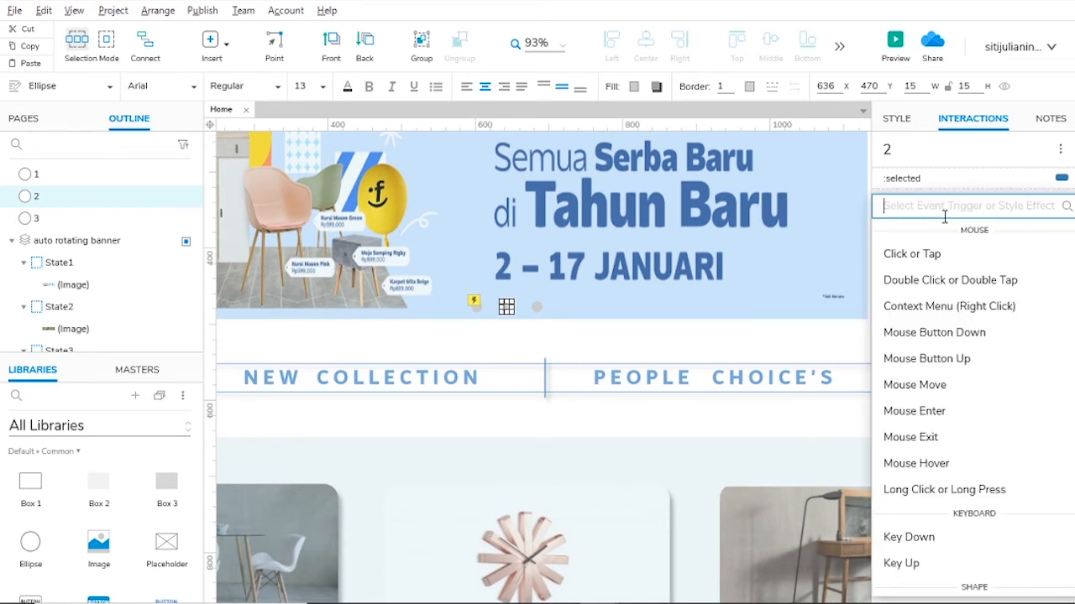
click(924, 254)
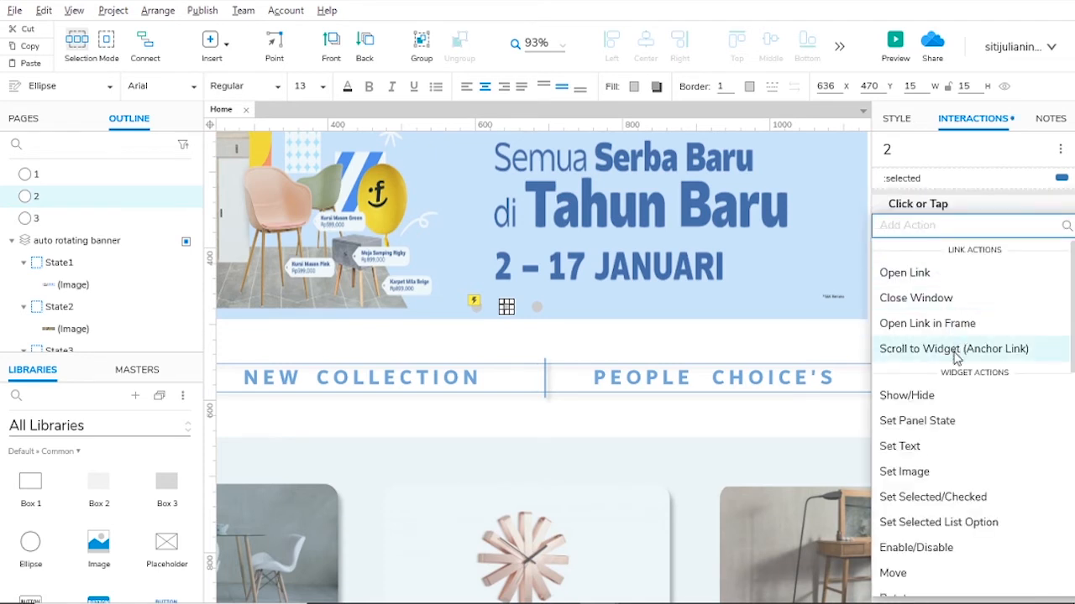
click(923, 422)
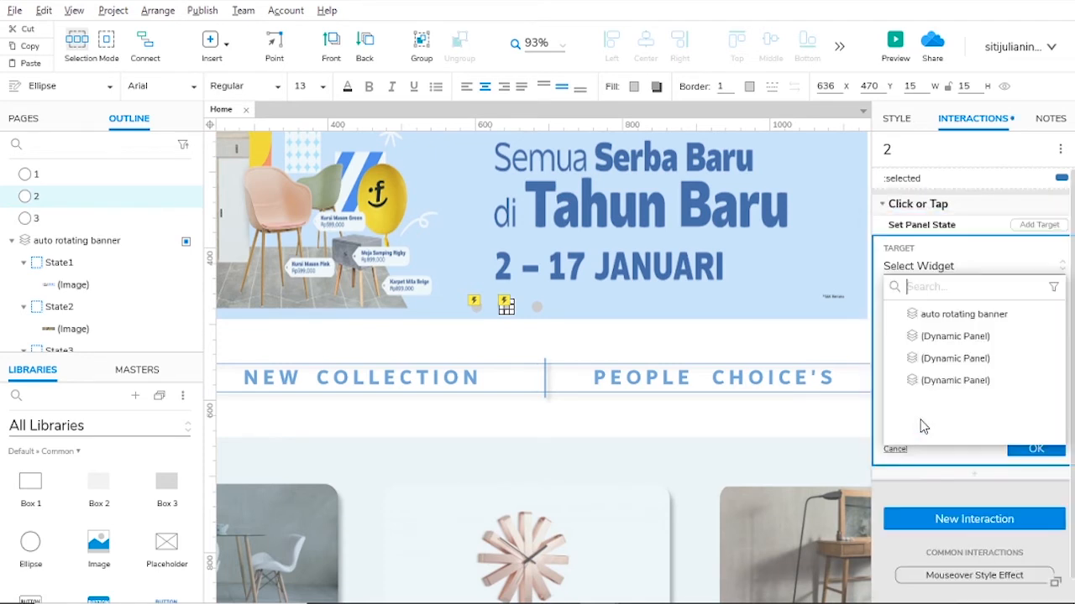
click(954, 316)
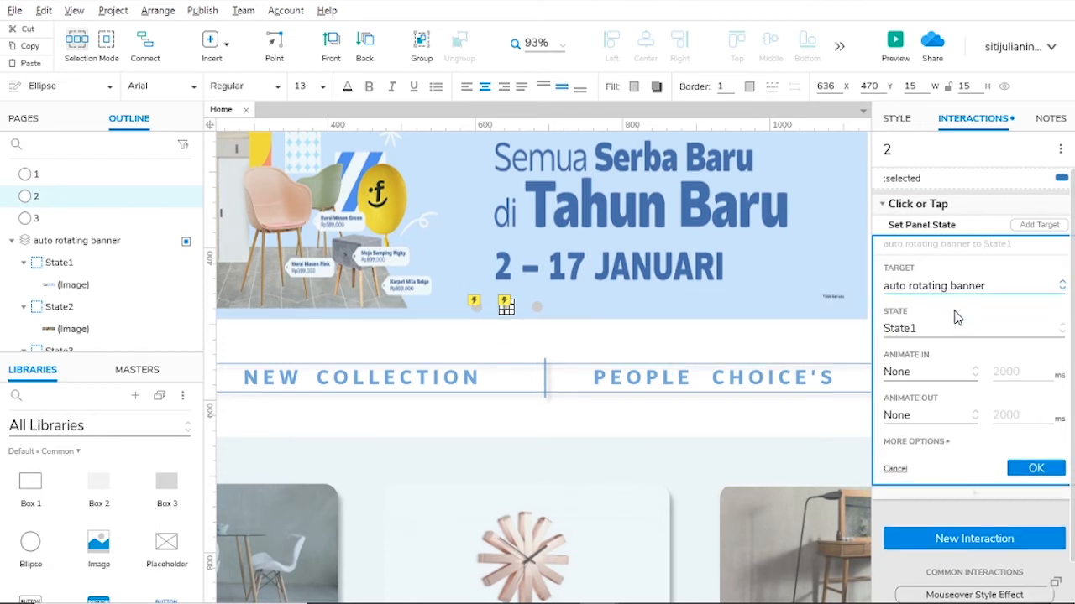
click(911, 331)
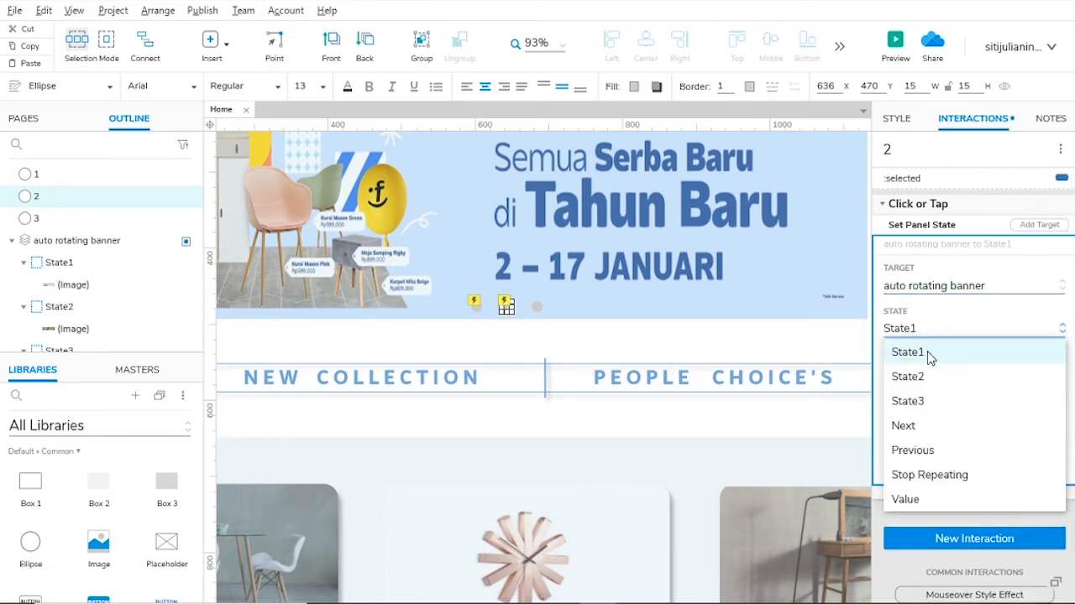
click(914, 378)
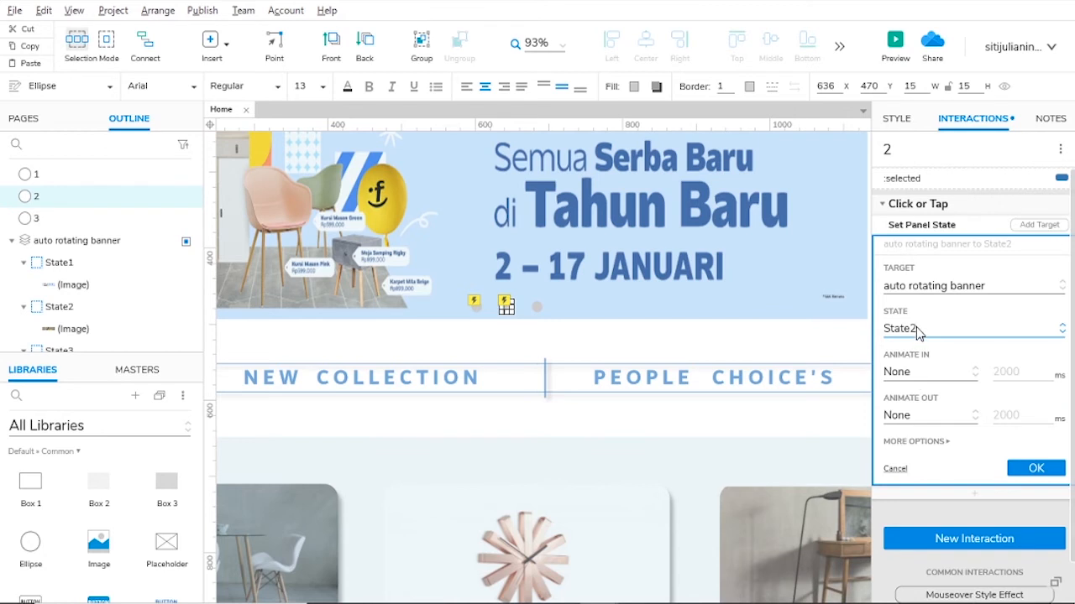
click(1031, 464)
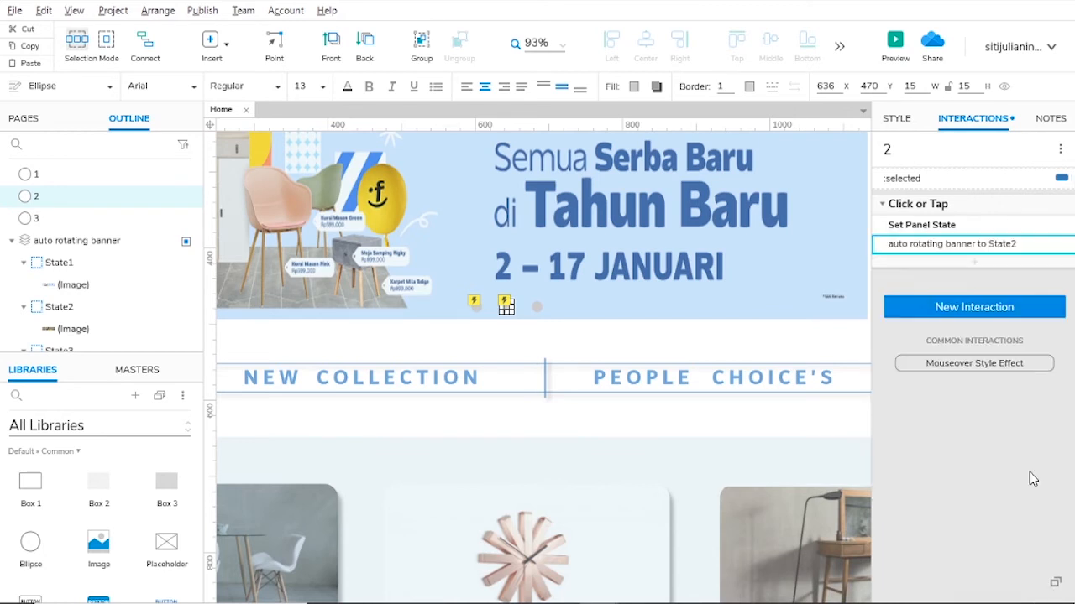
Add a Wait action of 2000 ms after the panel state action in circle 2's Click or Tap interaction.
click(974, 263)
scroll(889, 439, down, 6)
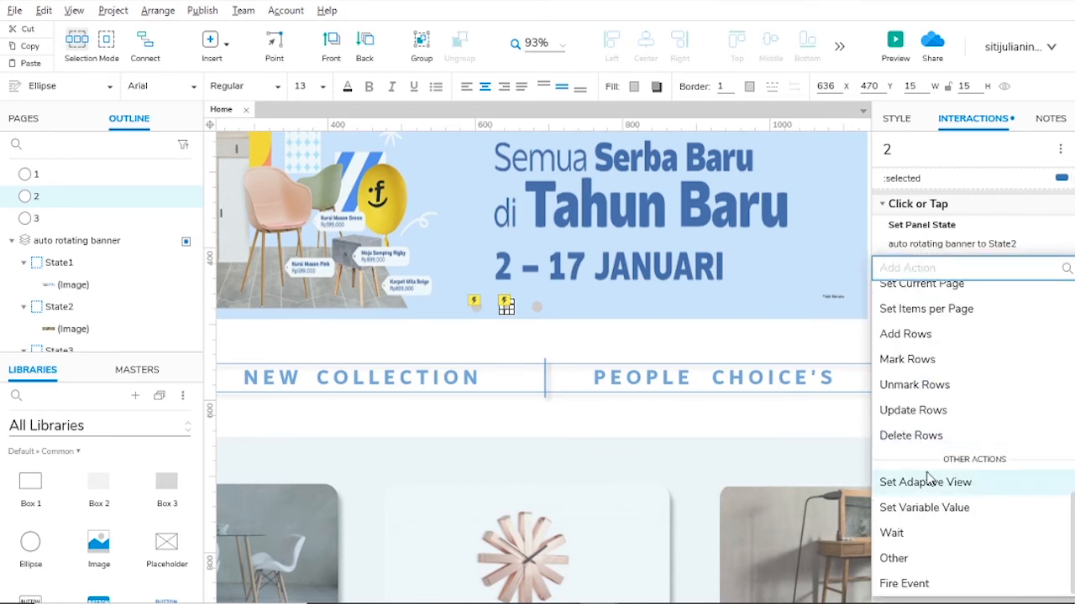
click(905, 533)
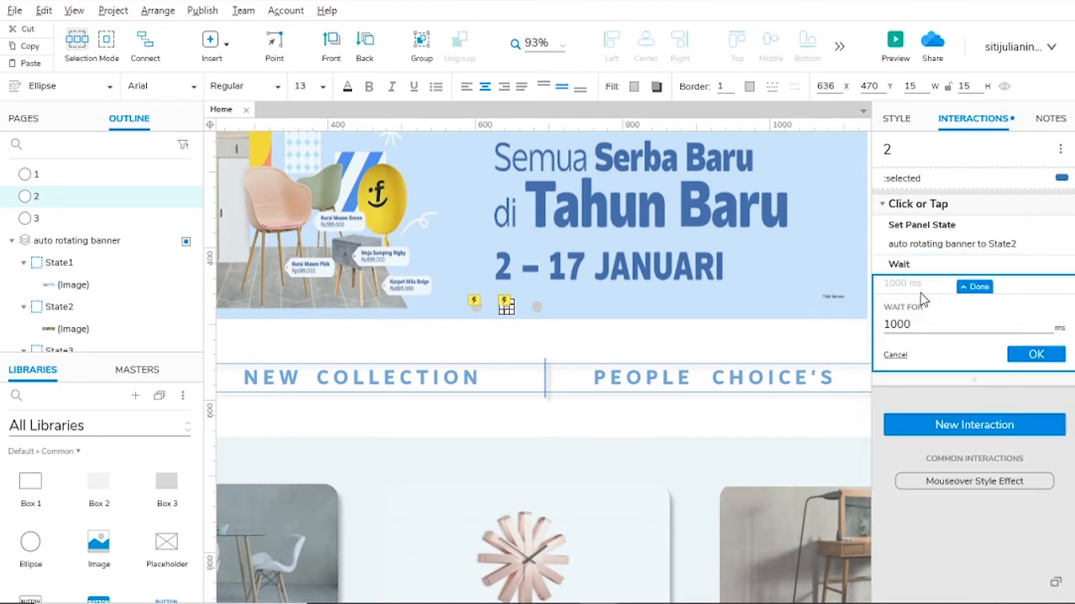
drag(929, 334, 887, 329)
text(2000)
click(1028, 354)
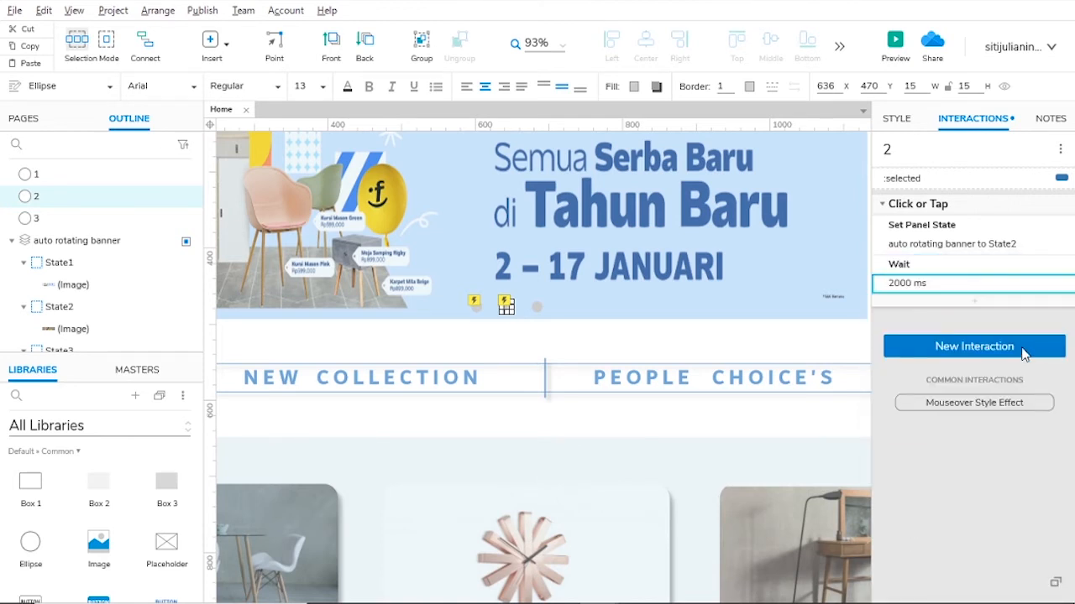
Add a Set Panel State action after circle 2's wait, moving the auto rotating banner to Next and wrapping from last to first.
click(974, 302)
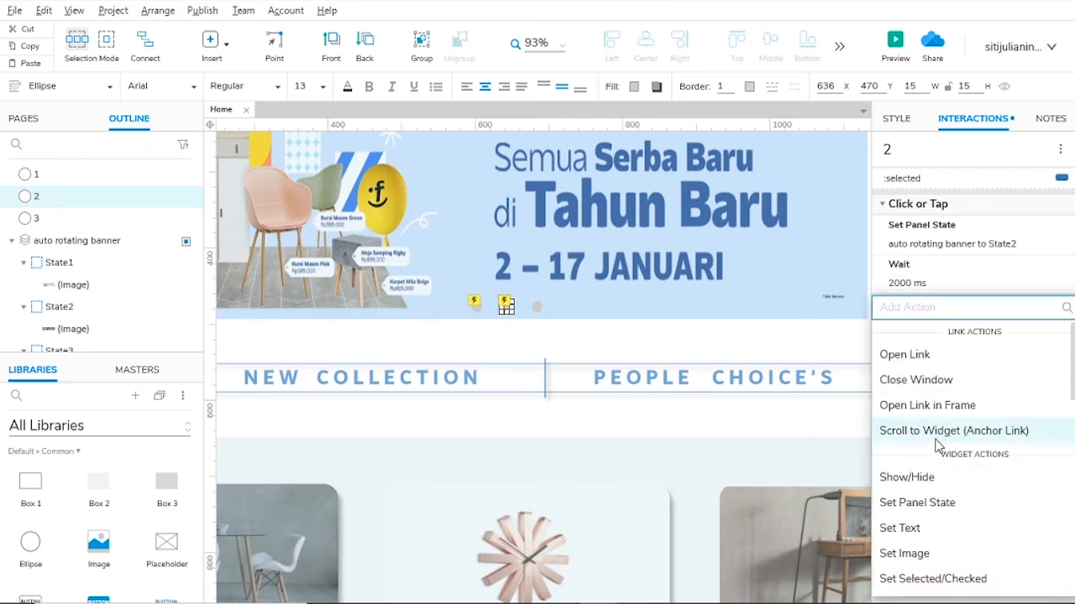
click(912, 506)
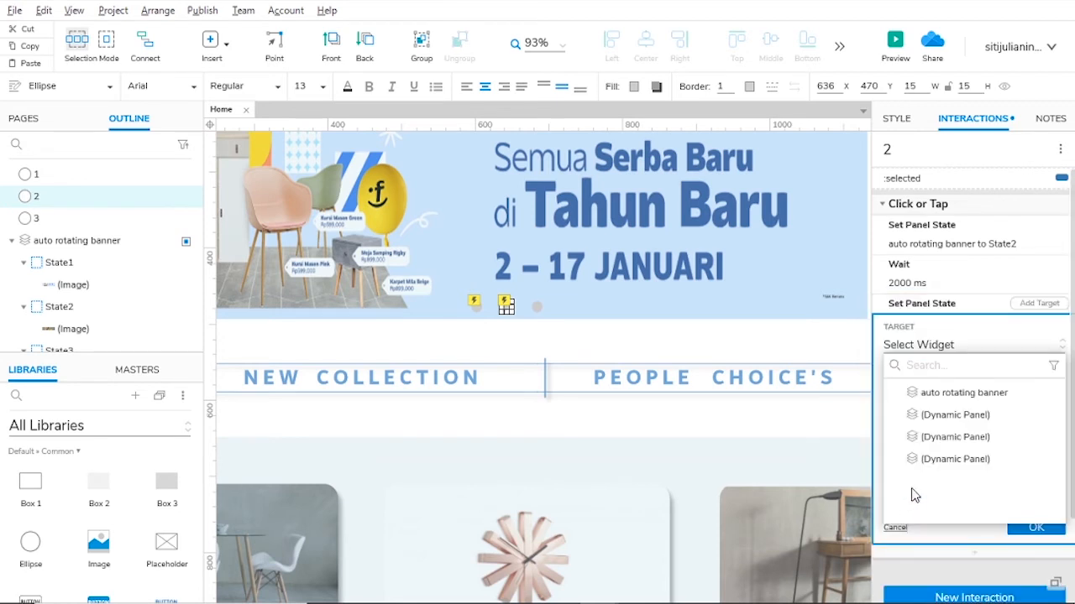
click(962, 391)
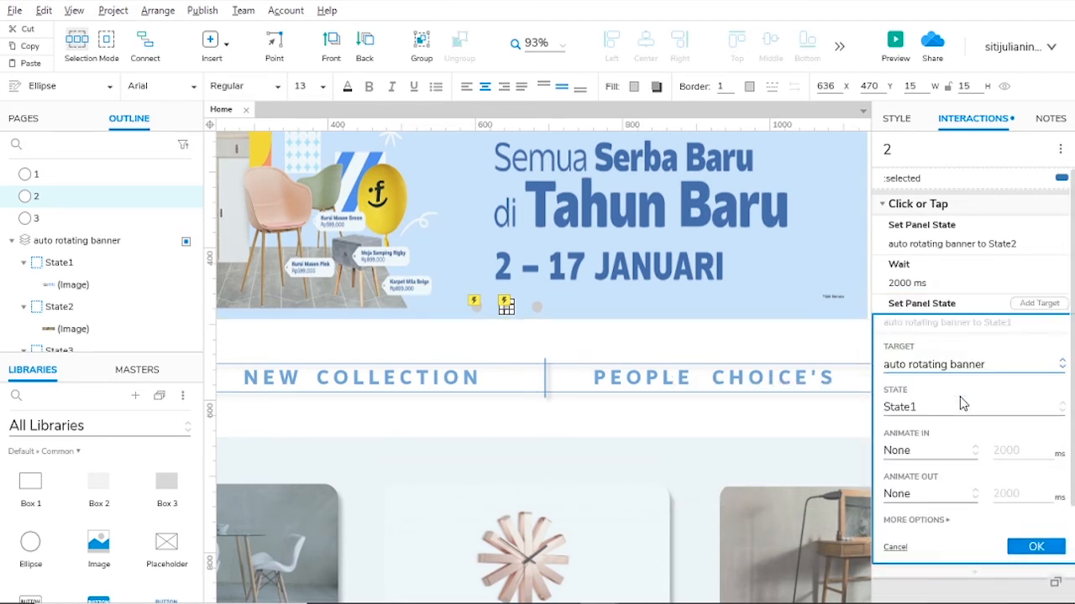
click(929, 413)
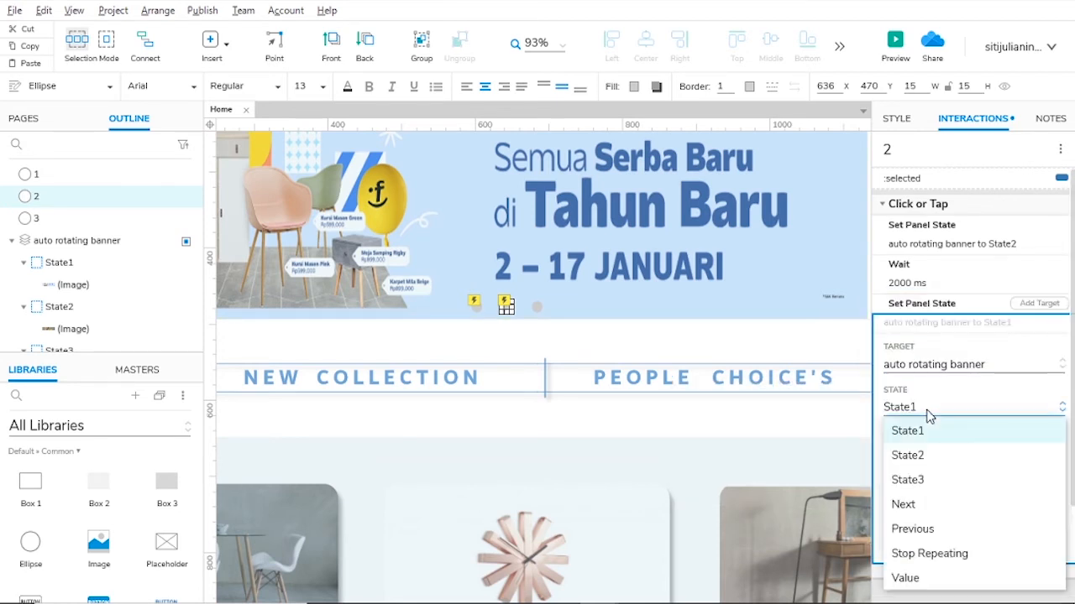
click(914, 504)
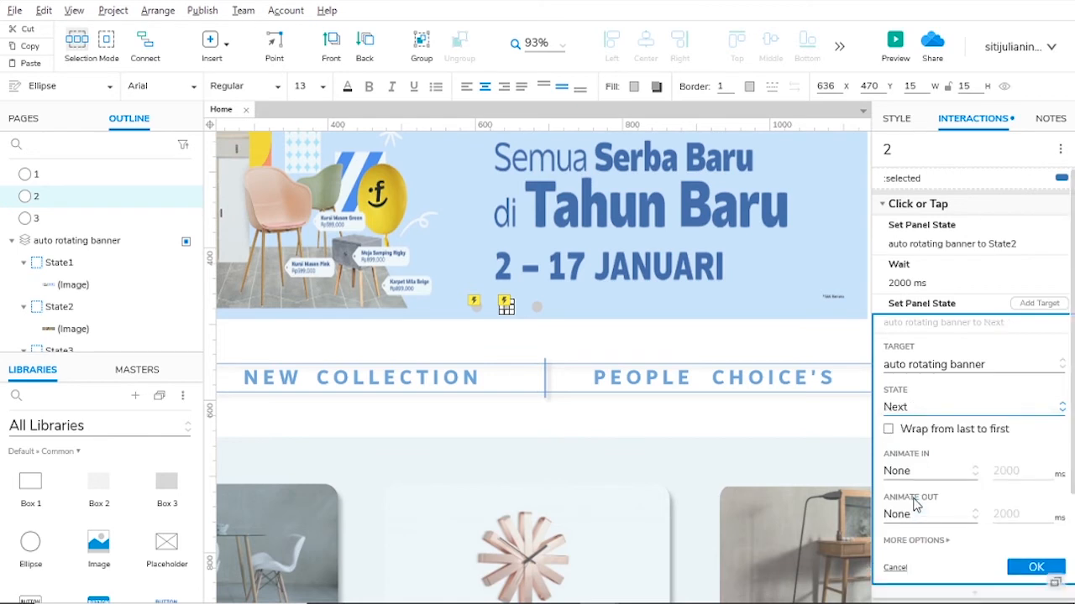
click(890, 430)
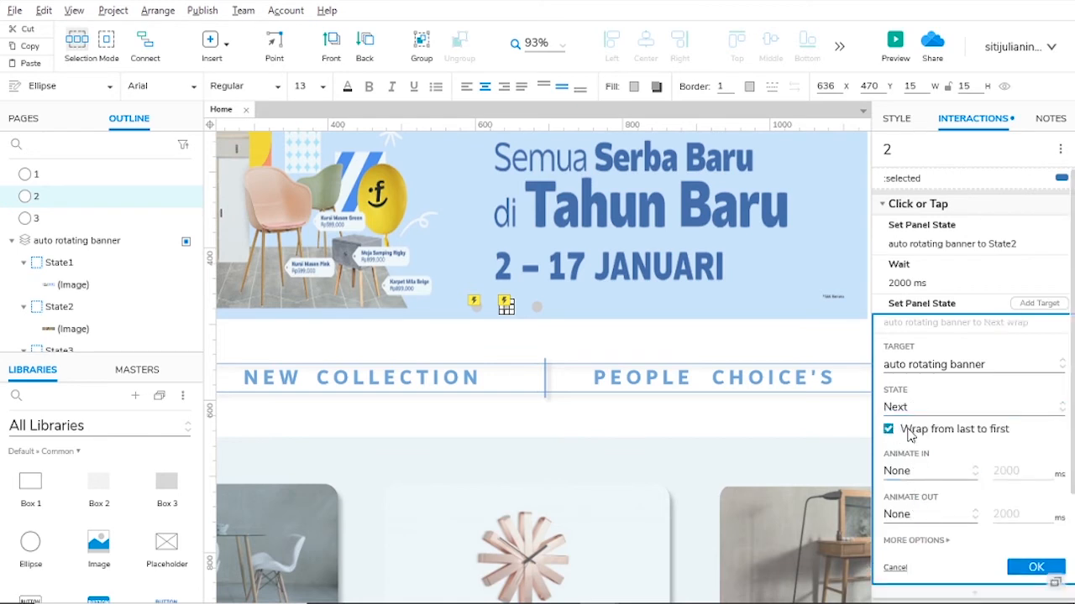
Animate circle 2's Next panel state action in and out with Slide Left at 2000 ms.
scroll(975, 424, down, 2)
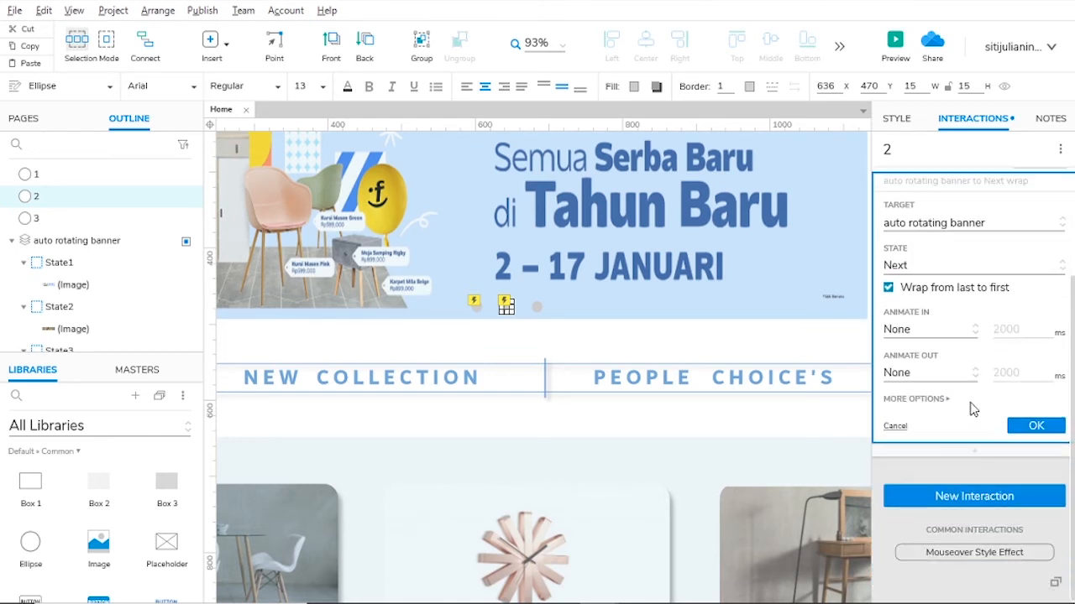
click(936, 334)
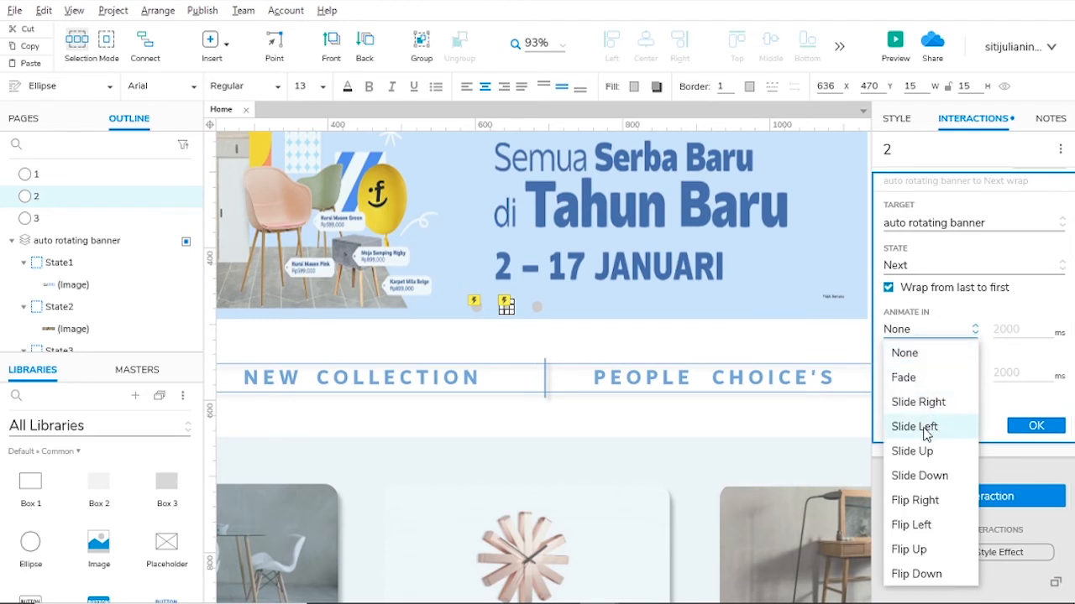
key(Escape)
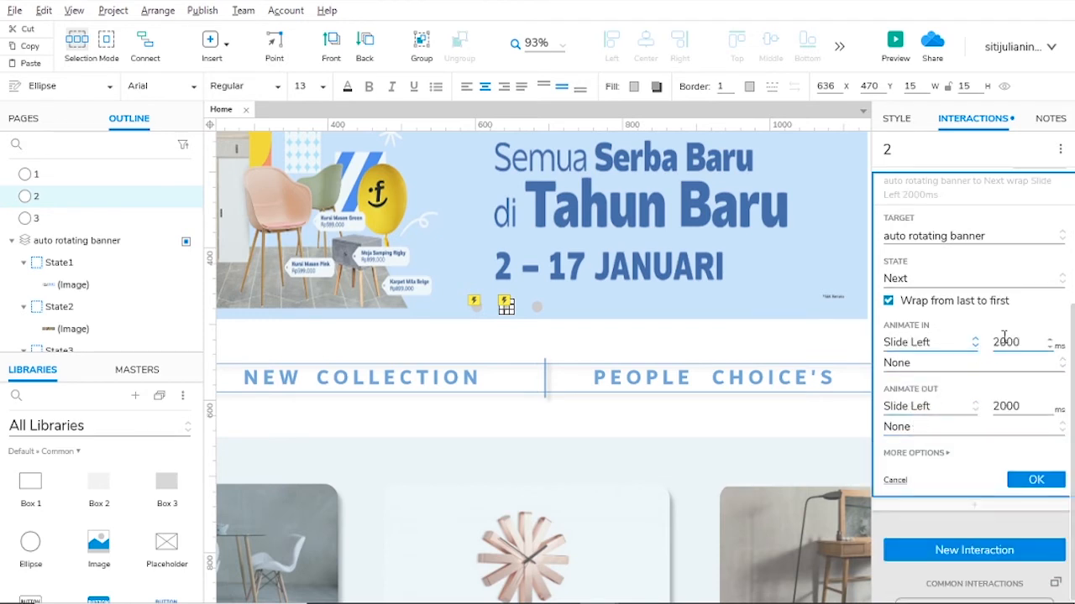
Make circle 2's Next panel state action repeat every 2000 ms with the first state change delayed, and confirm it.
click(925, 455)
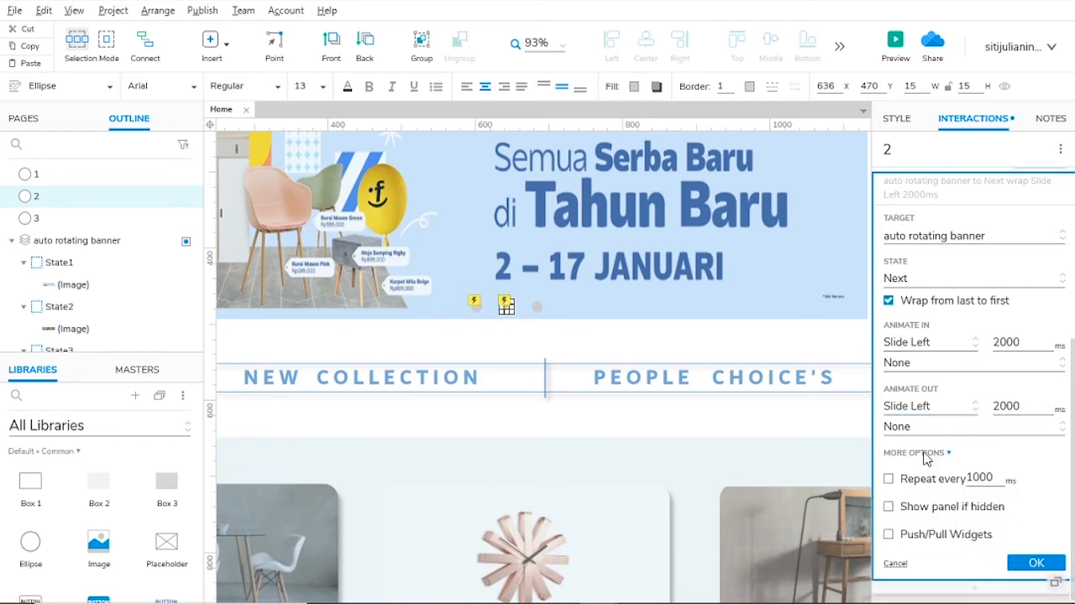
click(888, 481)
double_click(978, 492)
text(2000)
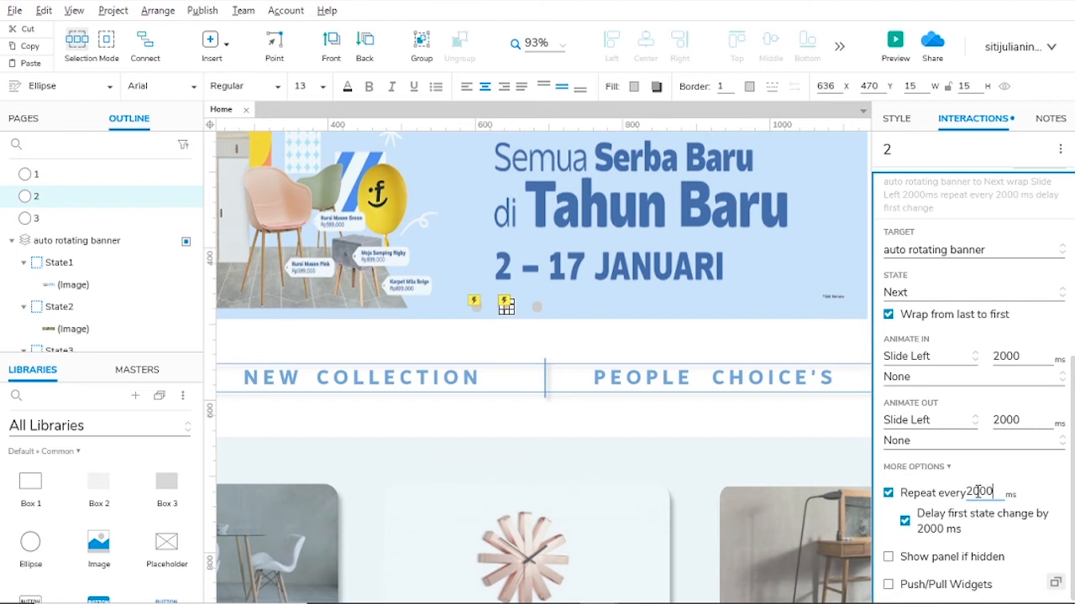
scroll(1020, 440, down, 3)
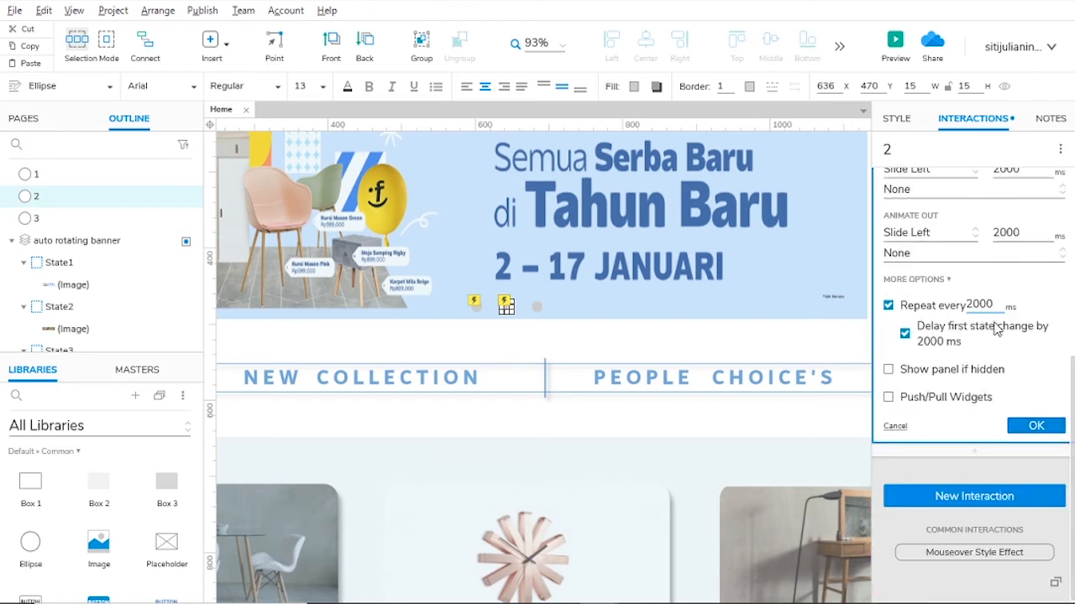
click(1032, 425)
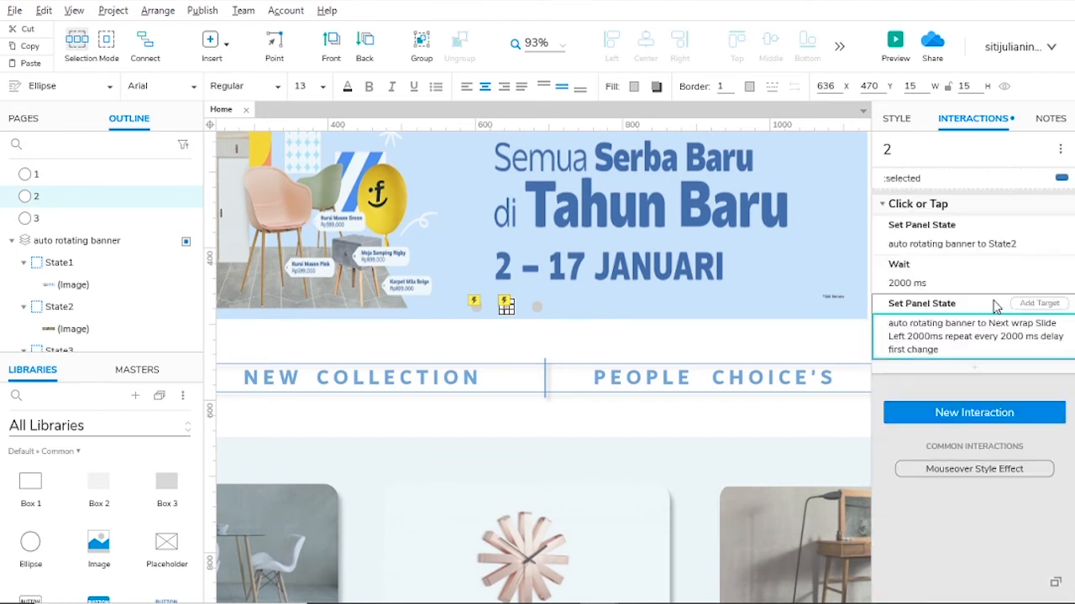
Give circle 3 a Click or Tap interaction that sets the auto rotating banner's panel state to State3.
click(538, 308)
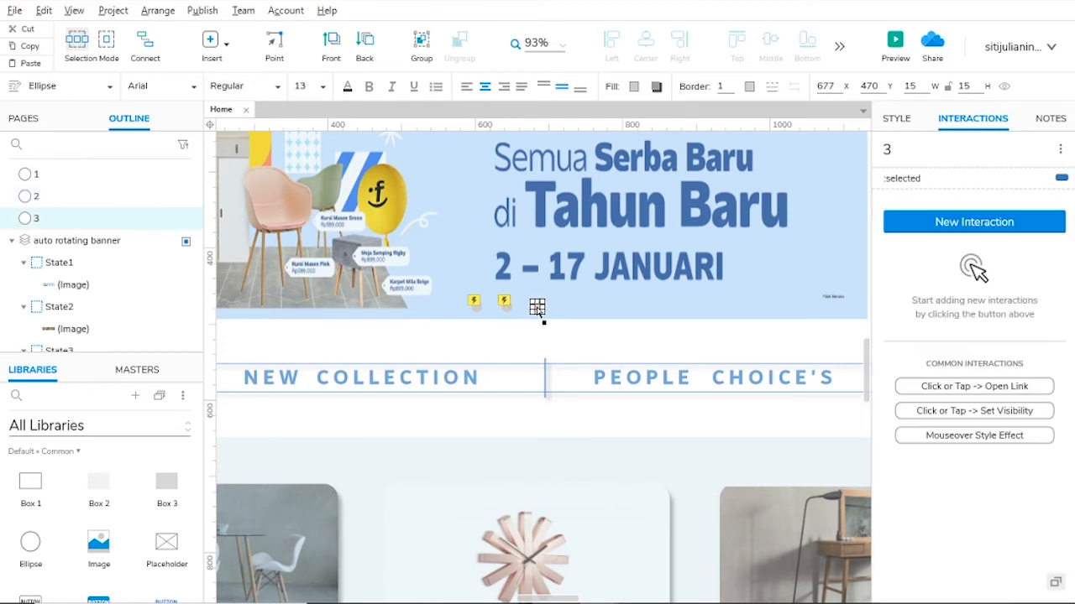
click(952, 220)
click(938, 256)
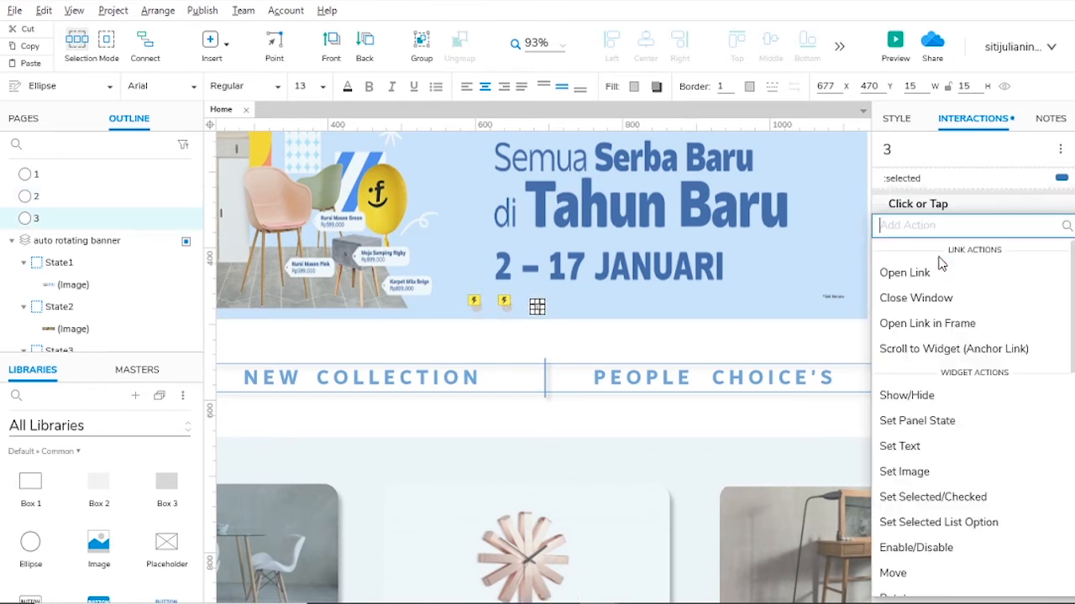
click(905, 420)
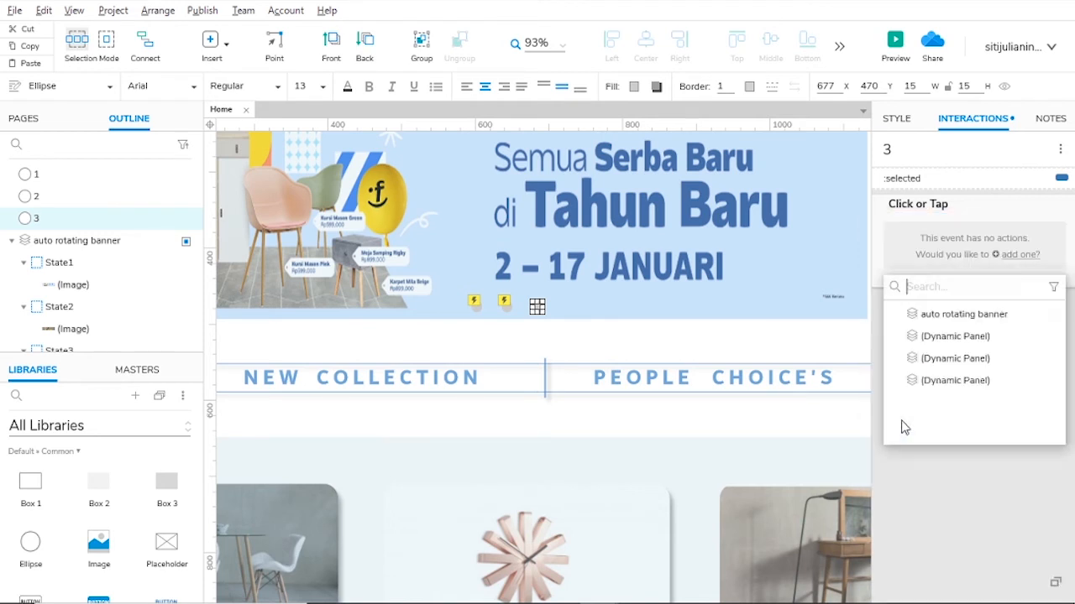
click(961, 315)
click(913, 329)
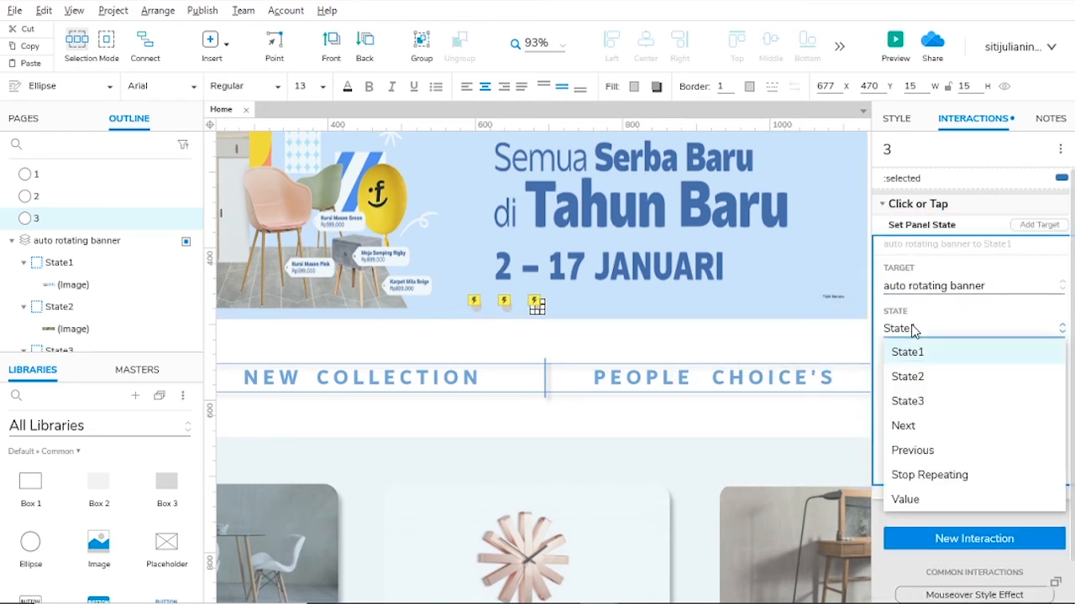
click(917, 402)
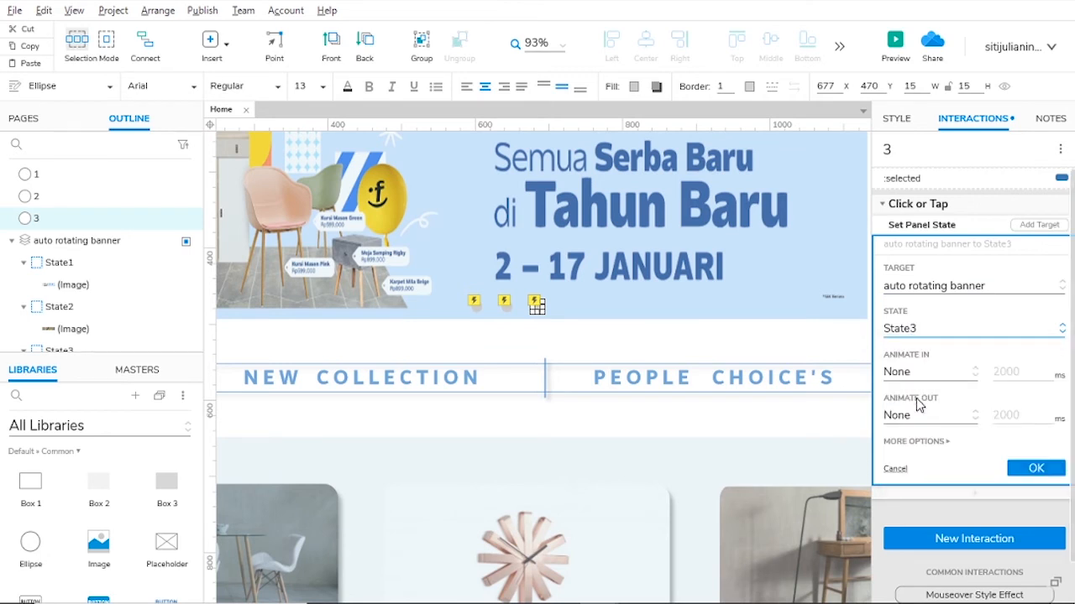
click(1036, 467)
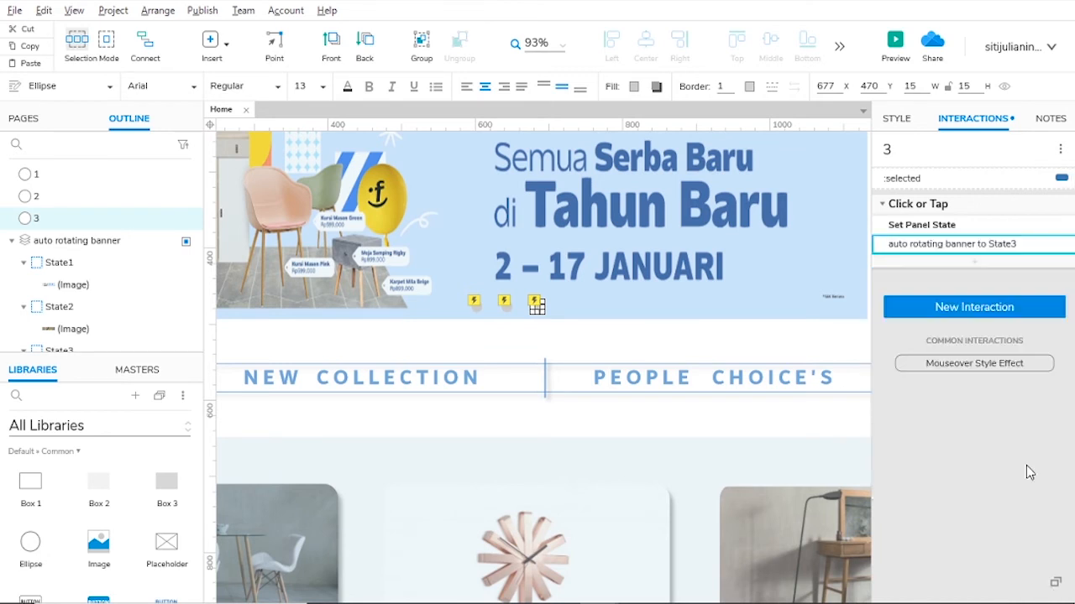
Add a Wait action of 2000 ms after the panel state action in circle 3's Click or Tap interaction.
click(972, 261)
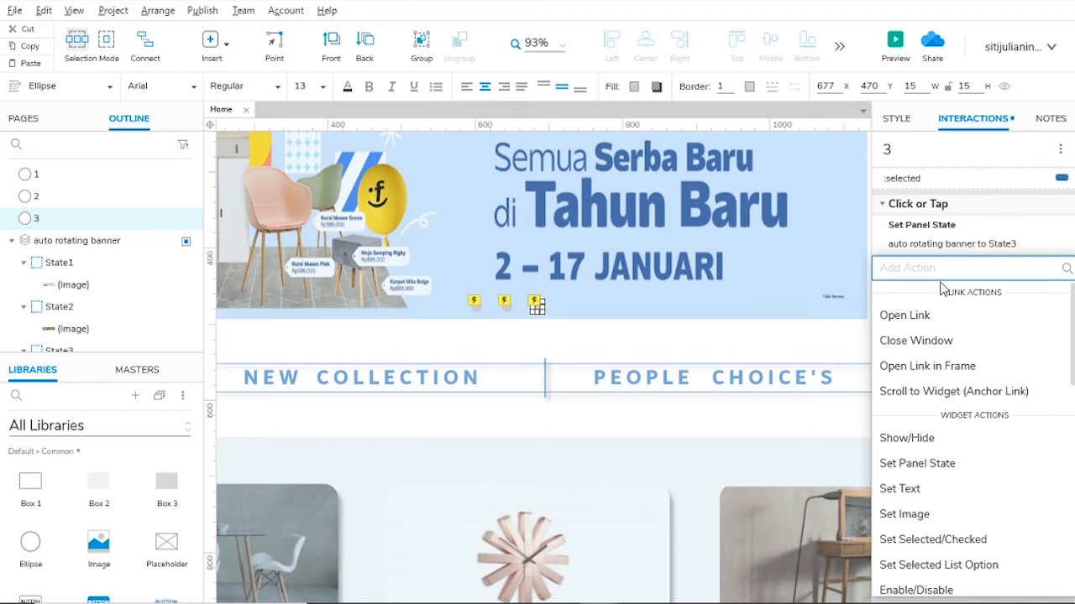
scroll(910, 416, down, 6)
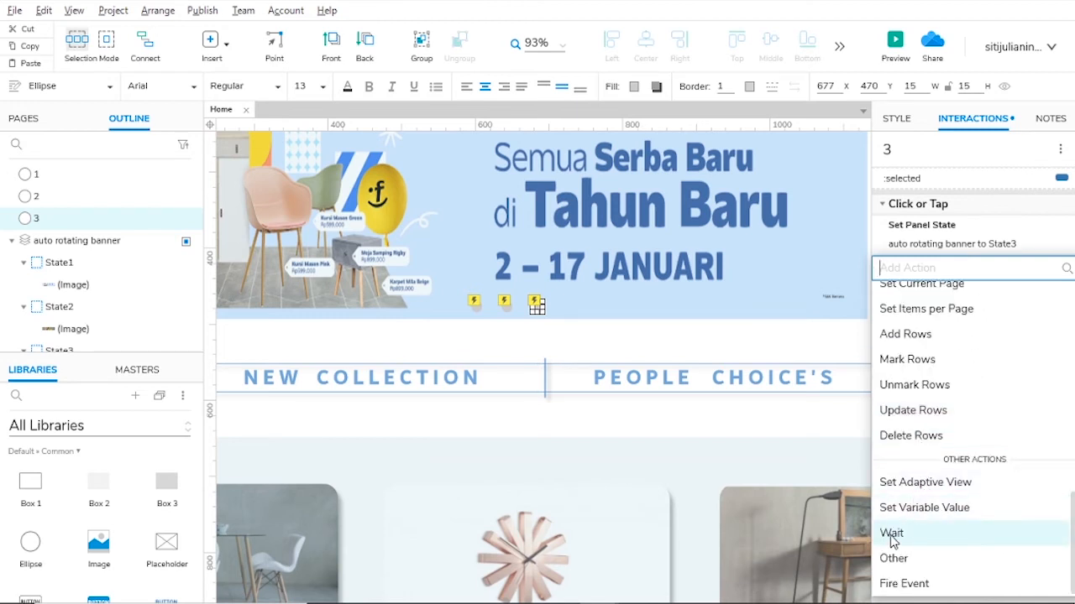
click(923, 534)
double_click(897, 324)
text(2000)
click(1033, 354)
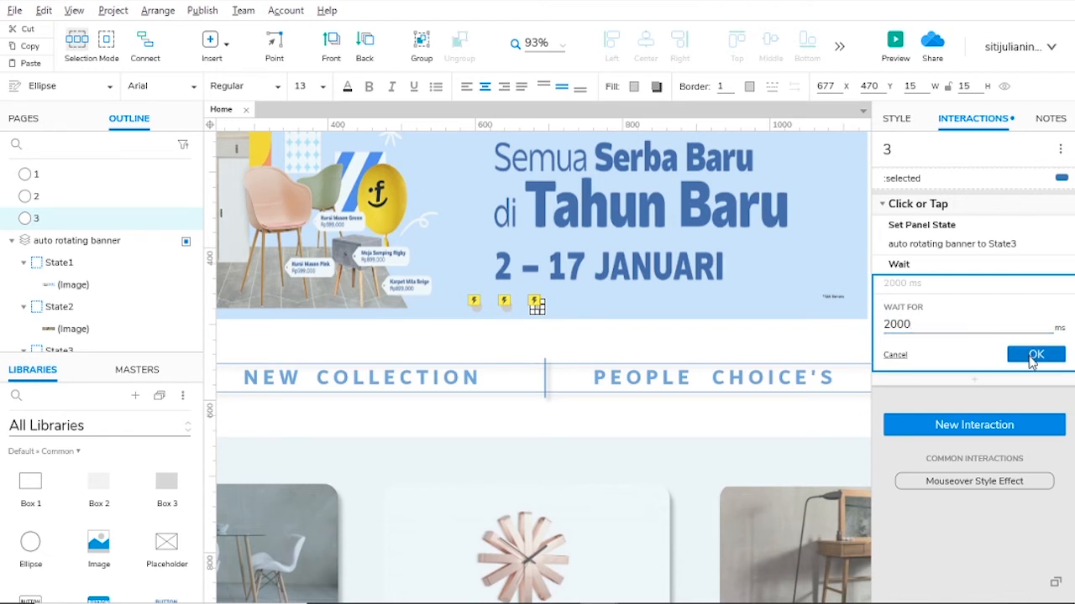
Add a Set Panel State action after circle 3's wait, moving the auto rotating banner to Next and wrapping from last to first.
click(974, 301)
scroll(971, 470, down, 2)
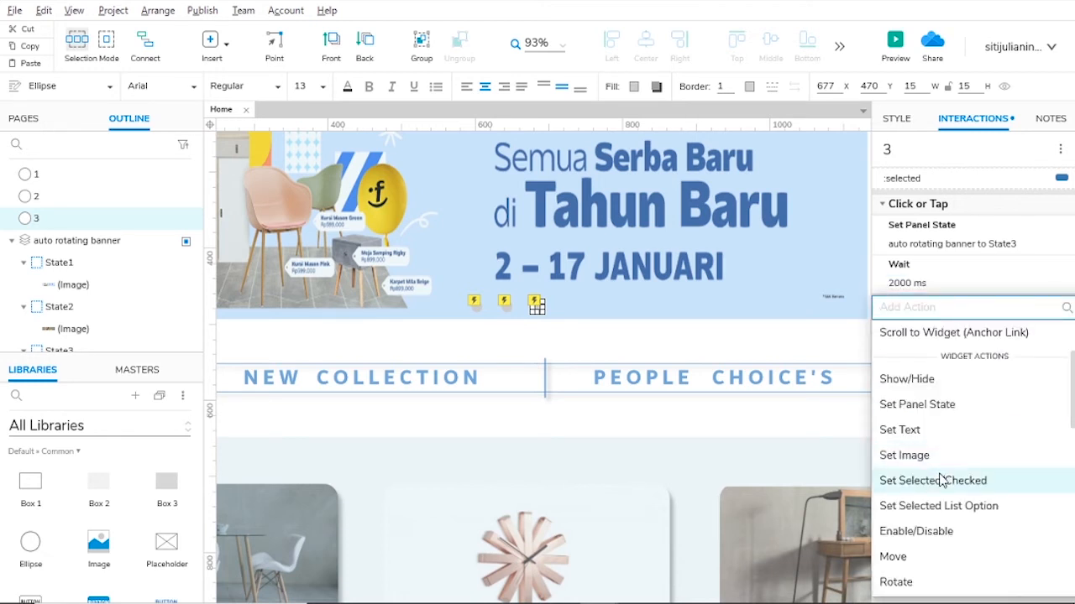
click(946, 406)
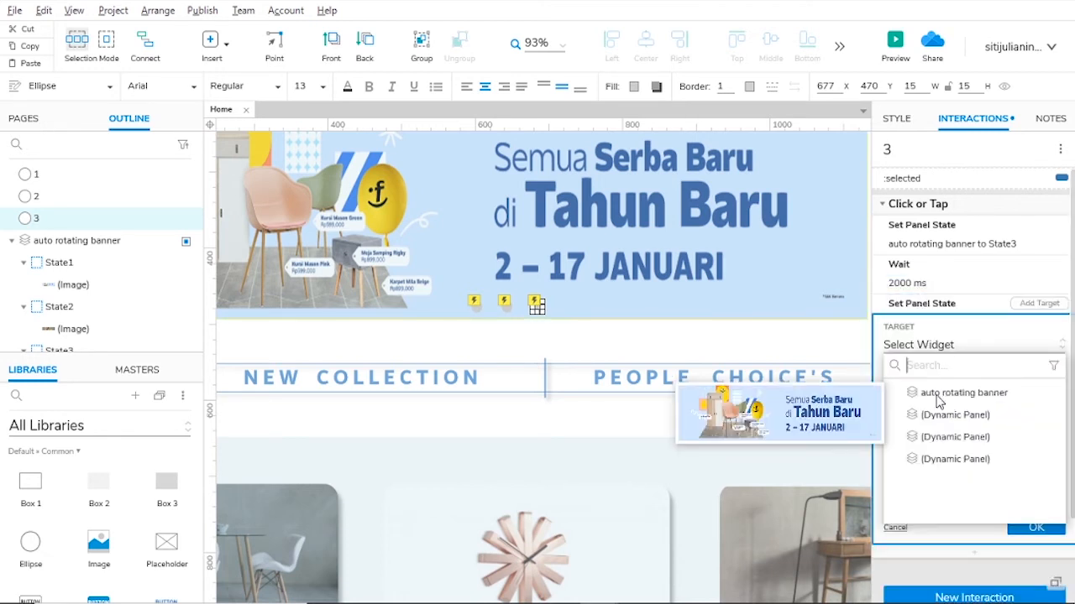
click(937, 393)
click(921, 408)
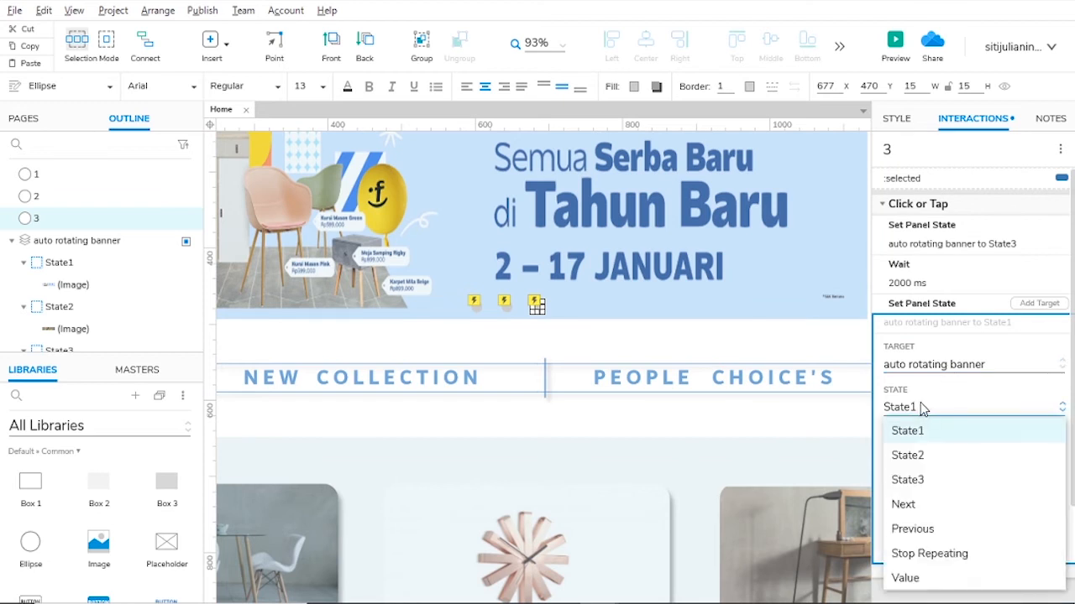
click(916, 502)
click(888, 429)
Animate circle 3's Next panel state action in and out with Slide Left at 2000 ms.
scroll(998, 427, down, 3)
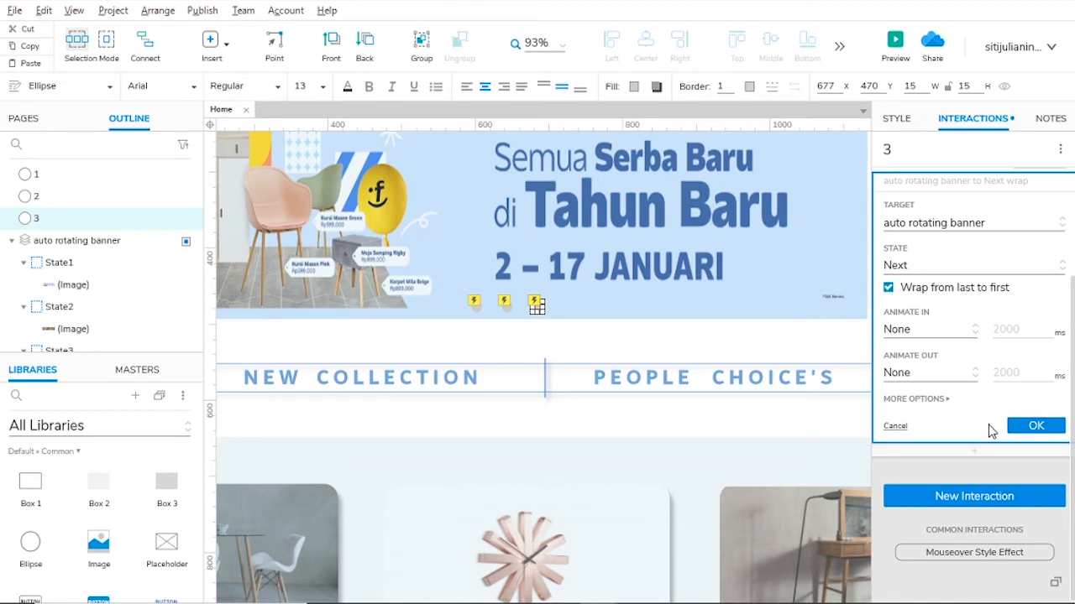
click(938, 332)
click(920, 427)
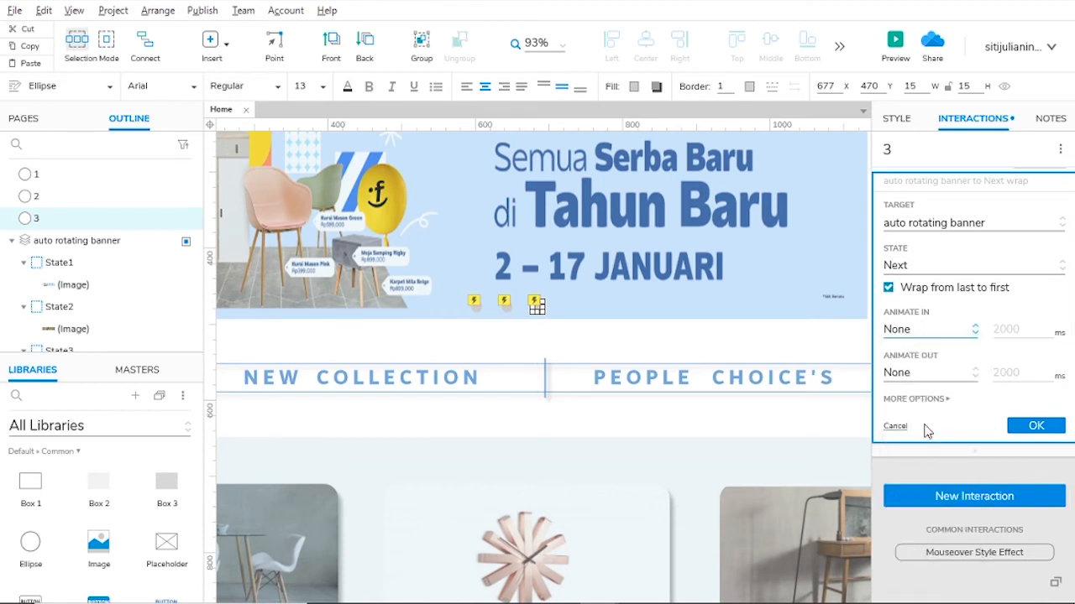
Make circle 3's Next panel state action repeat every 2000 ms with the first state change delayed, and confirm it.
click(938, 453)
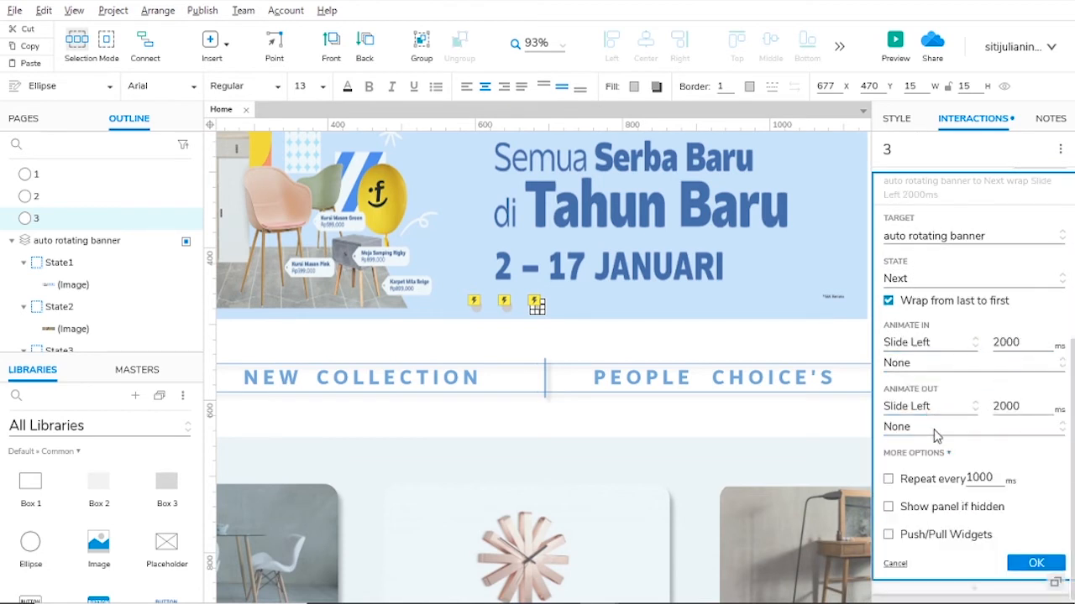
scroll(947, 399, down, 2)
click(890, 381)
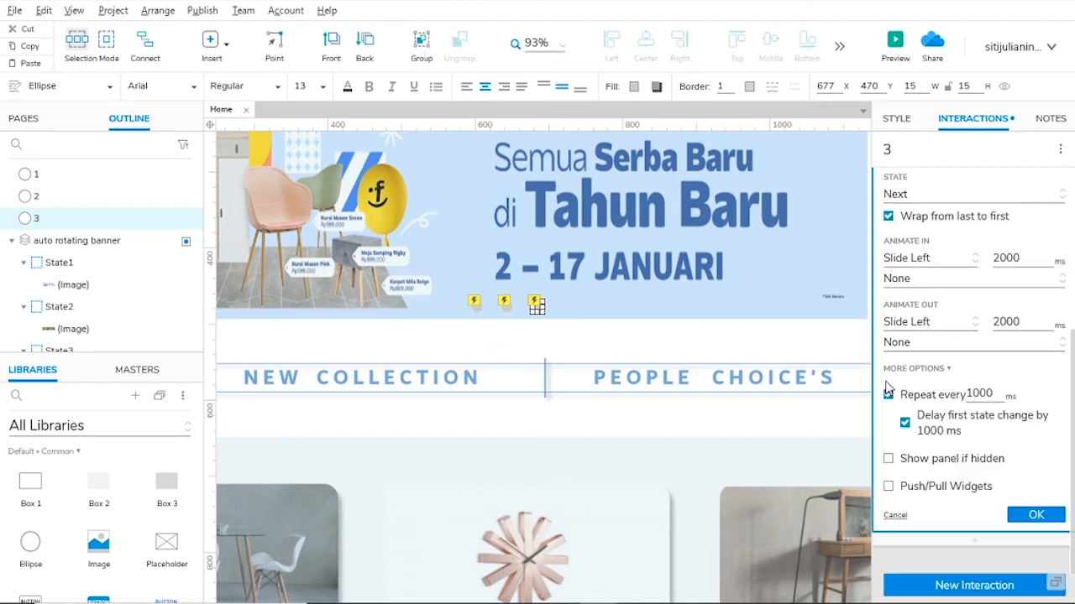
double_click(979, 395)
text(2000)
click(1034, 517)
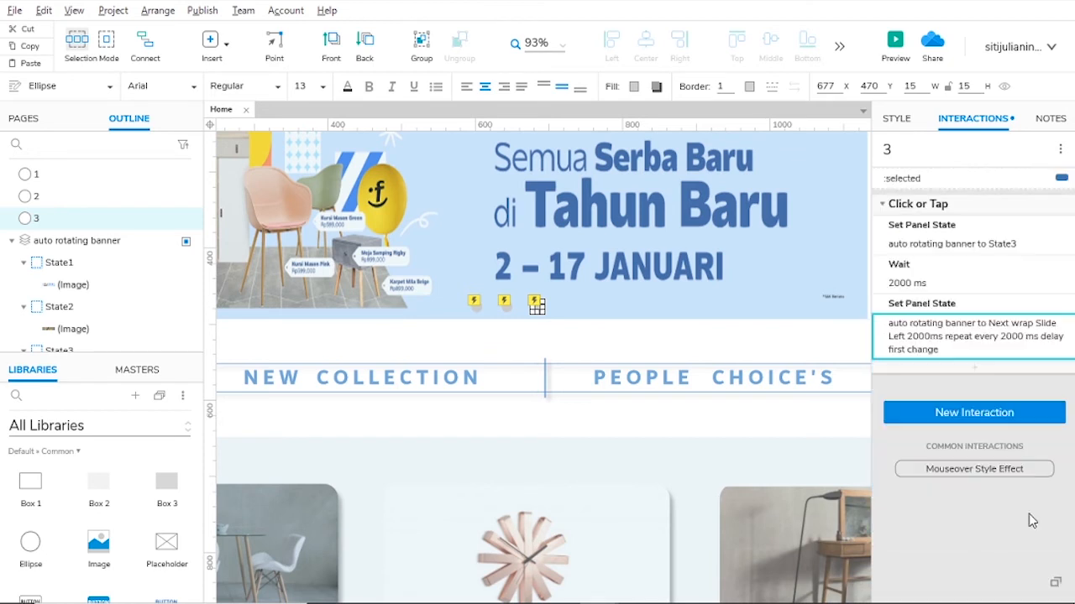
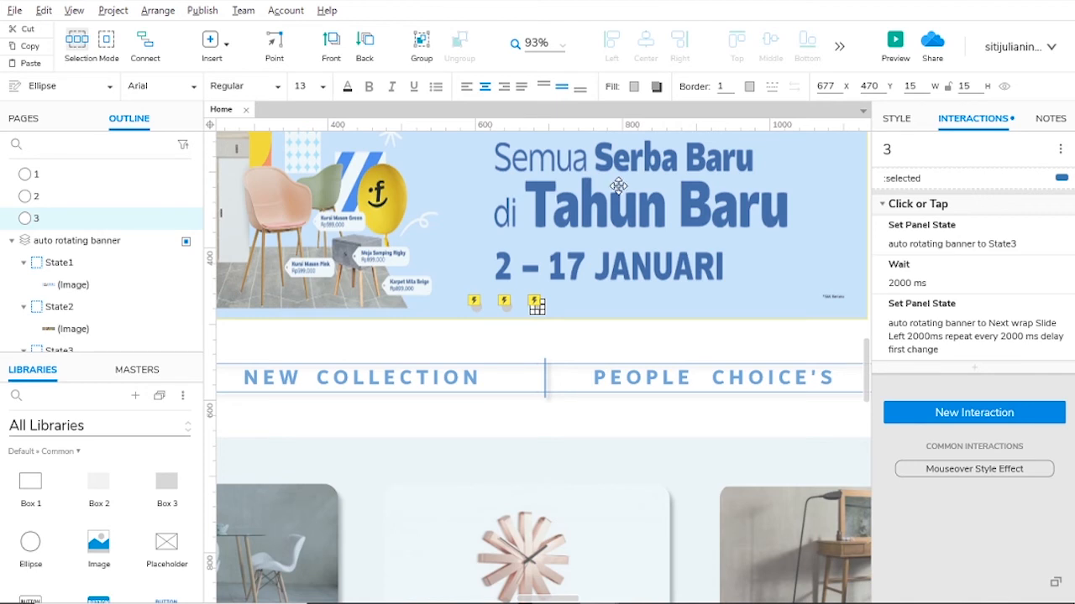
Add a Panel State Changed interaction to the auto rotating banner, leaving it without an action.
click(583, 194)
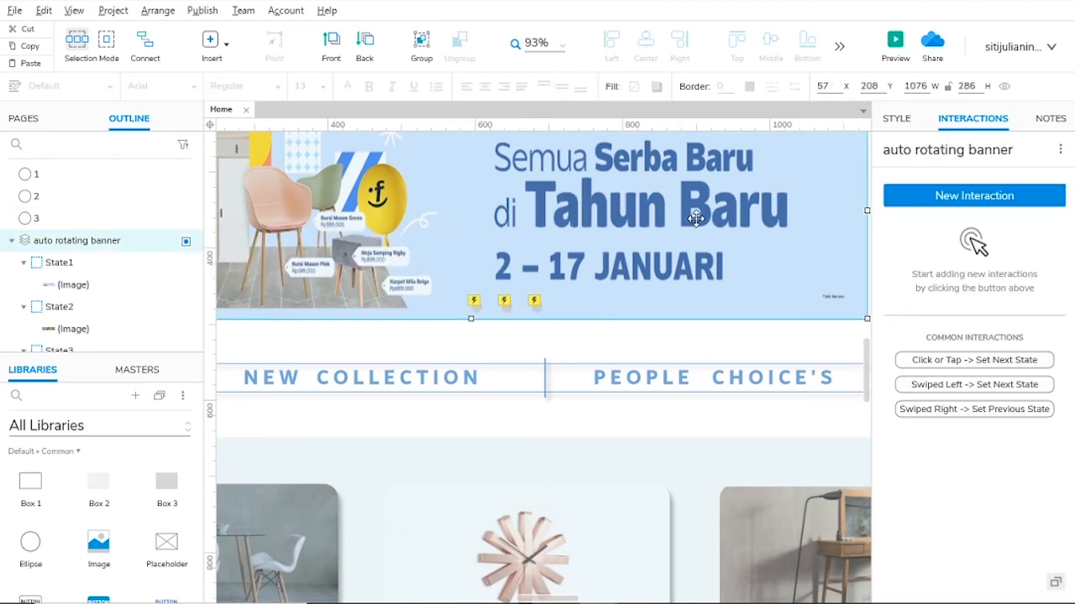
click(936, 200)
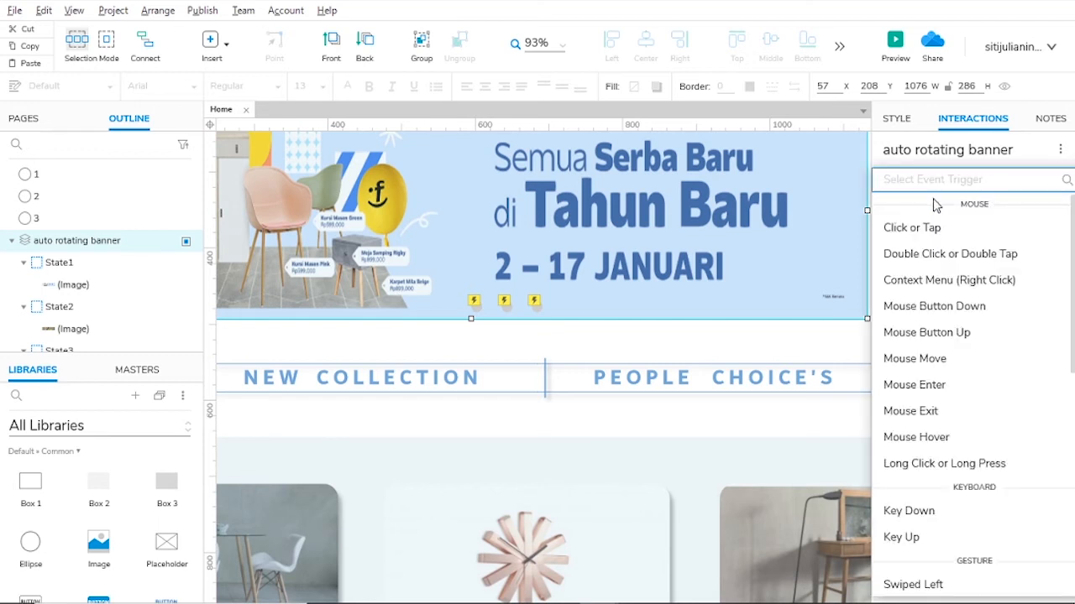
scroll(949, 233, down, 10)
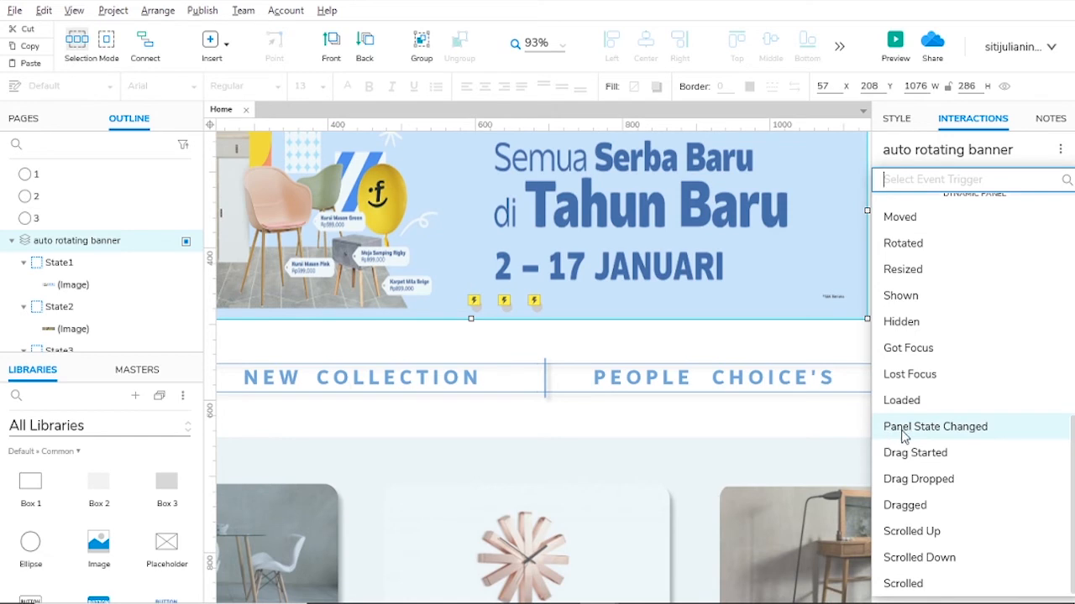
click(1004, 428)
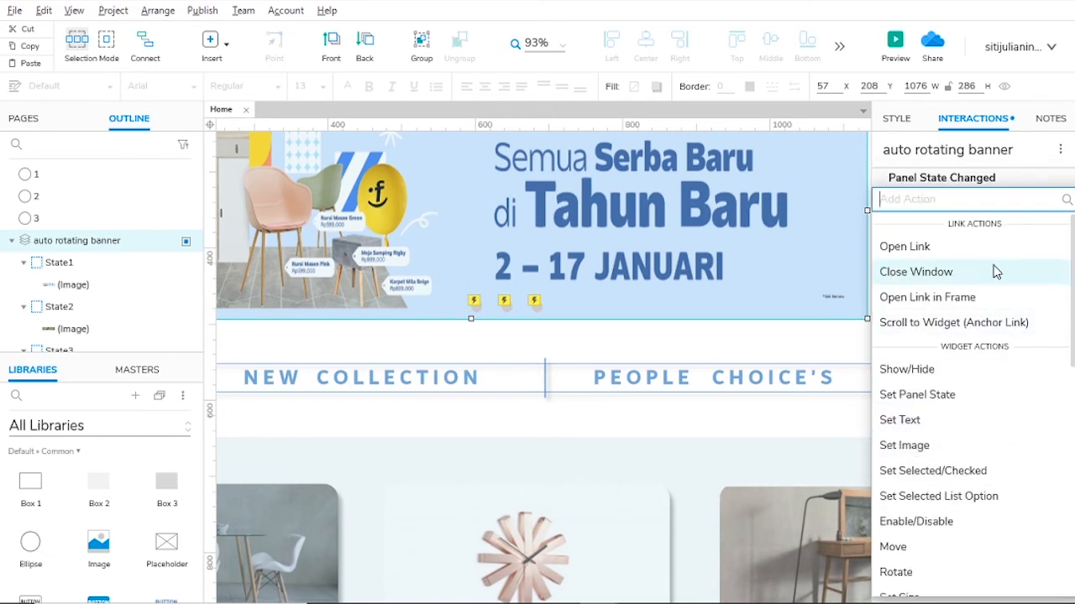
scroll(1003, 273, down, 2)
click(981, 180)
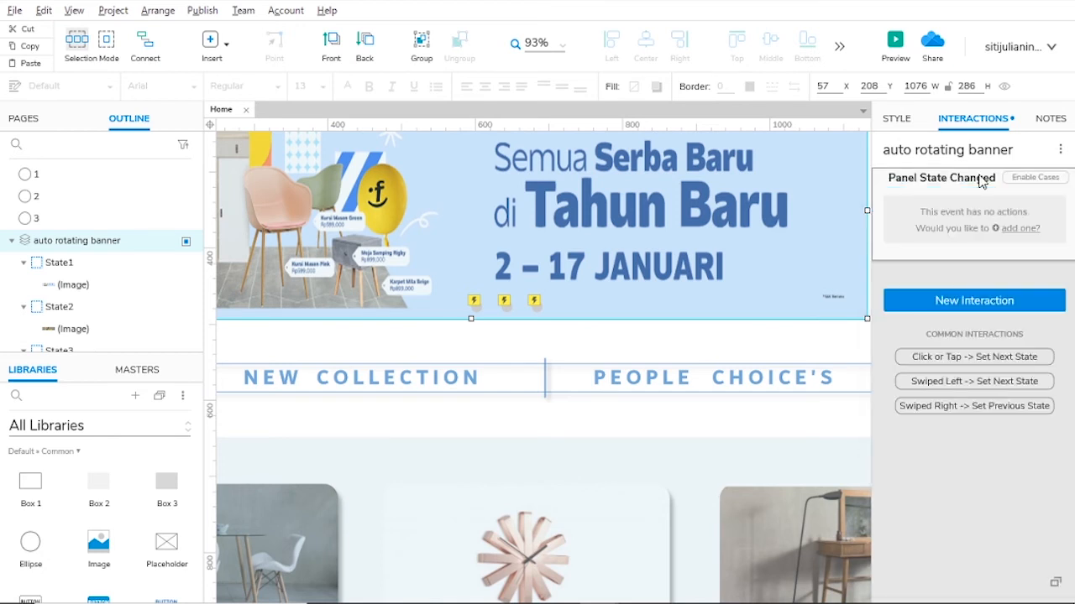
Enable a case named "jika sedang menampilkan state 1" on Panel State Changed, with the condition that the auto rotating banner's state equals State1.
click(1034, 178)
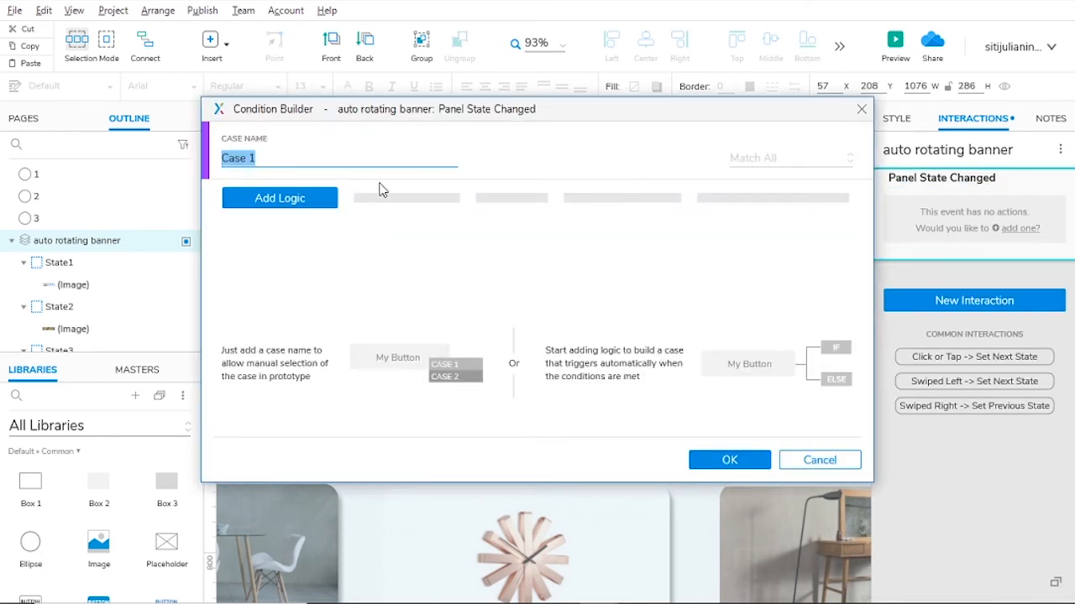
key(BackSpace)
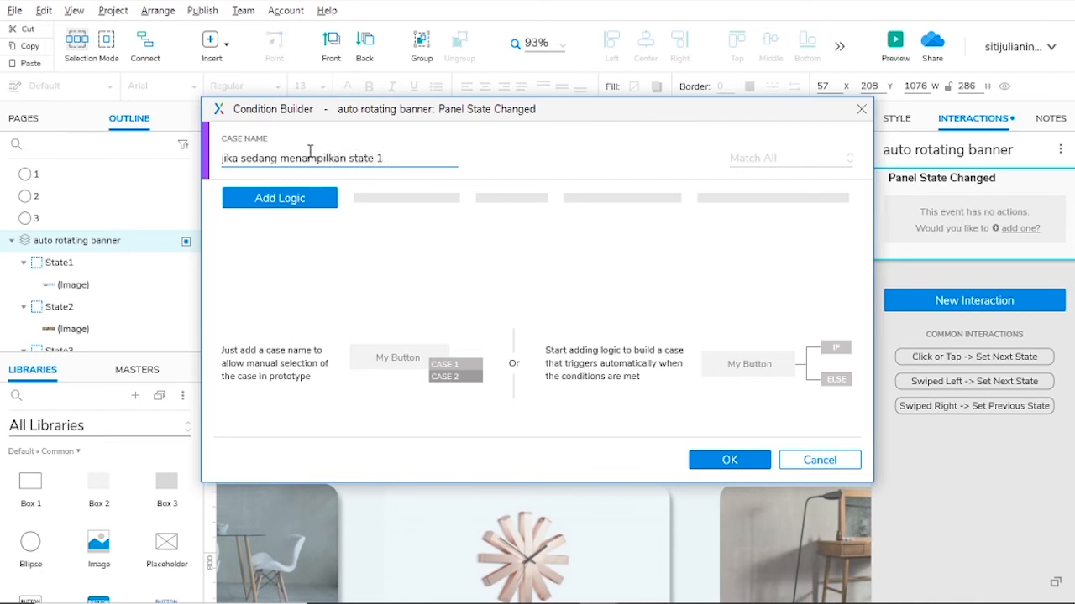
click(286, 201)
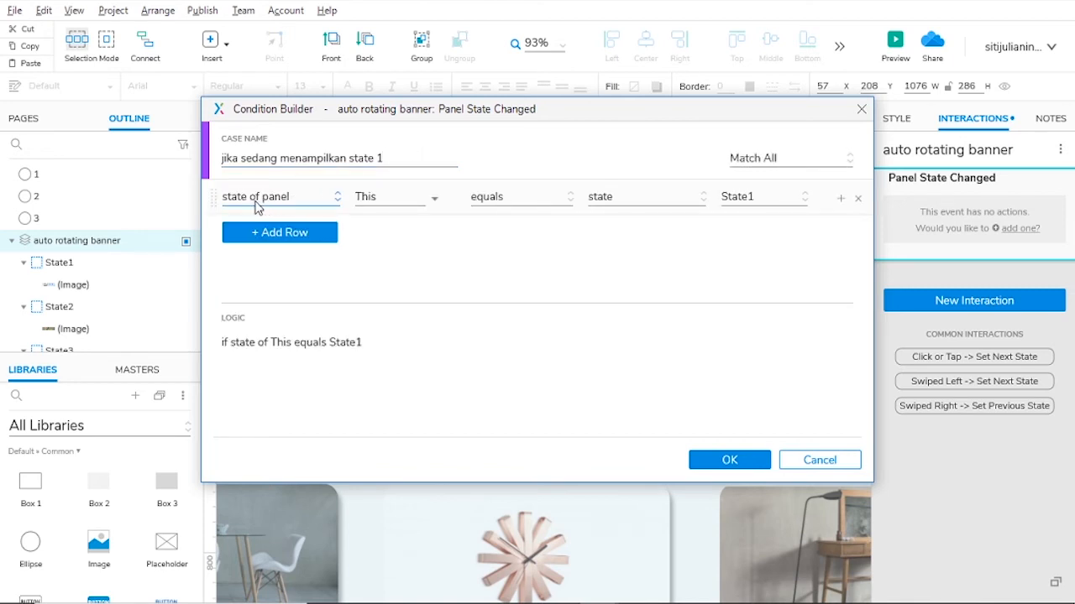
click(384, 193)
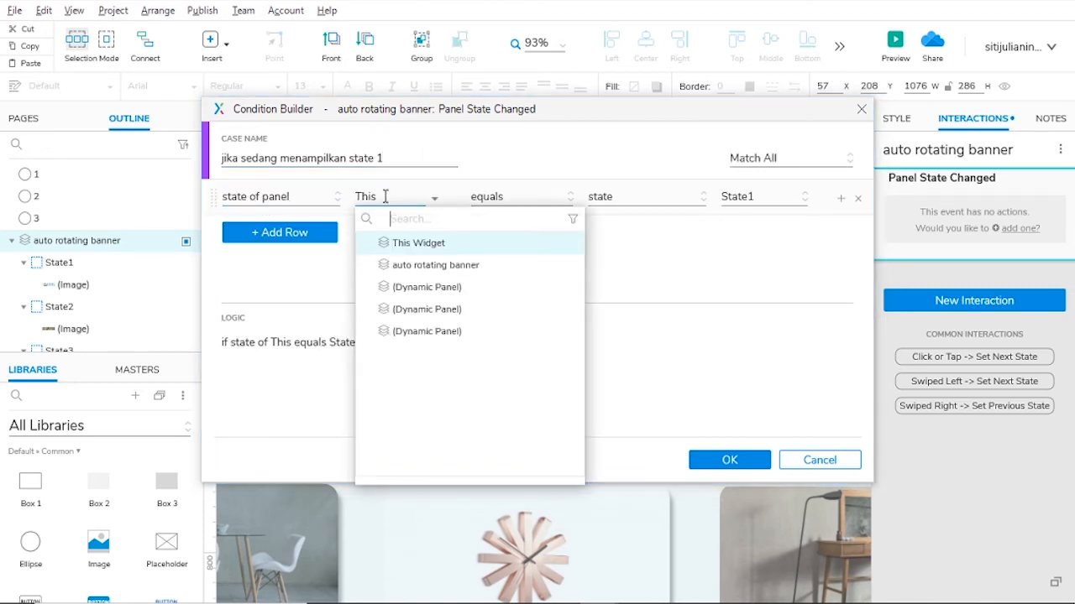
click(412, 264)
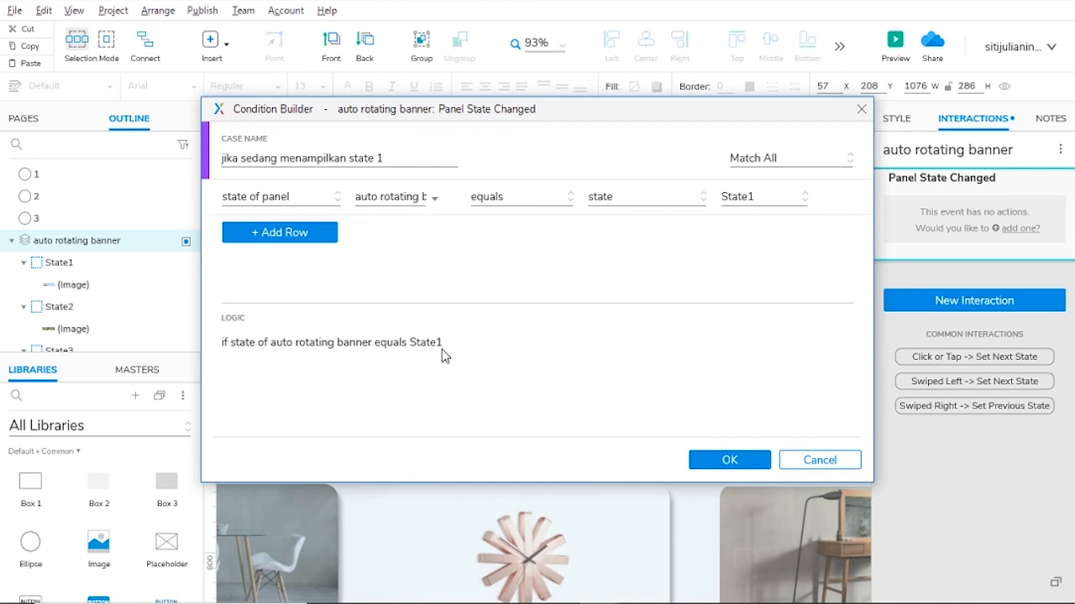
click(709, 462)
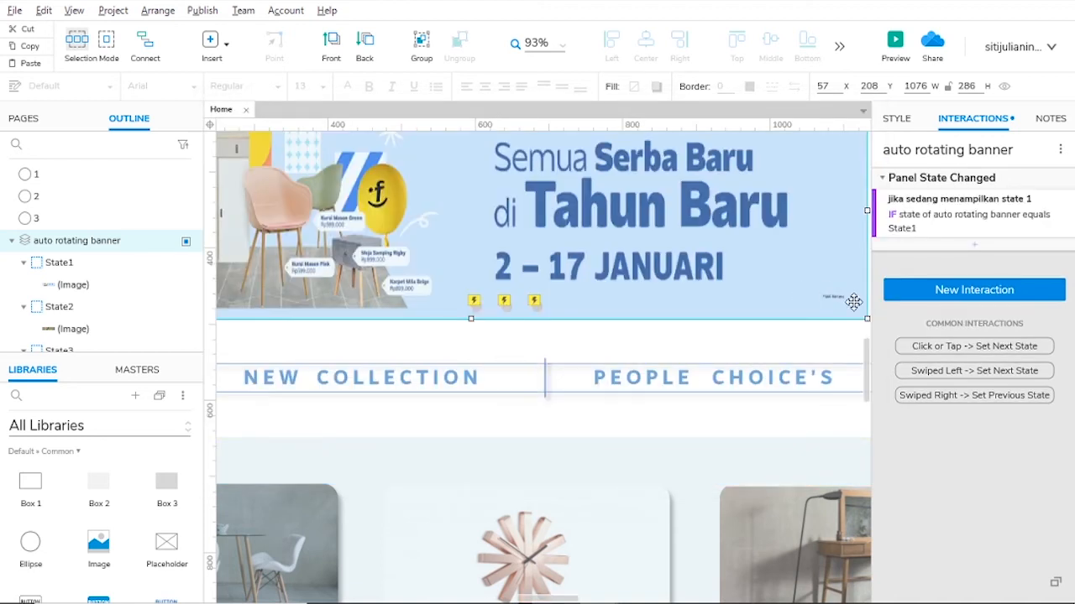
Add a Set Selected/Checked action to the state 1 case that sets circle 1 to true.
click(976, 244)
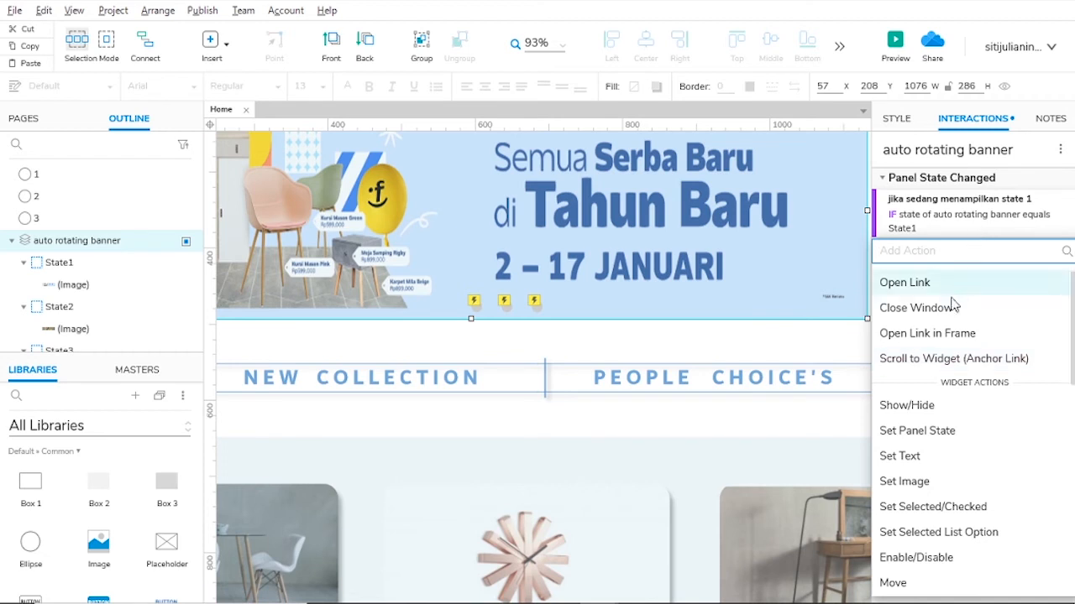
scroll(949, 311, down, 2)
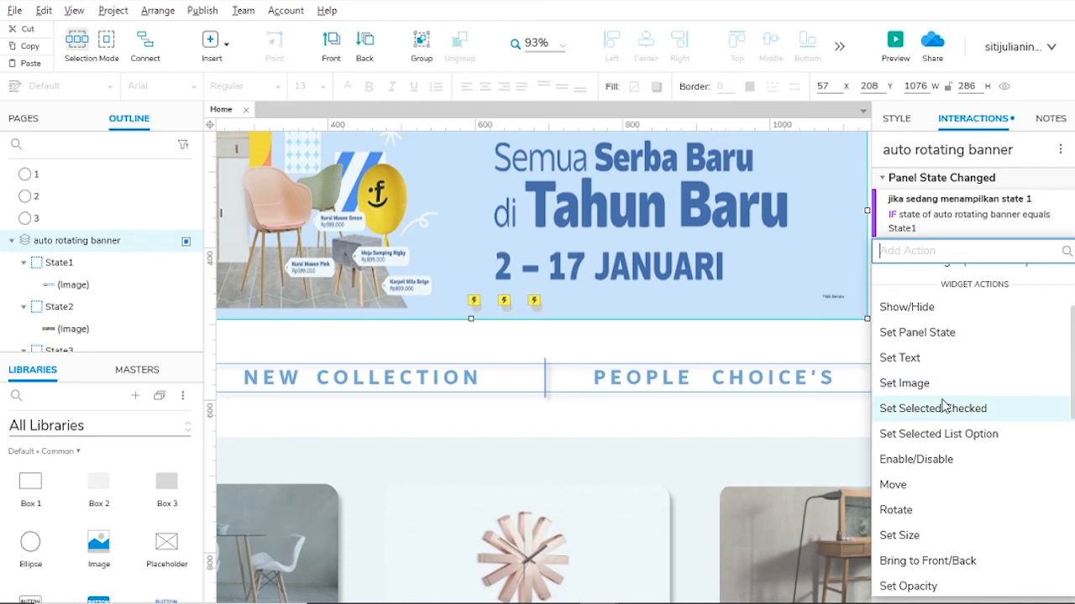
click(968, 411)
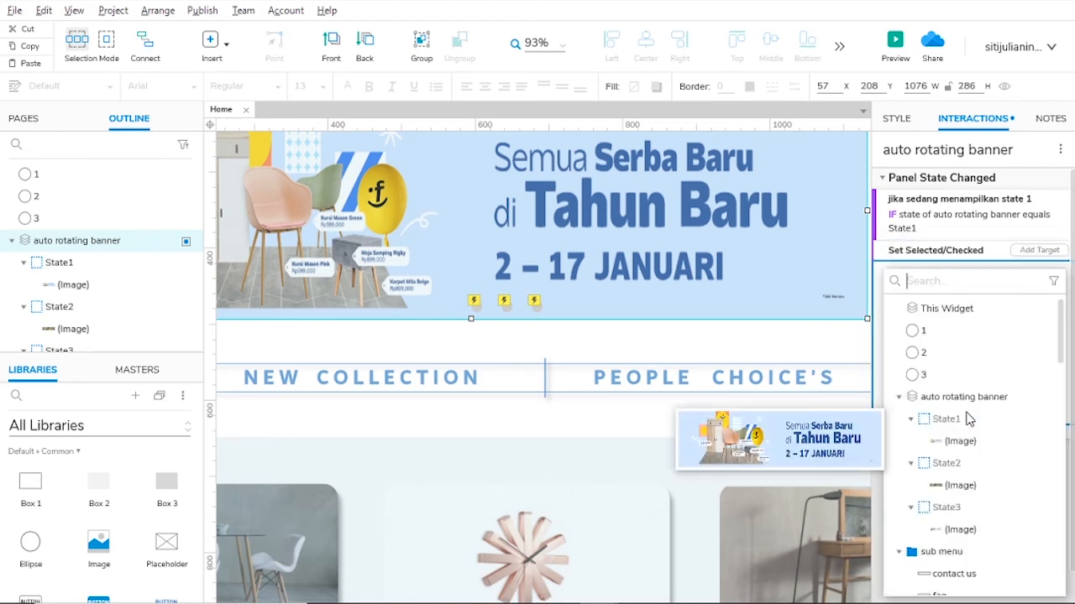
click(923, 330)
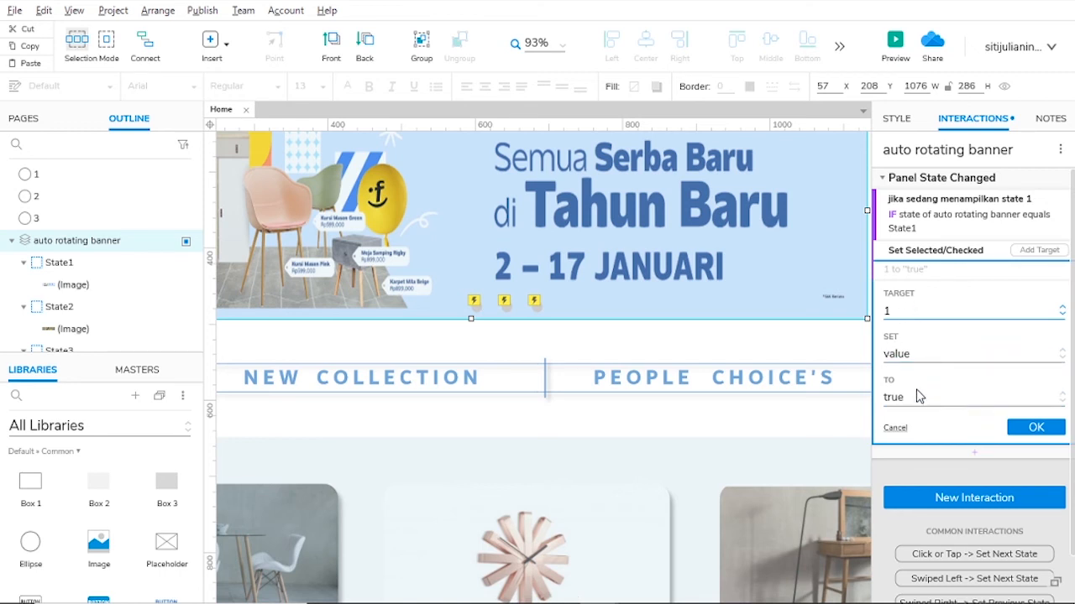
click(1035, 428)
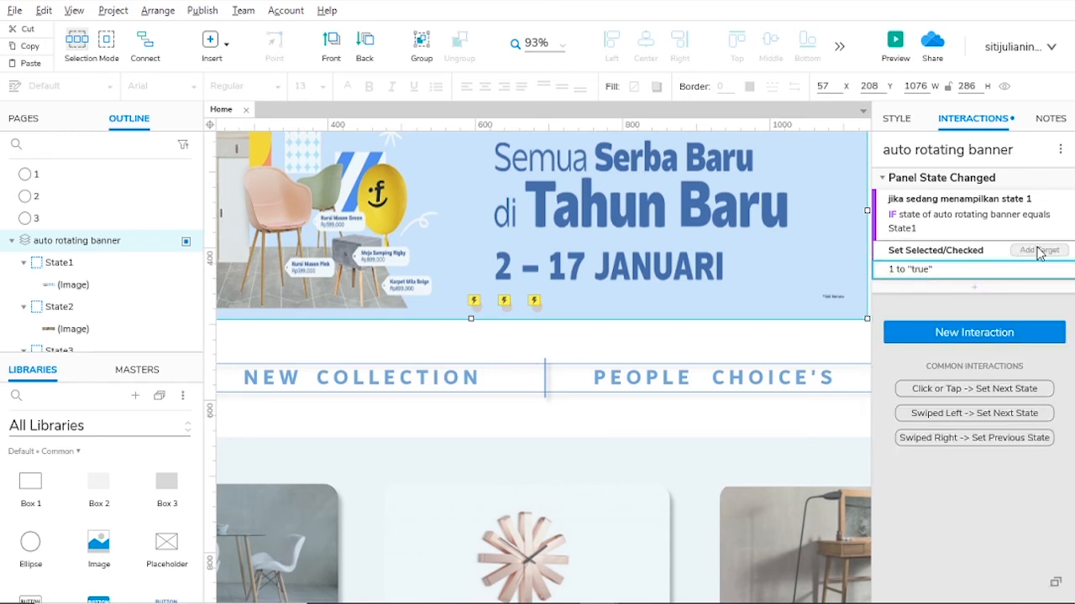
Add circle 2 as a target of the state 1 case's Set Selected/Checked action, with its value set to false.
click(1038, 250)
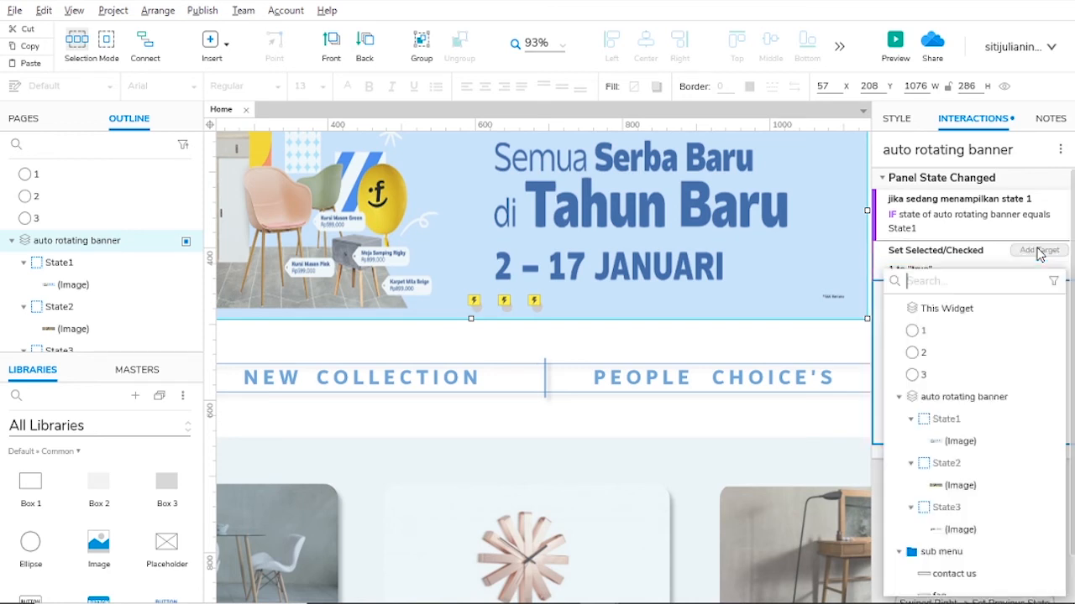
click(918, 356)
click(902, 417)
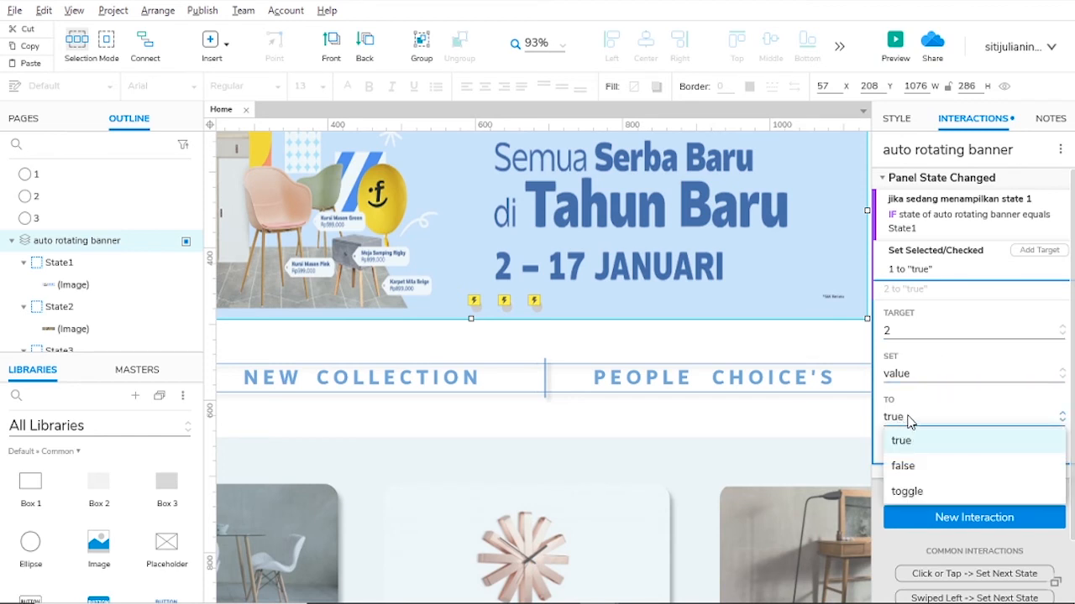
click(925, 468)
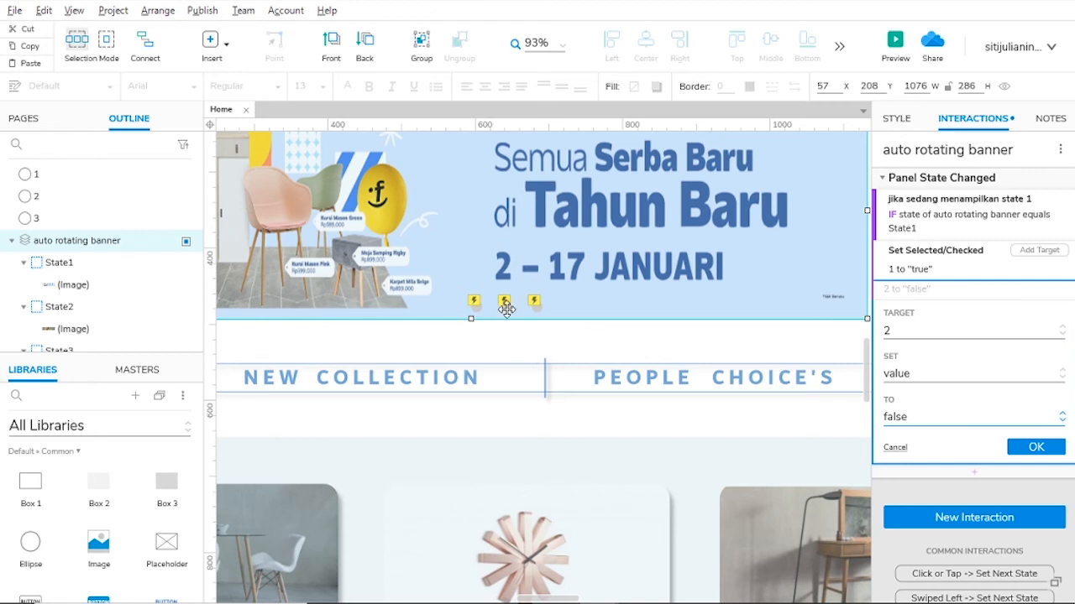
click(1035, 445)
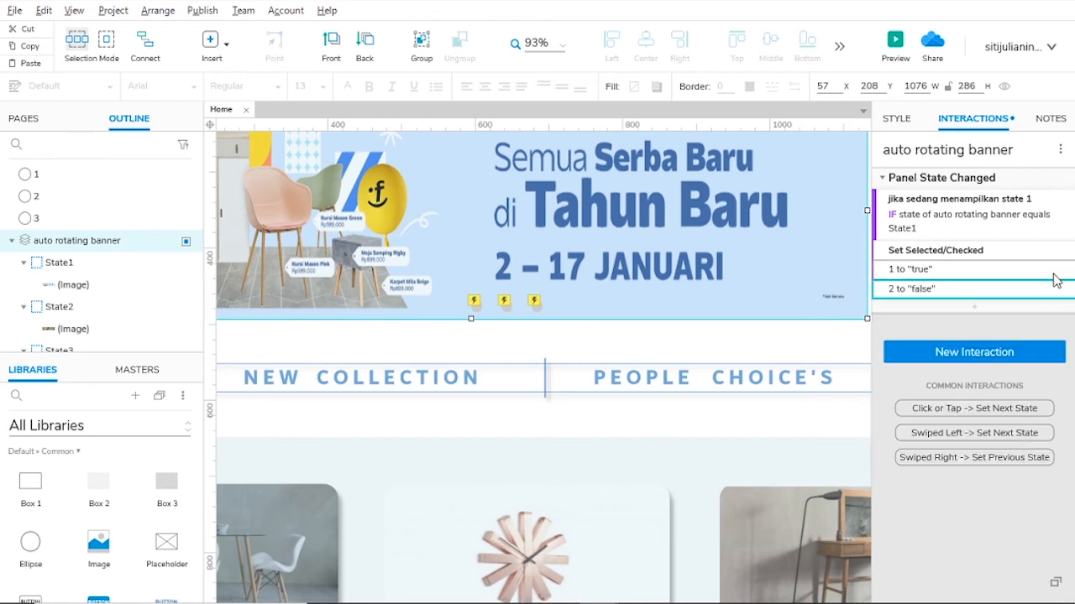
Add circle 3 as a target of the state 1 case's Set Selected/Checked action, with its value set to false.
click(1039, 250)
click(919, 374)
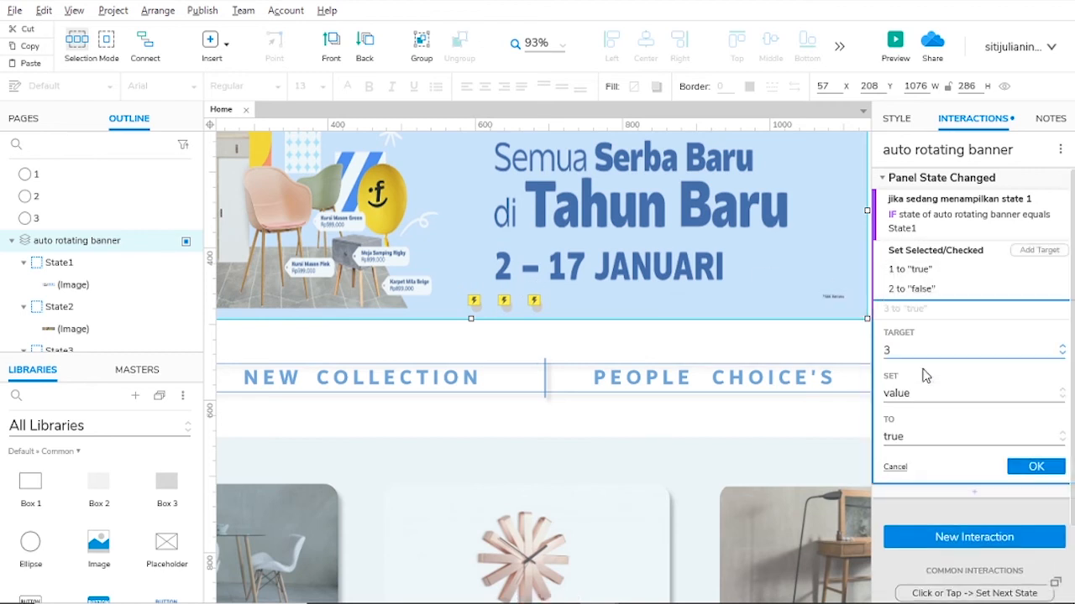
click(915, 436)
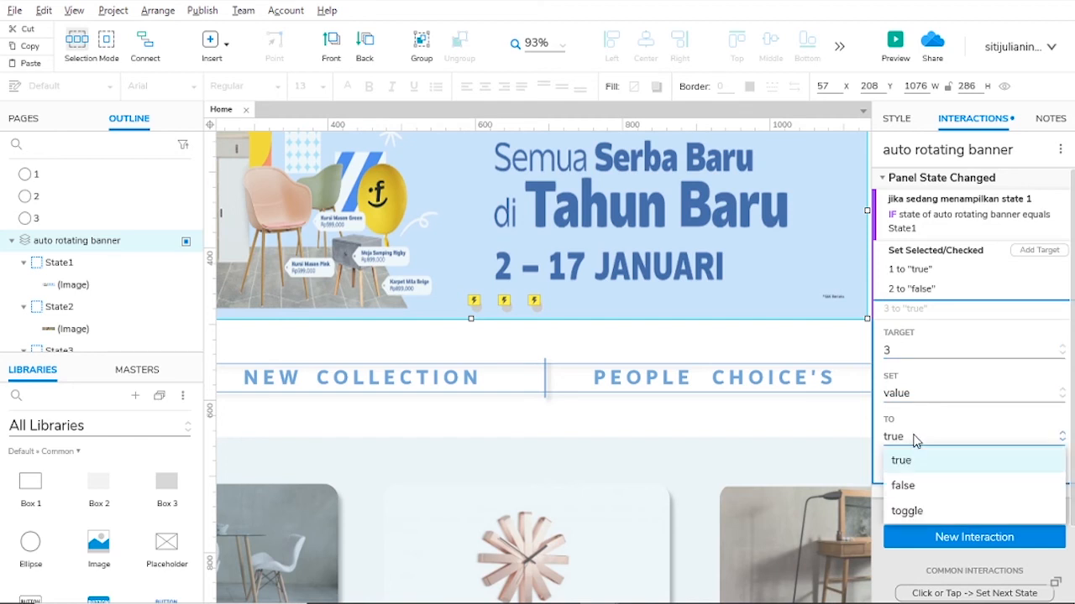
click(917, 484)
click(1038, 466)
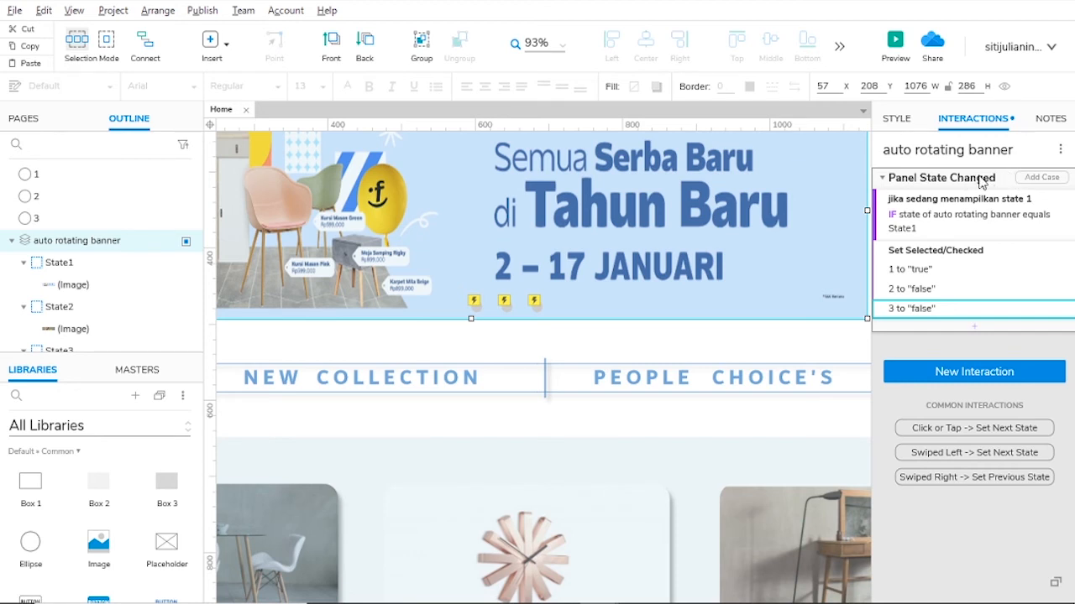
Add a Panel State Changed case named "jika sedang menampilkan state 2", with the condition that the auto rotating banner's state equals State2.
click(1040, 178)
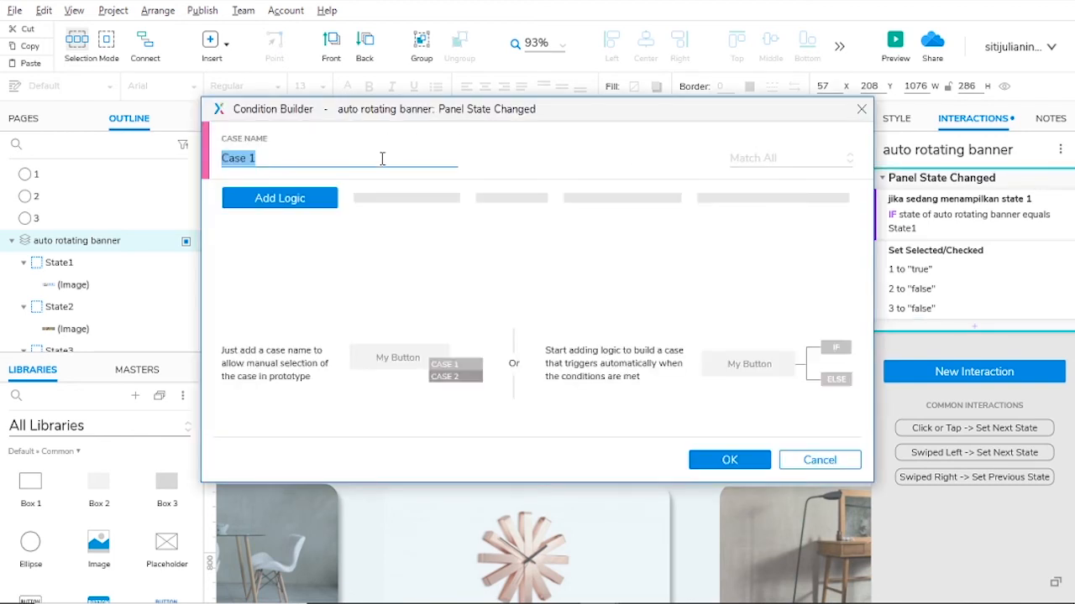
key(BackSpace)
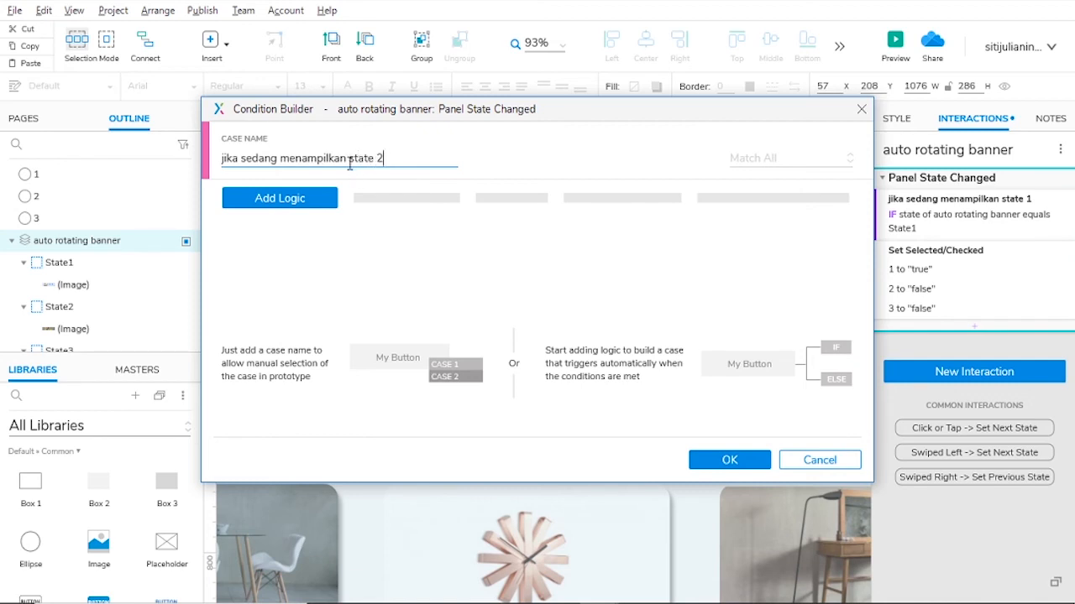
click(290, 198)
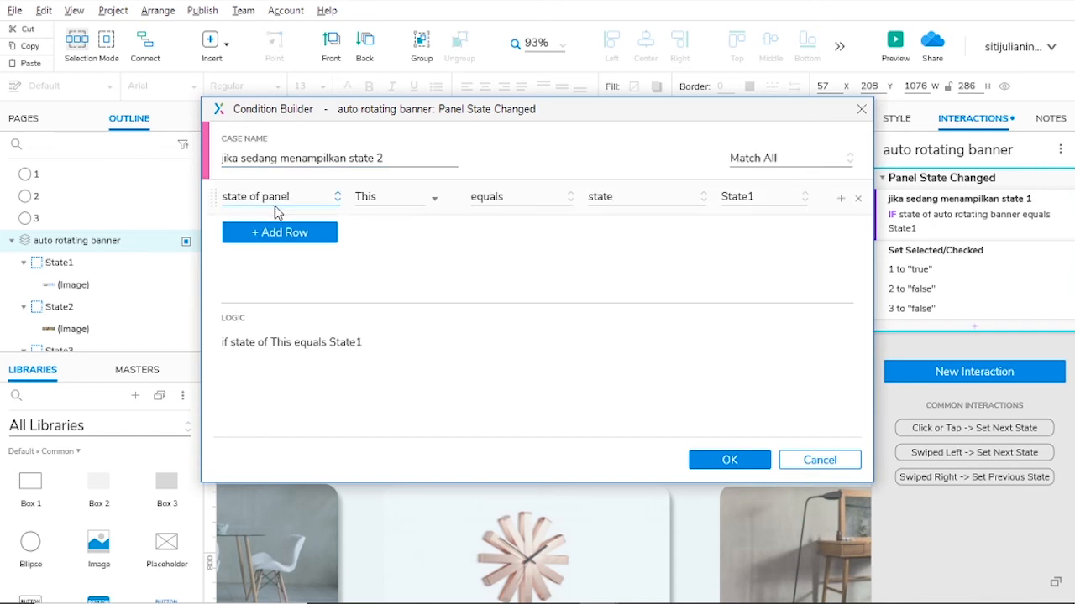
click(383, 198)
click(409, 266)
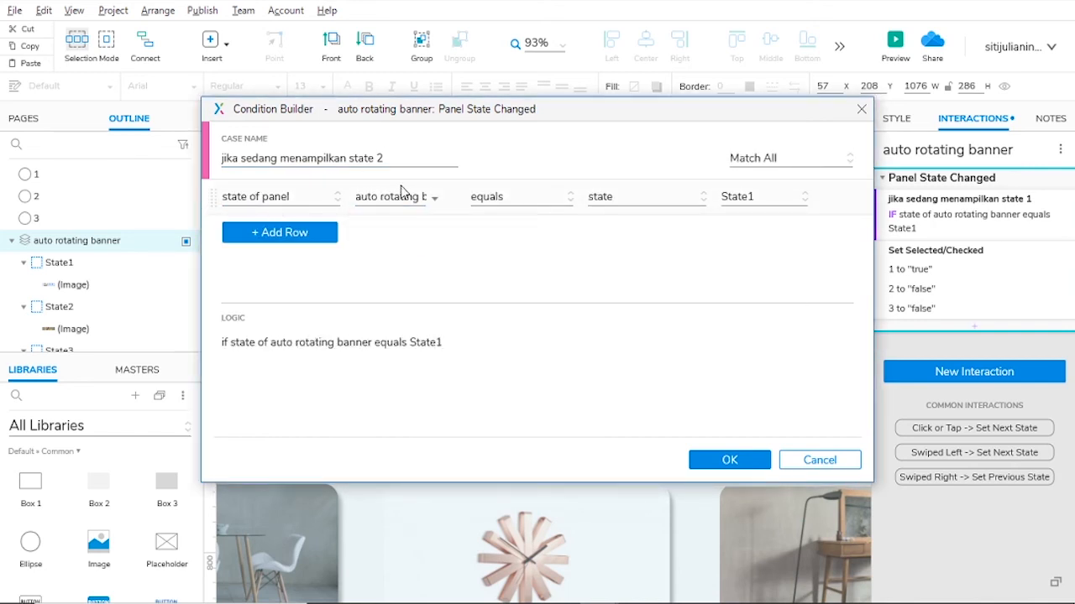
click(755, 202)
click(751, 245)
click(730, 461)
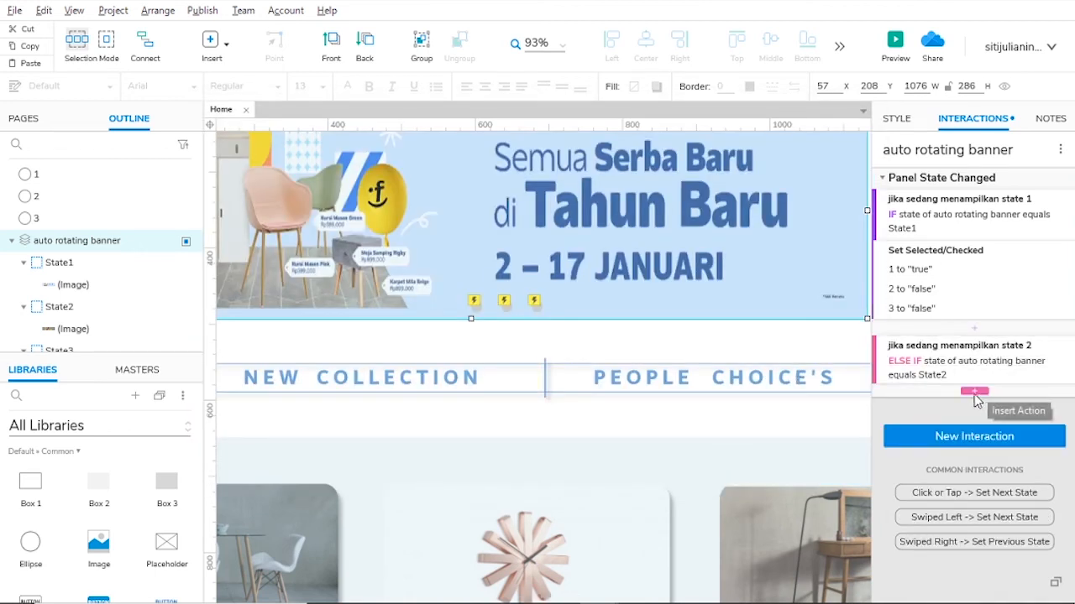
Add a Set Selected/Checked action to the state 2 case that sets circle 2 to true.
click(974, 391)
scroll(969, 442, down, 5)
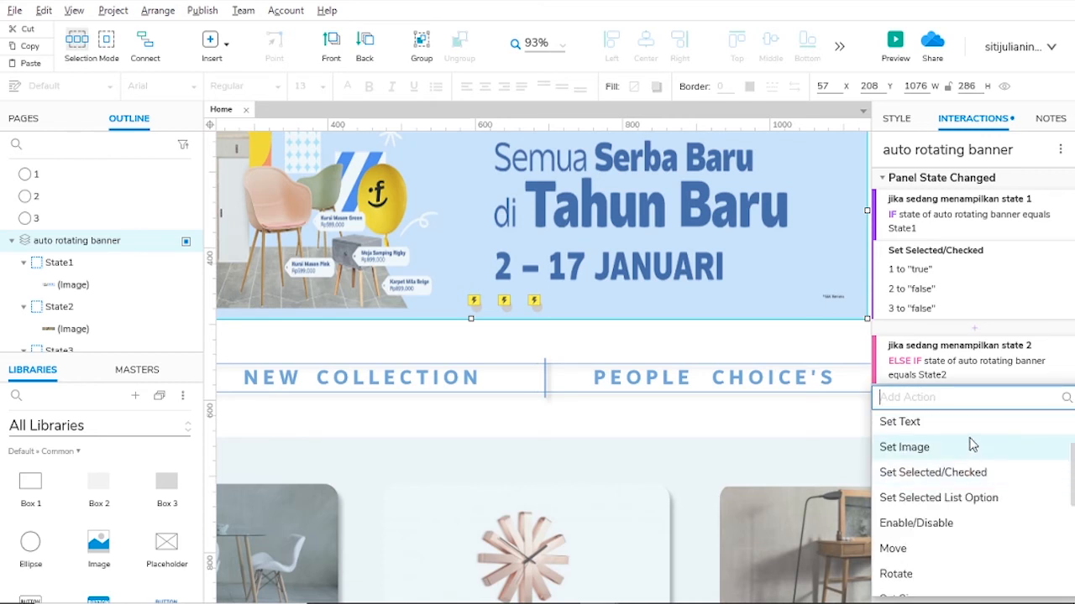
click(967, 475)
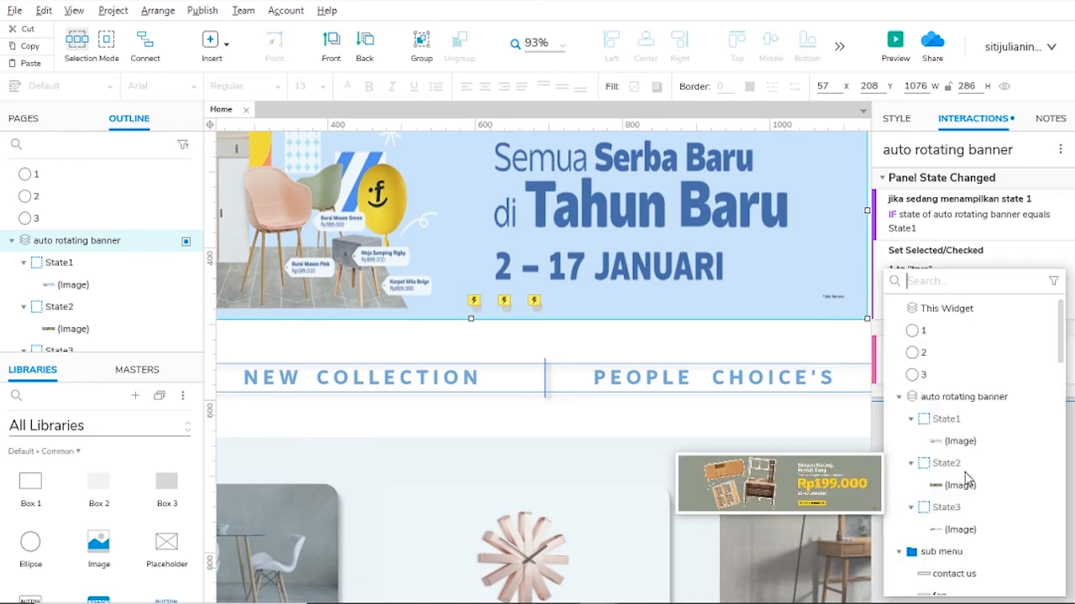
click(919, 355)
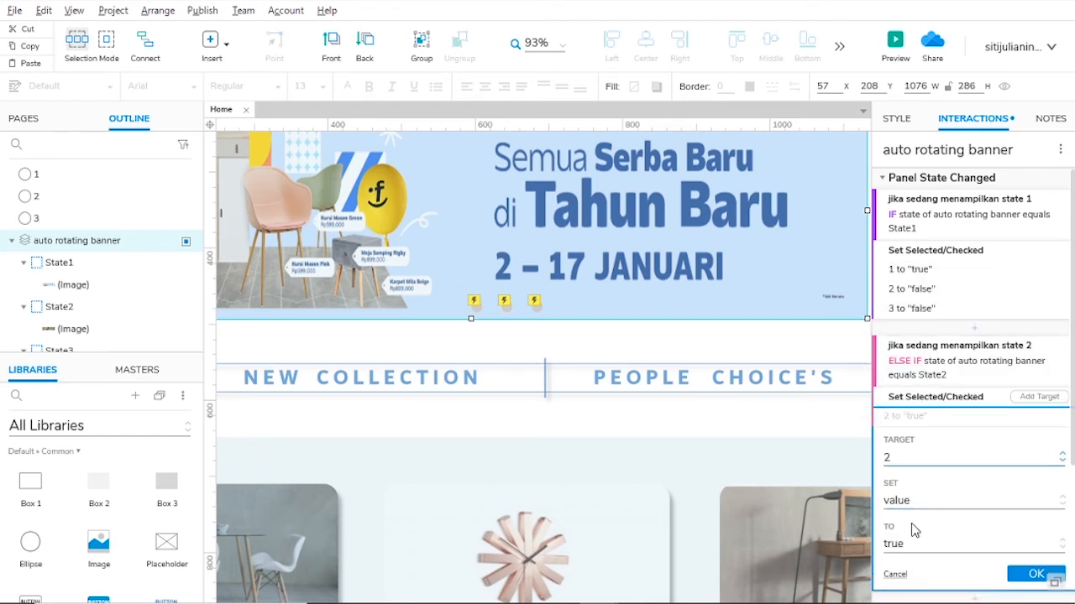
scroll(953, 461, down, 2)
click(1031, 475)
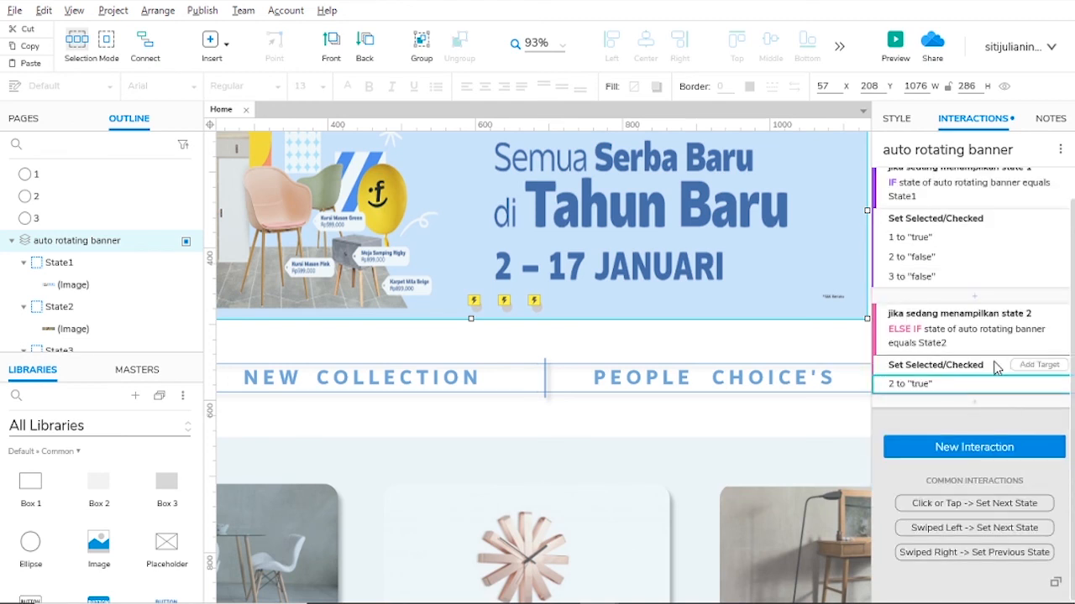
Add circle 1 as a target of the state 2 case's Set Selected/Checked action, with its value set to false.
click(1024, 367)
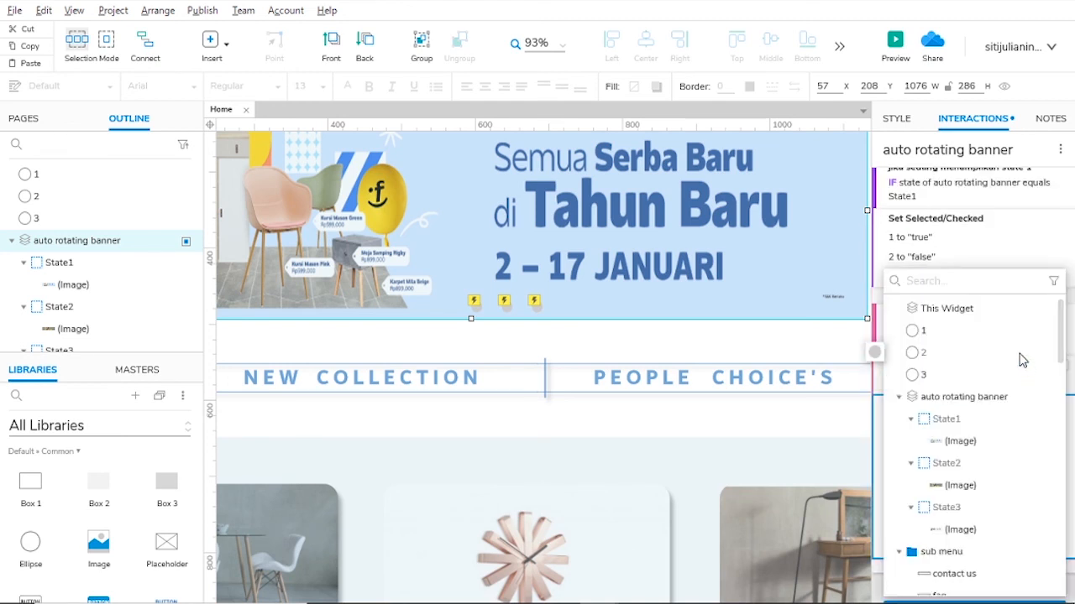
click(914, 332)
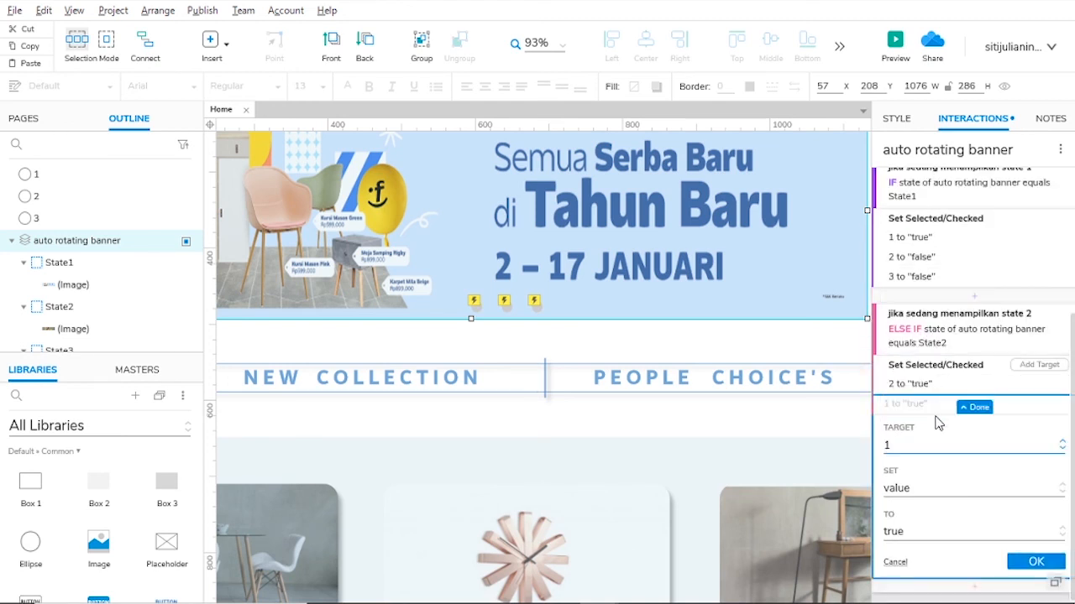
scroll(928, 370, down, 2)
click(924, 347)
click(897, 393)
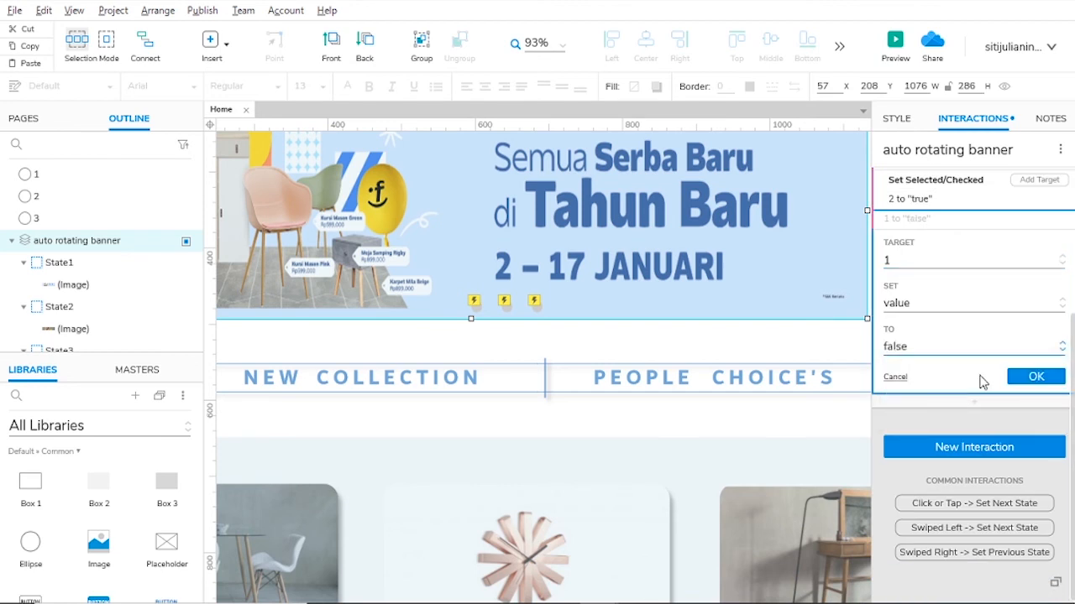
click(1028, 377)
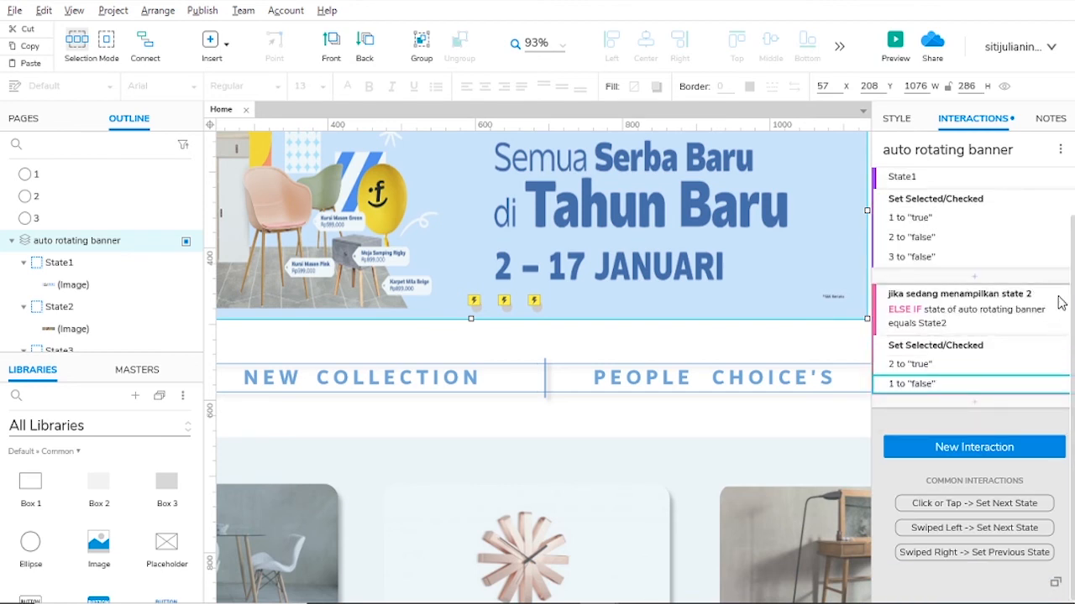
Add circle 3 as a target of the state 2 case's Set Selected/Checked action, with its value set to false.
click(1045, 346)
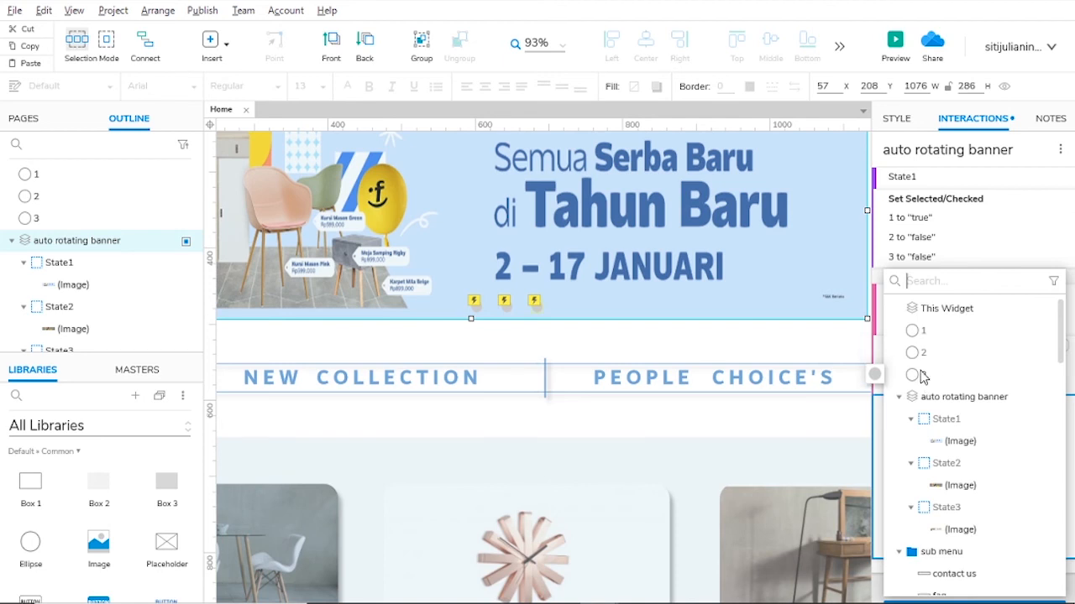
click(921, 377)
scroll(965, 382, down, 2)
scroll(964, 382, down, 2)
click(928, 347)
click(927, 395)
click(1031, 378)
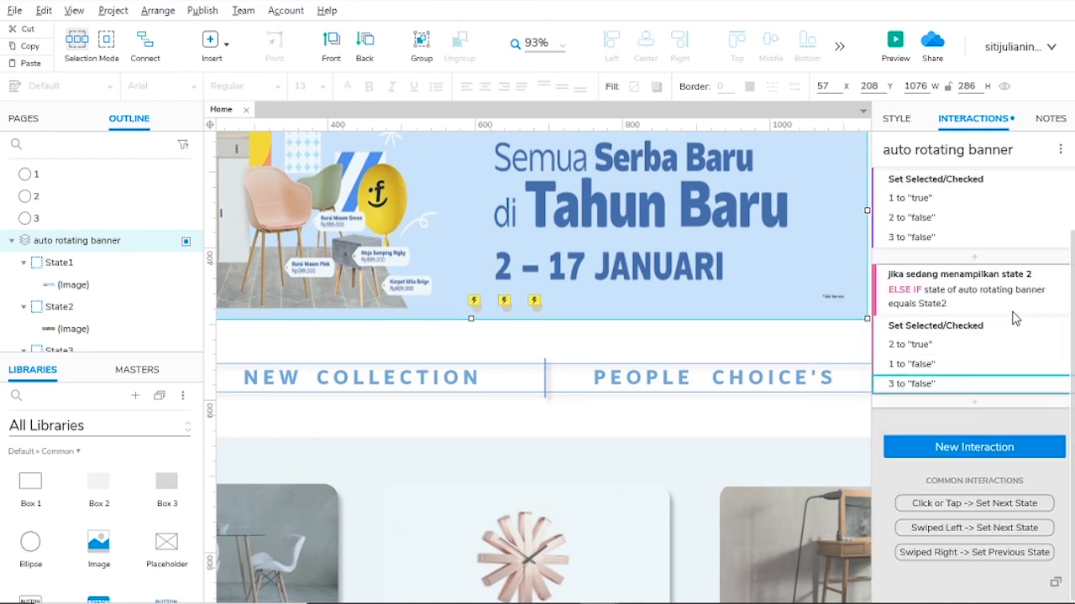
Add a Panel State Changed case named "jika sedang menampilkan state 3", with the condition that the auto rotating banner's state equals State3.
scroll(1014, 318, up, 1)
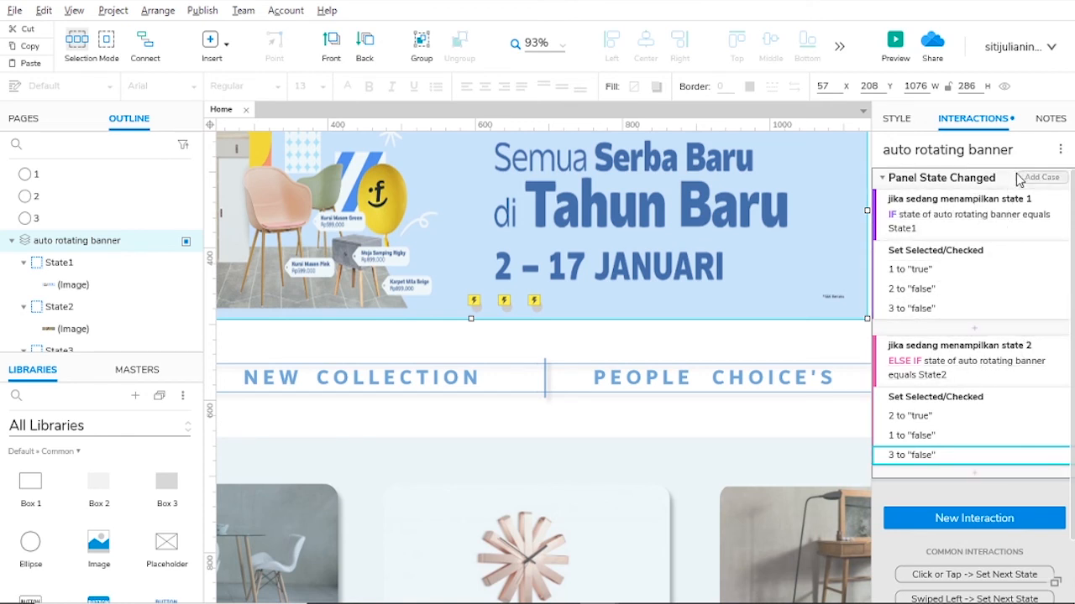
click(1041, 178)
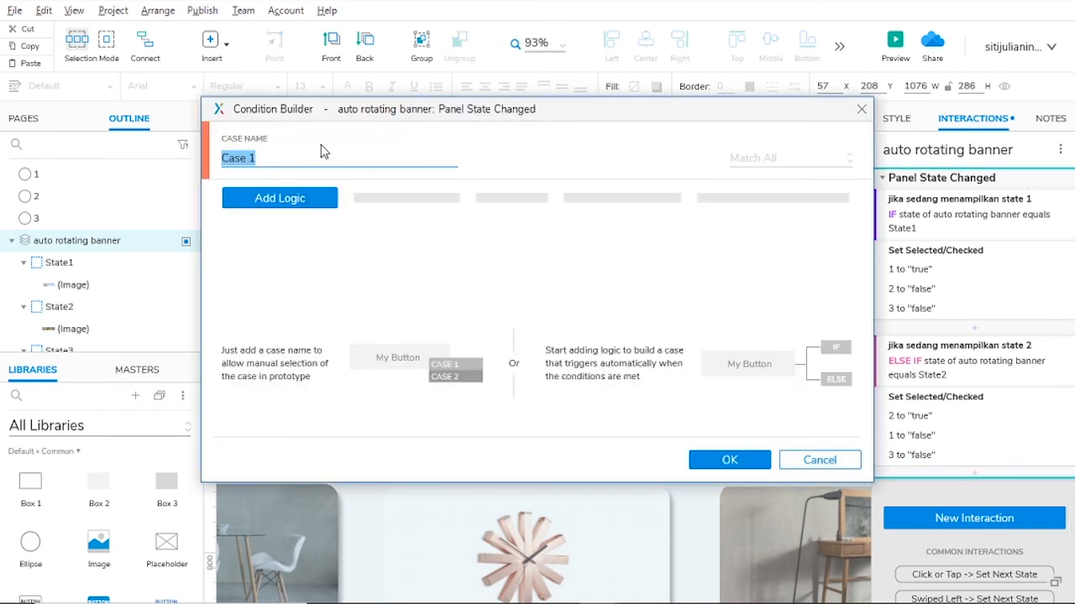
text(jika sedang)
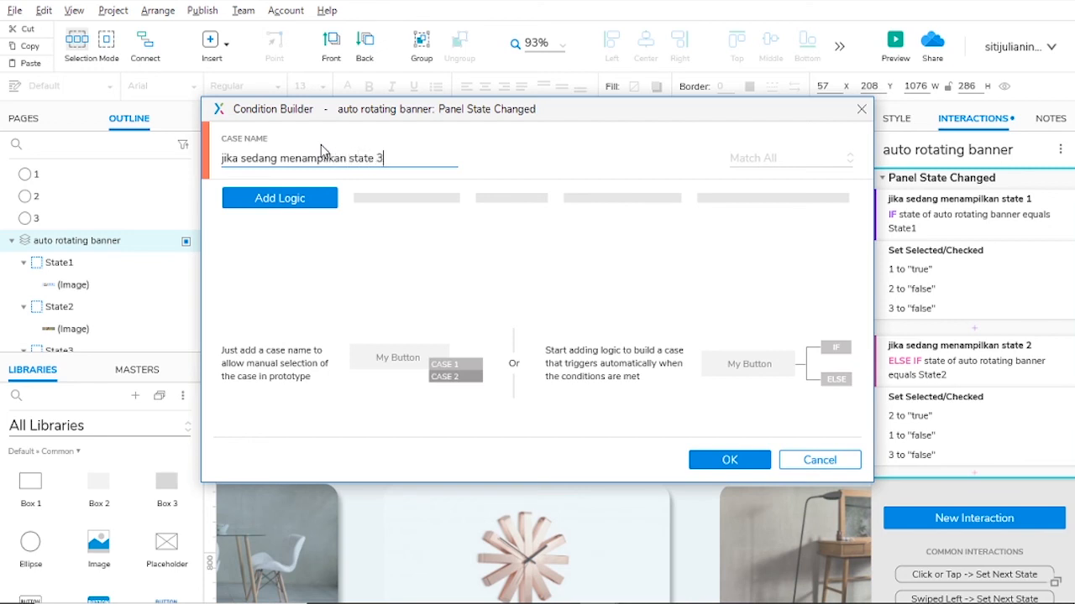
click(294, 199)
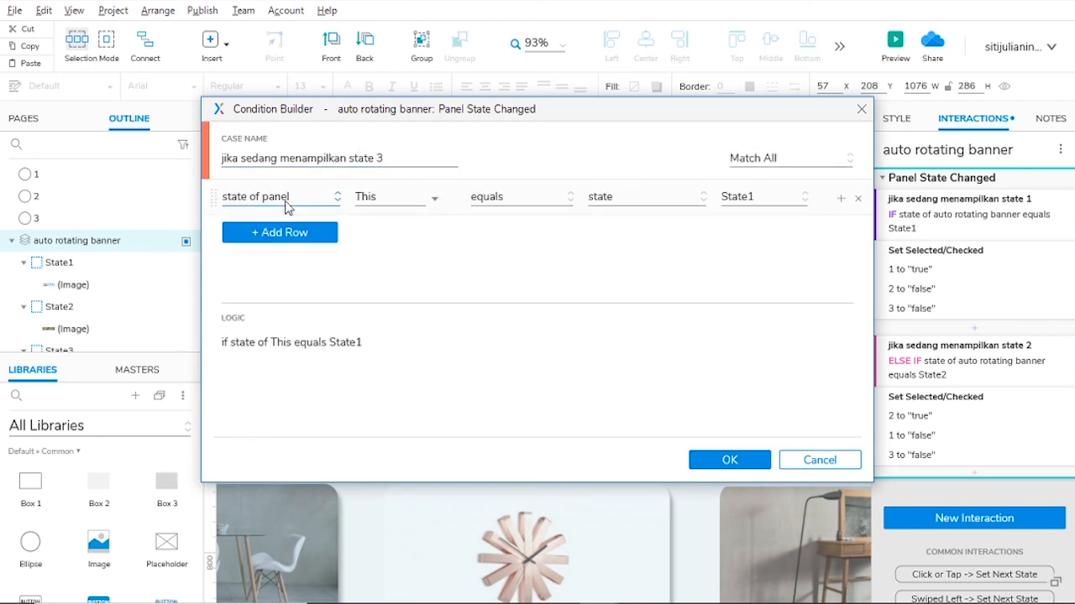
click(377, 199)
click(405, 263)
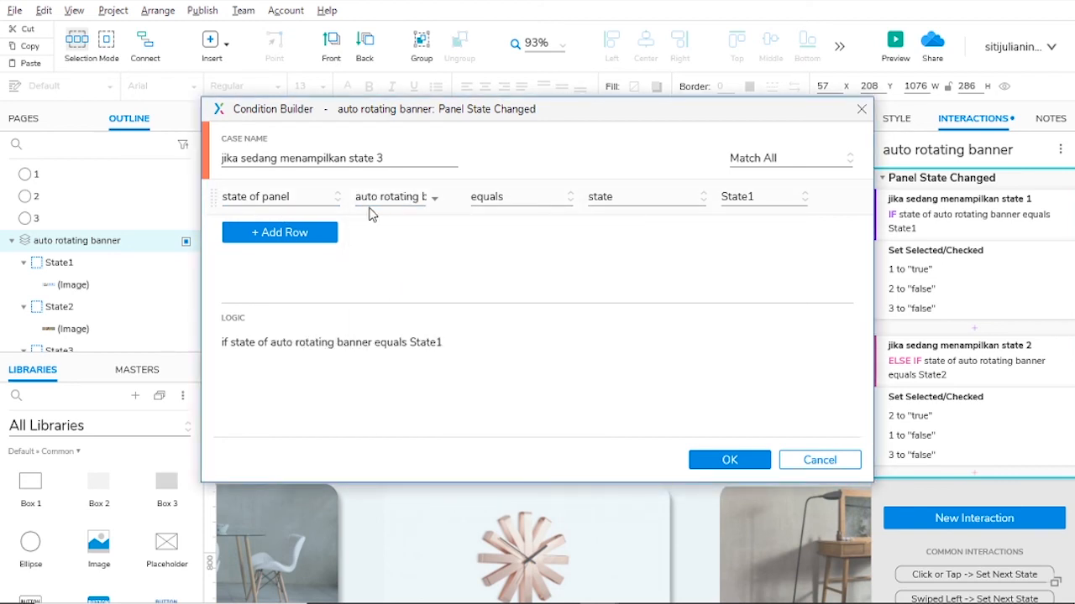
click(734, 197)
click(743, 273)
click(715, 461)
Add a Set Selected/Checked action to the state 3 case that sets circle 3 to true.
scroll(1008, 353, down, 2)
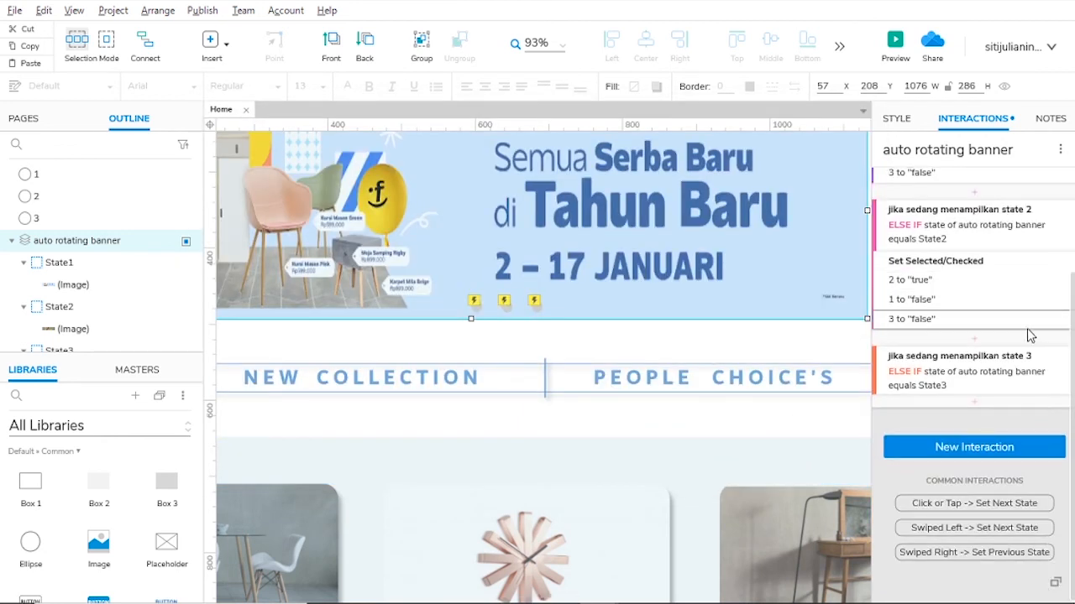
click(971, 402)
scroll(957, 443, down, 3)
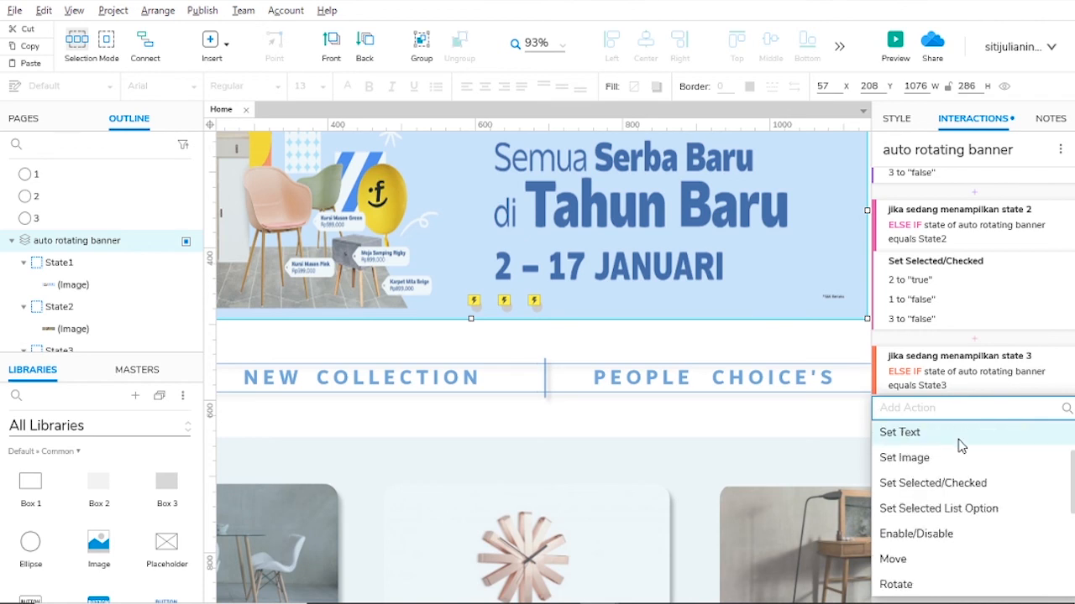
click(948, 487)
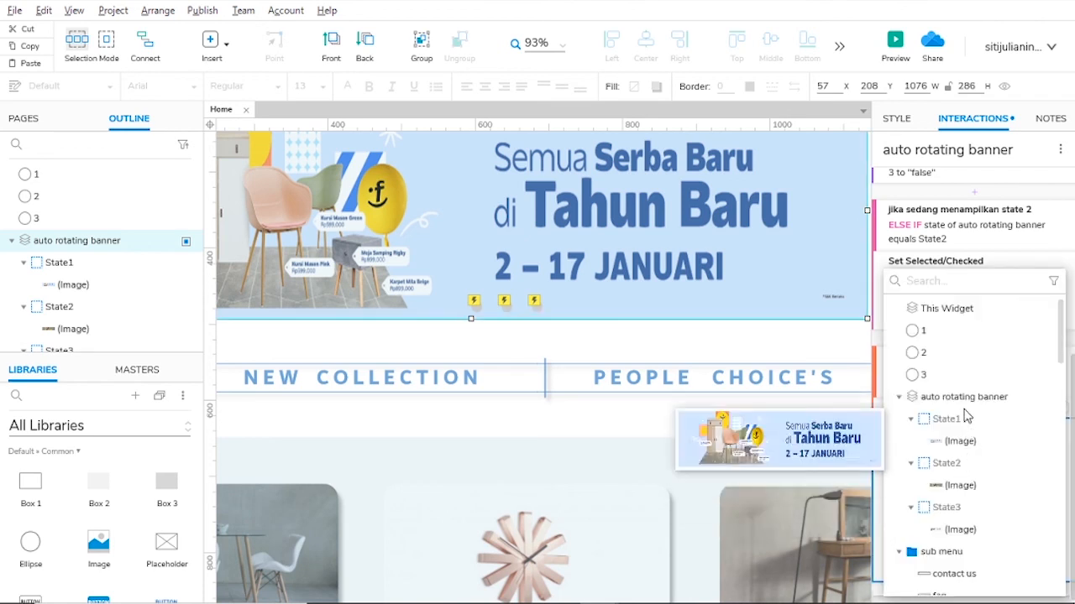
click(913, 376)
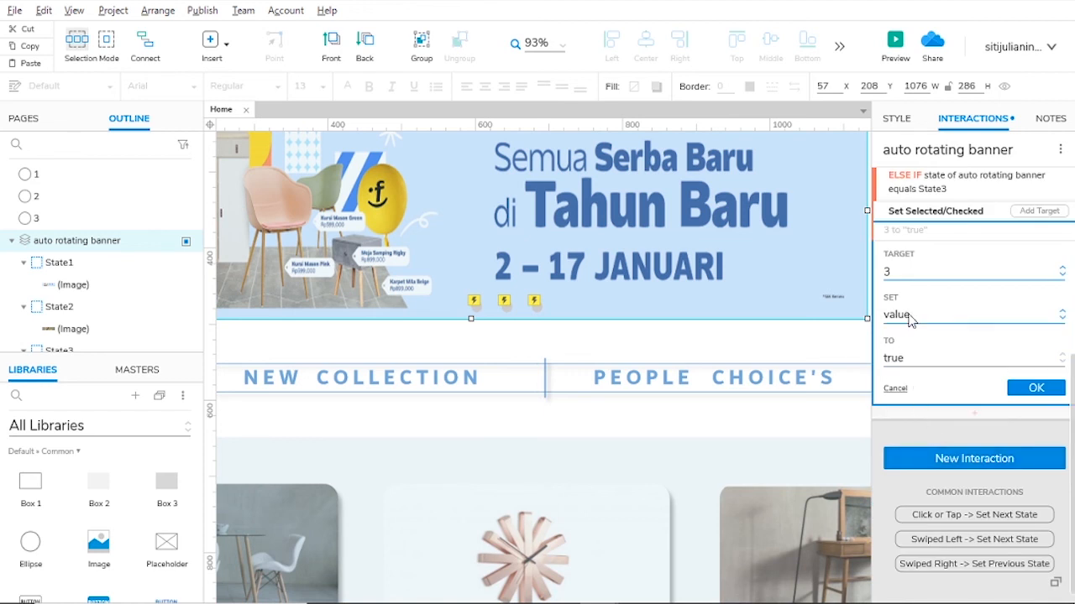
click(1036, 387)
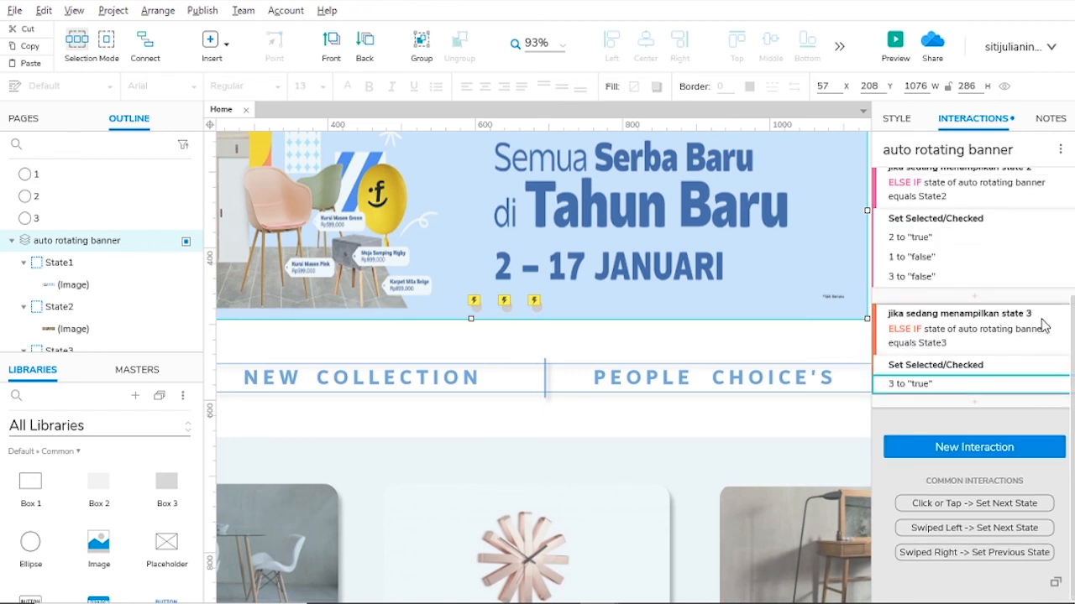
Add circle 1 as a target of the state 3 case's Set Selected/Checked action, with its value set to false.
click(1041, 365)
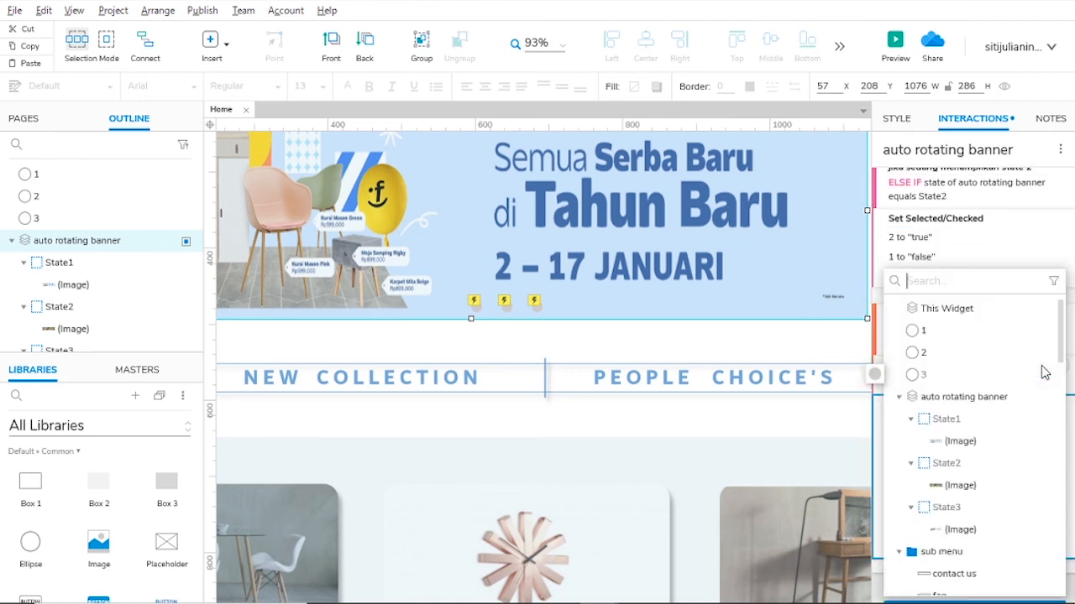
click(919, 335)
scroll(963, 427, down, 2)
click(931, 351)
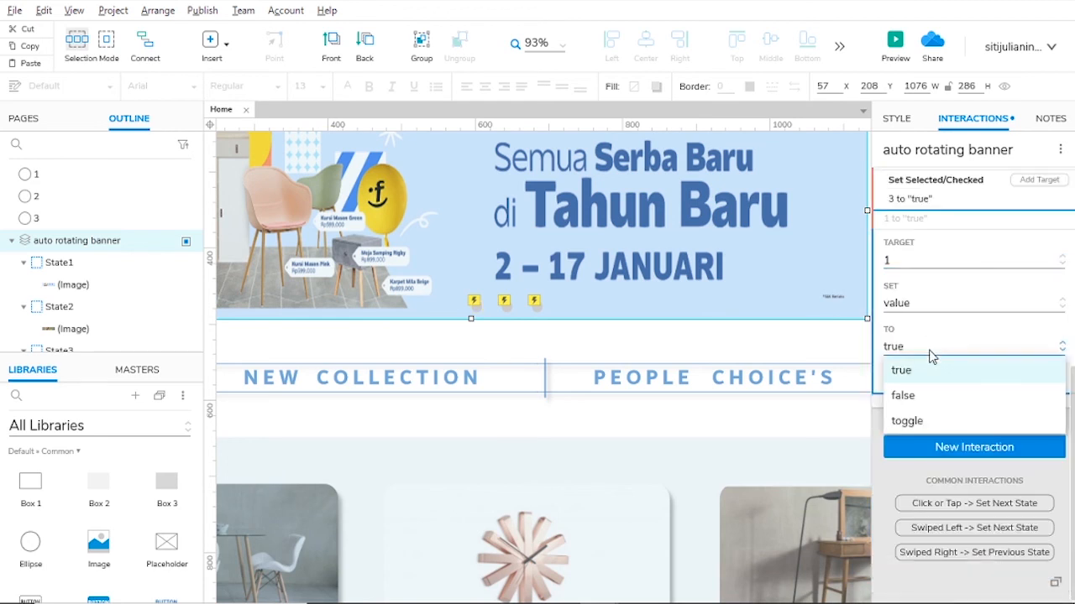
click(932, 394)
click(1024, 376)
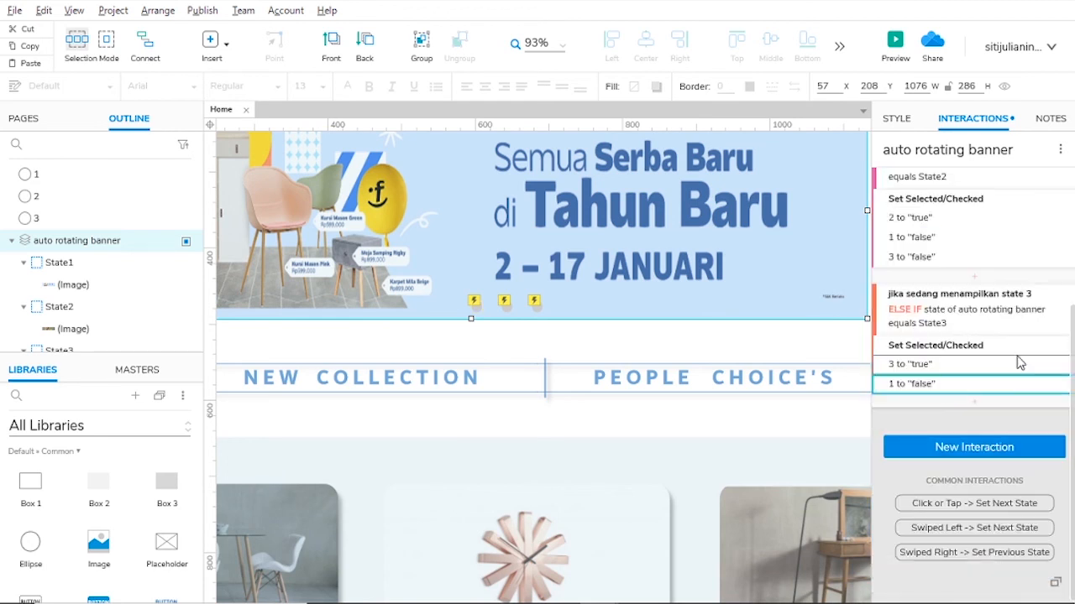
Add circle 2 as a target of the state 3 case's Set Selected/Checked action, with its value set to false.
click(1039, 345)
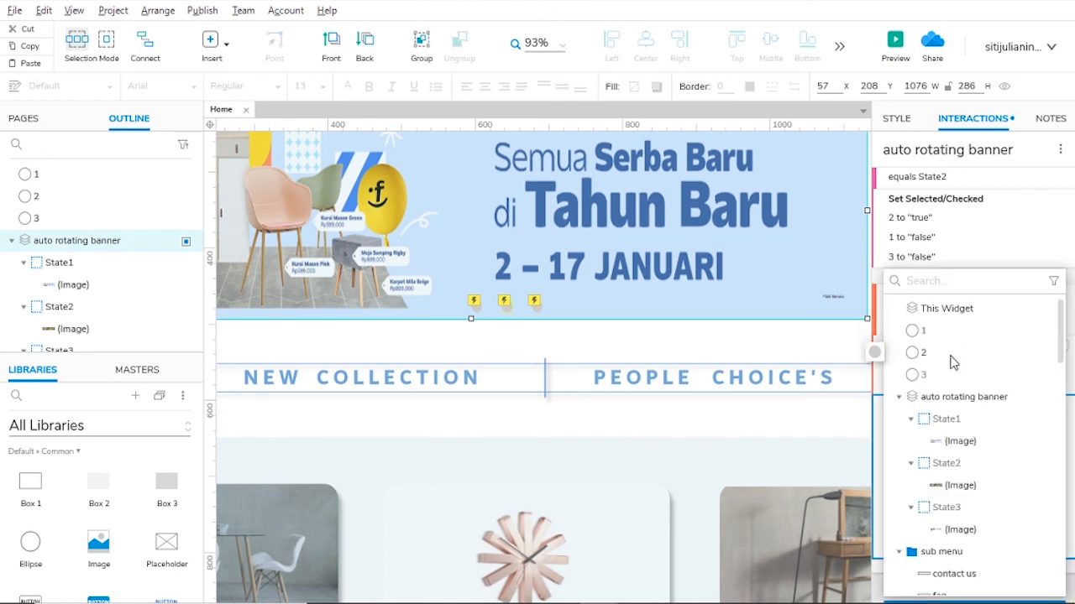
click(923, 354)
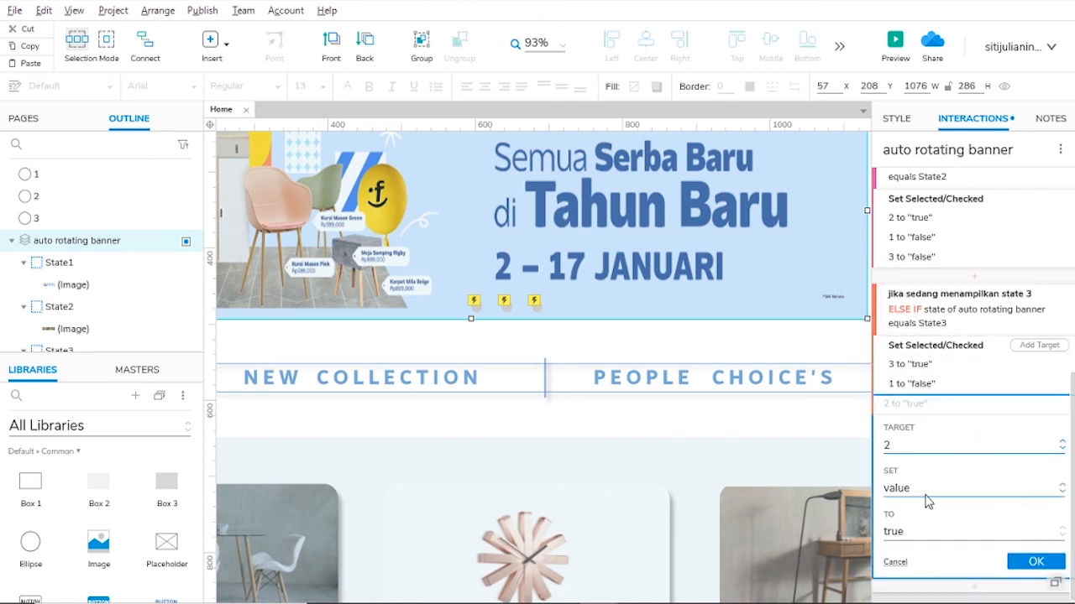
click(912, 536)
click(915, 559)
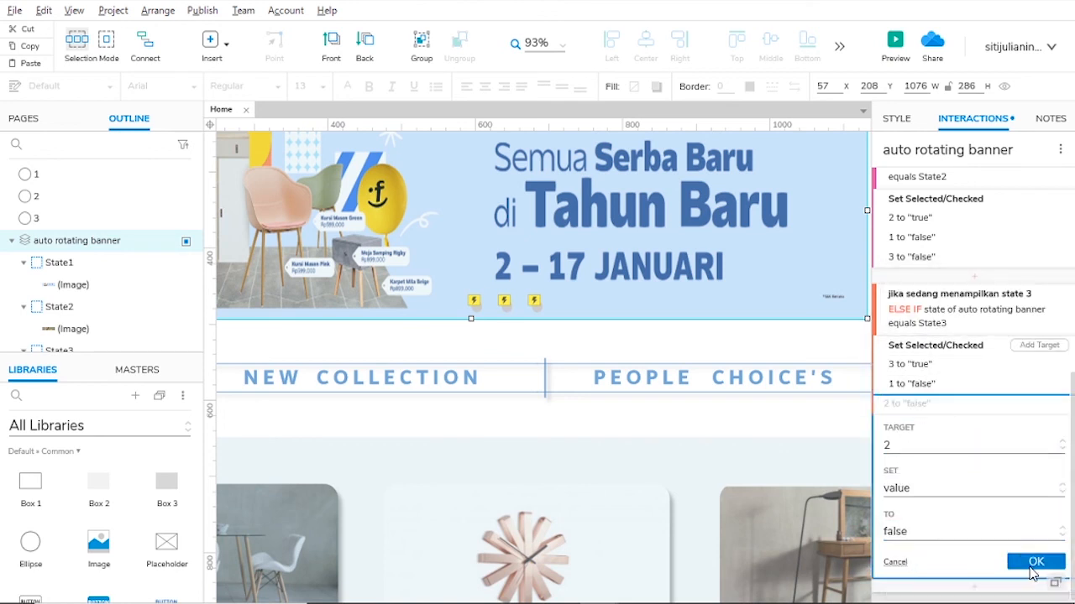
click(1032, 564)
Review the circle values in all three Panel State Changed cases, including the circle 3 target of the state 2 case.
scroll(1041, 336, up, 3)
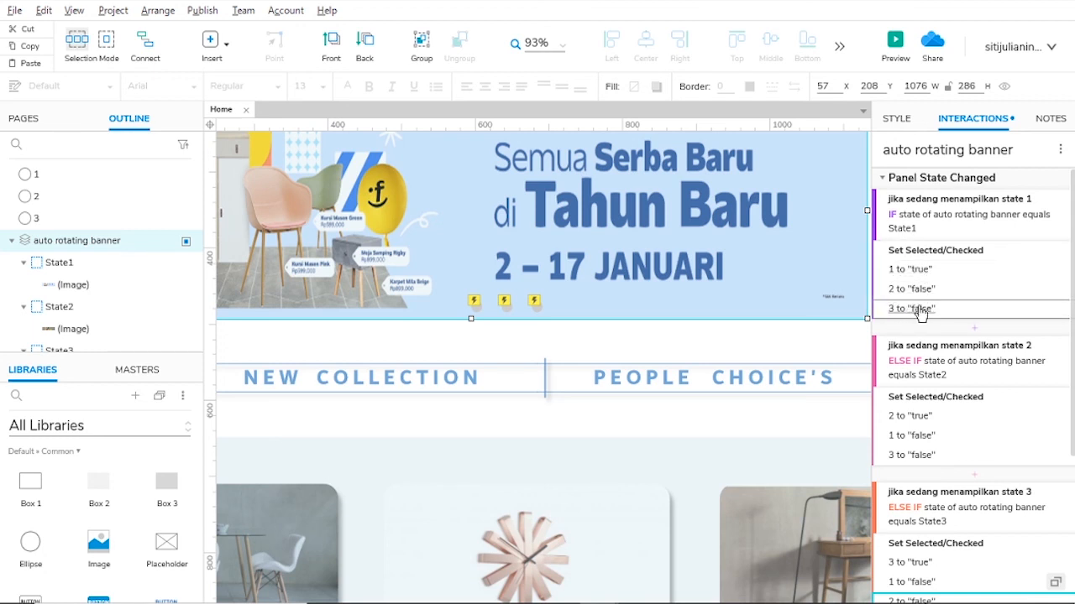
scroll(898, 261, down, 2)
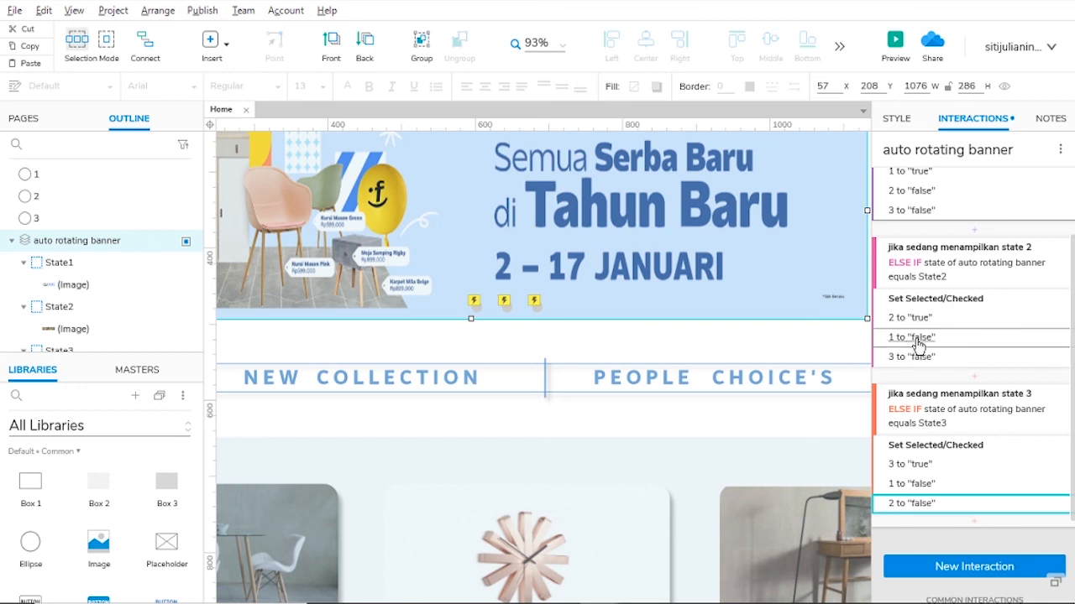
click(903, 359)
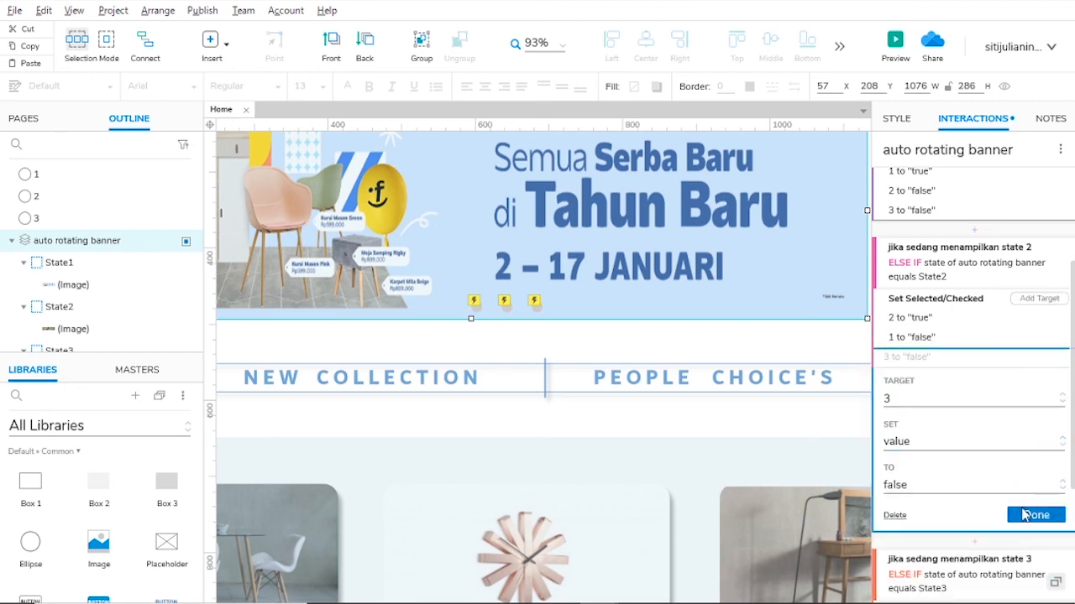
click(1024, 516)
scroll(966, 387, down, 2)
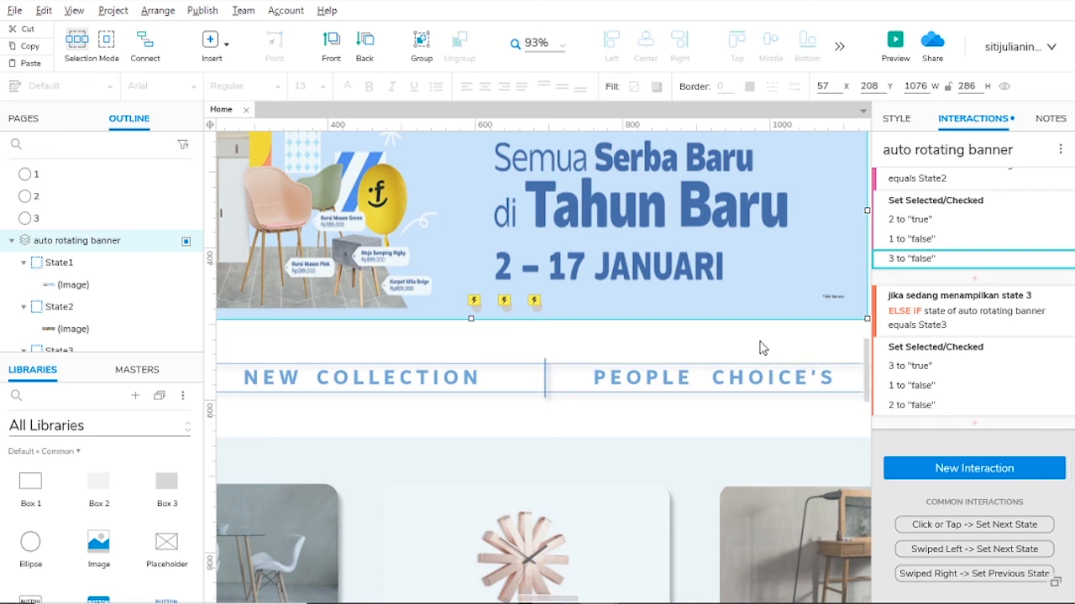
Preview the Home page in the browser and test the second indicator circle on the rotating banner.
click(895, 42)
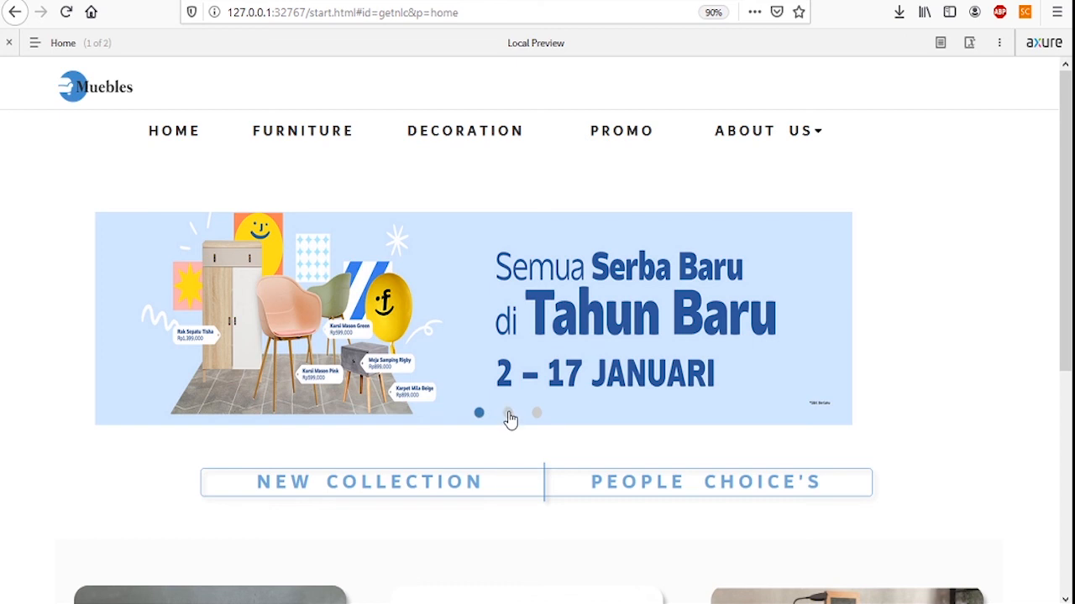
click(508, 413)
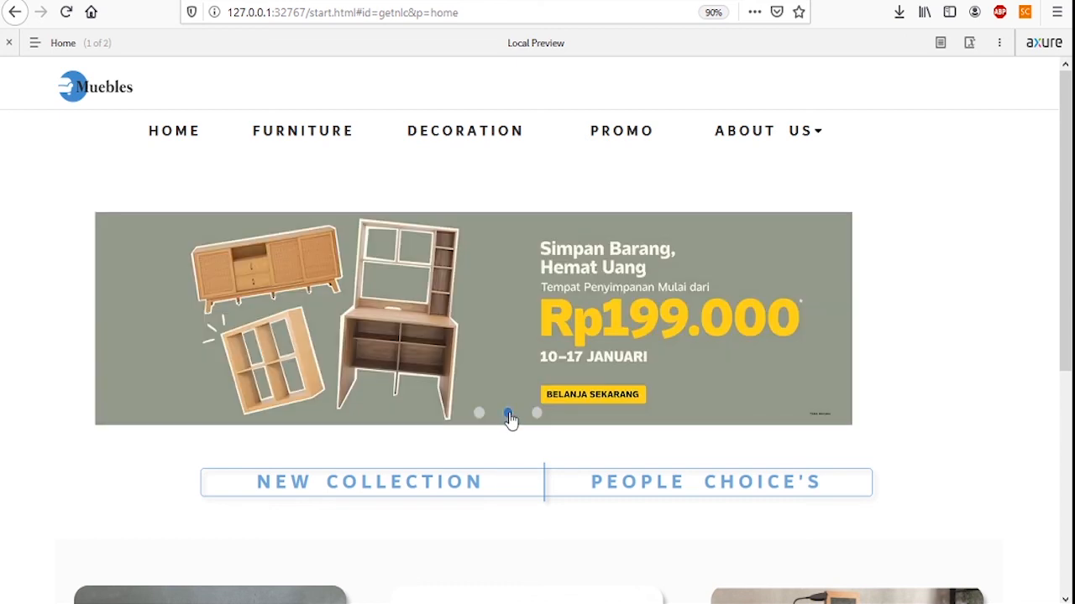